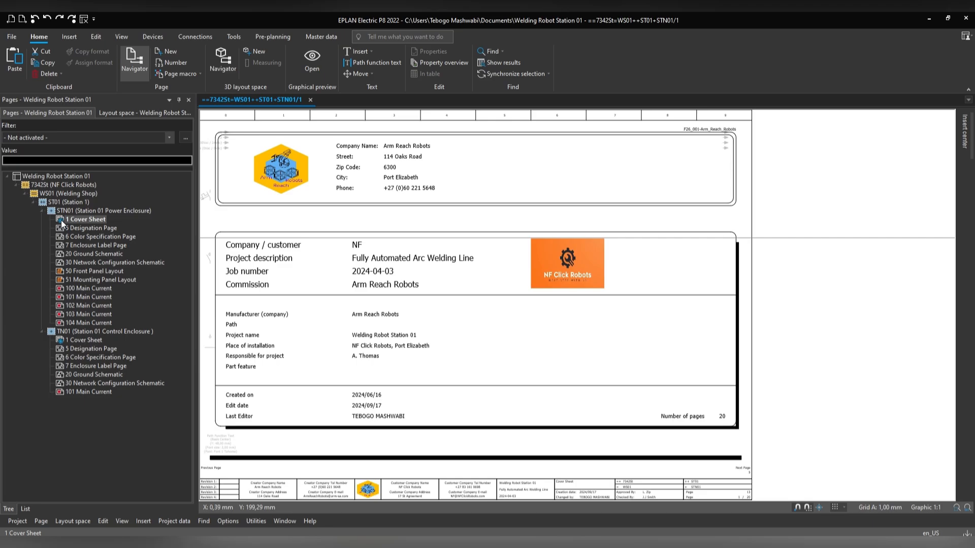
pyautogui.click(79, 340)
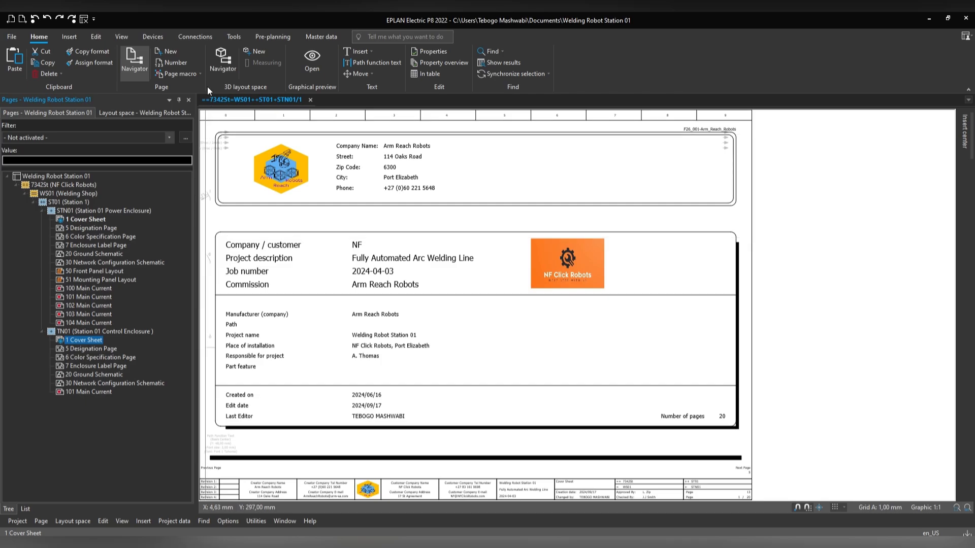
pyautogui.click(233, 37)
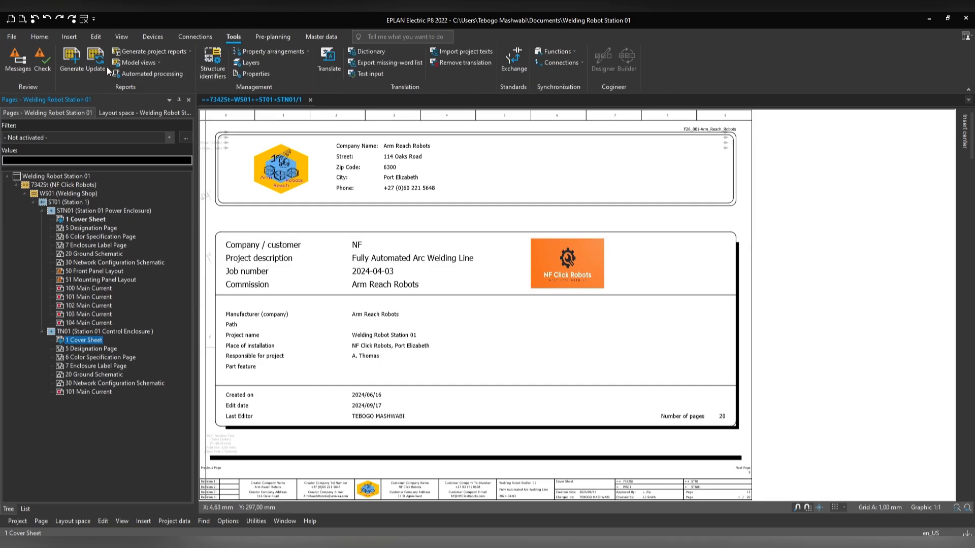
pyautogui.click(64, 177)
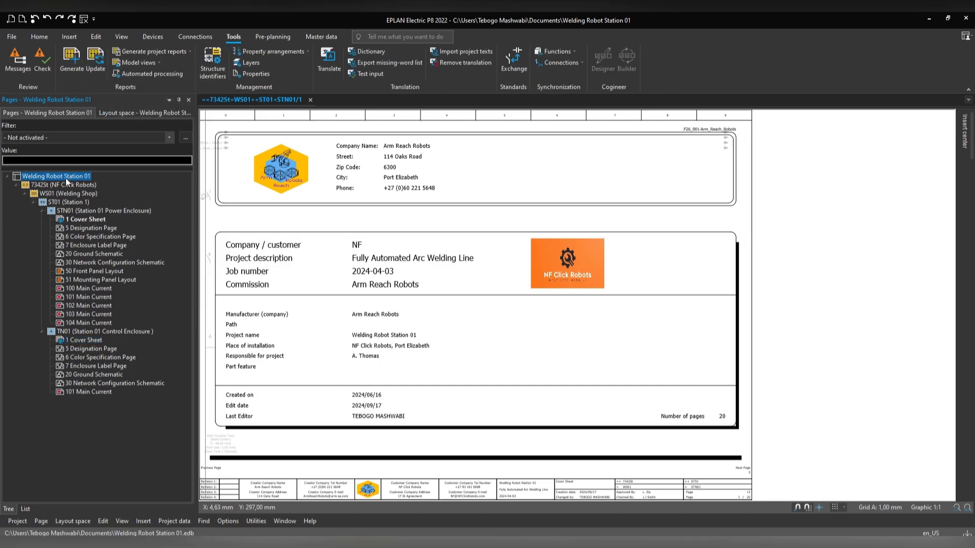
pyautogui.click(65, 221)
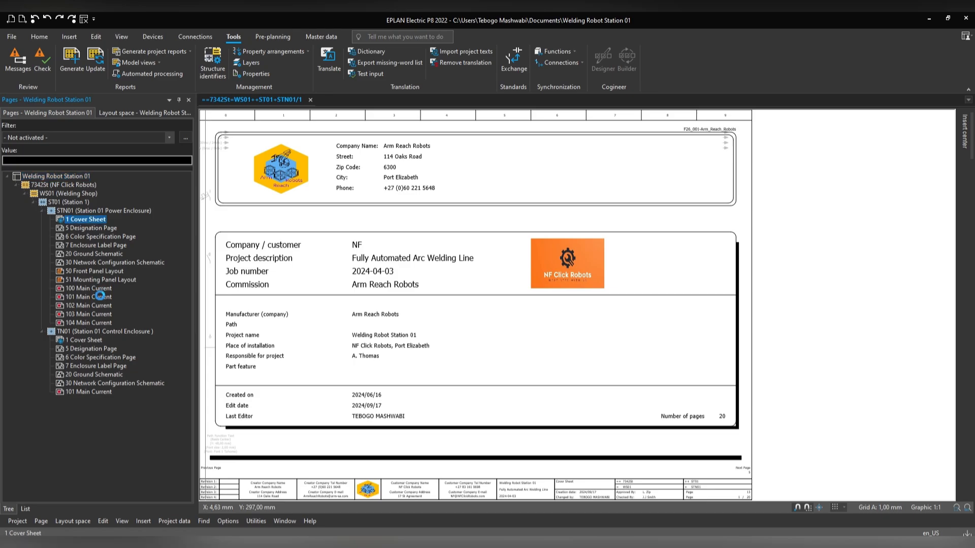
pyautogui.click(92, 340)
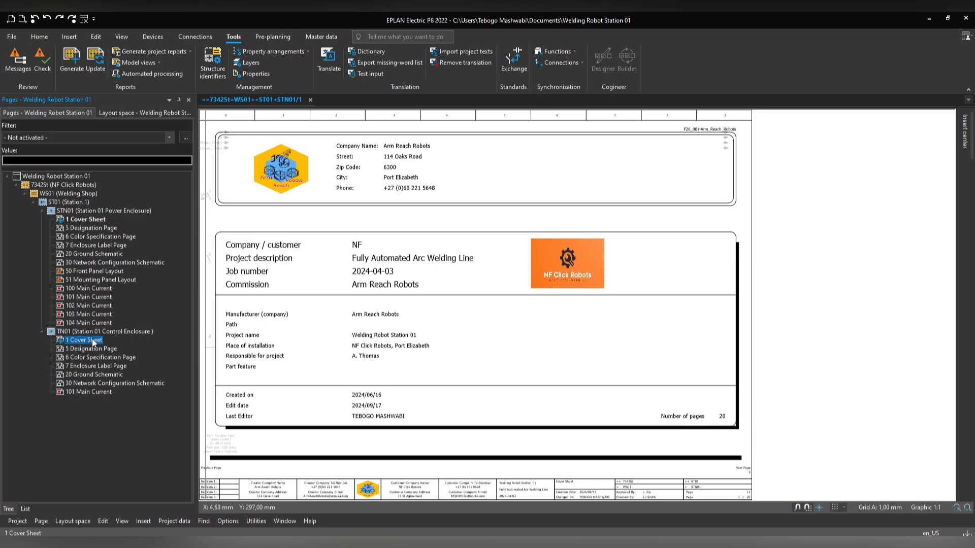
pyautogui.click(86, 218)
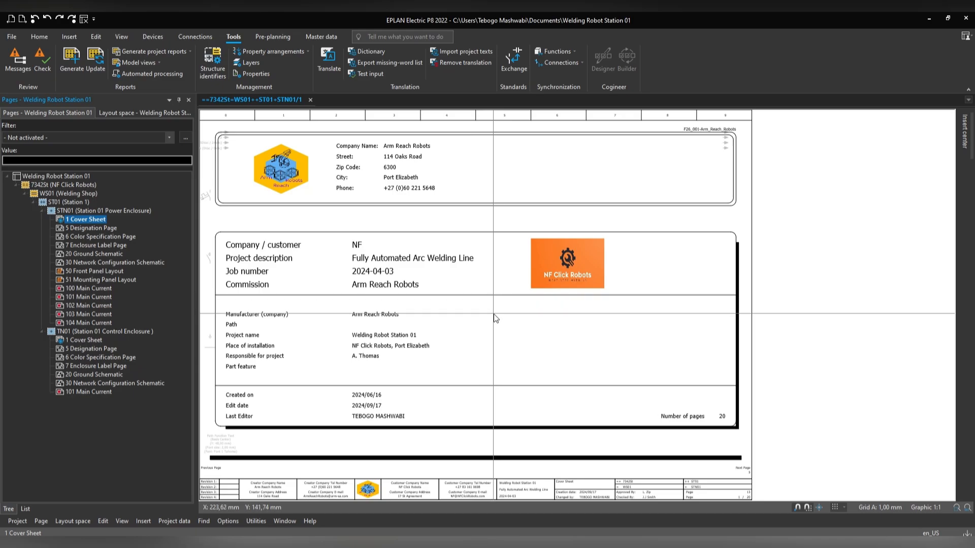
# Step: Start a new free text for the power enclosure's cover sheet with the content "dgdfgfdgdgdfgfdg"
pyautogui.click(493, 315)
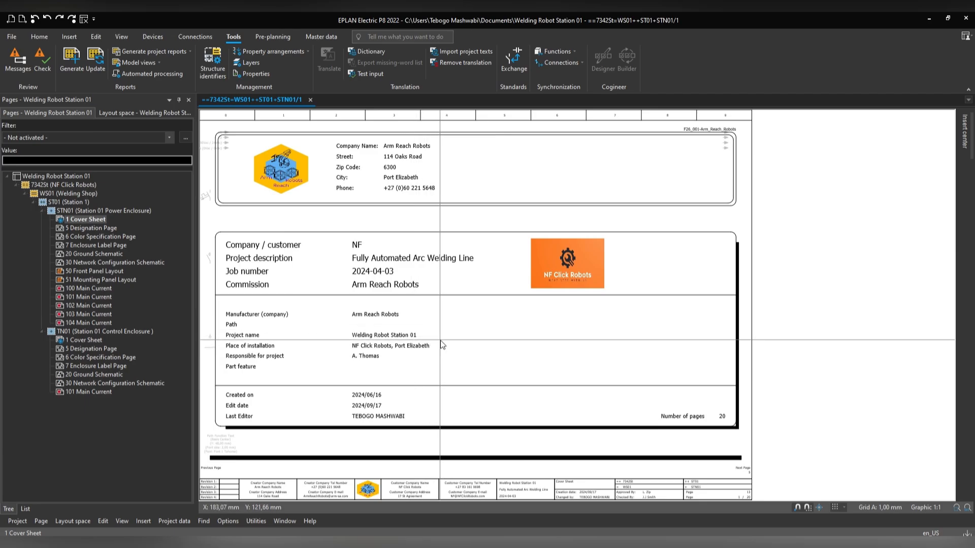
pyautogui.doubleClick(440, 340)
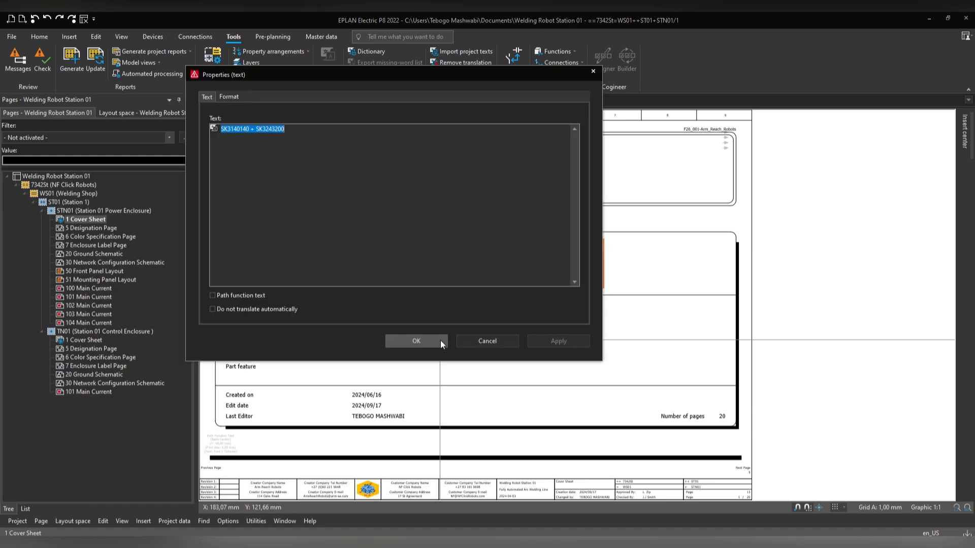
pyautogui.write('dgdfgfdgdgdfgfdg')
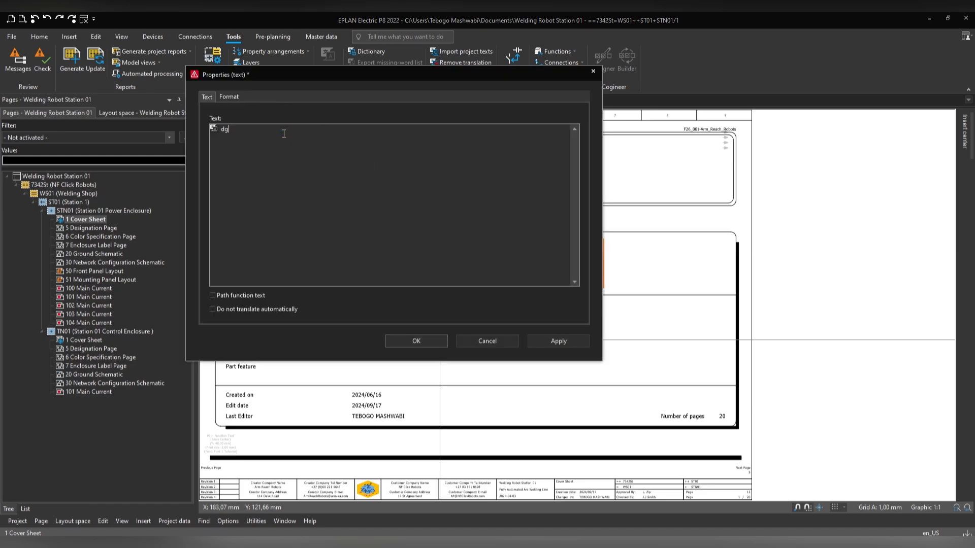
# Step: Set the new text's font size to 25 mm and angle to 25°, and place it diagonally across the cover sheet
pyautogui.click(238, 98)
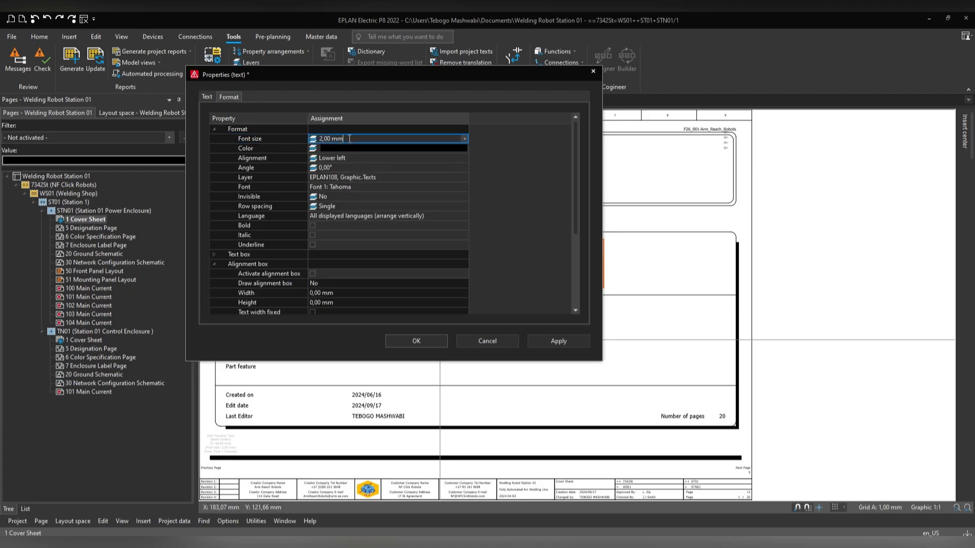
pyautogui.click(314, 140)
pyautogui.write('25')
pyautogui.click(338, 167)
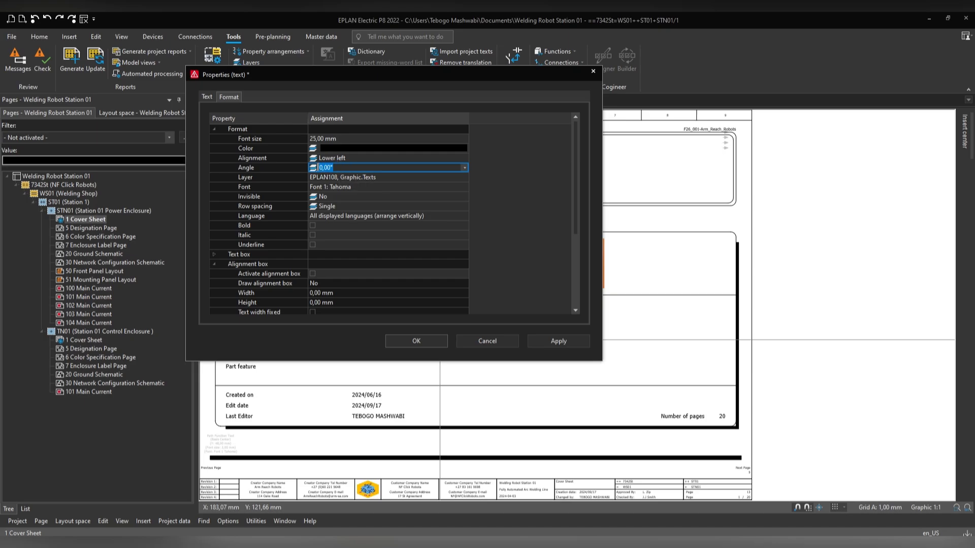
pyautogui.write('25')
pyautogui.press('Return')
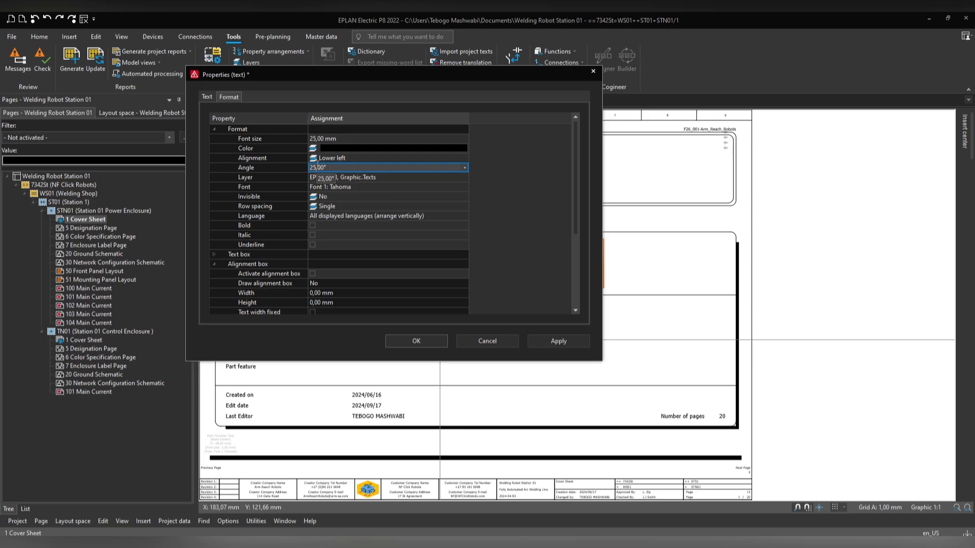
pyautogui.click(416, 341)
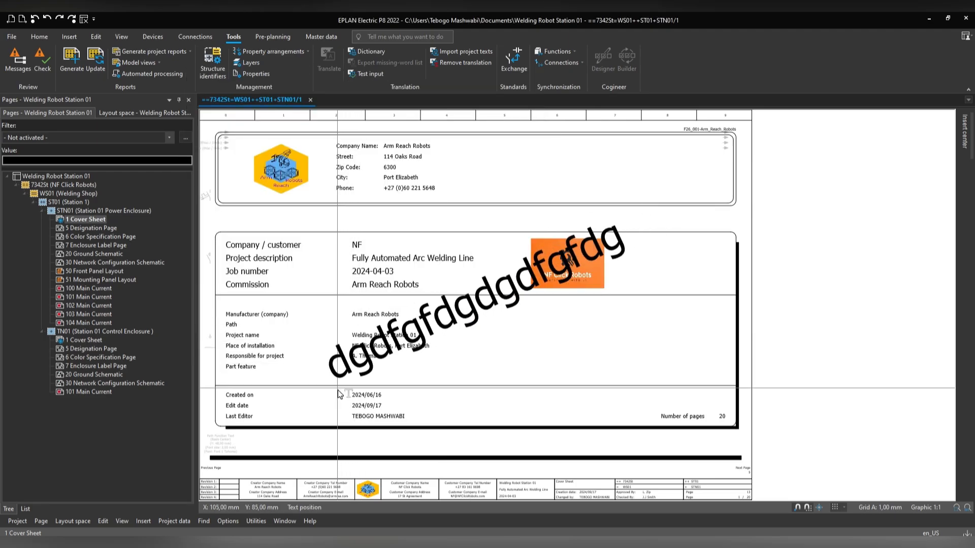
pyautogui.click(322, 399)
pyautogui.press('Escape')
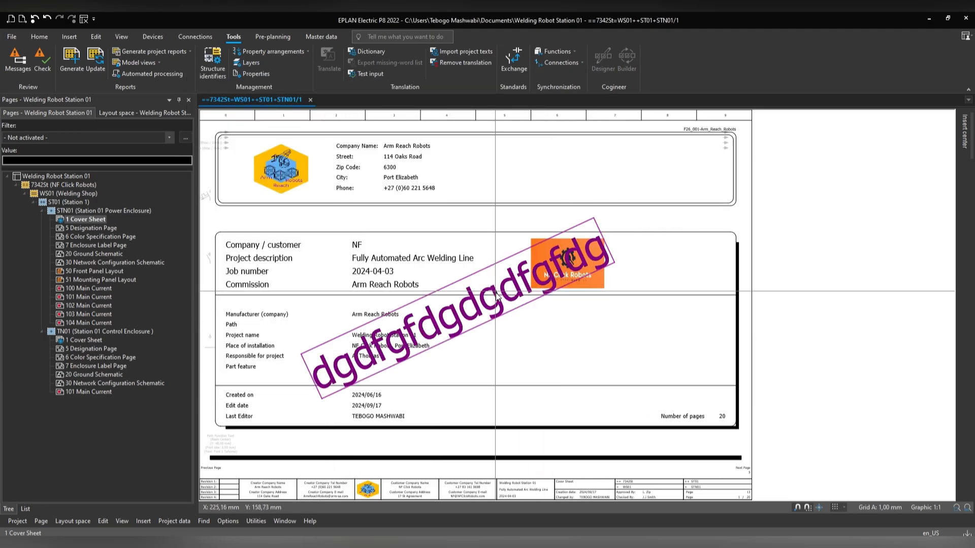
# Step: Replace the diagonal text's content with two lines: "Project is not complete" and "Review from NF Click Robots is needed"
pyautogui.doubleClick(495, 297)
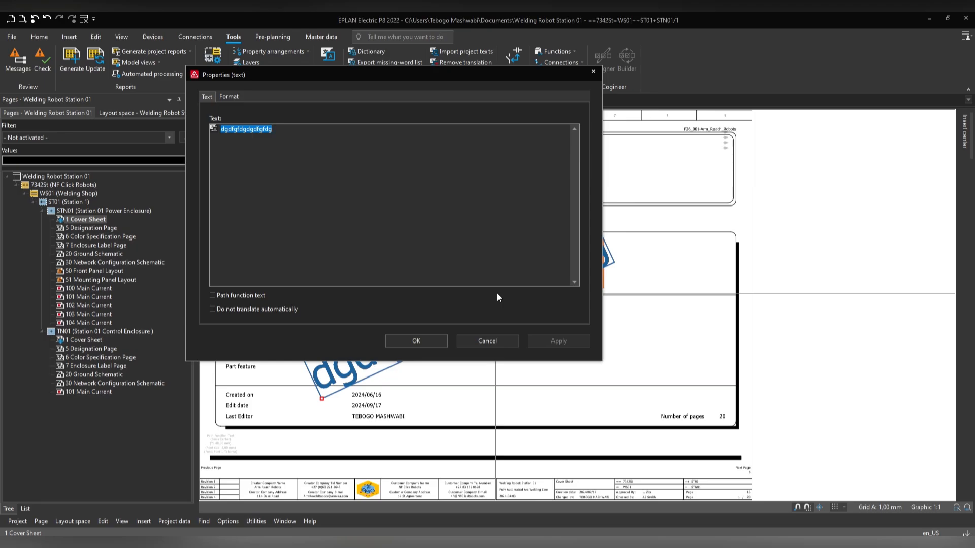
pyautogui.write('Project is not complete')
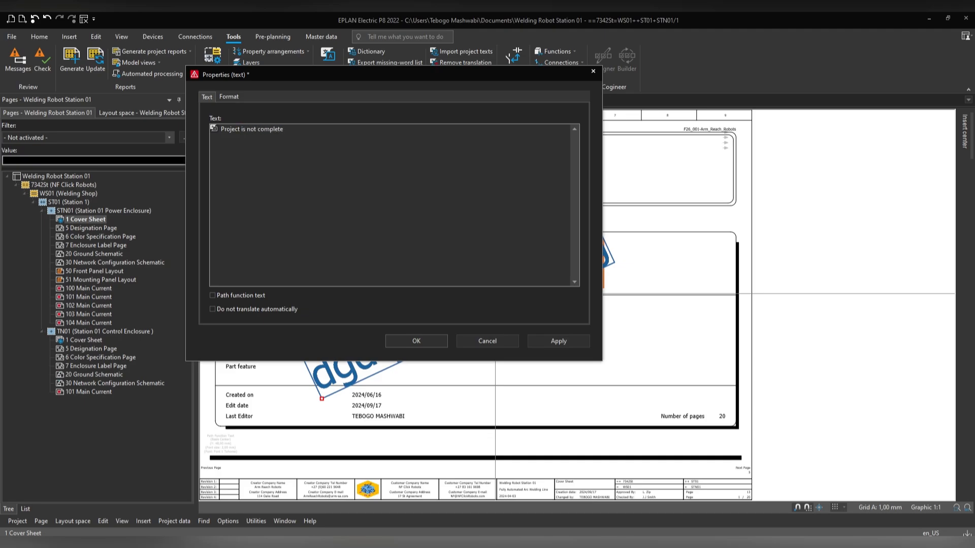
pyautogui.press('Return')
pyautogui.write('Review from NF Click Robots is needed')
pyautogui.click(416, 341)
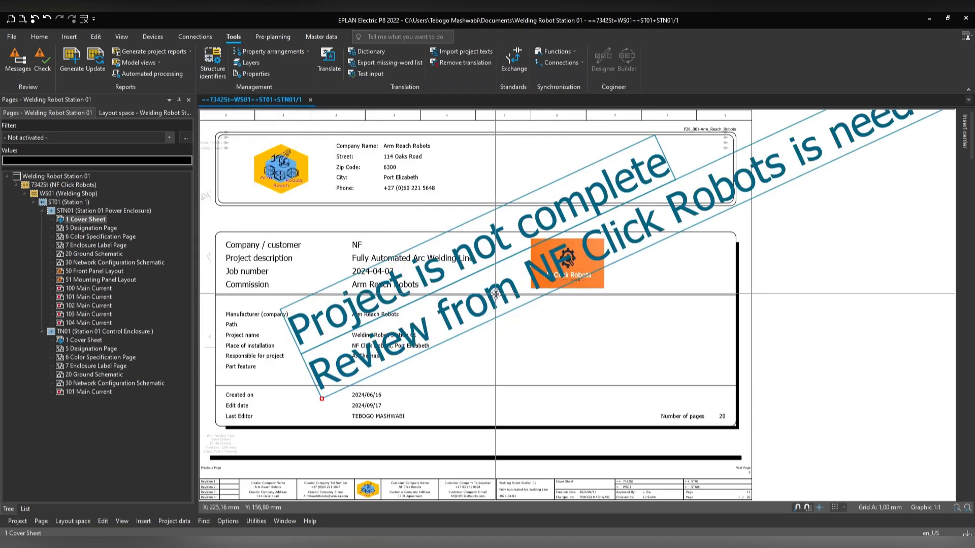
# Step: Set the review notice to Basis center alignment and 18 mm font size, and move it over the middle of the cover sheet
pyautogui.doubleClick(463, 254)
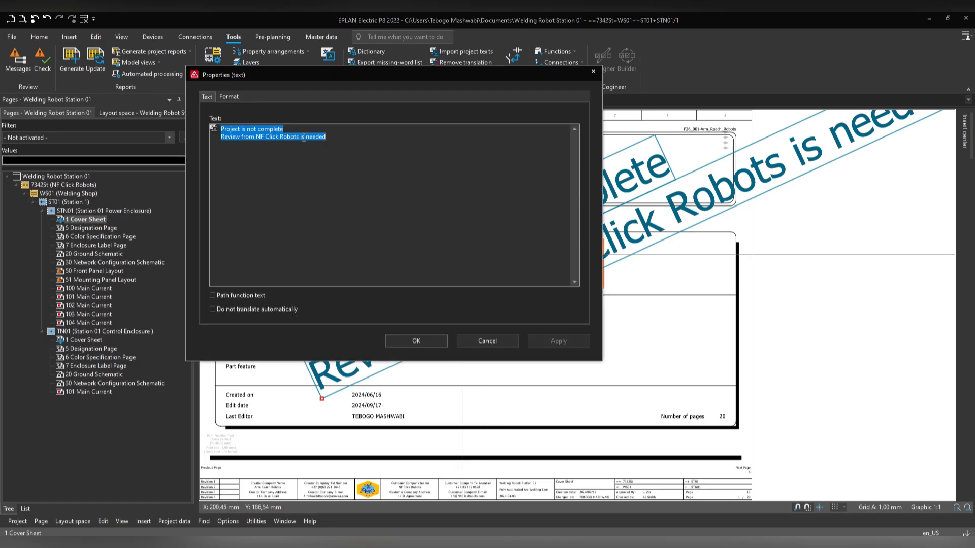
pyautogui.click(229, 98)
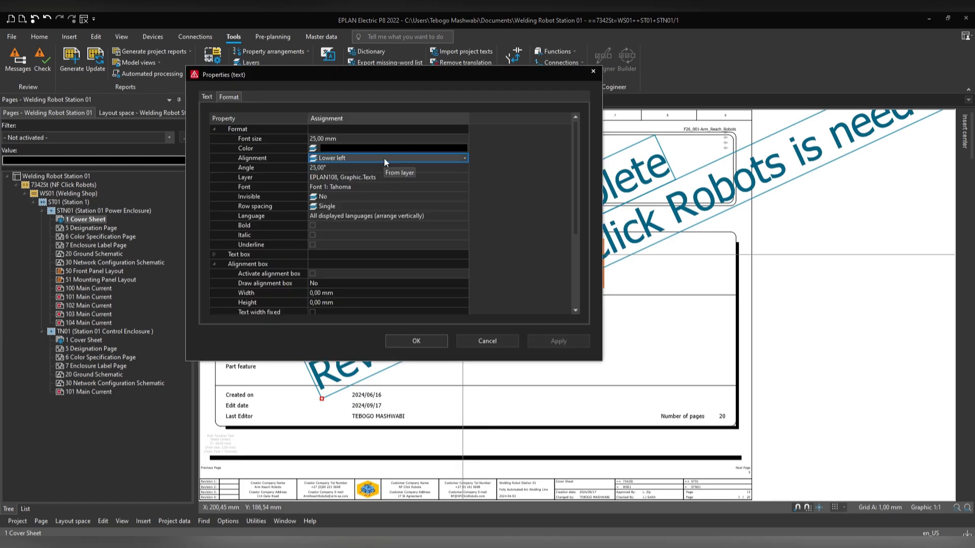
pyautogui.click(464, 159)
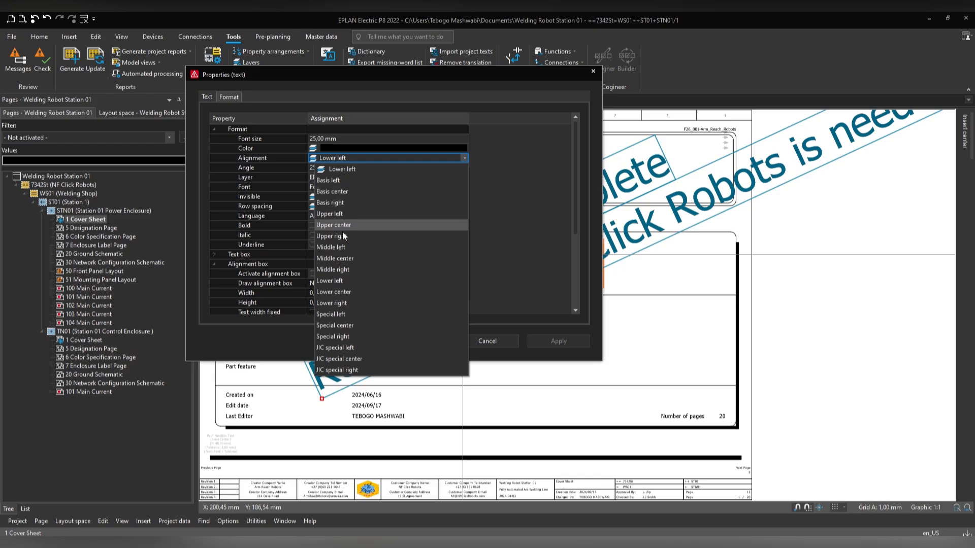
pyautogui.click(343, 193)
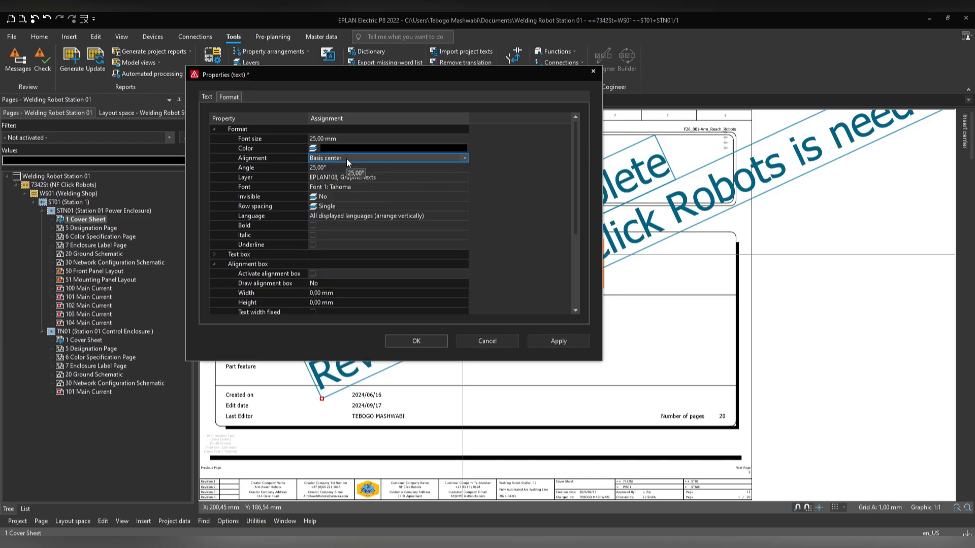
pyautogui.click(400, 138)
pyautogui.click(293, 137)
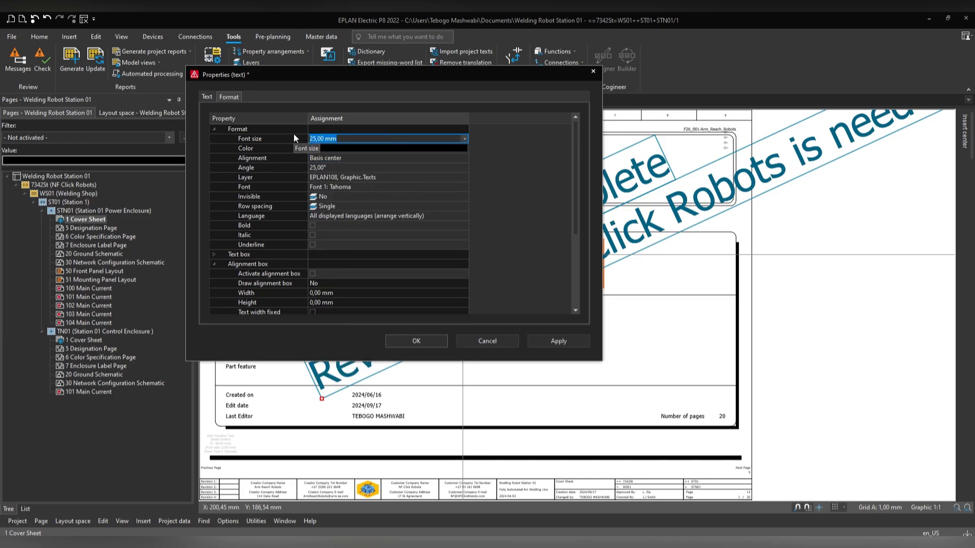
pyautogui.write('20')
pyautogui.press('Return')
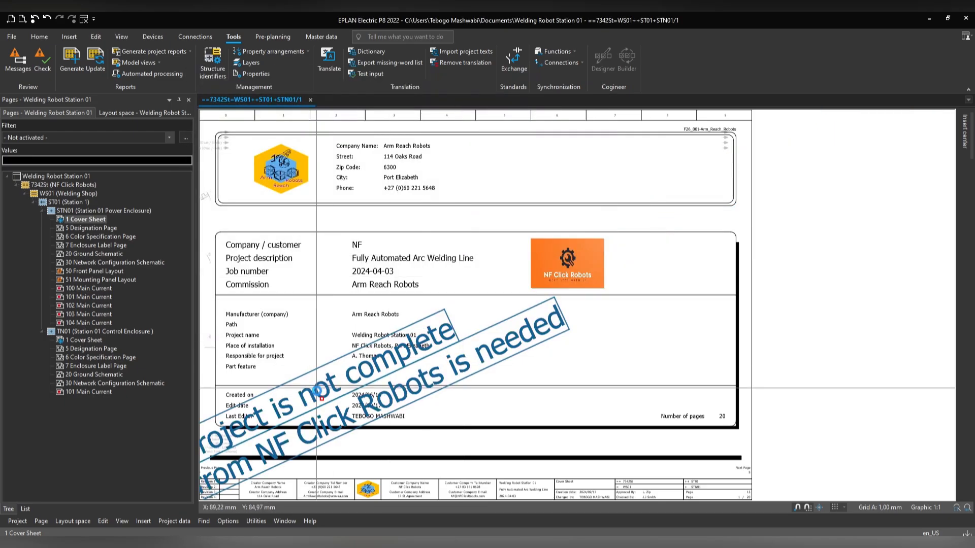
pyautogui.moveTo(320, 398); pyautogui.dragTo(449, 317)
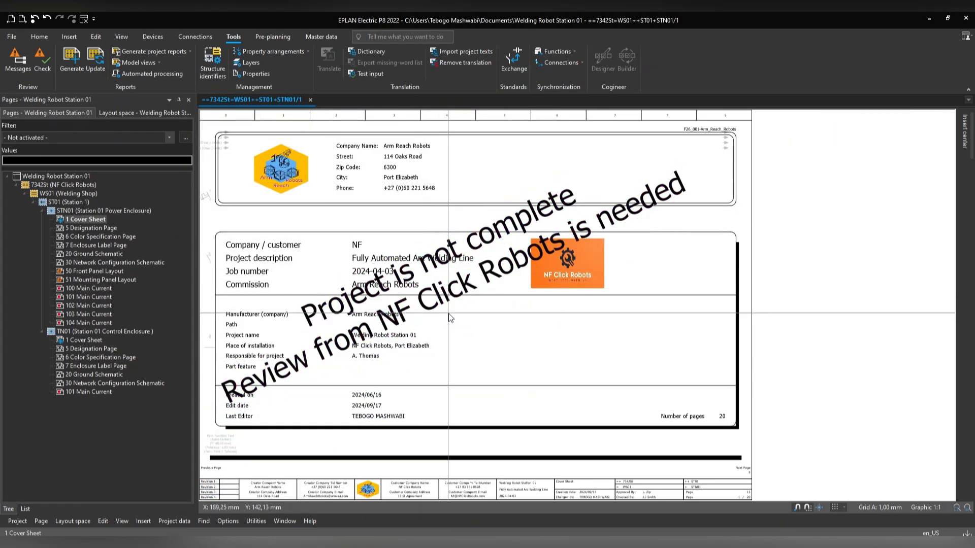
# Step: Change the color of the two-line review notice on the cover sheet to red
pyautogui.doubleClick(449, 318)
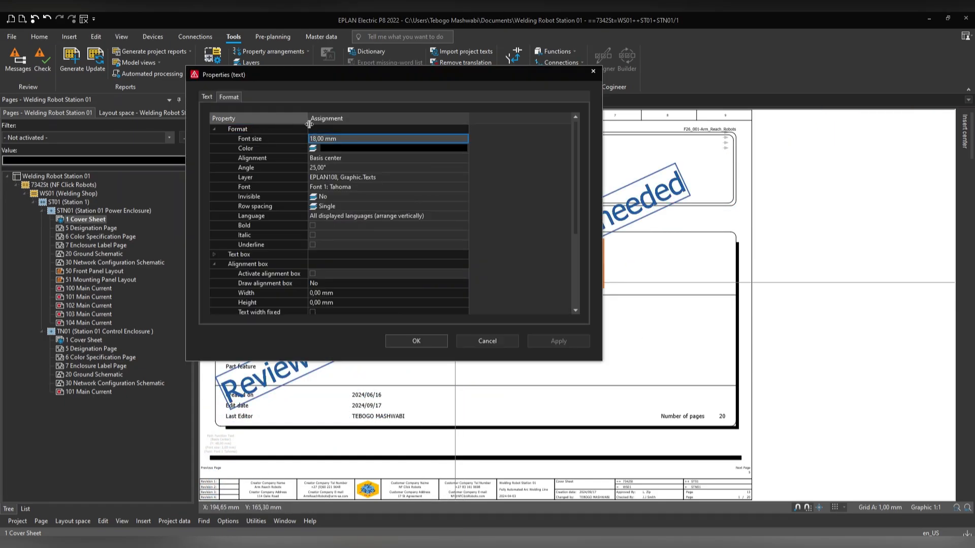
pyautogui.click(401, 148)
pyautogui.click(464, 148)
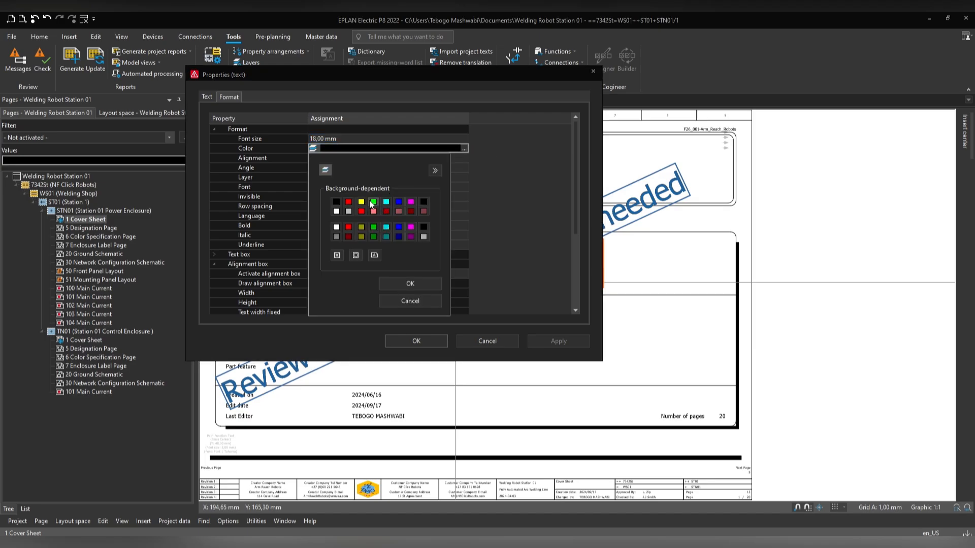
pyautogui.click(348, 201)
pyautogui.click(410, 284)
pyautogui.click(415, 340)
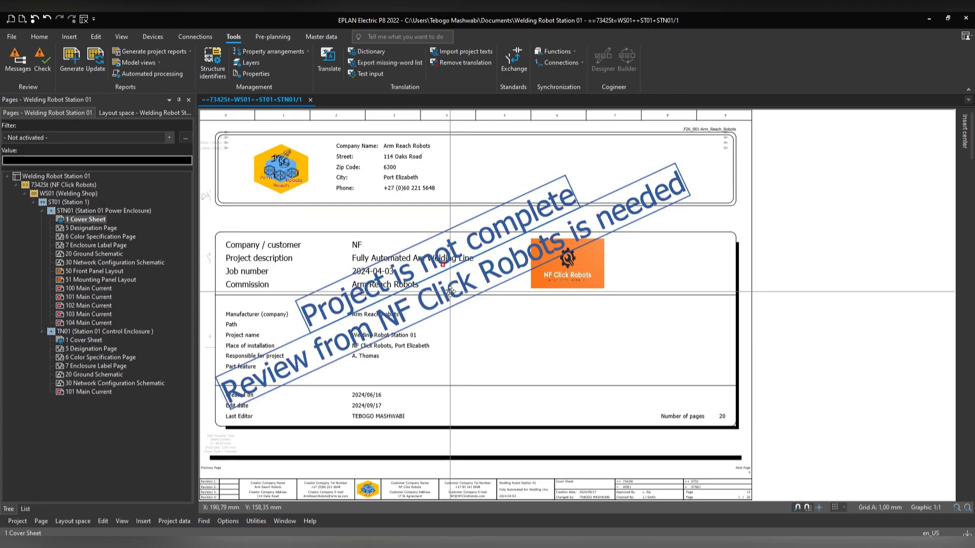
pyautogui.click(503, 348)
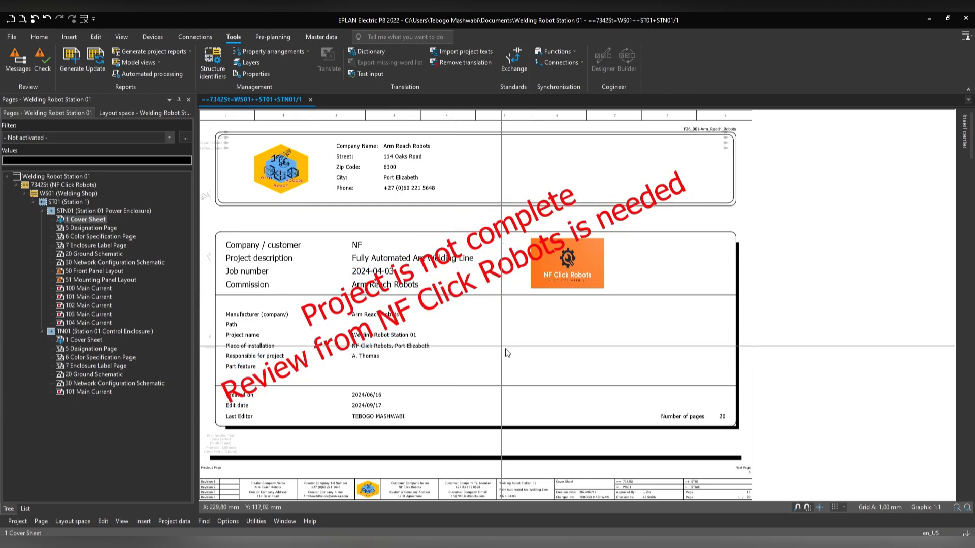
pyautogui.click(82, 220)
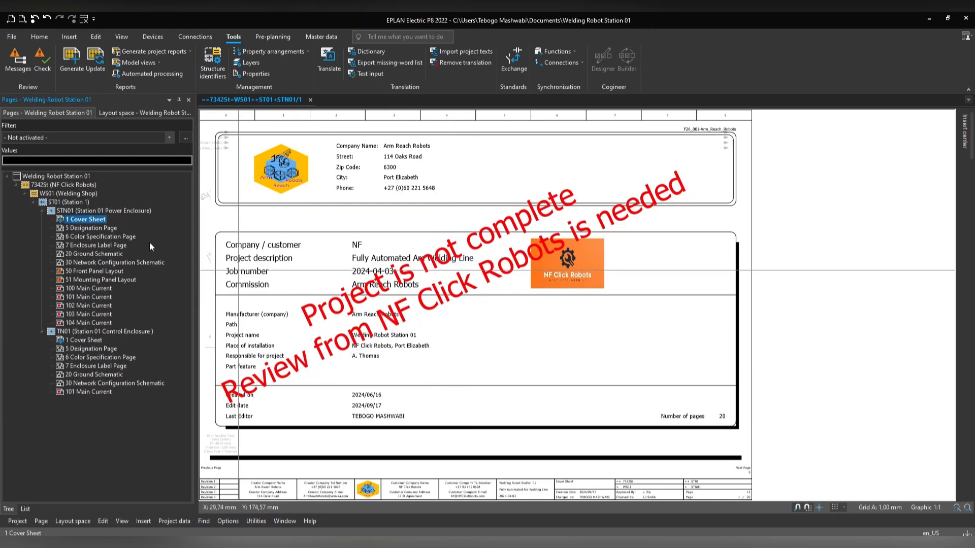
pyautogui.click(53, 177)
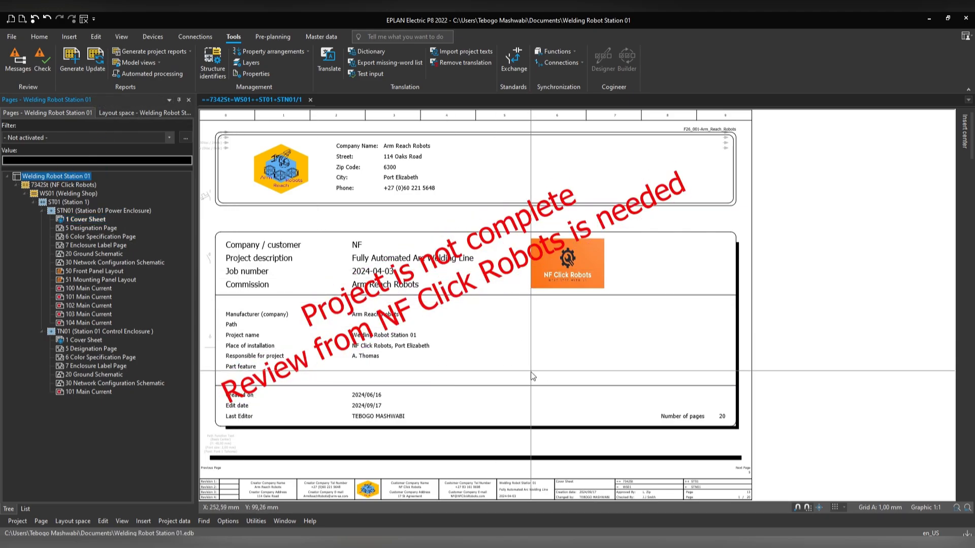
pyautogui.click(84, 220)
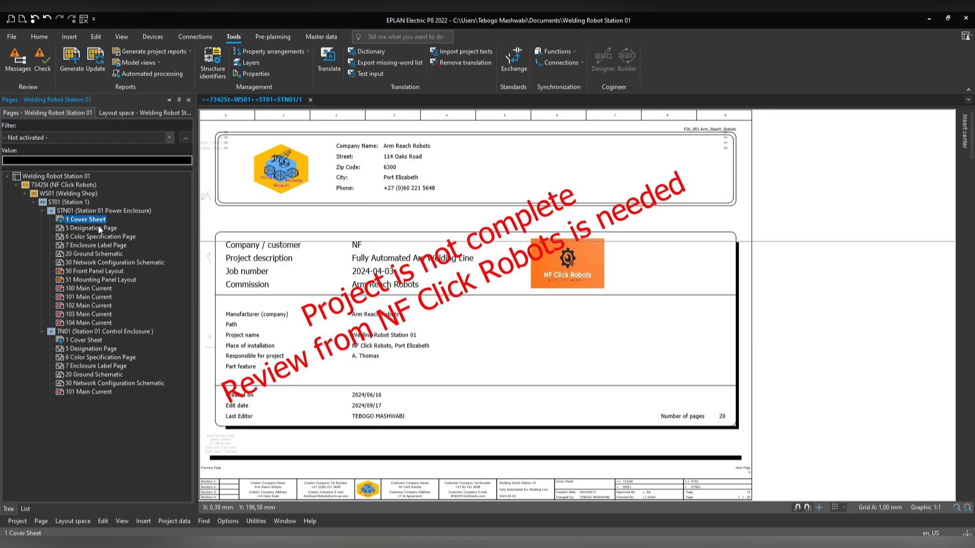
pyautogui.click(429, 373)
# Step: Delete the 1 Cover Sheet page from the Station 01 Power Enclosure (STN01) and confirm the deletion
pyautogui.click(62, 220)
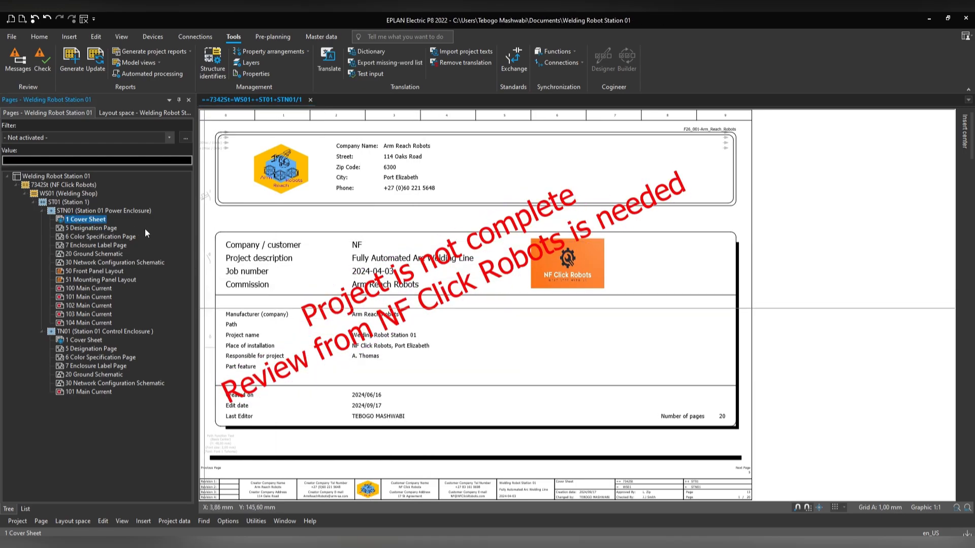
pyautogui.press('Delete')
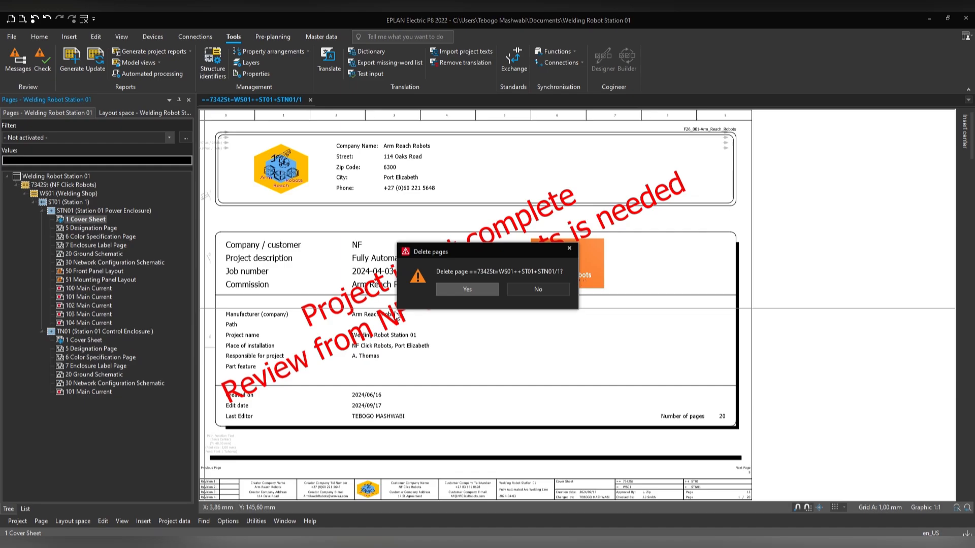
pyautogui.click(453, 289)
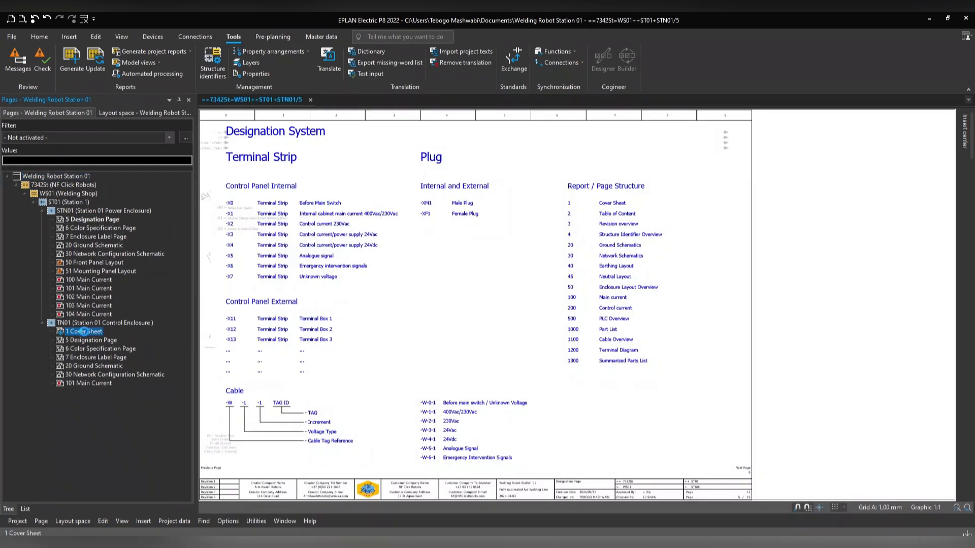
pyautogui.click(42, 211)
pyautogui.click(77, 219)
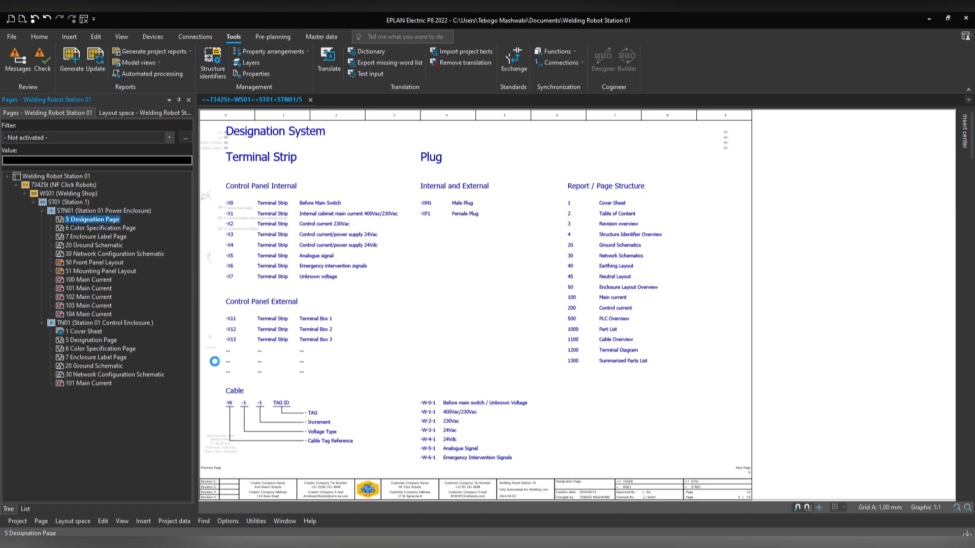
pyautogui.click(81, 331)
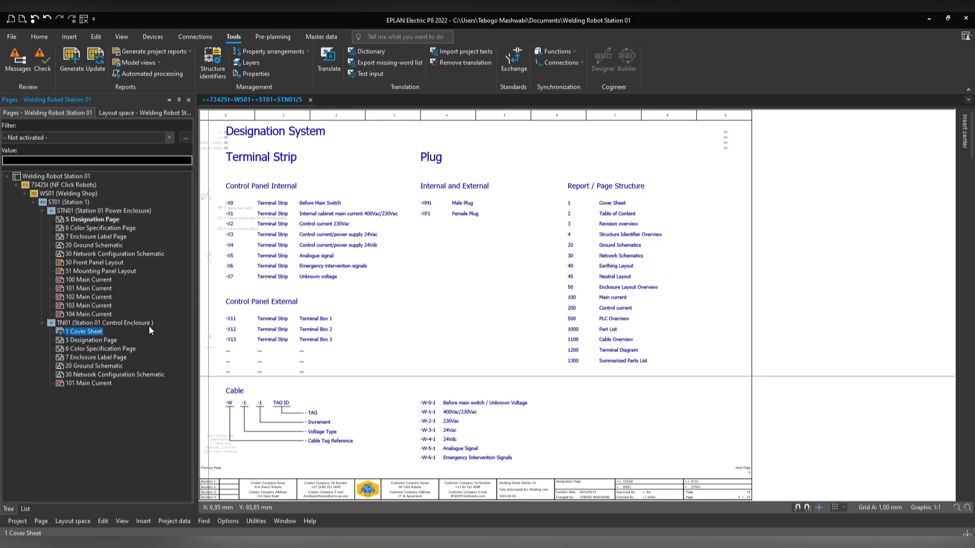
# Step: Start a new Cable overview report for the whole Welding Robot Station 01 project
pyautogui.click(64, 176)
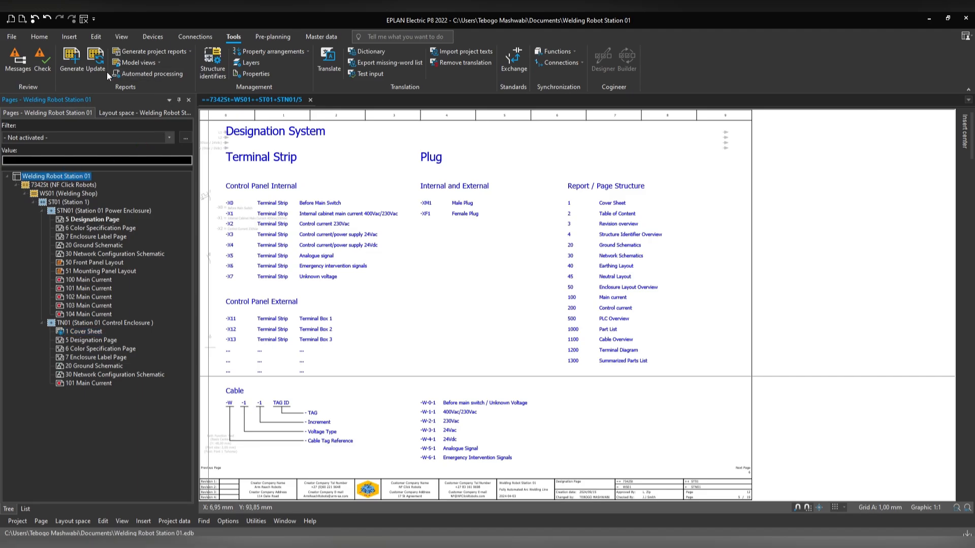
pyautogui.click(77, 59)
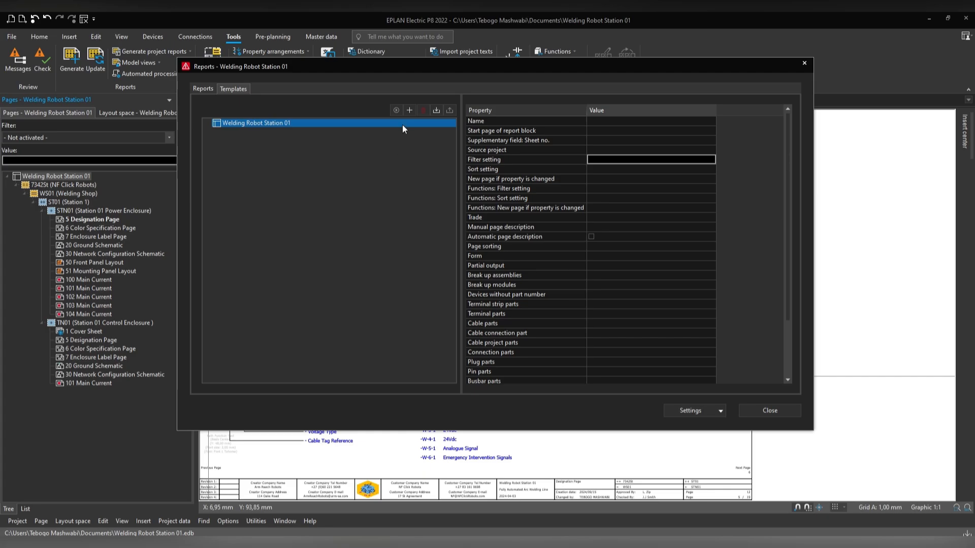
pyautogui.click(409, 110)
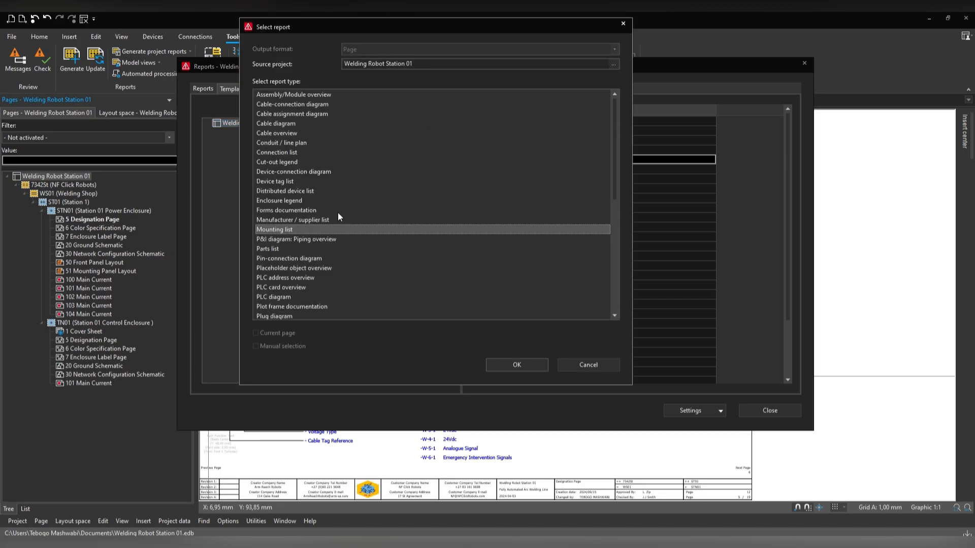
pyautogui.click(276, 134)
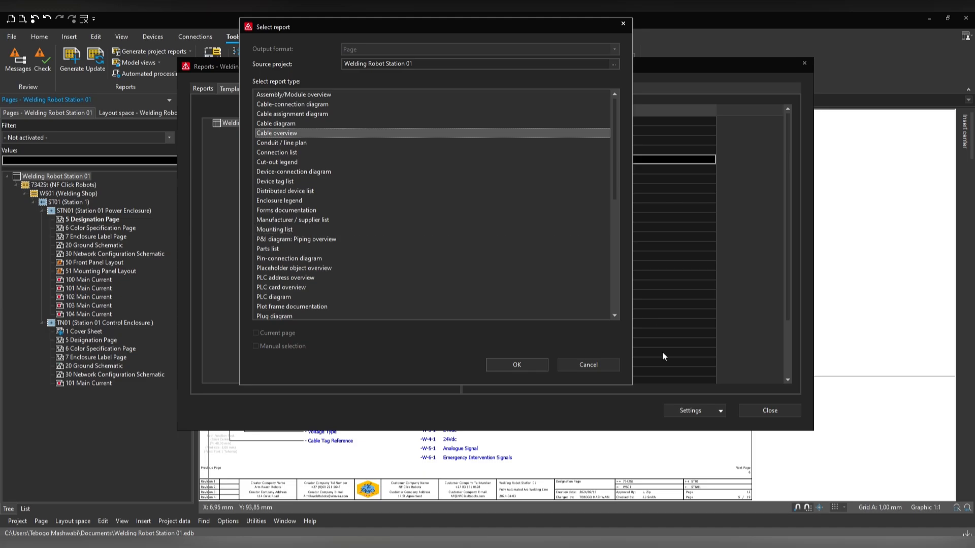
pyautogui.click(521, 364)
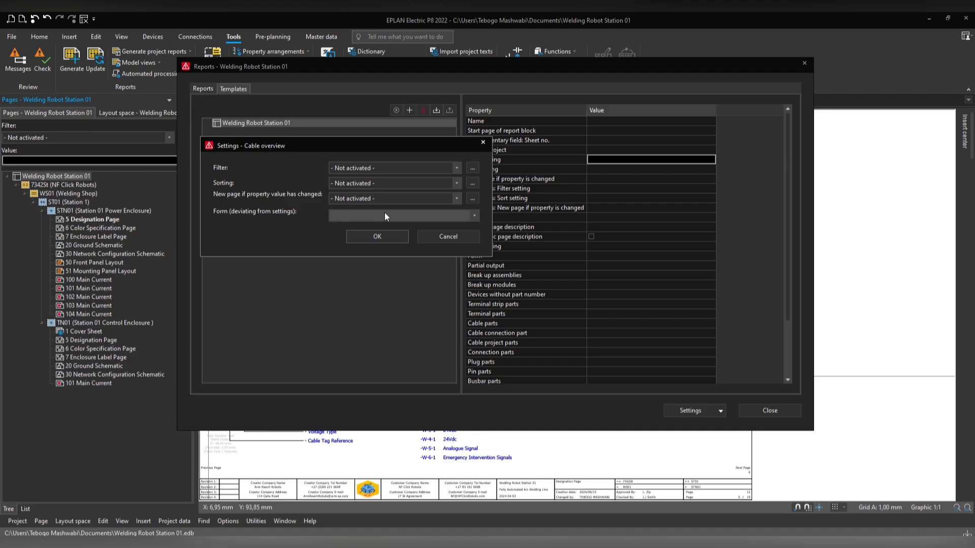
# Step: Assign the form F10_001.f10 to the cable overview report and accept its settings
pyautogui.click(362, 216)
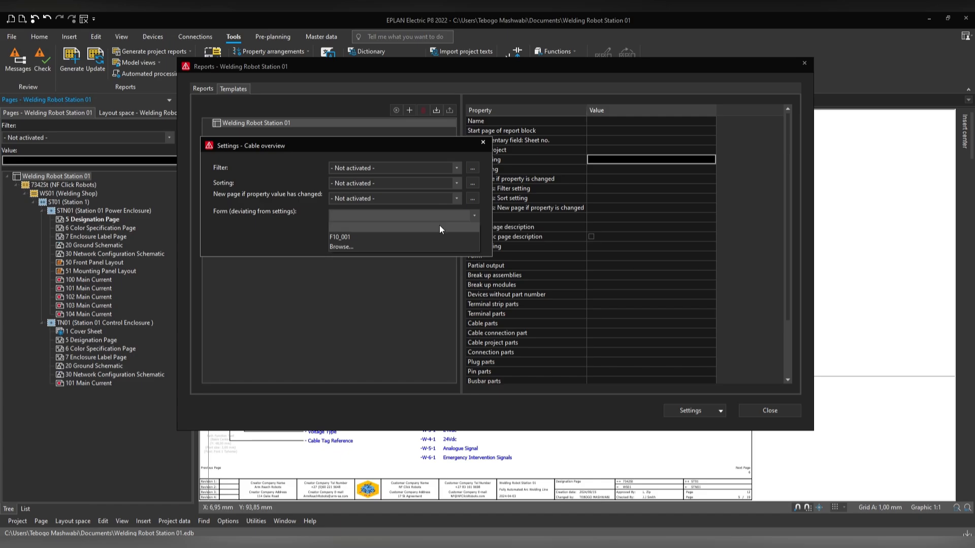
pyautogui.click(346, 246)
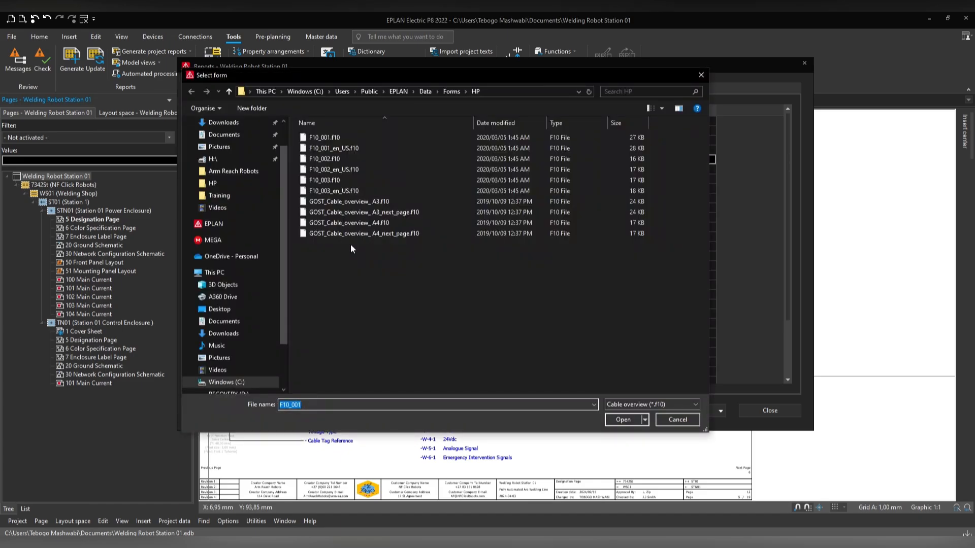
pyautogui.click(325, 141)
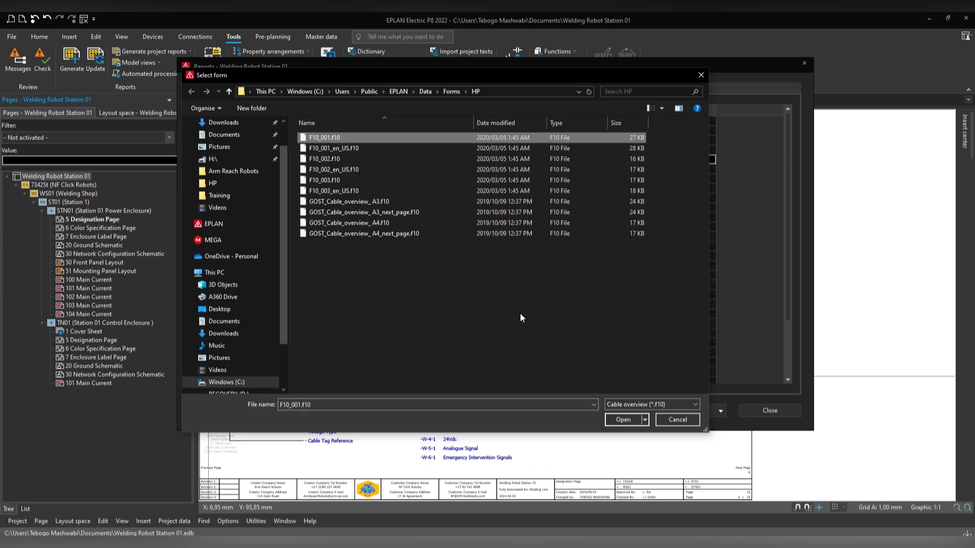
pyautogui.click(623, 420)
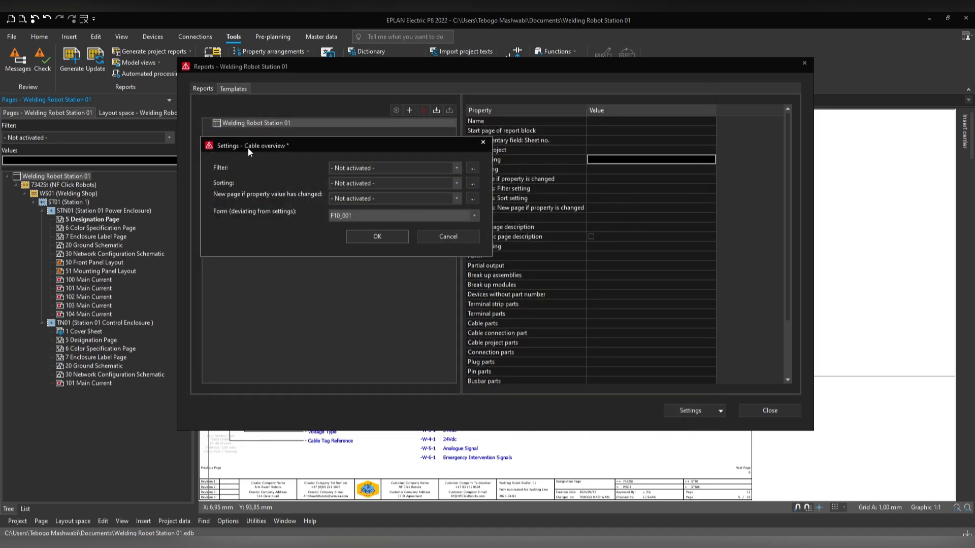
pyautogui.click(378, 236)
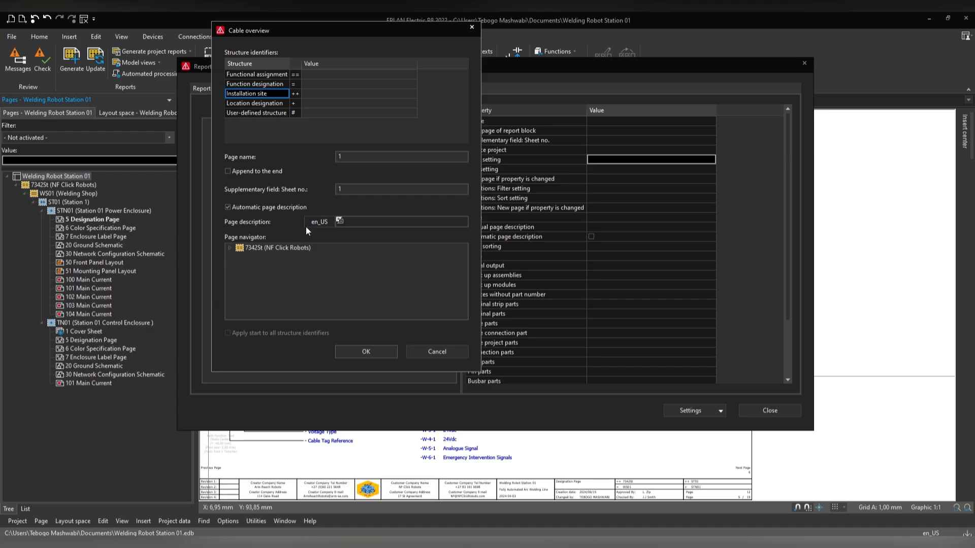
# Step: Set the cable overview's structure identifiers to functional assignment 7342St, function designation WS01 and installation site ST01
pyautogui.click(413, 75)
pyautogui.click(413, 74)
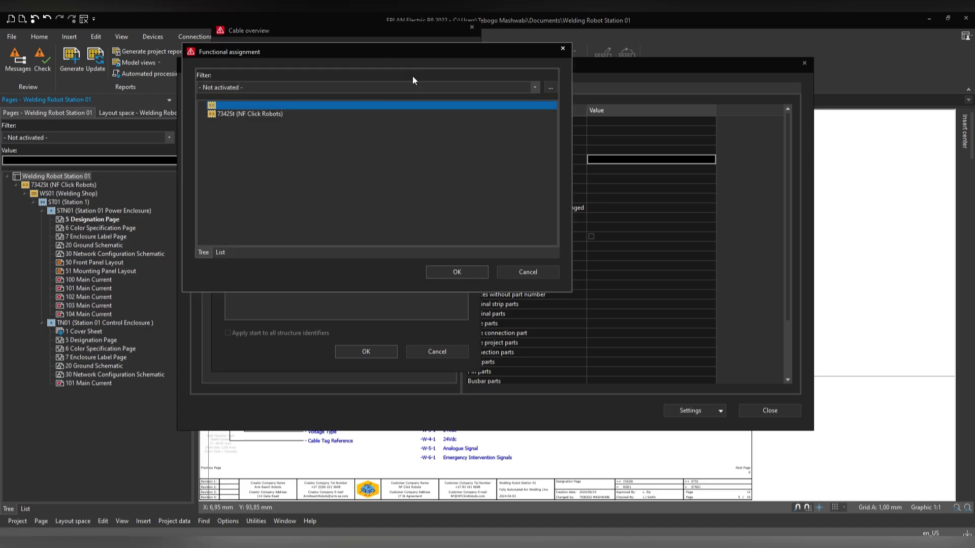
pyautogui.click(250, 113)
pyautogui.click(447, 272)
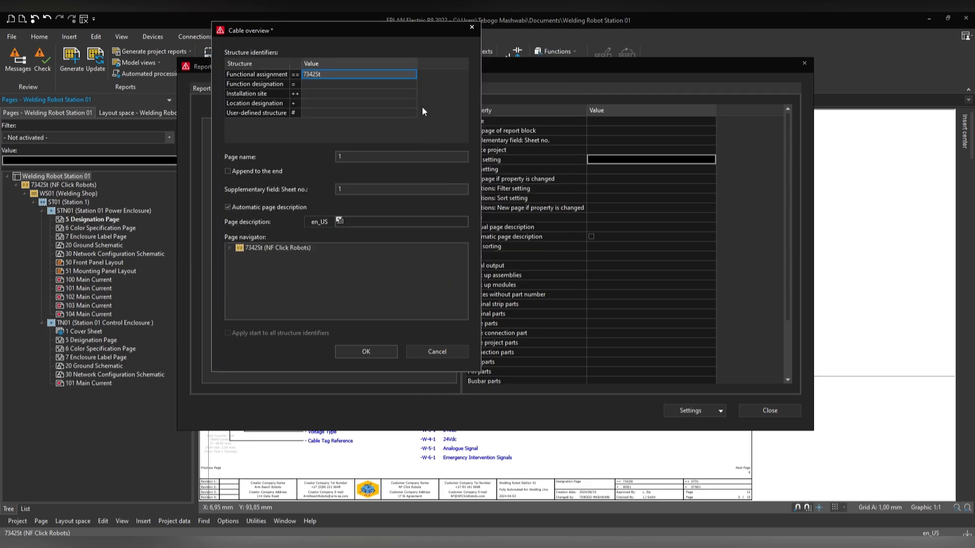
pyautogui.click(412, 85)
pyautogui.click(264, 123)
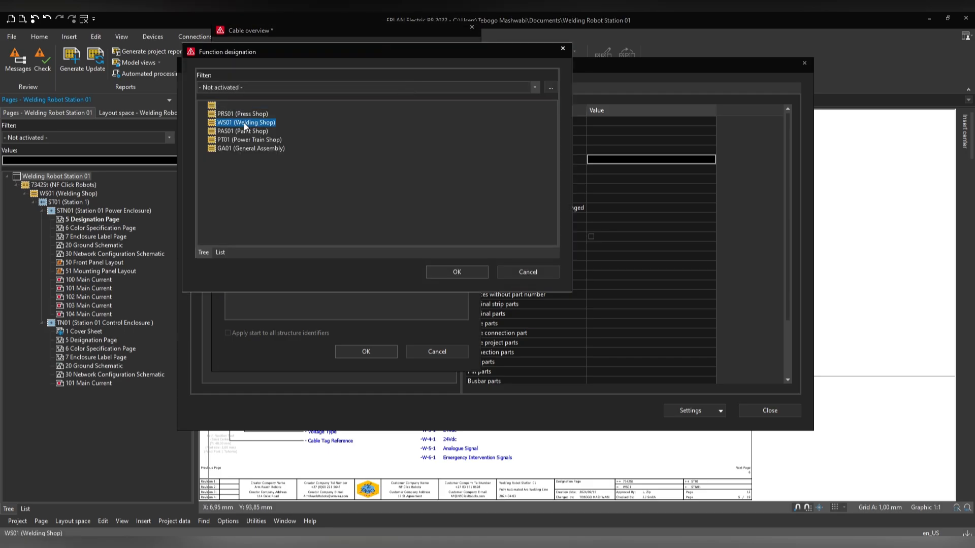
pyautogui.click(453, 272)
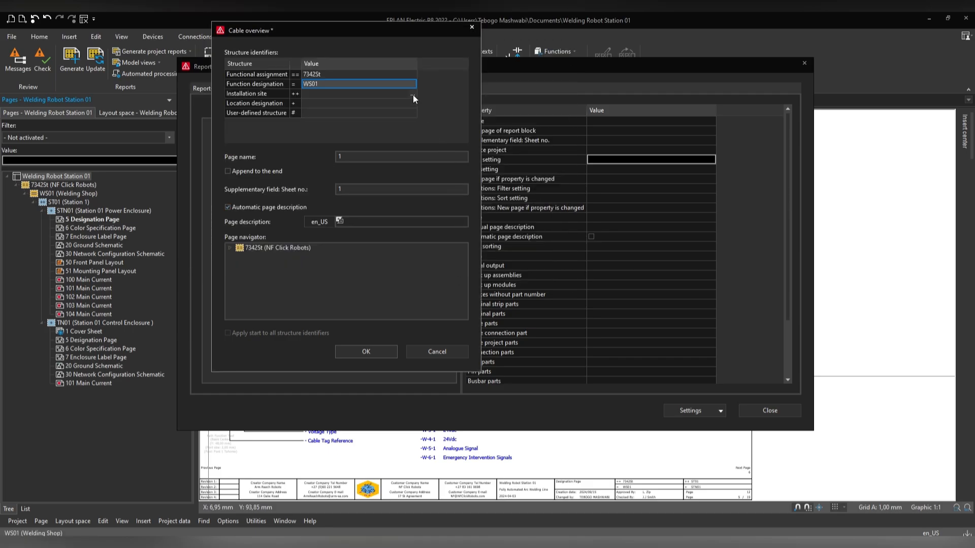
pyautogui.click(412, 95)
pyautogui.click(248, 115)
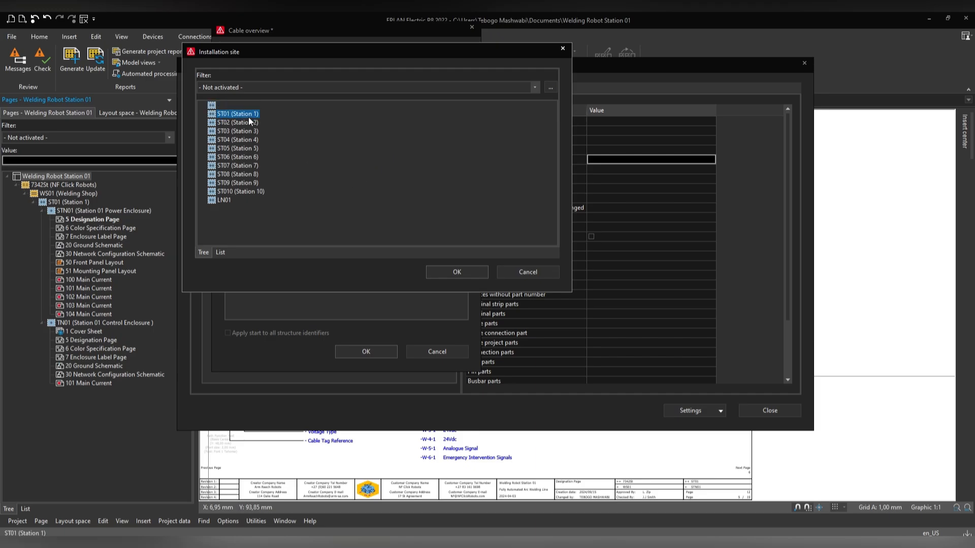
pyautogui.click(456, 273)
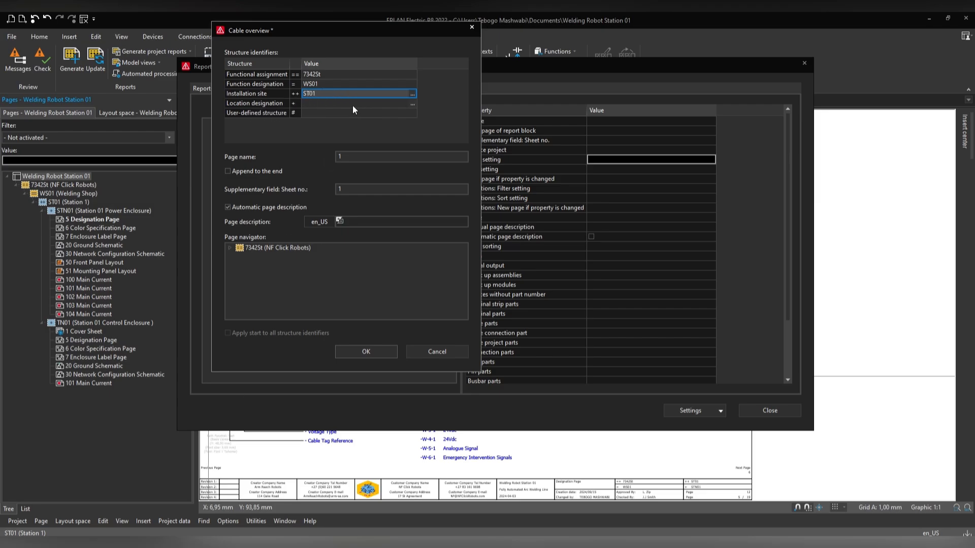
# Step: Set the cable overview's page name to 1100 and confirm the report's page settings
pyautogui.click(347, 157)
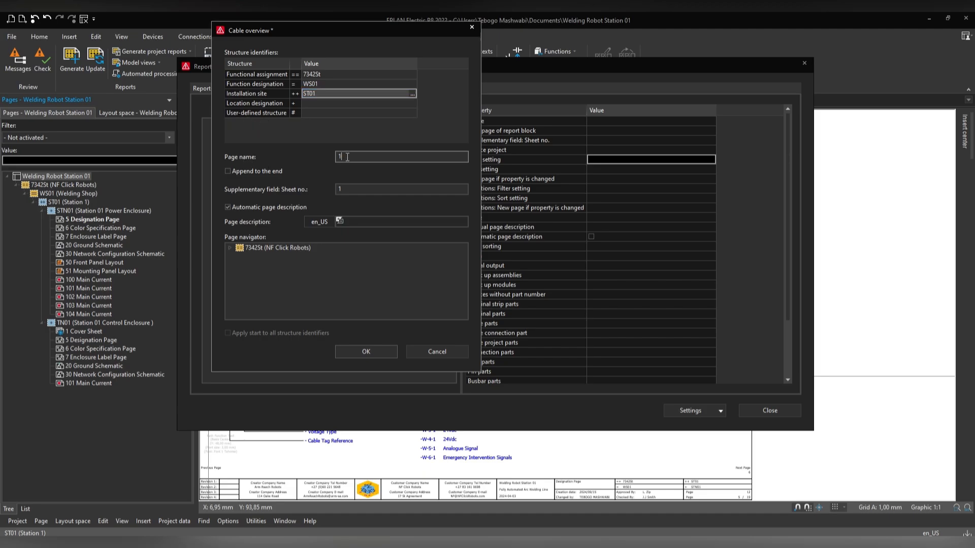
pyautogui.write('100')
pyautogui.click(369, 351)
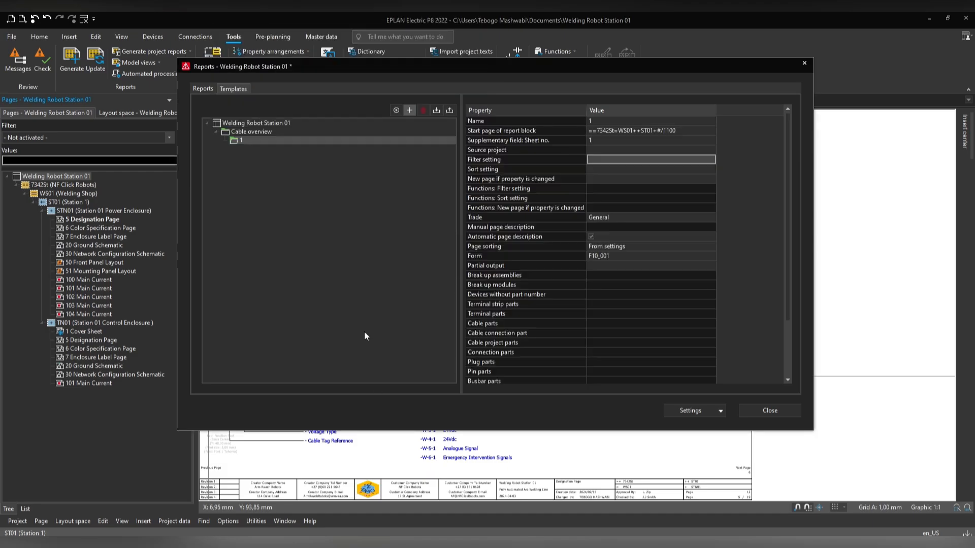
# Step: Name the new cable overview entry "Cable Overview" and copy that name
pyautogui.click(255, 141)
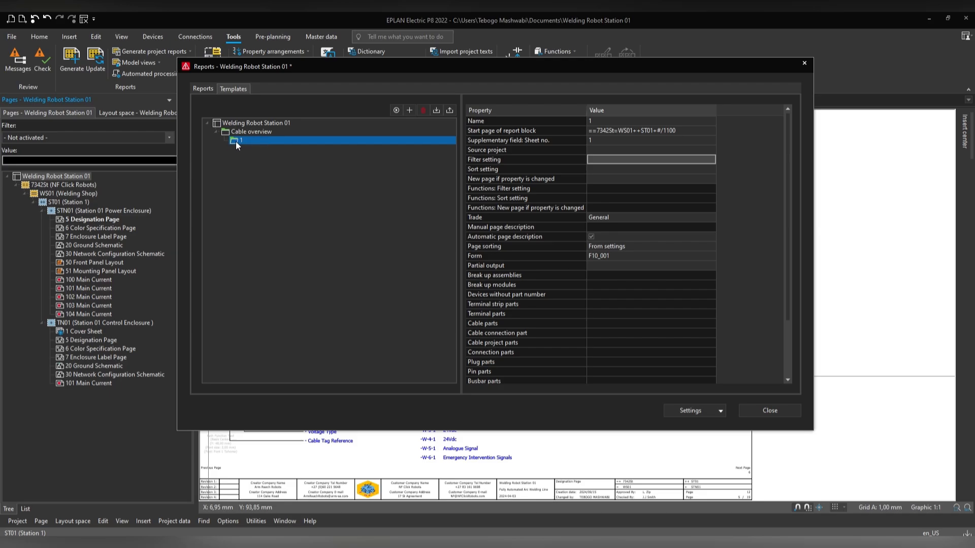
pyautogui.click(595, 122)
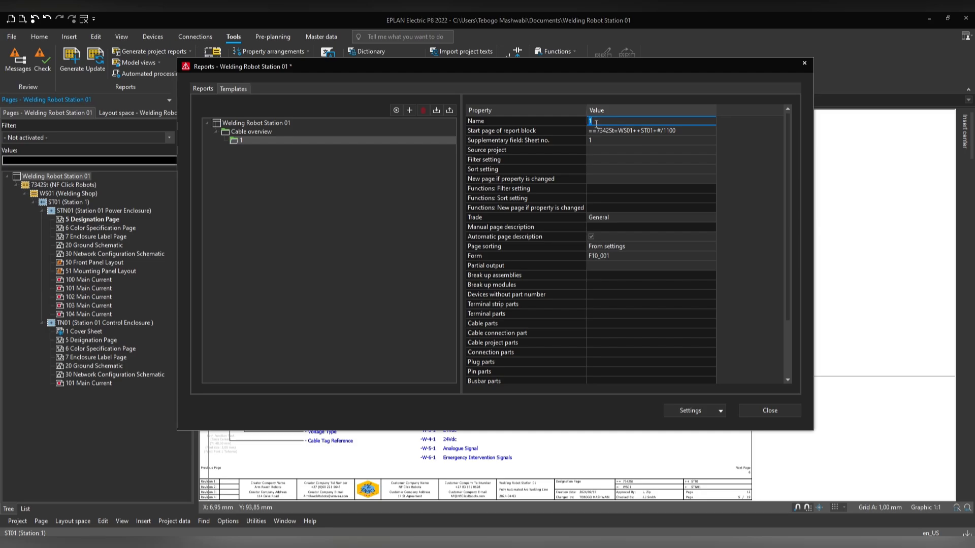
pyautogui.write('Cable Overview')
pyautogui.hotkey('ctrl', 'a')
pyautogui.hotkey('ctrl', 'c')
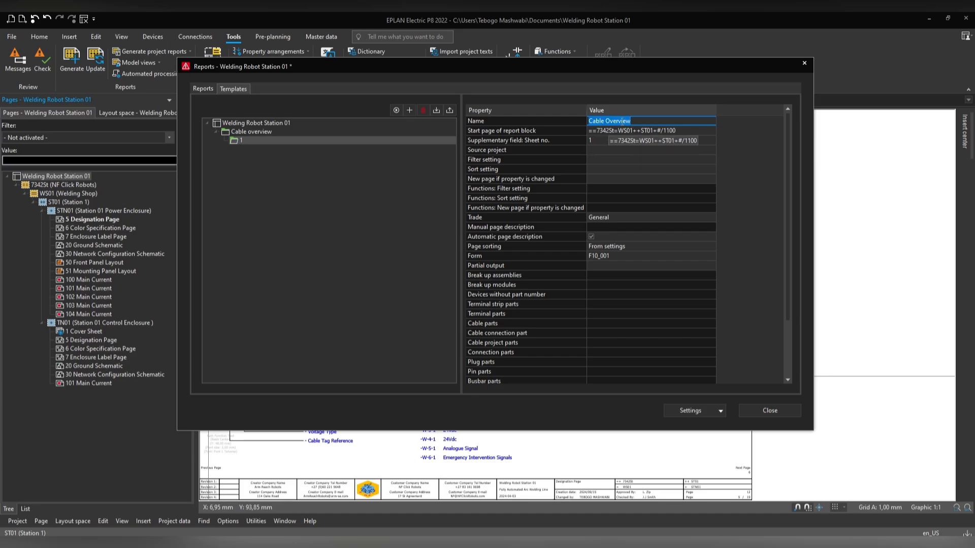
pyautogui.click(622, 121)
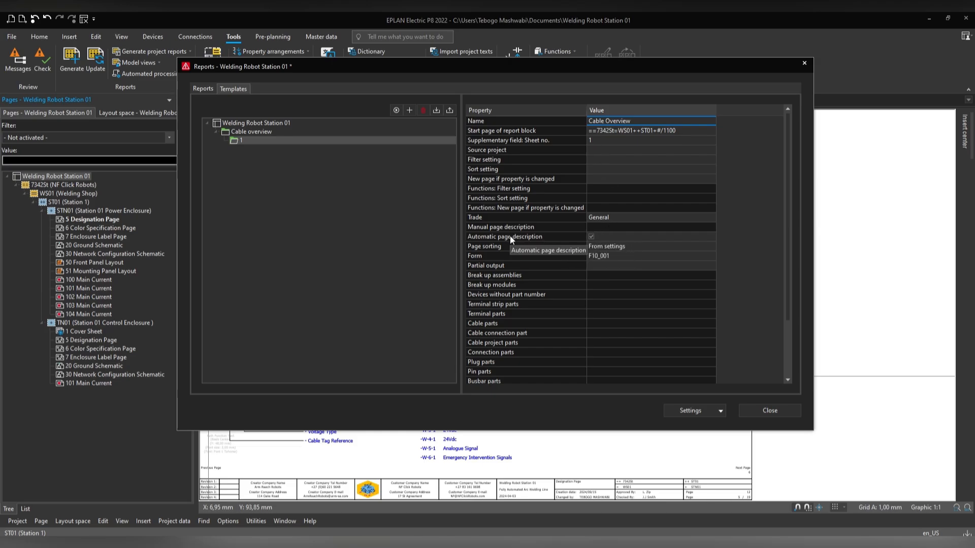
# Step: Turn off the automatic page description for the cable overview and set its manual page description to "Cable Overview"
pyautogui.click(592, 236)
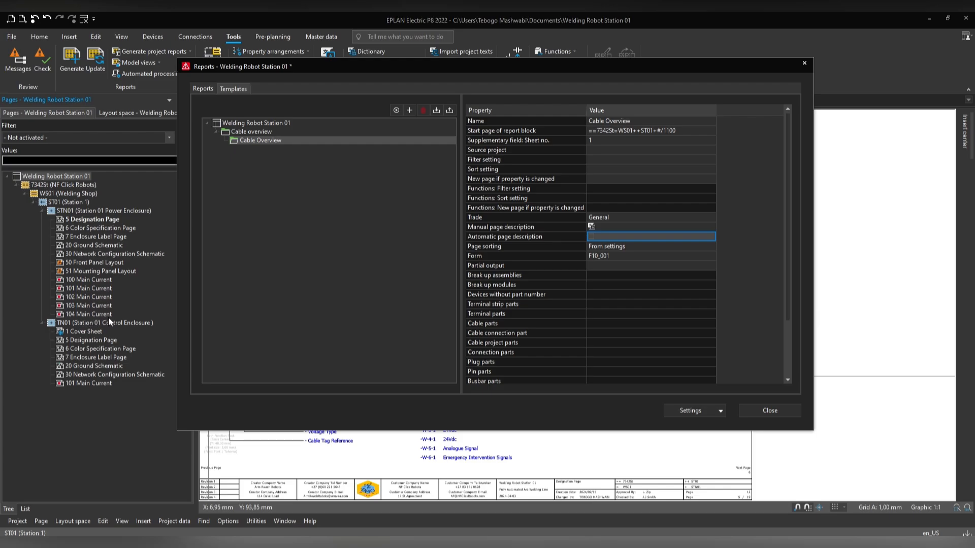
pyautogui.click(591, 237)
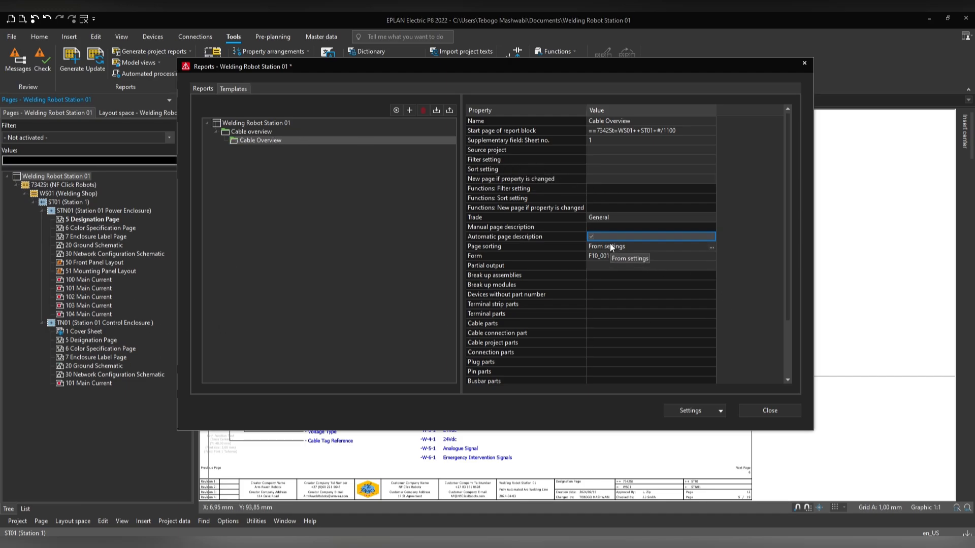
pyautogui.click(591, 237)
pyautogui.doubleClick(605, 227)
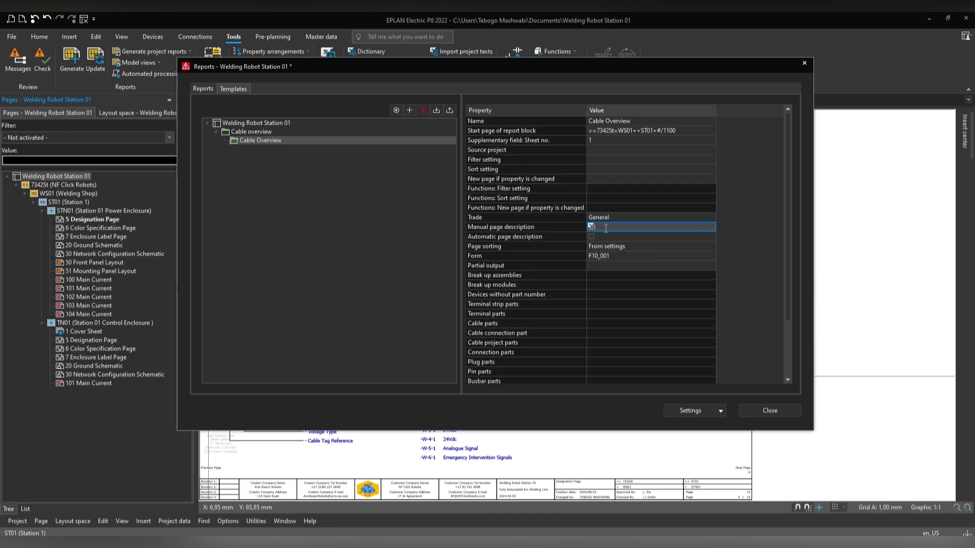
pyautogui.hotkey('ctrl', 'v')
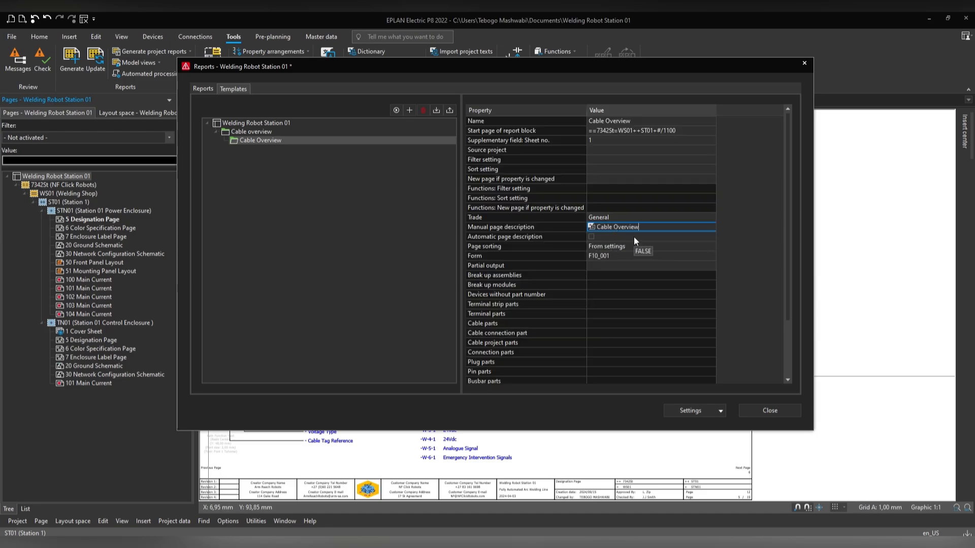
pyautogui.moveTo(642, 227); pyautogui.dragTo(589, 227)
pyautogui.click(663, 228)
pyautogui.write('dfdsgdsfssfdsfs')
pyautogui.moveTo(684, 229); pyautogui.dragTo(643, 232)
pyautogui.press('BackSpace')
pyautogui.press('BackSpace')
# Step: Set the cable overview's page sorting to structure identifiers with only Location designation enabled
pyautogui.click(488, 246)
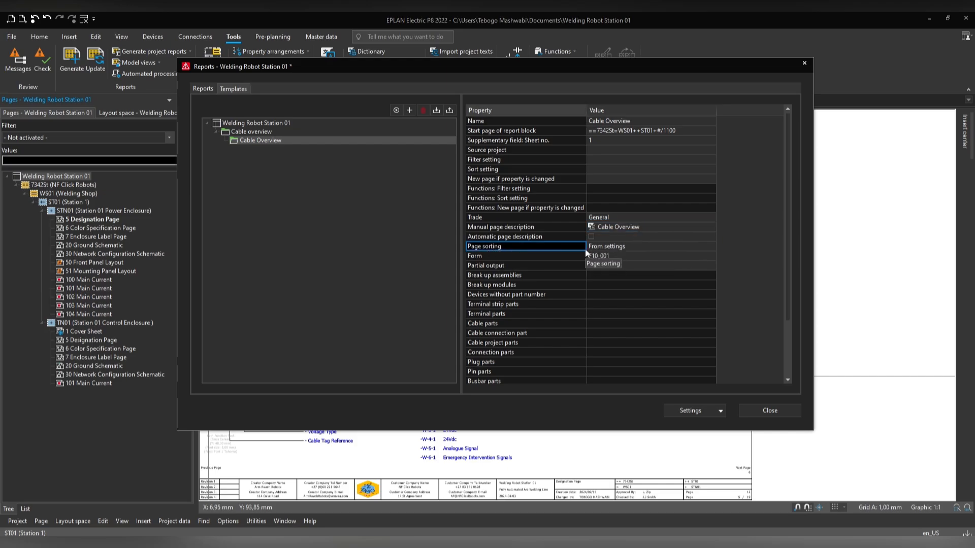
pyautogui.click(711, 247)
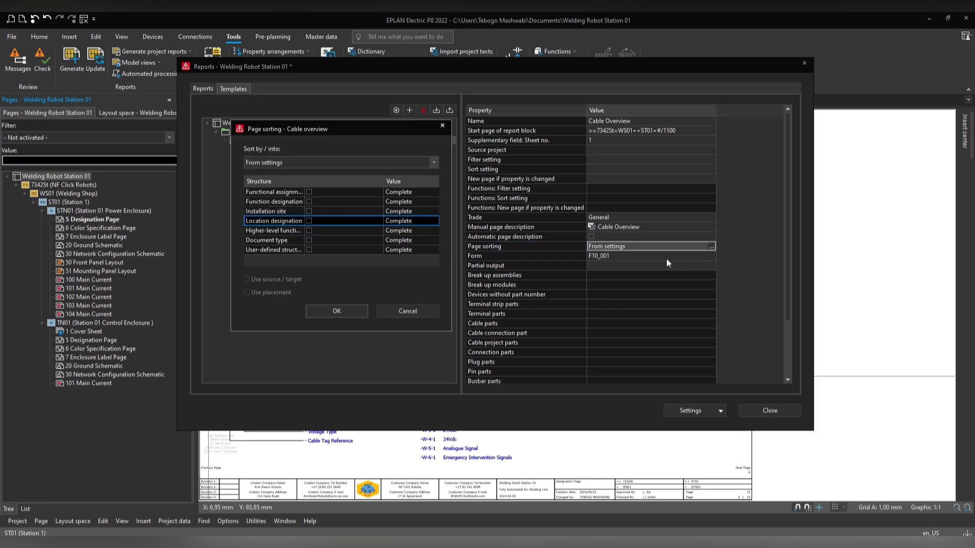
pyautogui.click(283, 164)
pyautogui.click(280, 184)
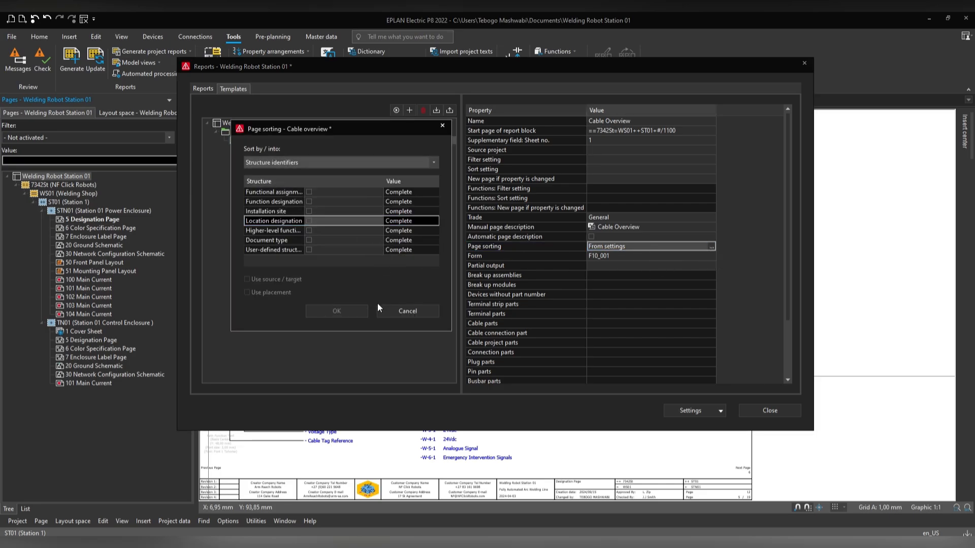
pyautogui.click(309, 221)
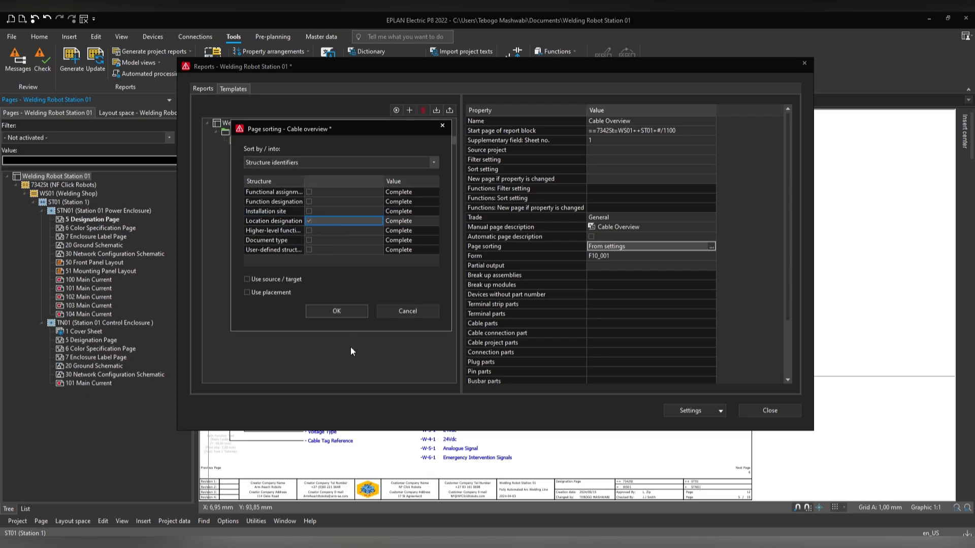
pyautogui.click(339, 312)
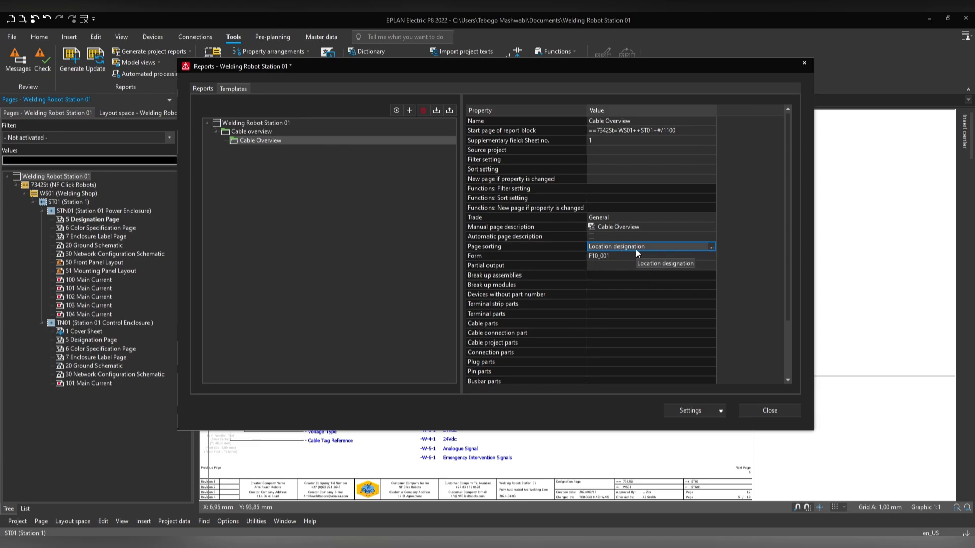
# Step: Start a new Parts list report for the Welding Robot Station 01 project
pyautogui.click(258, 123)
pyautogui.click(396, 111)
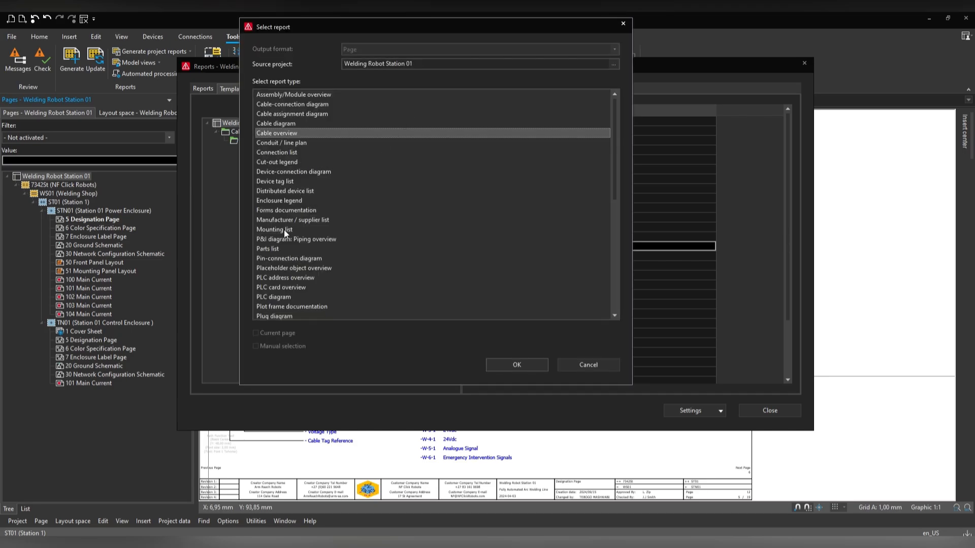
pyautogui.click(273, 248)
pyautogui.click(532, 365)
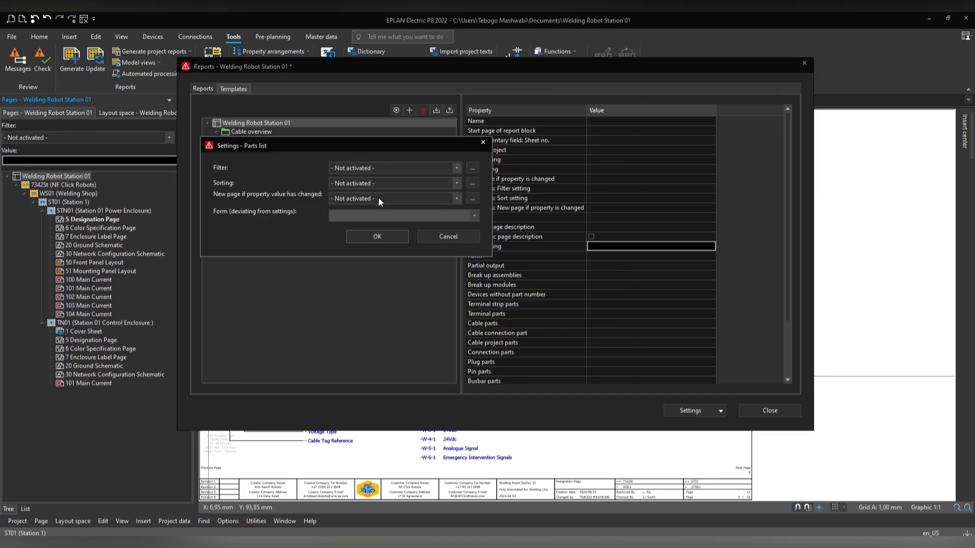
# Step: Assign the form F01_001.f01 to the parts list and accept its report settings
pyautogui.click(474, 218)
pyautogui.click(350, 246)
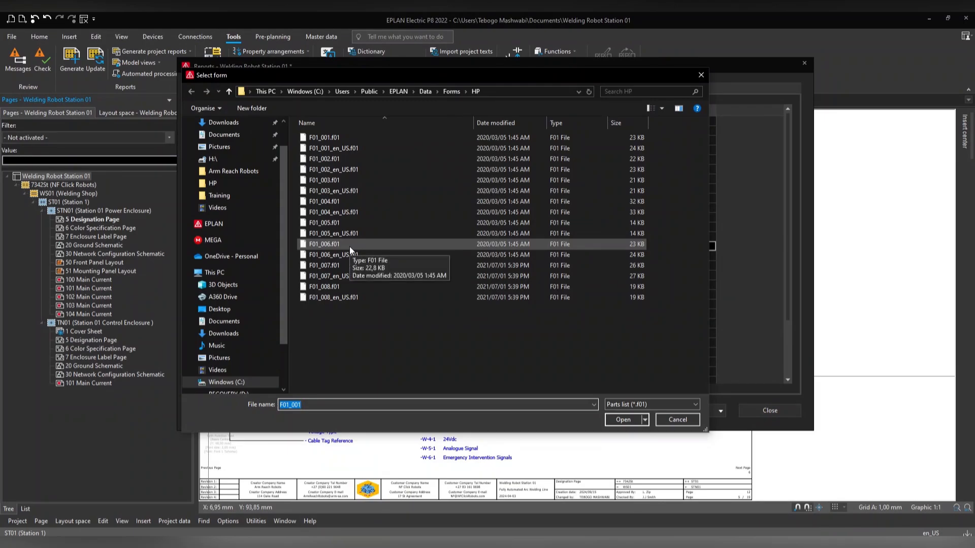
pyautogui.click(315, 139)
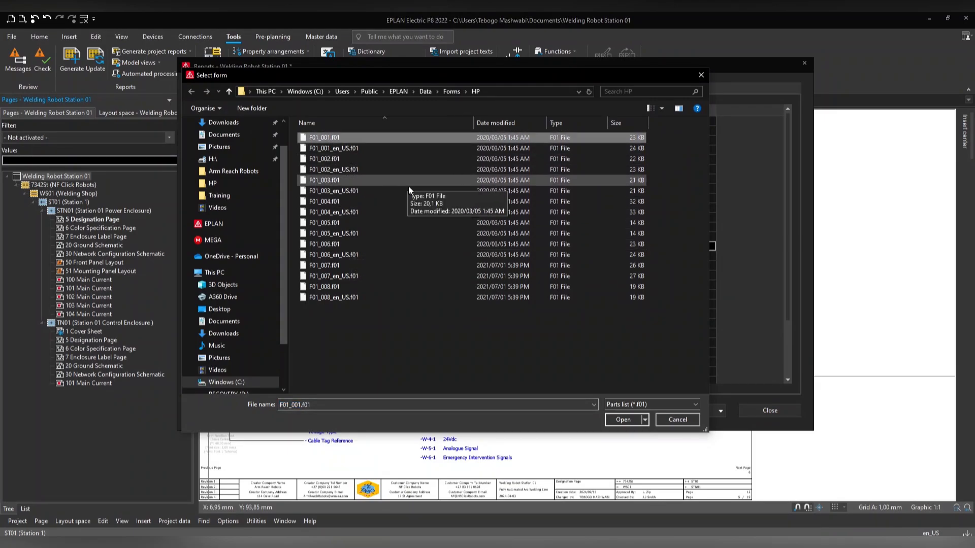
pyautogui.click(623, 419)
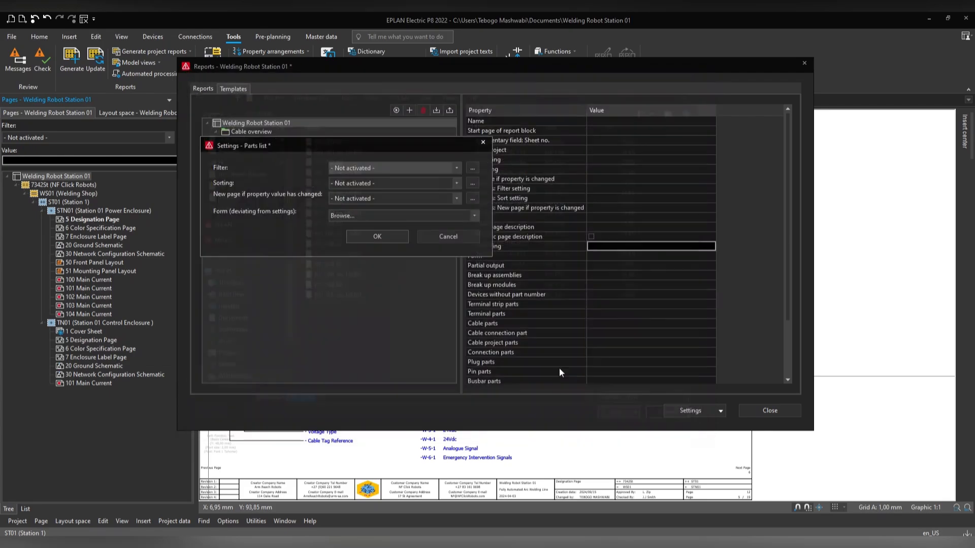
pyautogui.click(362, 240)
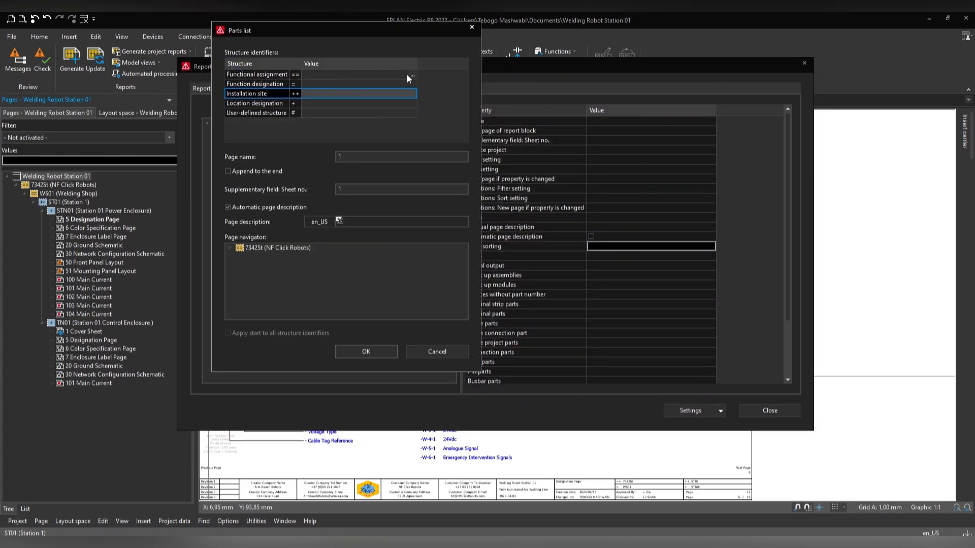
# Step: Set the parts list's structure identifiers to functional assignment 7342St, function designation WS01 and installation site ST01
pyautogui.click(412, 75)
pyautogui.click(276, 115)
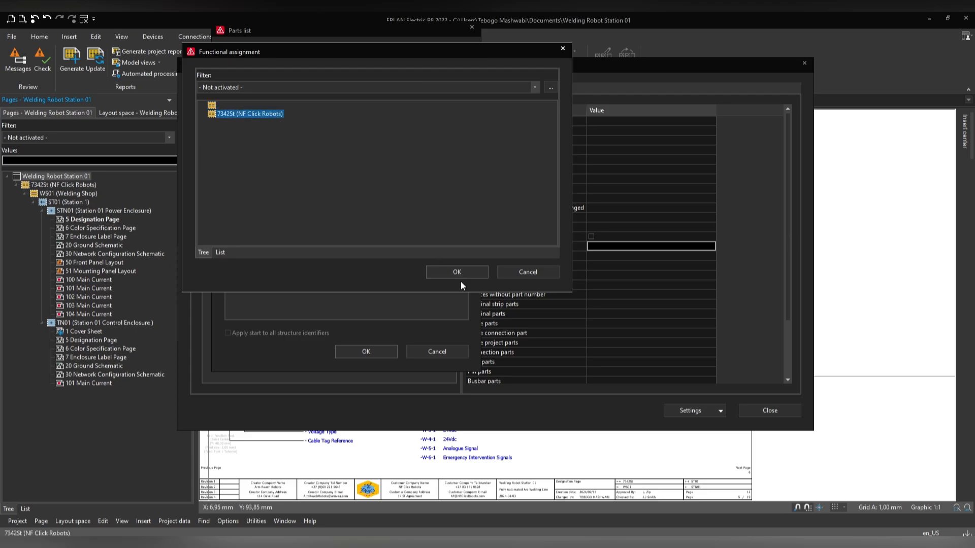
pyautogui.click(457, 272)
pyautogui.click(412, 85)
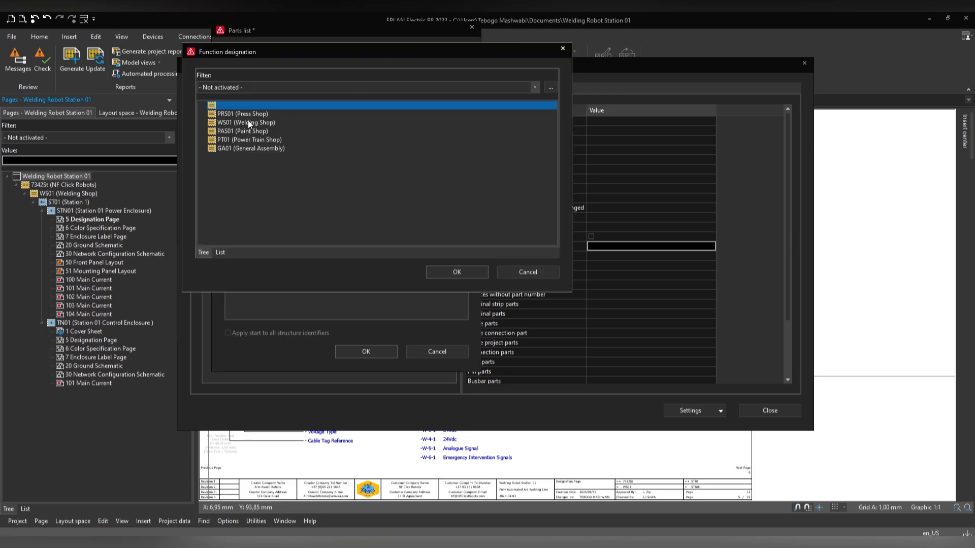
pyautogui.click(248, 122)
pyautogui.click(471, 277)
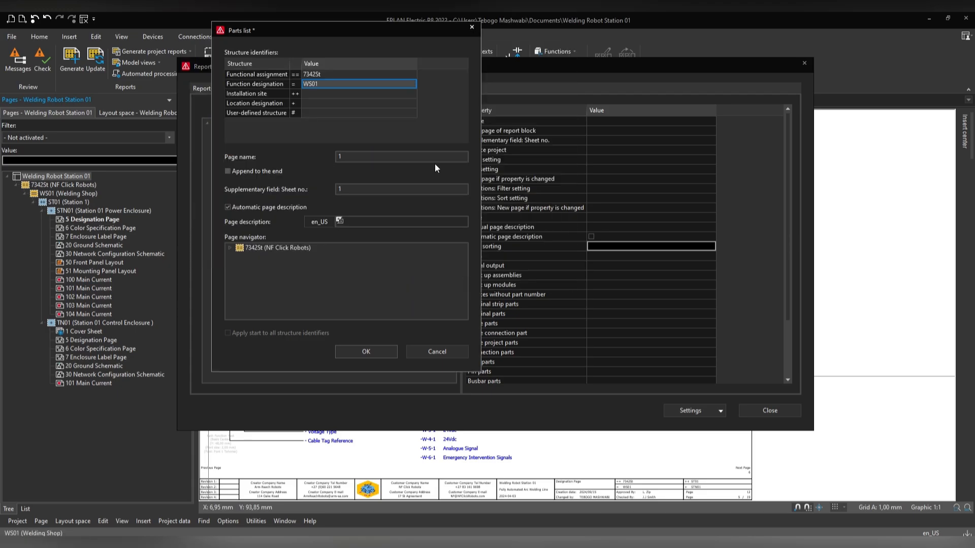
pyautogui.click(386, 94)
pyautogui.click(417, 94)
pyautogui.click(238, 114)
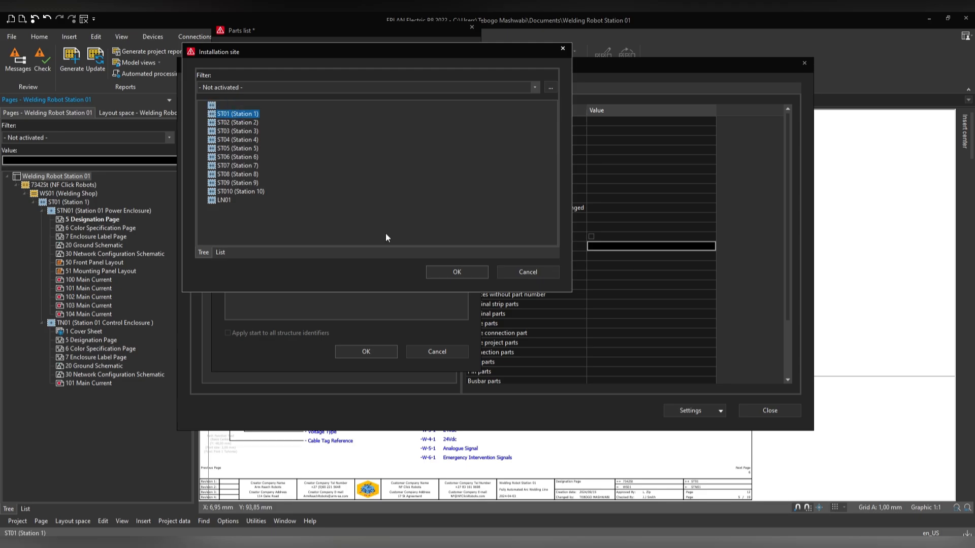
pyautogui.click(447, 271)
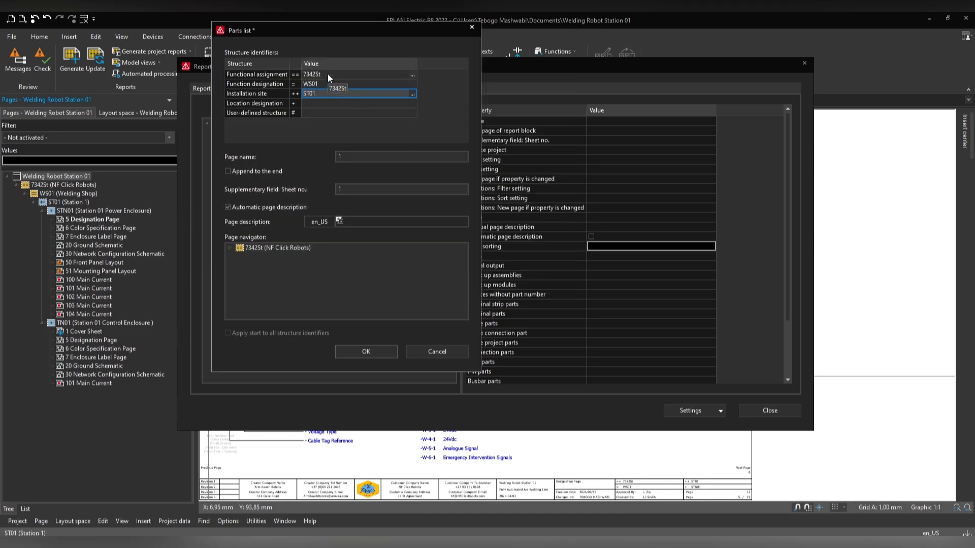
# Step: Copy the parts list's three structure identifier values, then set its page name to 1000 and create the report
pyautogui.moveTo(328, 72); pyautogui.dragTo(321, 92)
pyautogui.hotkey('ctrl', 'c')
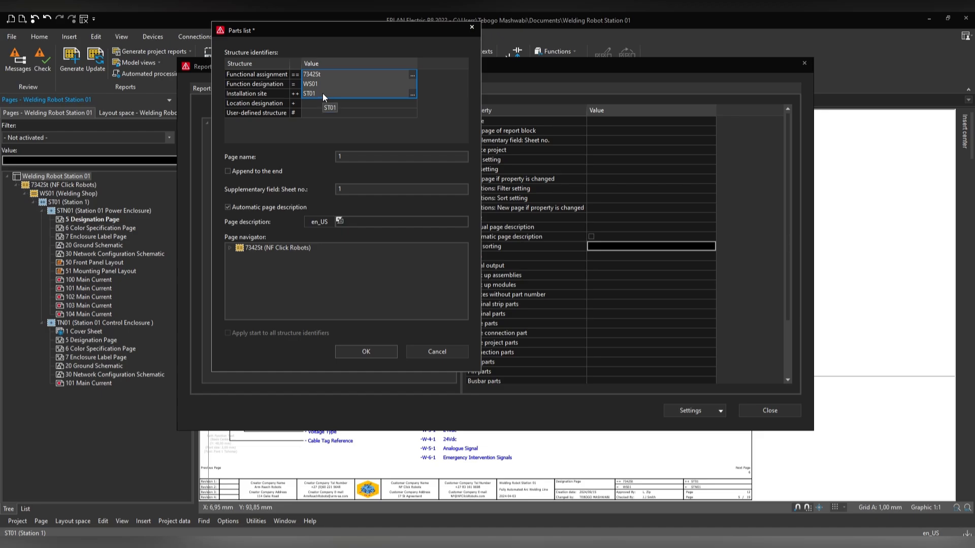
pyautogui.click(365, 158)
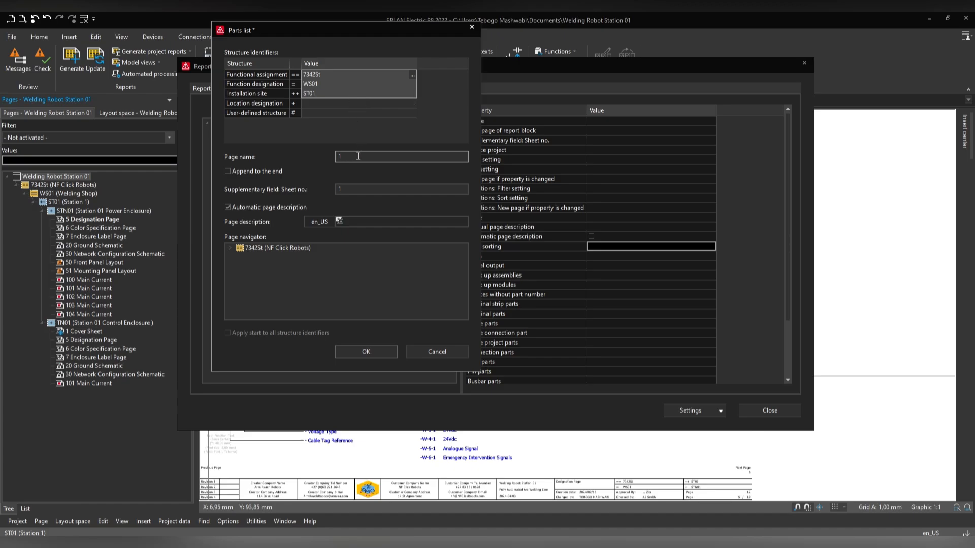
pyautogui.write('000')
pyautogui.click(382, 354)
# Step: Name the new parts list entry "Part List", turn off its automatic page description and set the manual page description to "Part List"
pyautogui.click(246, 157)
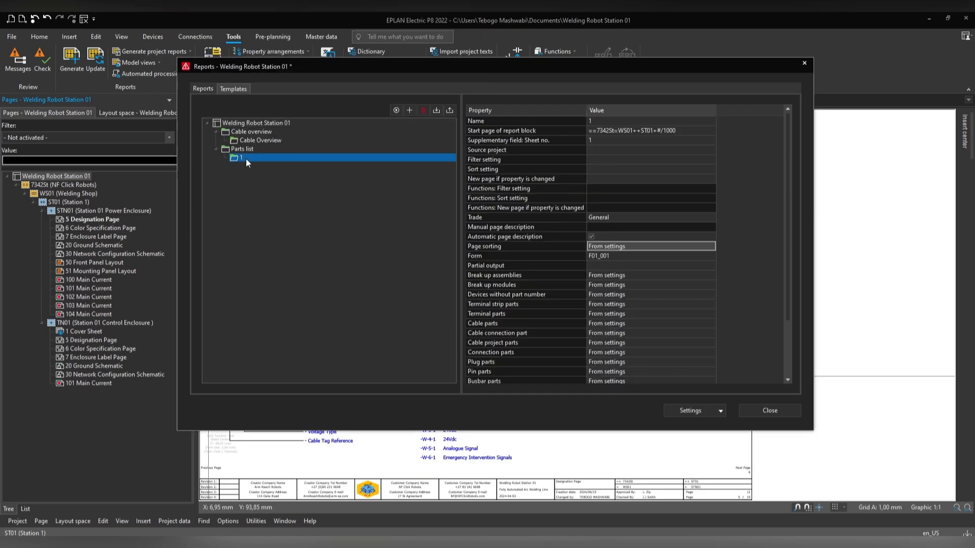
pyautogui.click(597, 121)
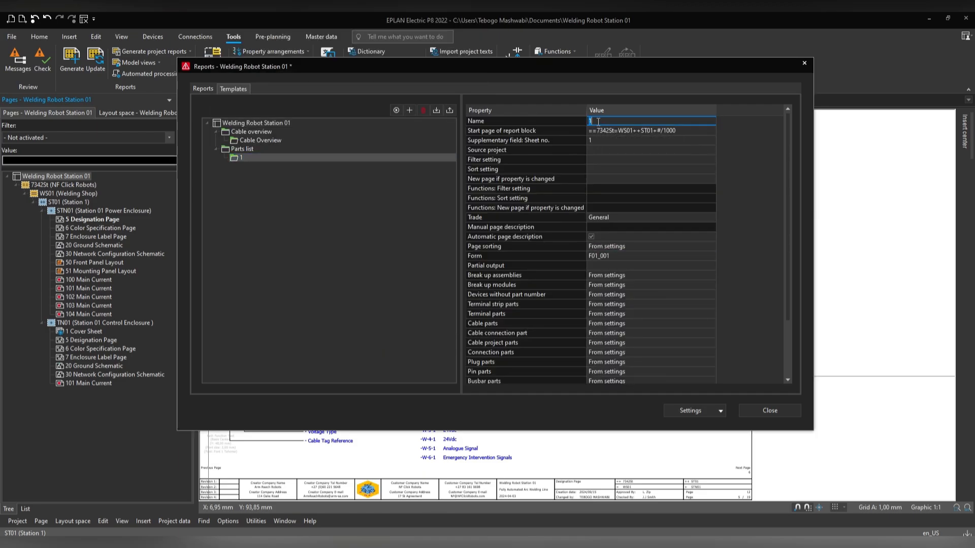
pyautogui.write('Part List')
pyautogui.click(592, 236)
pyautogui.click(603, 228)
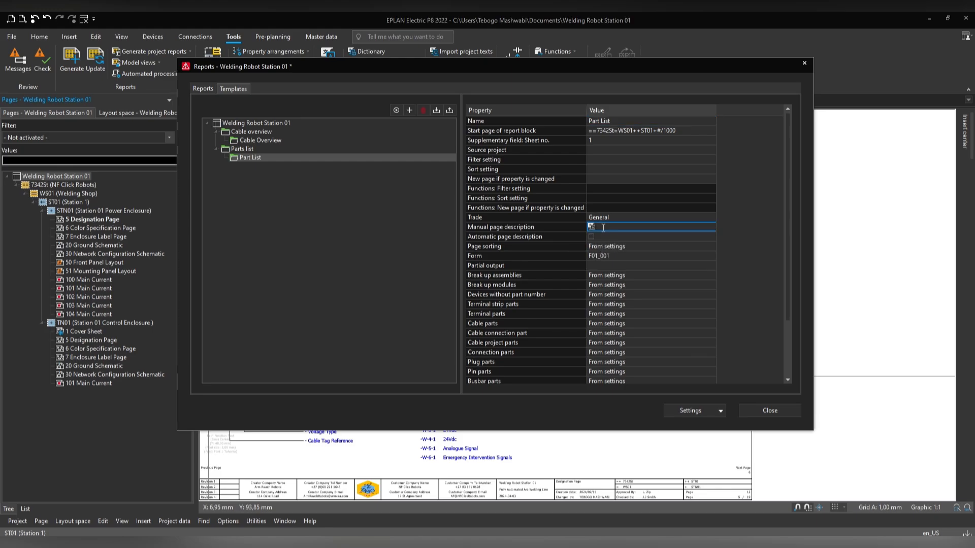
pyautogui.write('Part List')
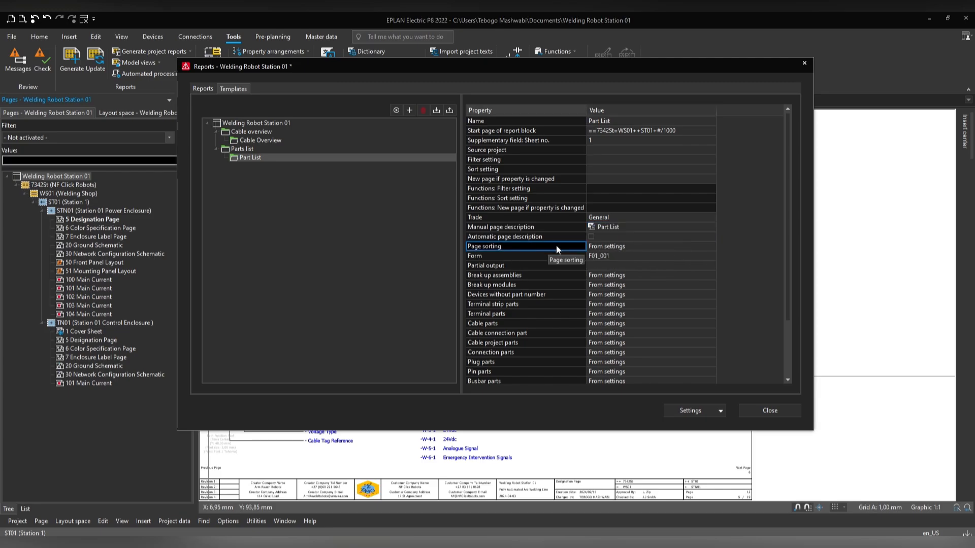
# Step: Set the parts list's page sorting to structure identifiers with only Location designation enabled
pyautogui.click(653, 246)
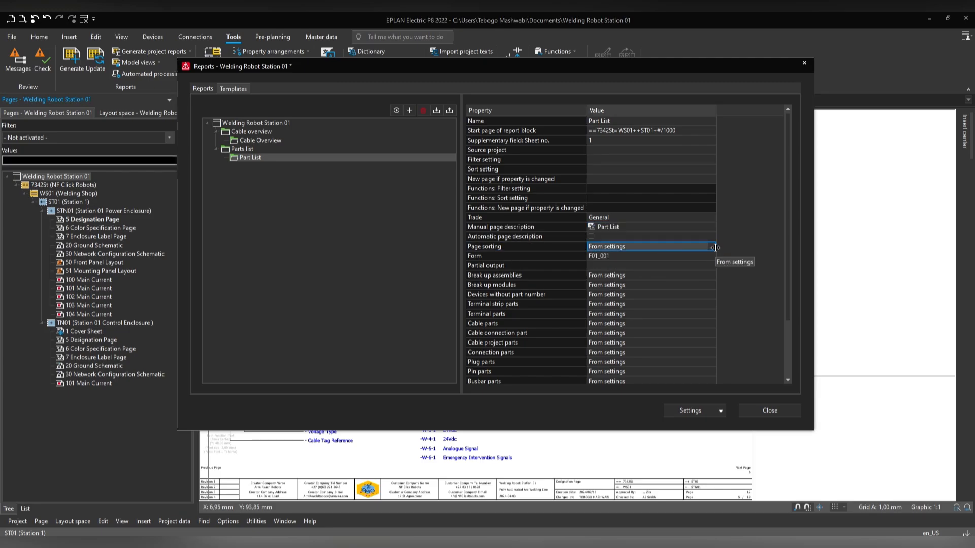
pyautogui.click(712, 247)
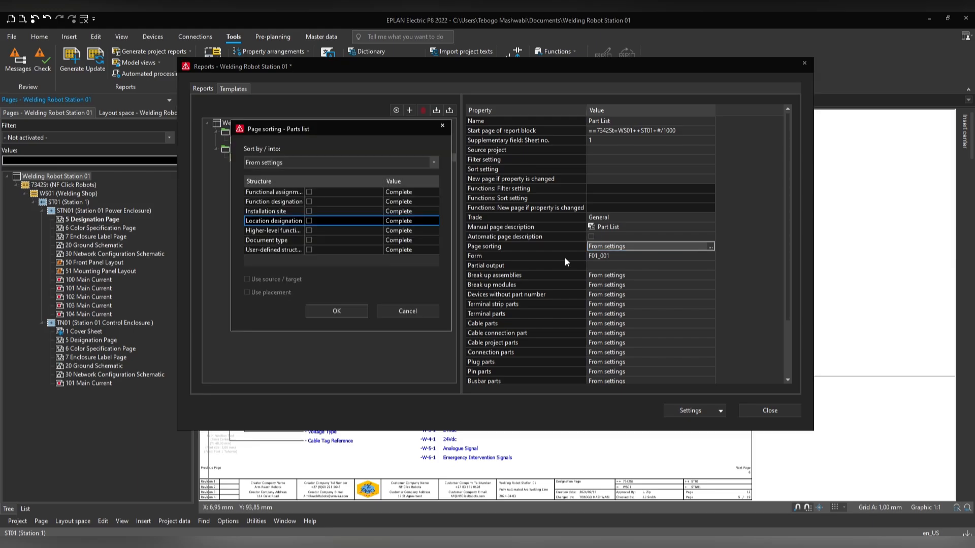
pyautogui.click(297, 162)
pyautogui.click(276, 184)
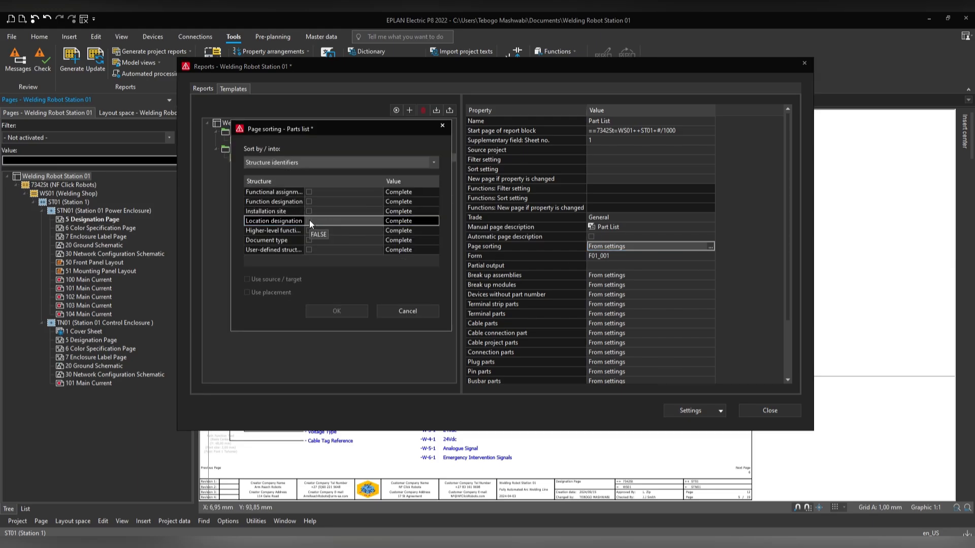
pyautogui.click(309, 220)
pyautogui.click(346, 311)
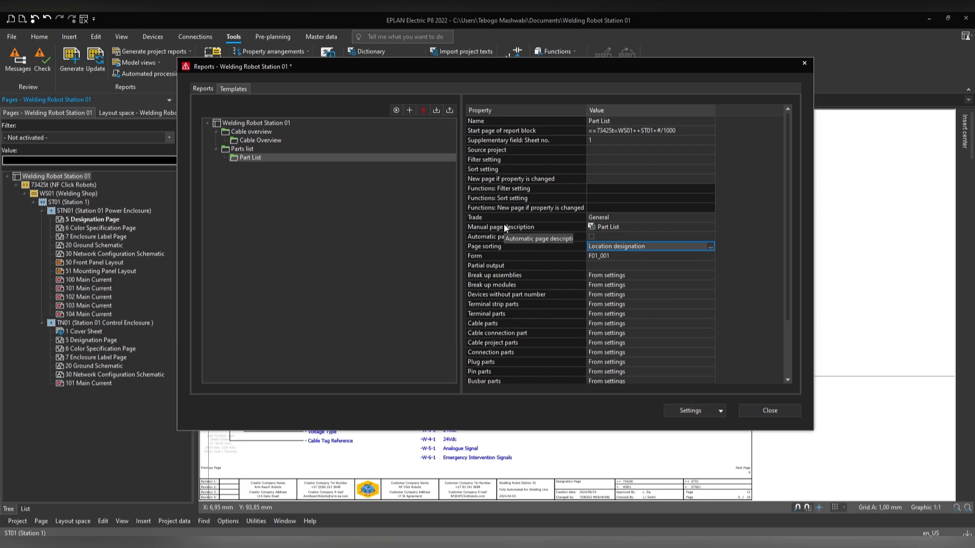
# Step: Start a new Revision overview report for the Welding Robot Station 01 project
pyautogui.click(328, 124)
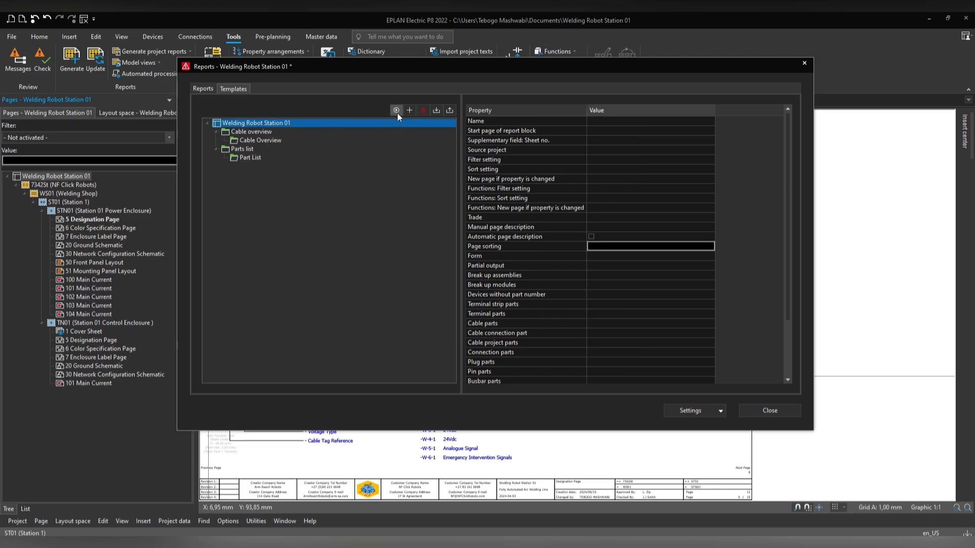
pyautogui.click(409, 110)
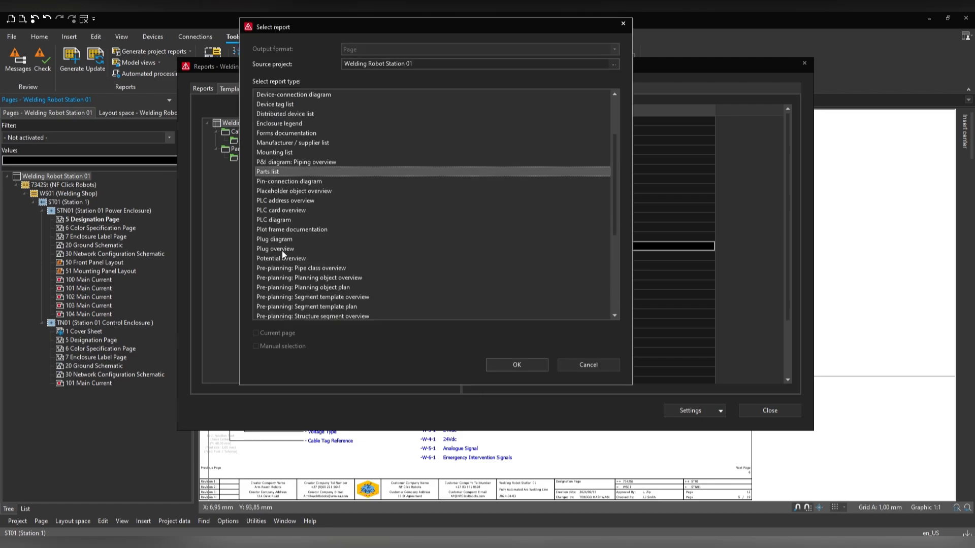
pyautogui.scroll(-4, 285, 251)
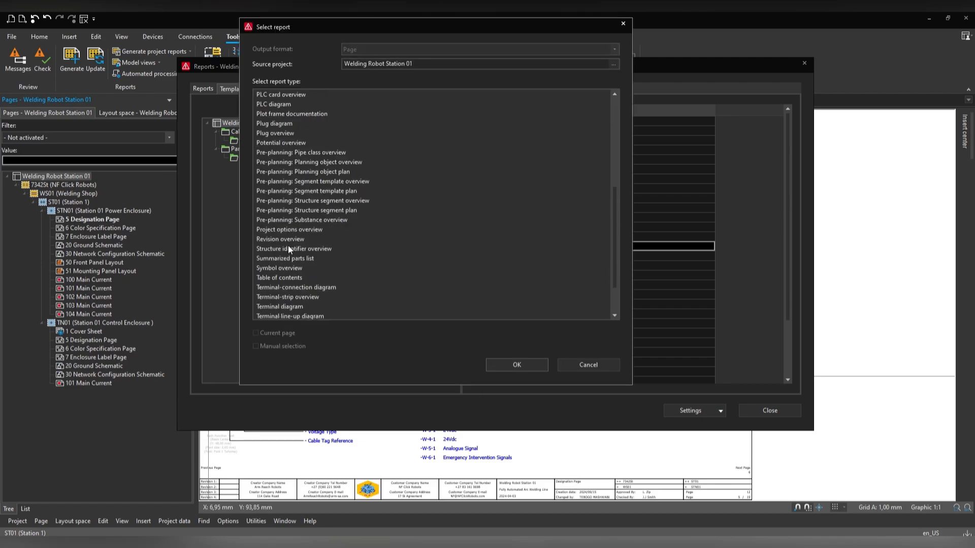
pyautogui.click(288, 242)
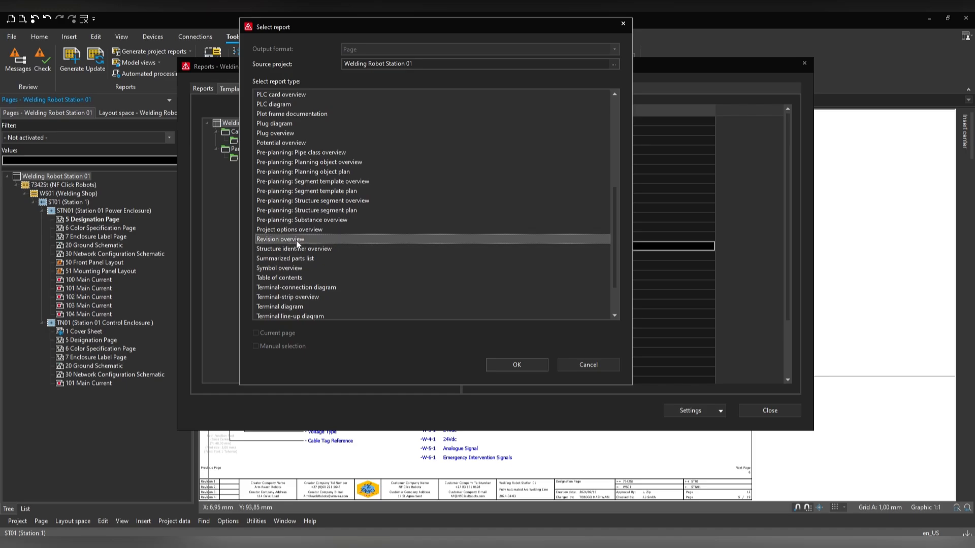
pyautogui.scroll(-1, 296, 239)
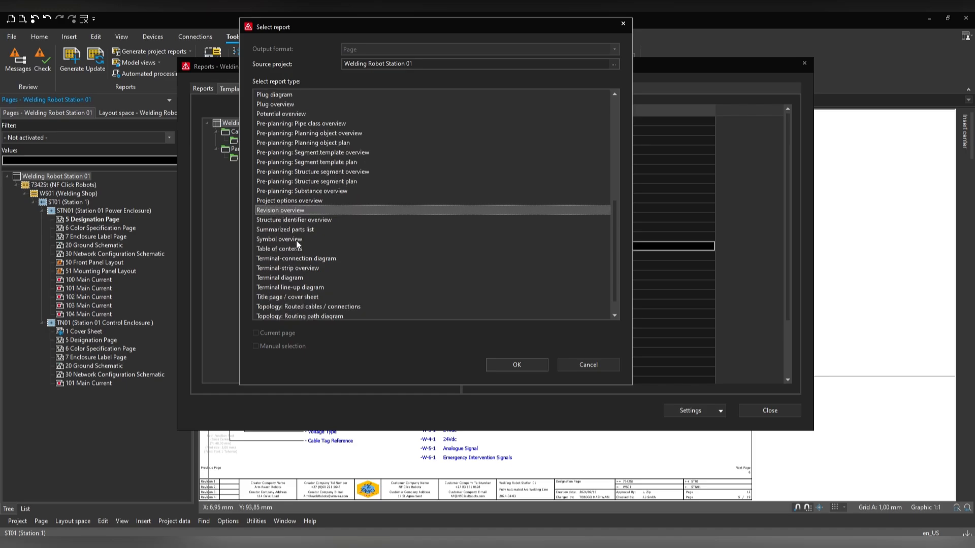
pyautogui.click(496, 362)
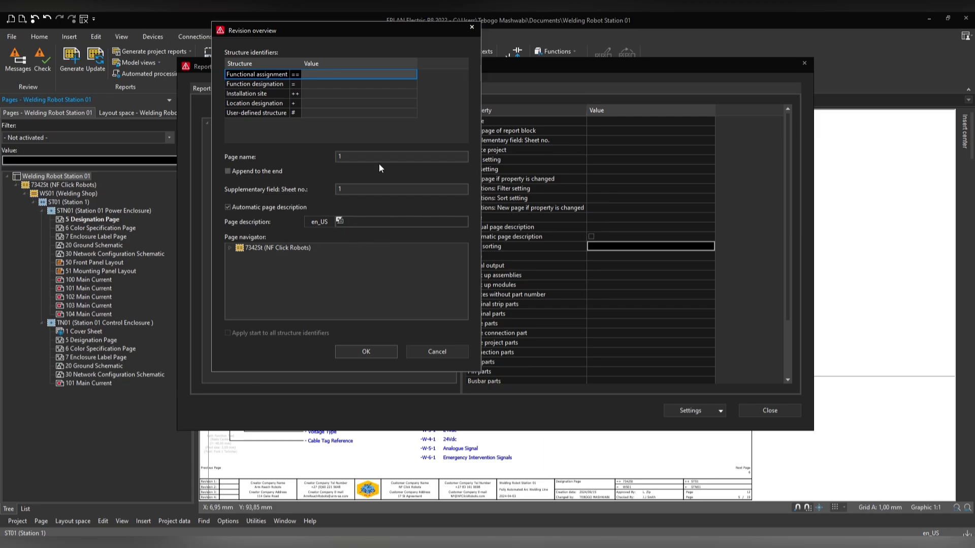
# Step: Paste the copied structure identifiers into the revision overview, set its page name to 3 and create the report
pyautogui.click(331, 77)
pyautogui.moveTo(330, 76); pyautogui.dragTo(331, 95)
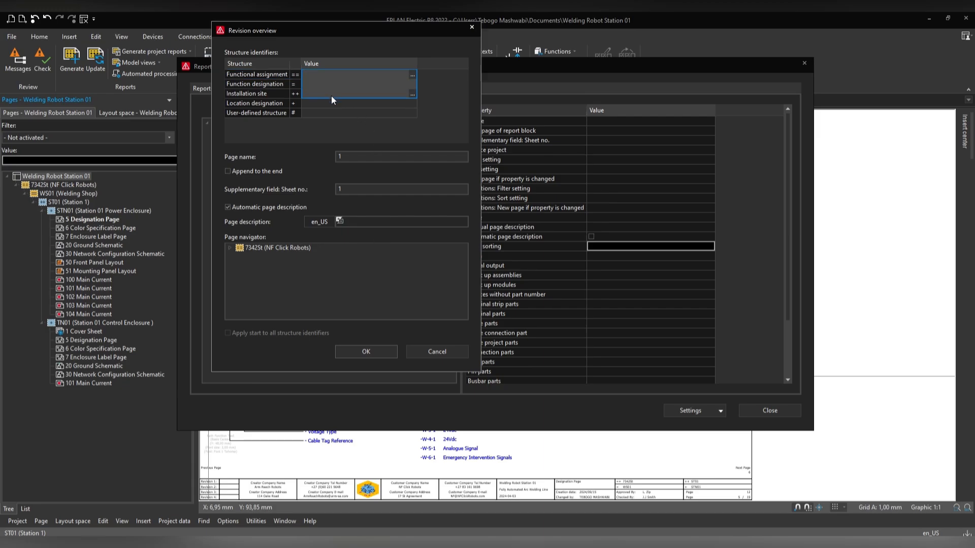
pyautogui.hotkey('ctrl', 'v')
pyautogui.click(363, 157)
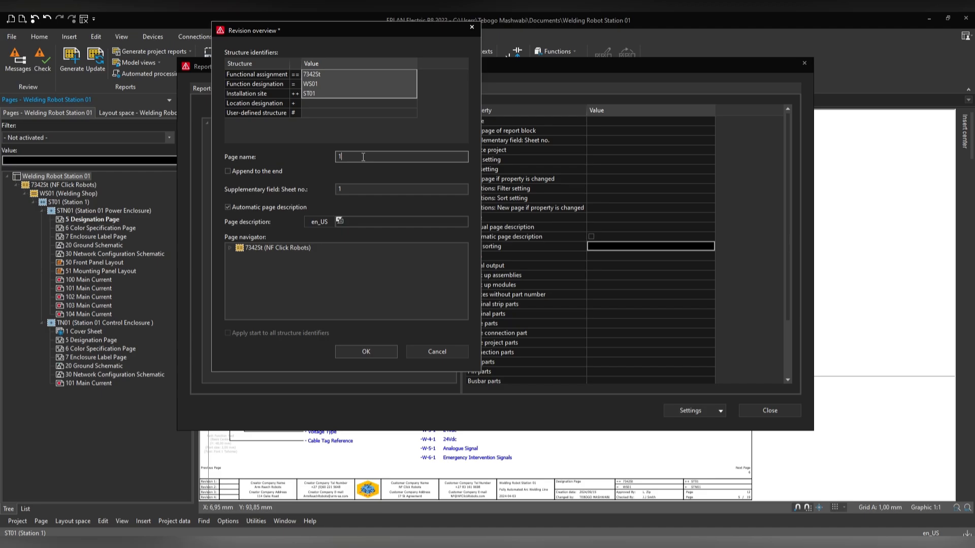
pyautogui.press('BackSpace')
pyautogui.write('3')
pyautogui.click(384, 351)
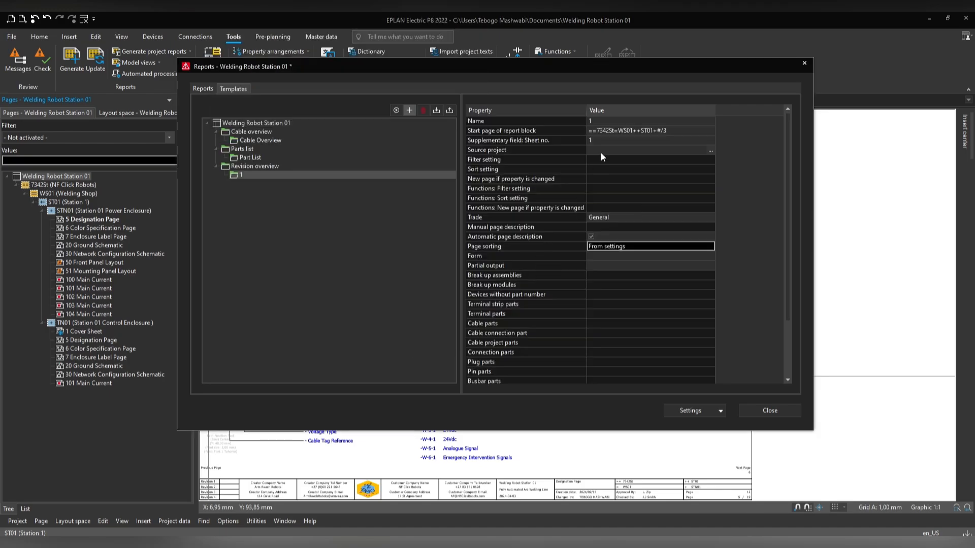
# Step: Name the new revision overview entry "Revision Overview"
pyautogui.click(607, 122)
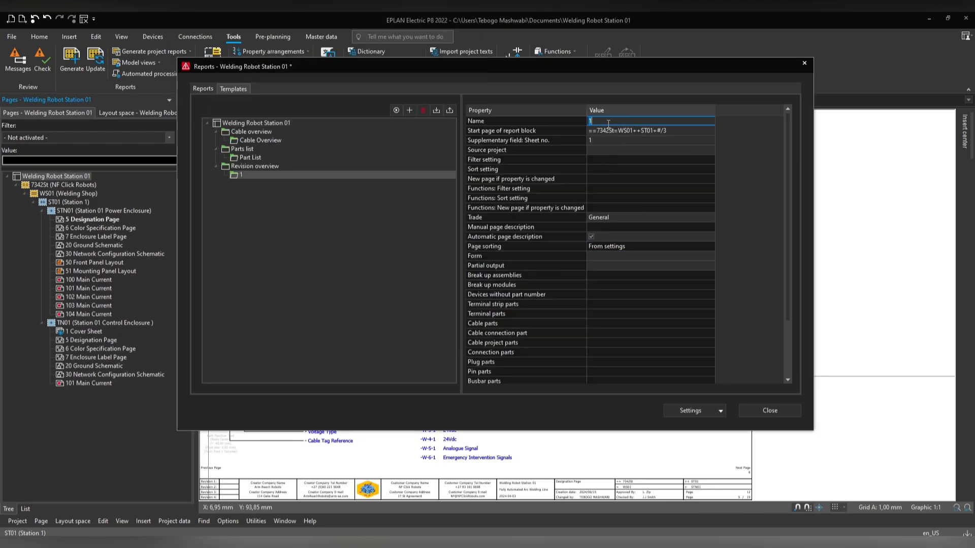
pyautogui.write('Revision Overbiew')
pyautogui.click(625, 121)
pyautogui.press('Delete')
pyautogui.write('v')
# Step: Turn off the automatic page description for the revision overview and set its manual page description to "Revision Overview"
pyautogui.click(591, 236)
pyautogui.click(606, 228)
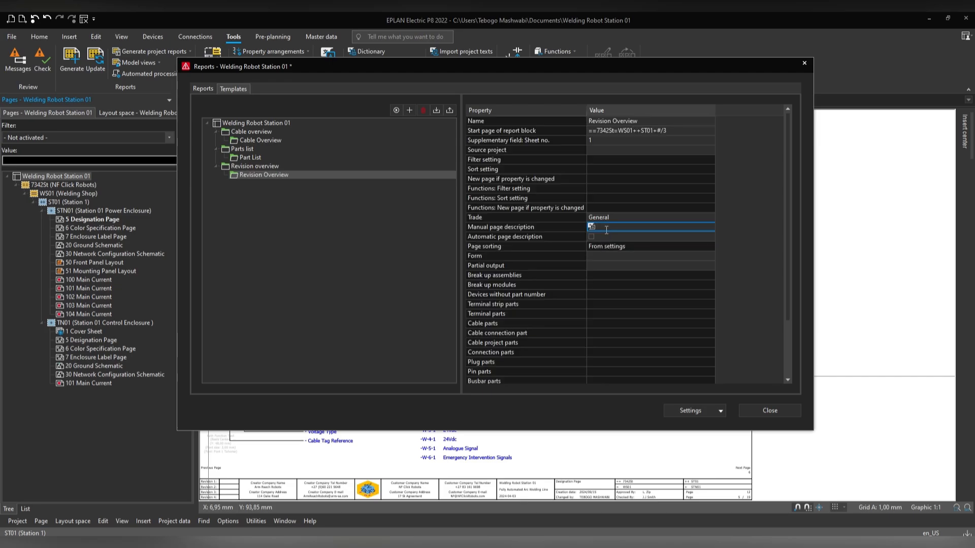
pyautogui.write('Revision Overview')
pyautogui.click(528, 247)
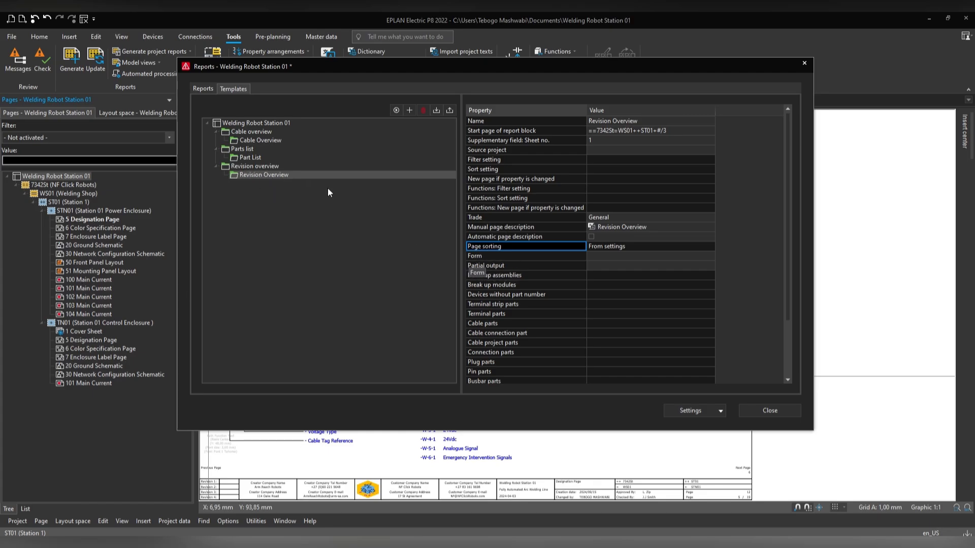
# Step: Assign the form F17_001.f17 to the Revision Overview report
pyautogui.click(539, 258)
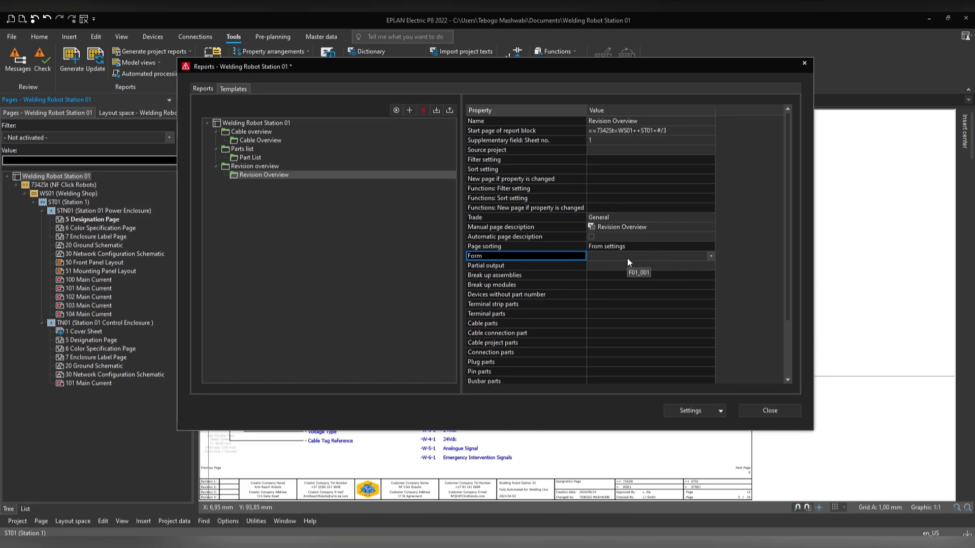
pyautogui.click(711, 257)
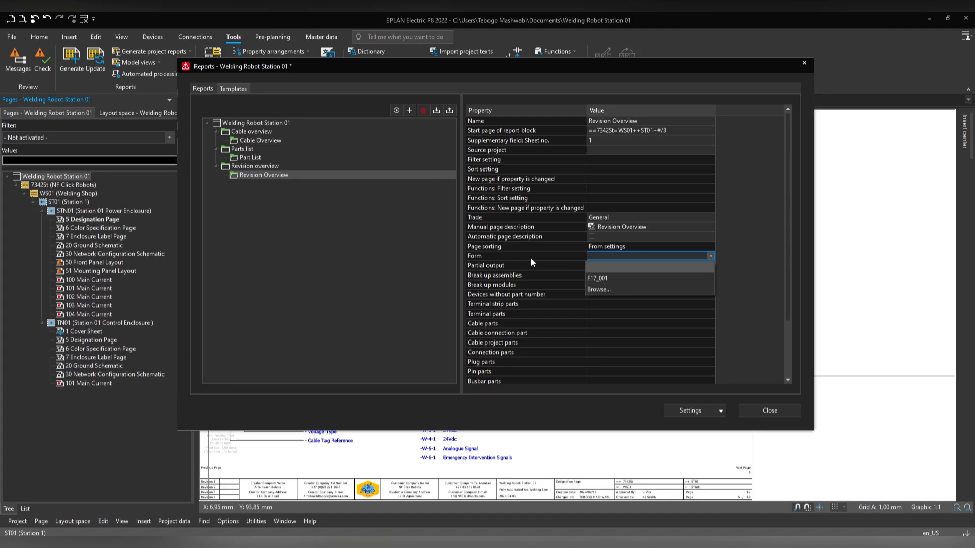
pyautogui.click(597, 289)
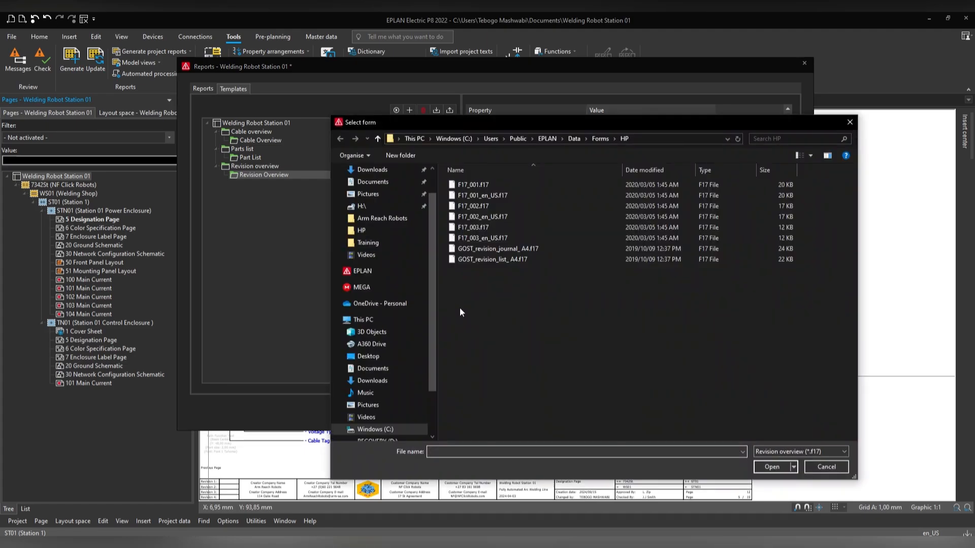
pyautogui.click(474, 186)
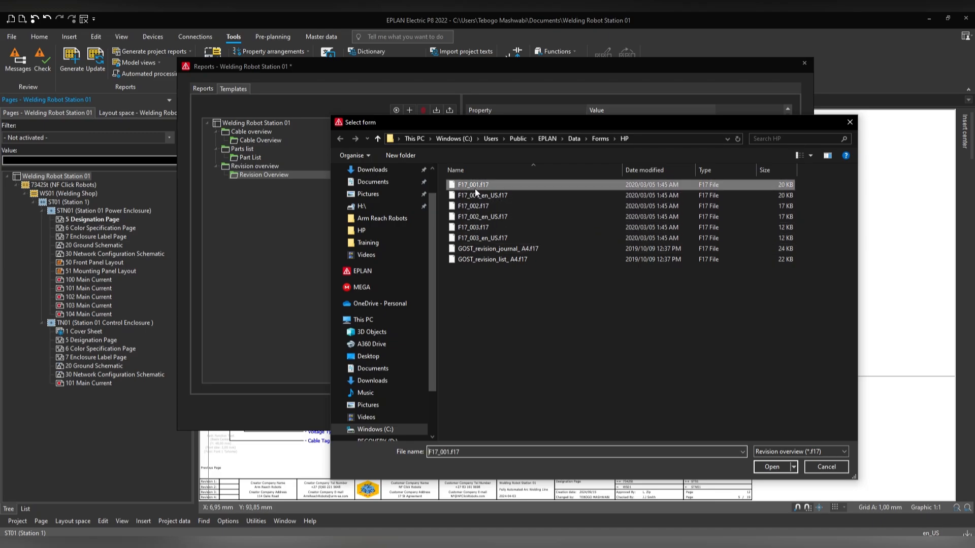
pyautogui.click(771, 467)
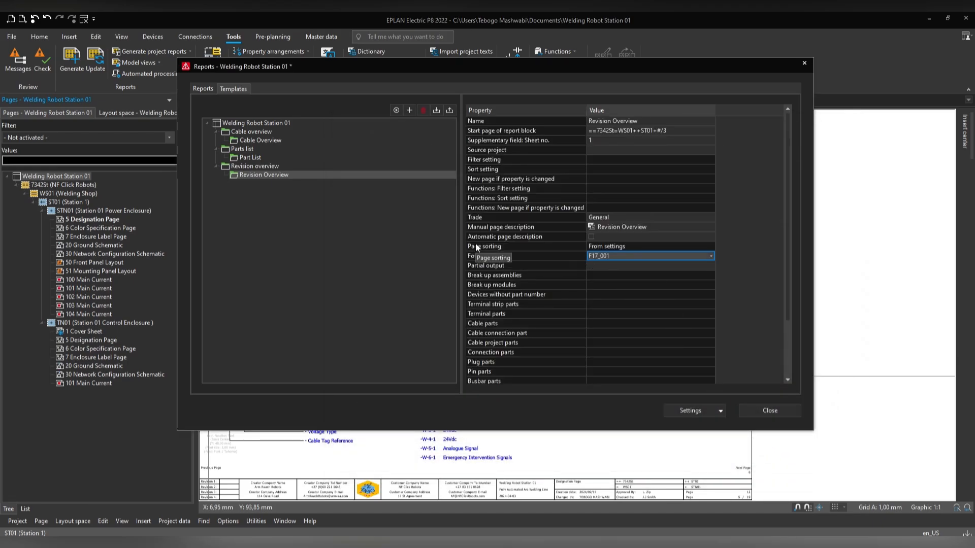
# Step: Start a new Structure identifier overview report for Welding Robot Station 01 using the form F24_001.f24
pyautogui.click(409, 110)
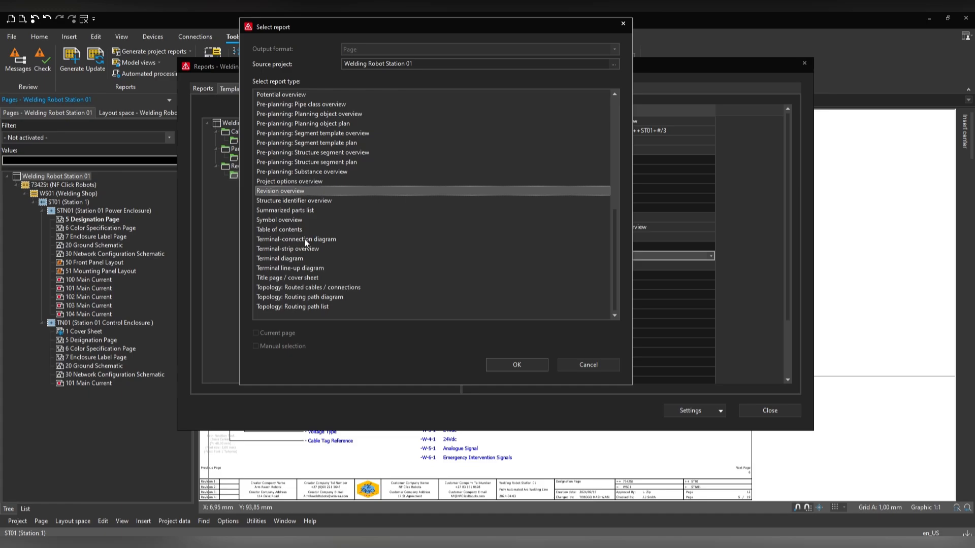
pyautogui.click(295, 202)
pyautogui.click(512, 365)
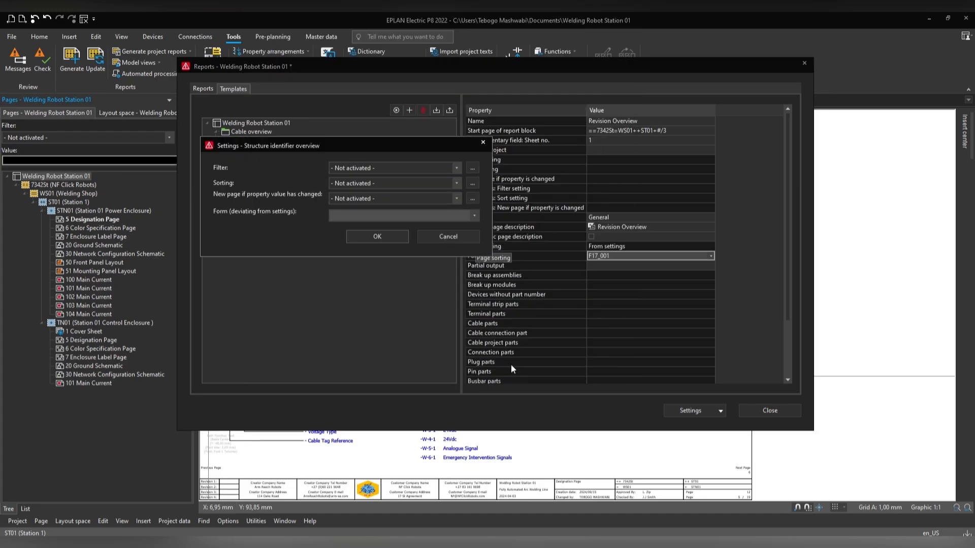
pyautogui.click(476, 216)
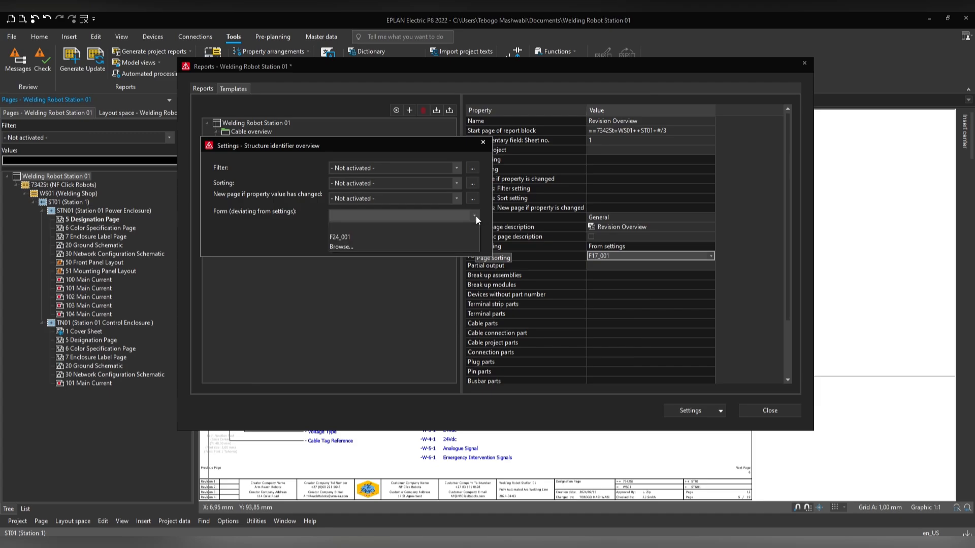
pyautogui.click(338, 244)
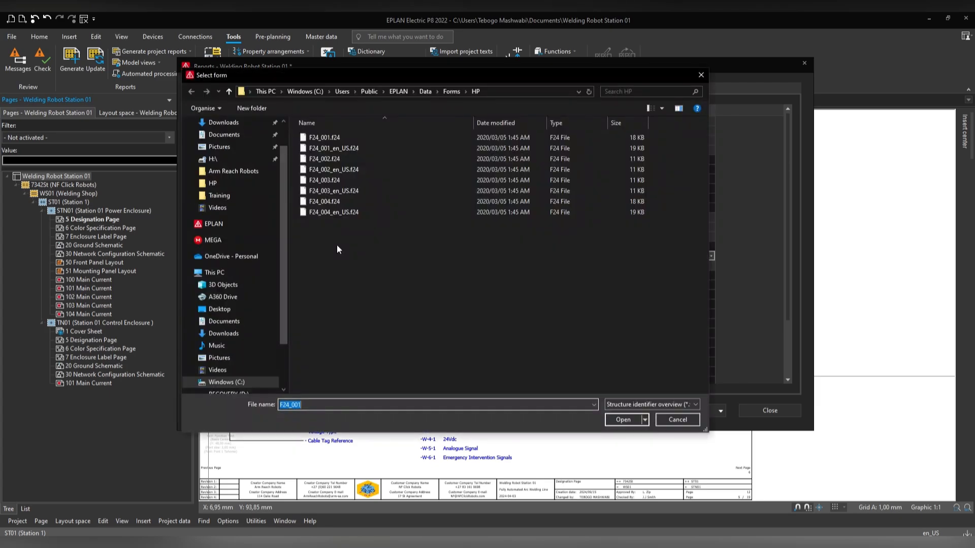
pyautogui.click(329, 138)
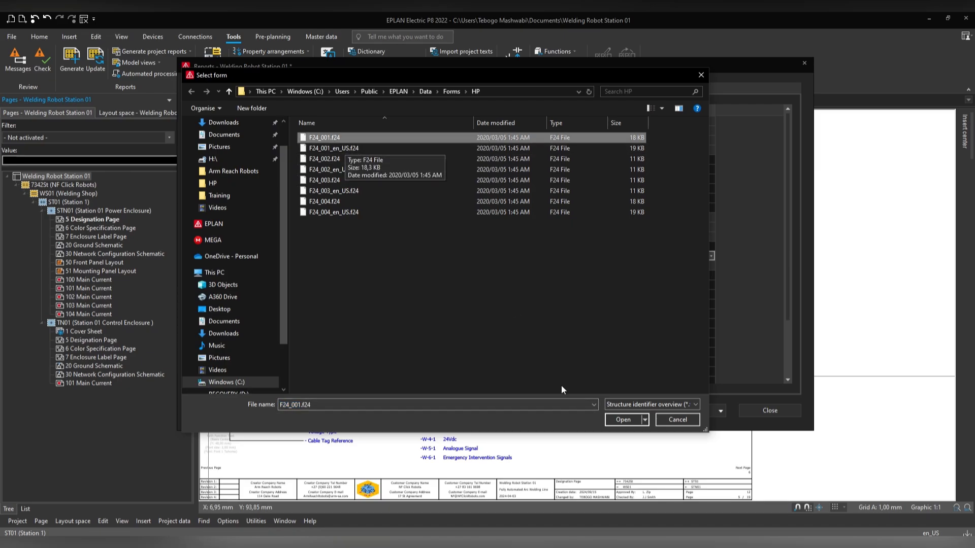
pyautogui.click(618, 420)
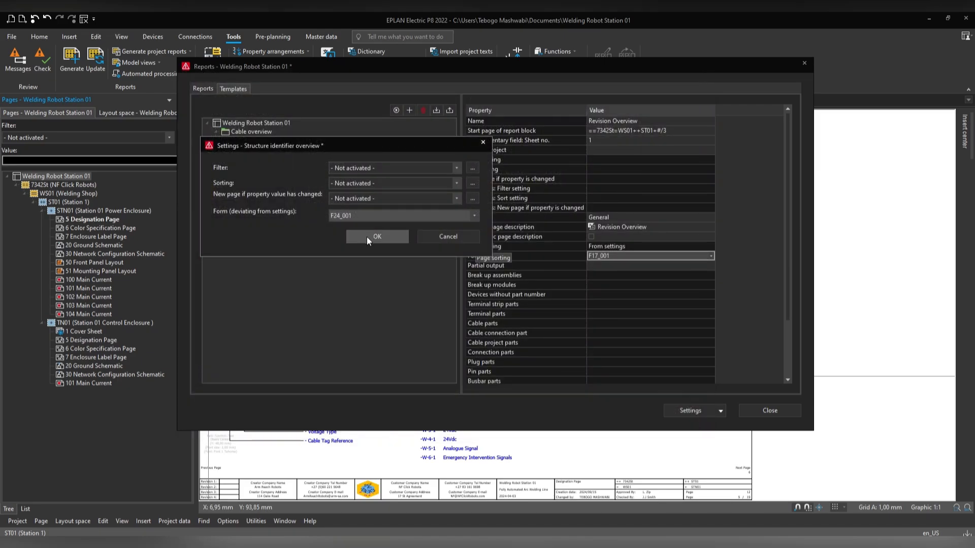
pyautogui.click(367, 236)
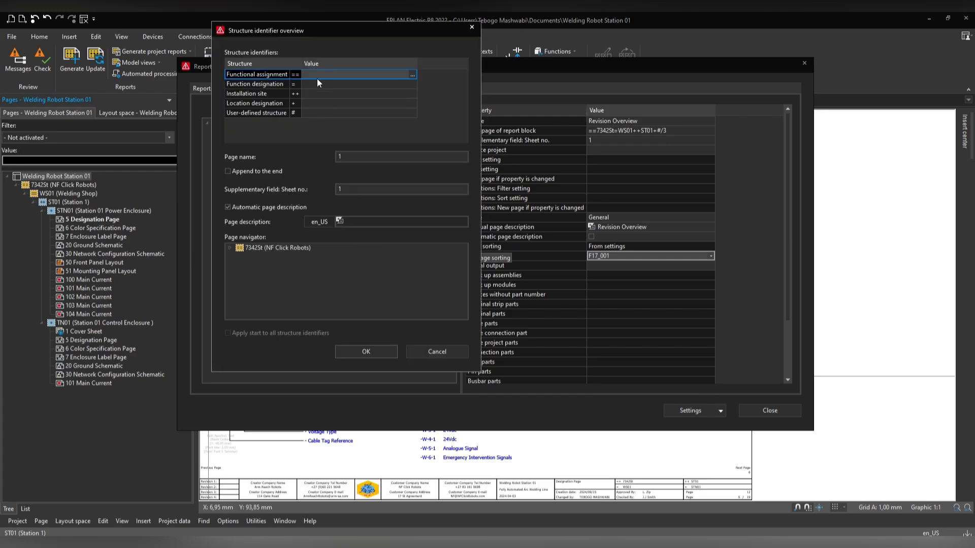
# Step: Fill in the structure identifiers 7342St, WS01 and ST01, set the page name to 4 and create the structure identifier overview
pyautogui.moveTo(317, 74); pyautogui.dragTo(315, 94)
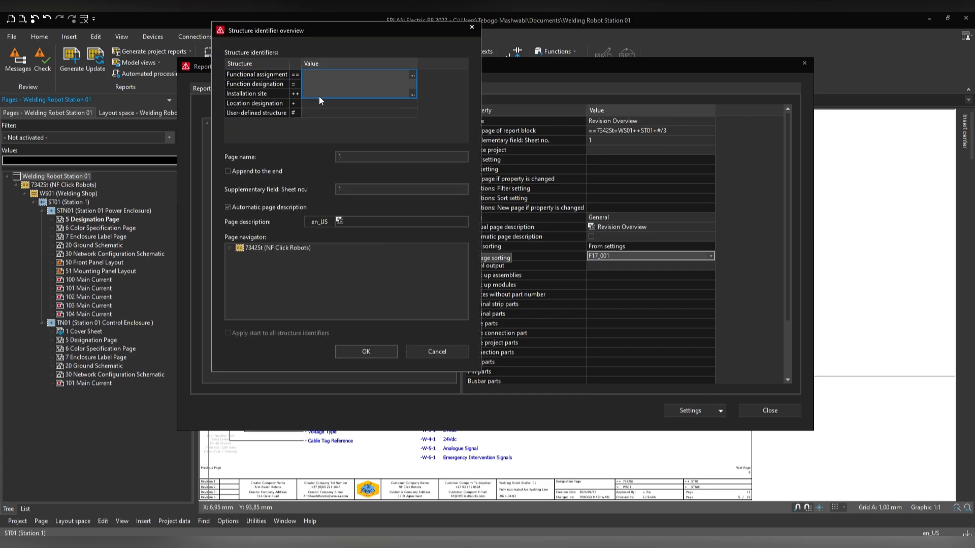
pyautogui.write('7342St WS01 ST01')
pyautogui.click(351, 156)
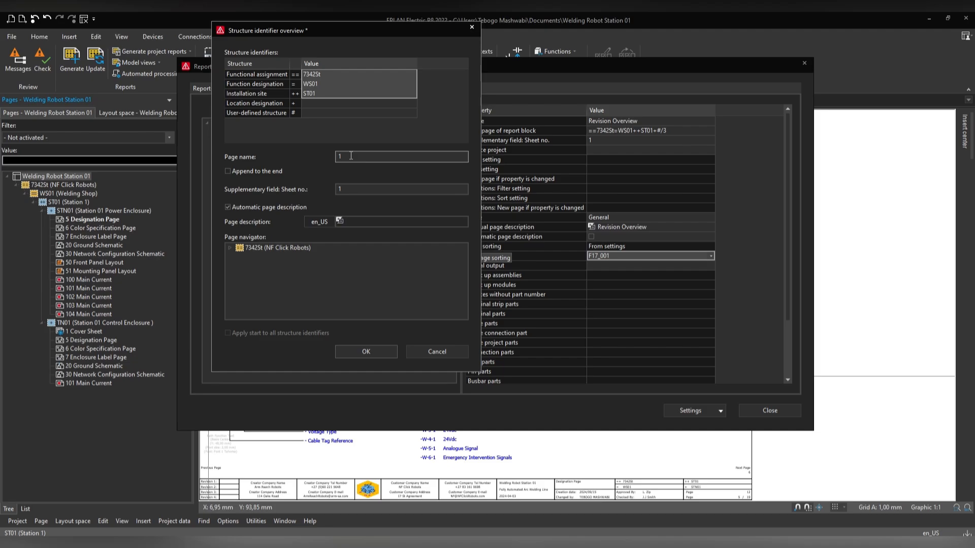
pyautogui.press('BackSpace')
pyautogui.write('4')
pyautogui.click(366, 355)
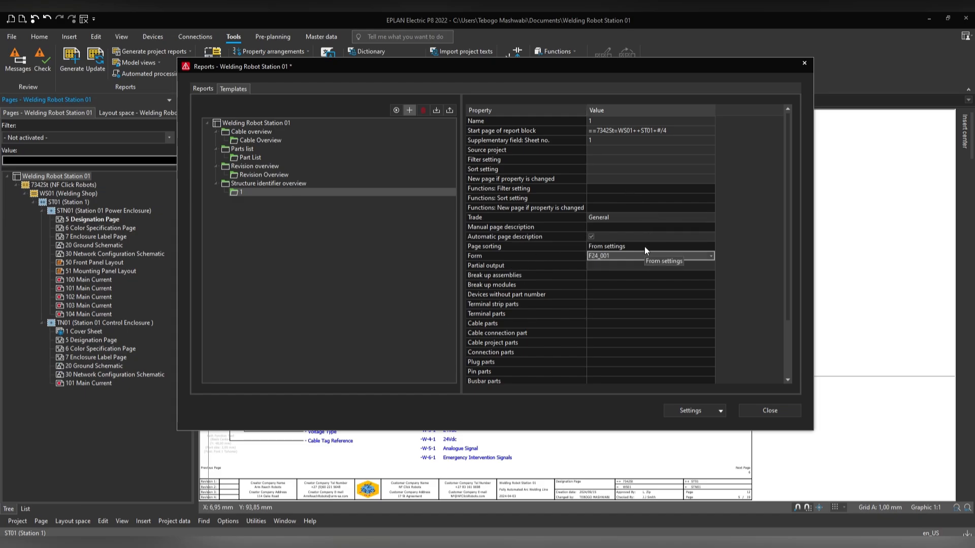
# Step: Name the new structure identifier overview entry "Structure Identifier Overview"
pyautogui.click(597, 121)
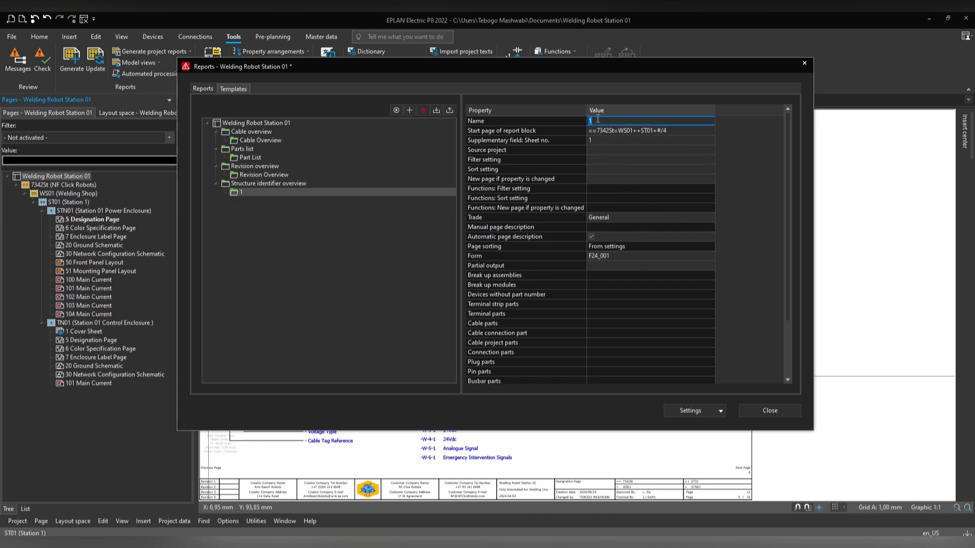
pyautogui.write('Stu')
pyautogui.write('r')
pyautogui.write('ucture Identif')
pyautogui.write('ier Overview')
# Step: Turn off the automatic page description for this report and set its manual page description to "Structure Identifier Overview"
pyautogui.click(593, 235)
pyautogui.click(607, 228)
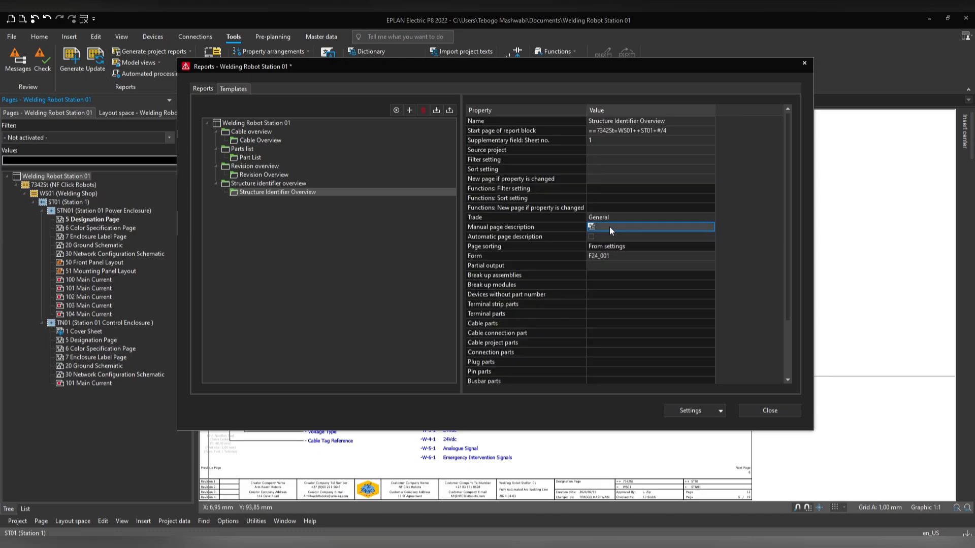
pyautogui.click(614, 227)
pyautogui.write('ST')
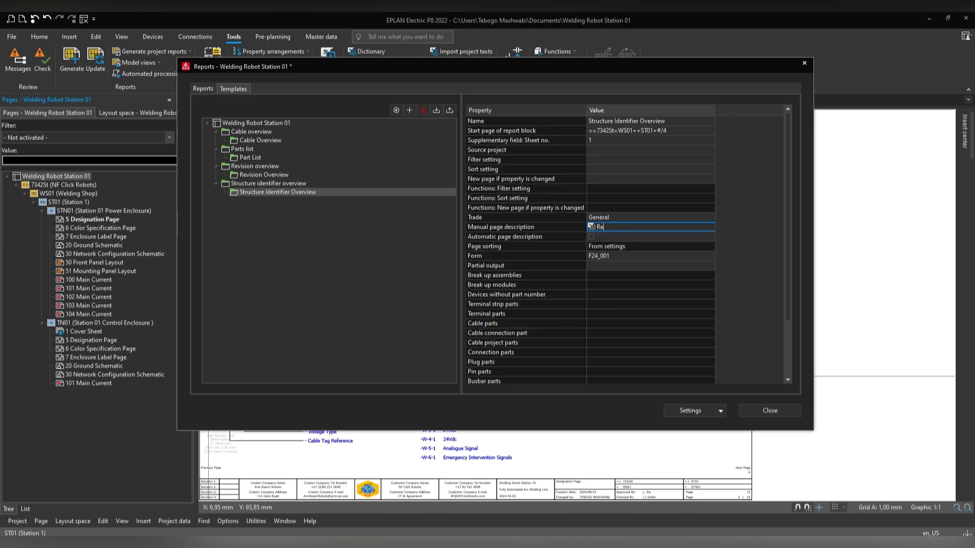
pyautogui.press('BackSpace')
pyautogui.press('BackSpace')
pyautogui.write('Structure Identifier Overview')
pyautogui.click(577, 247)
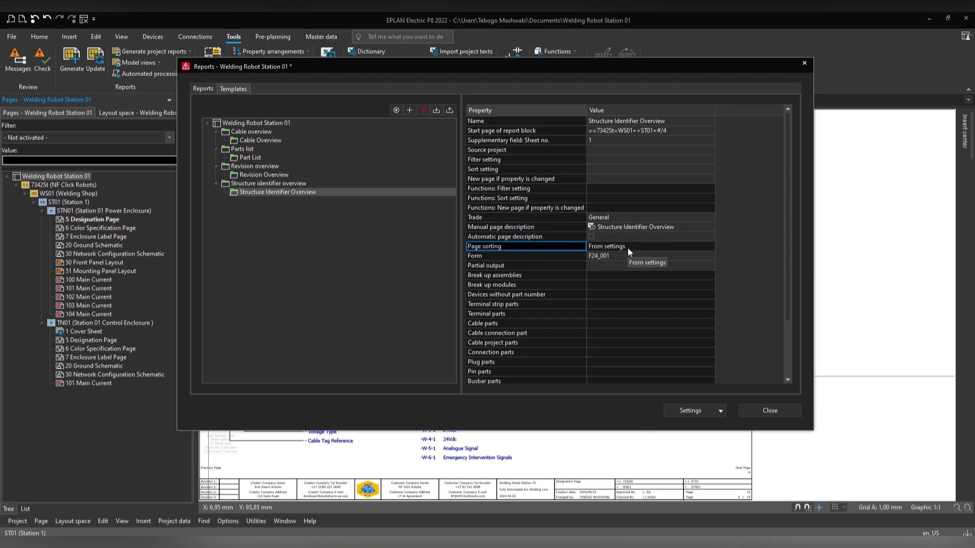
# Step: Start a new Summarized parts list report for the Welding Robot Station 01 project using the form F02_004.f02
pyautogui.click(275, 121)
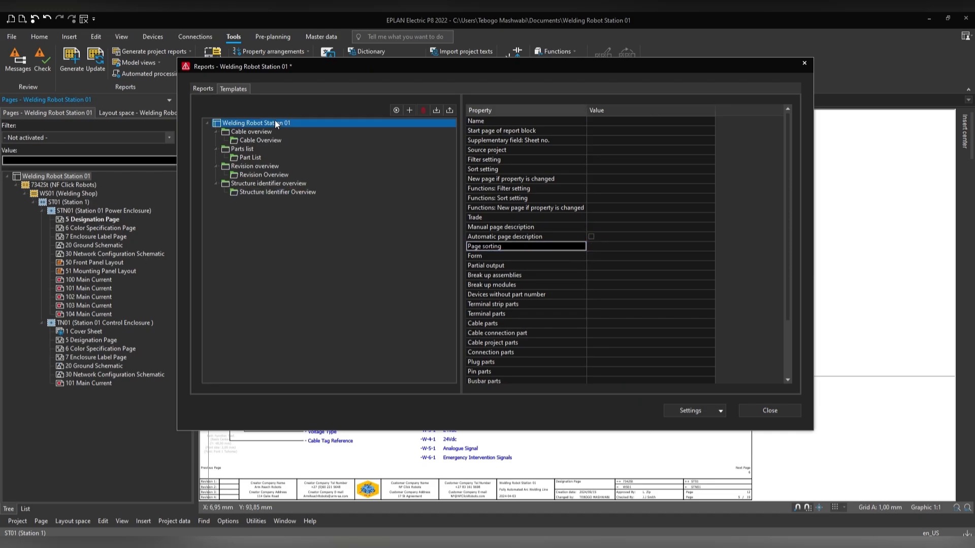
pyautogui.click(409, 110)
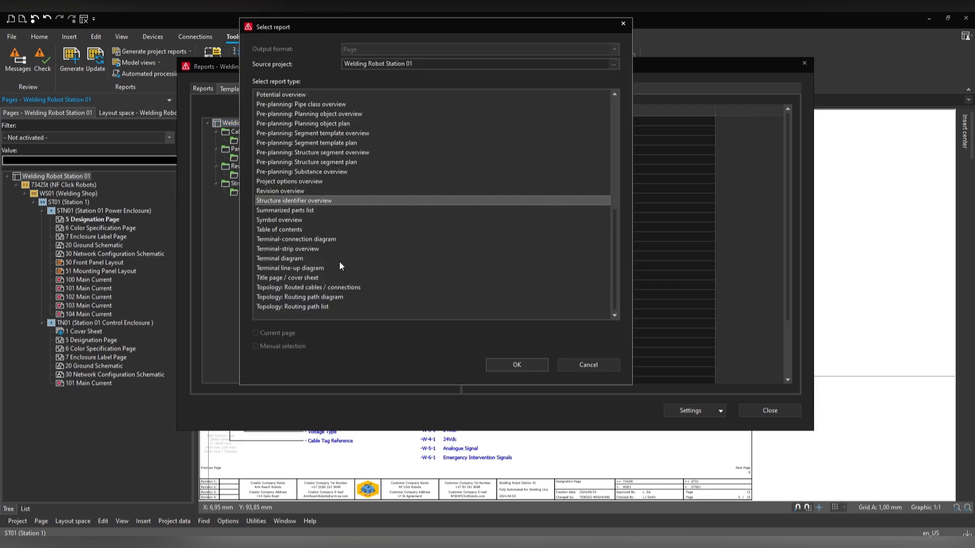
pyautogui.click(290, 211)
pyautogui.click(519, 366)
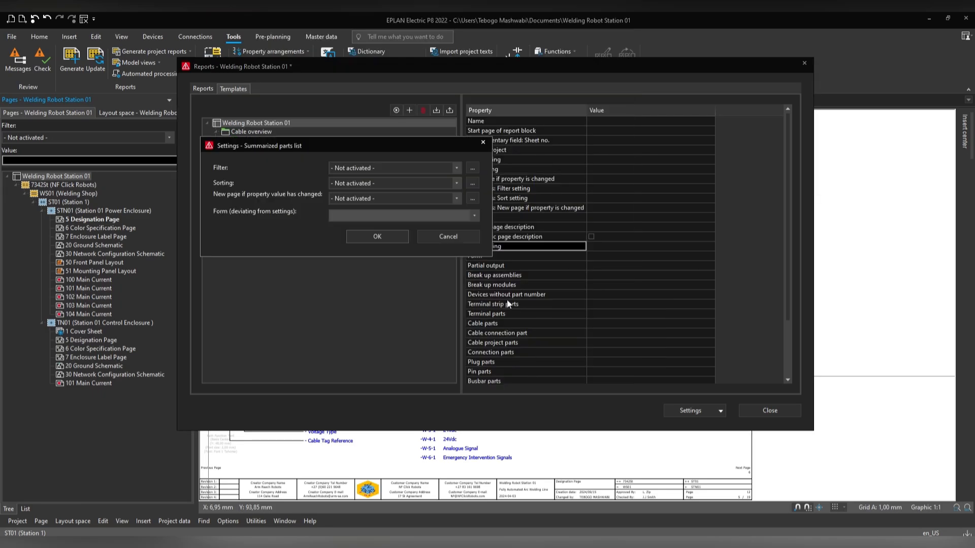
pyautogui.click(469, 217)
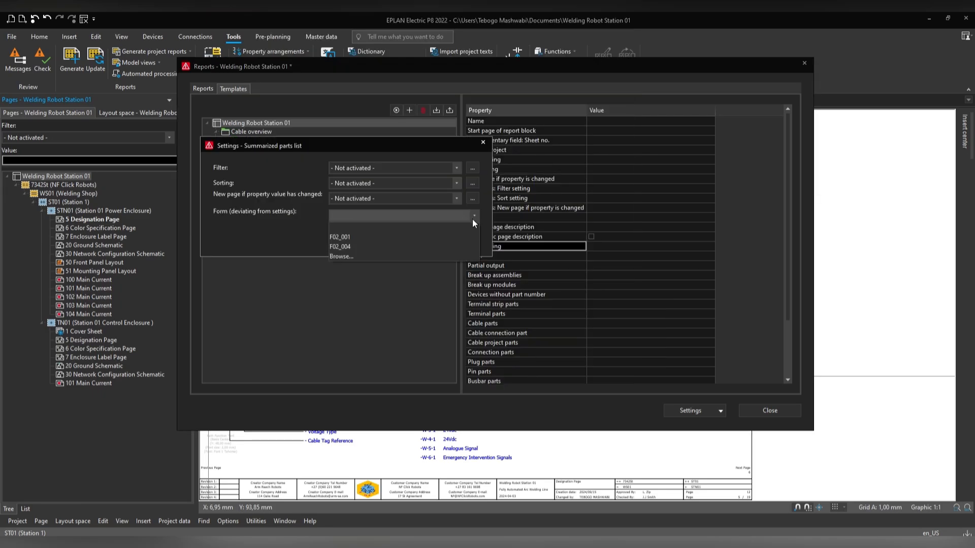
pyautogui.click(358, 256)
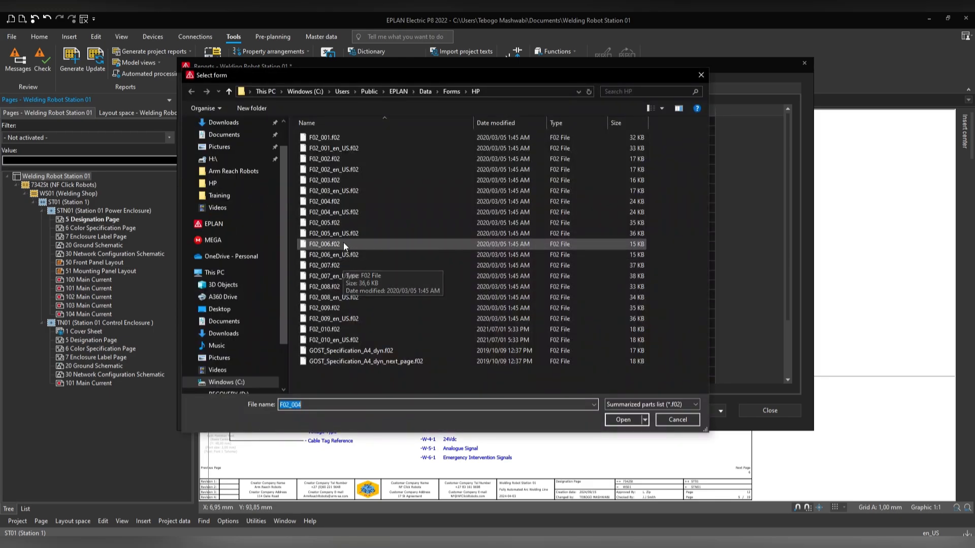
pyautogui.click(330, 203)
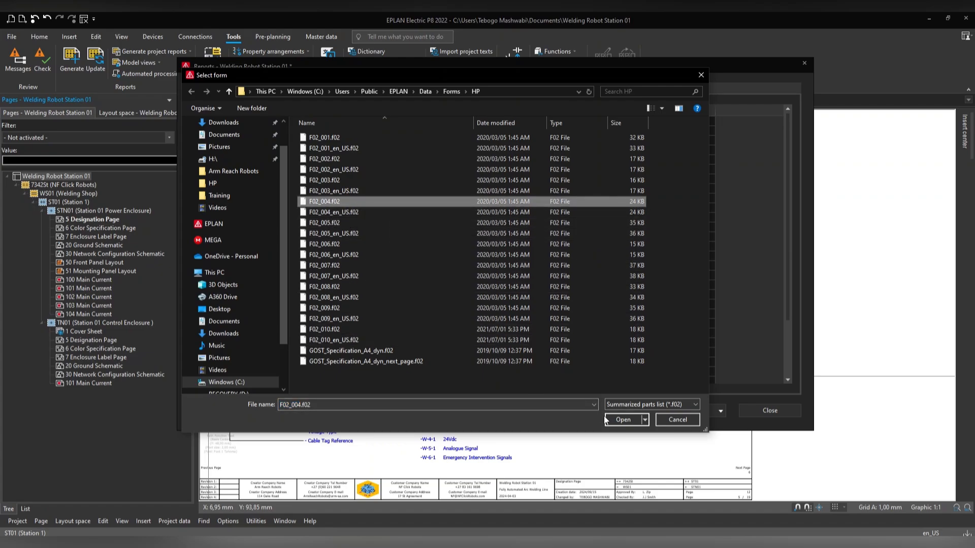
pyautogui.click(622, 420)
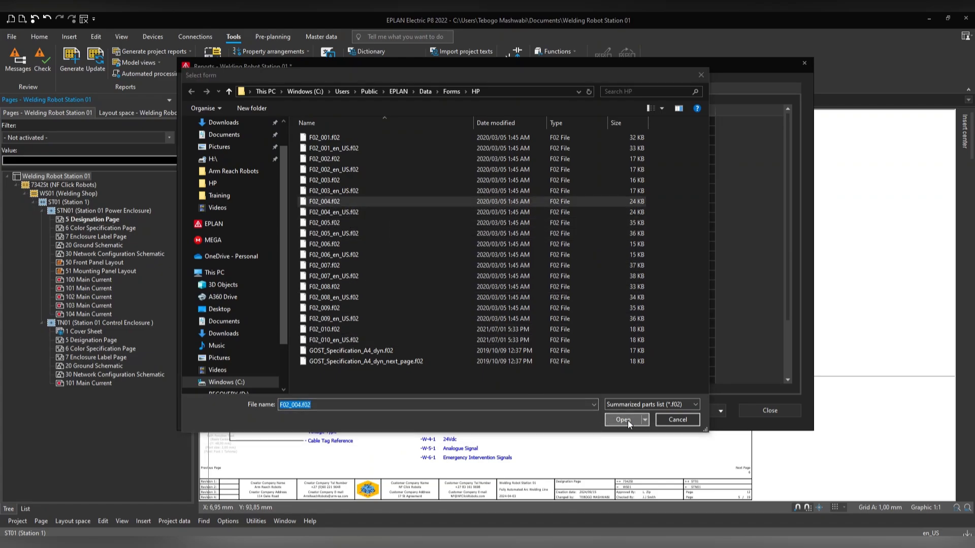
pyautogui.click(372, 233)
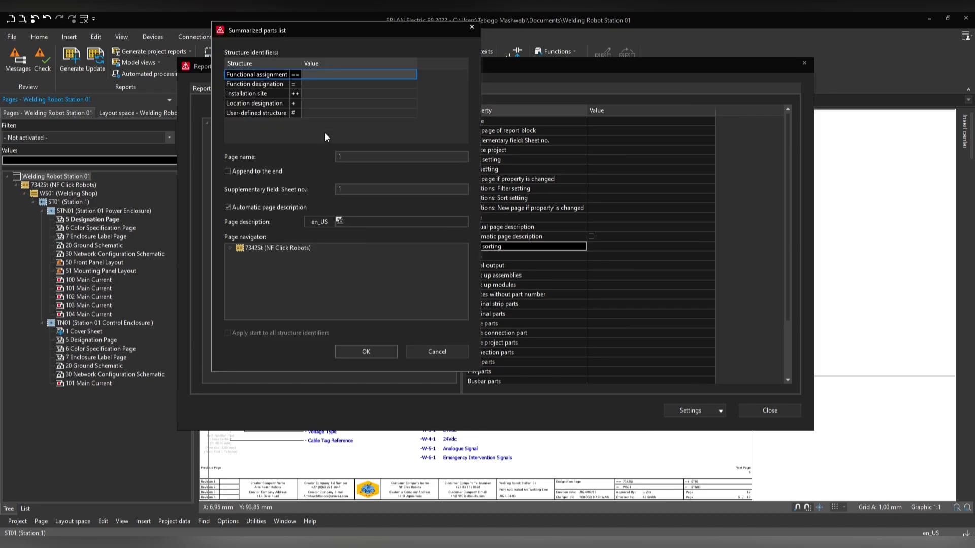
# Step: Enter the structure identifiers 7342St, WS01 and ST01, set the page name to 1300 and create the summarized parts list
pyautogui.click(321, 75)
pyautogui.write('7342St WS01 ST01')
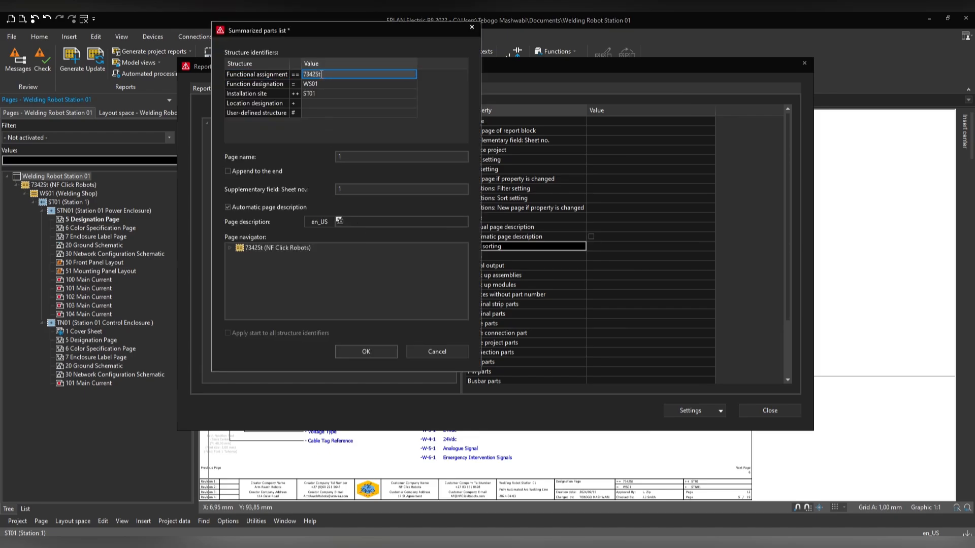
pyautogui.click(351, 158)
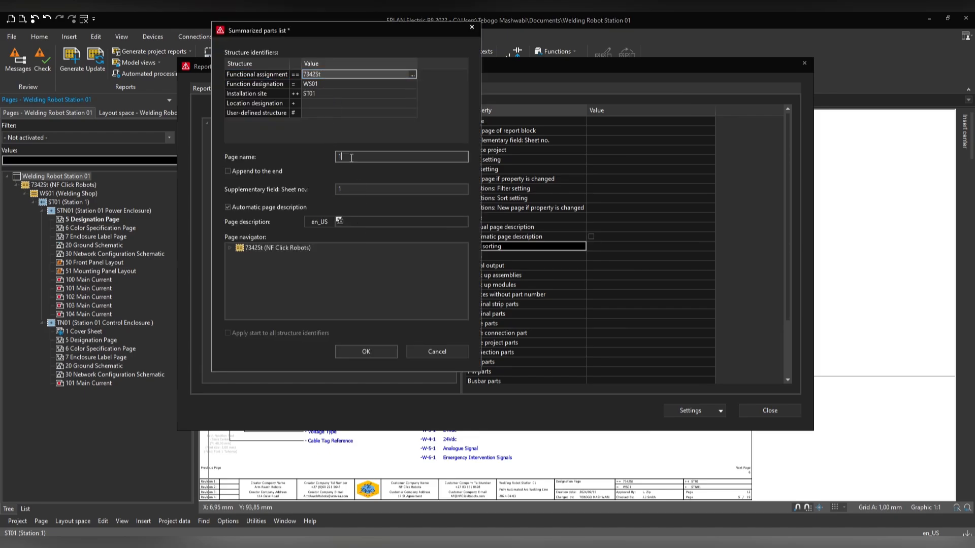
pyautogui.write('300')
pyautogui.click(375, 352)
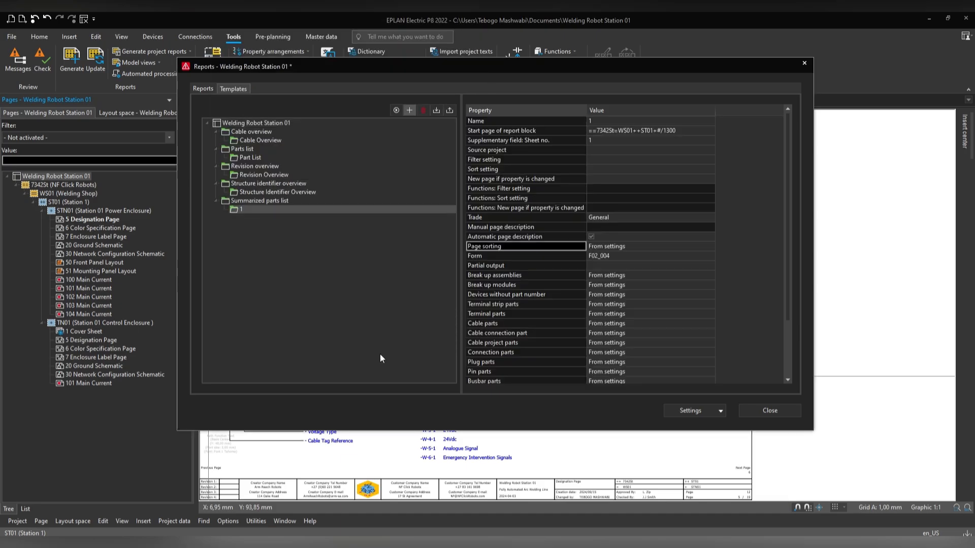
# Step: Name the new report entry "Summarized Parts List" and replace its automatic page description with the same text as manual description
pyautogui.click(602, 122)
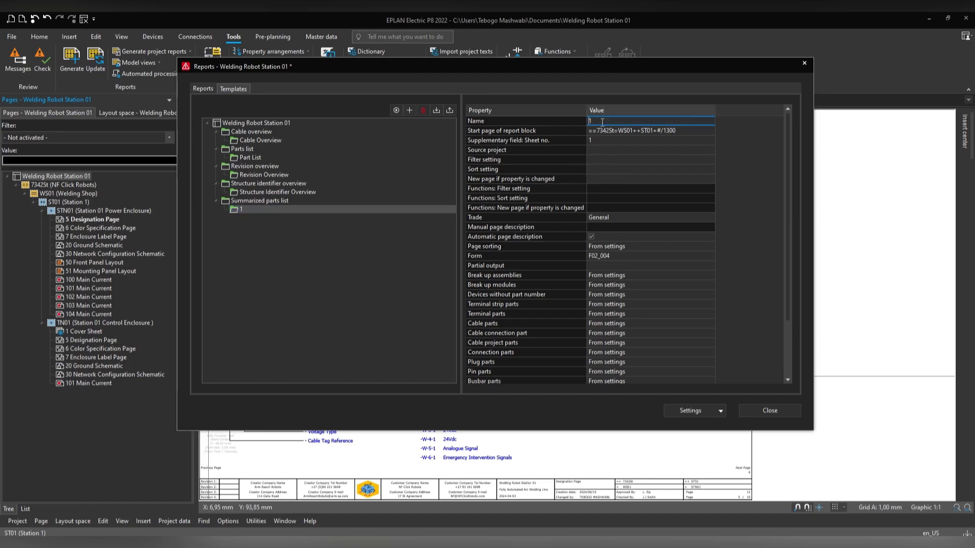
pyautogui.write('Summarized Parts List')
pyautogui.click(592, 237)
pyautogui.click(611, 226)
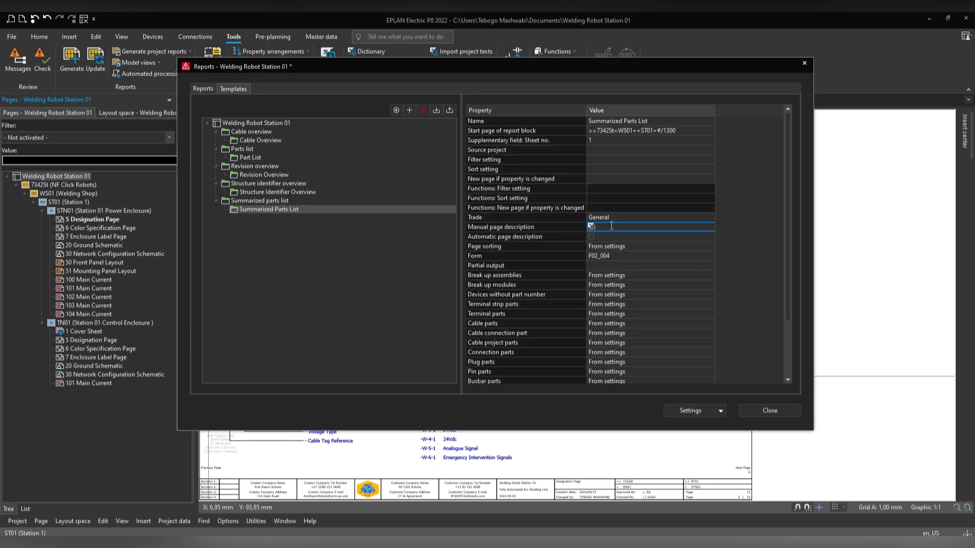
pyautogui.write('Part')
pyautogui.write(' List')
pyautogui.click(607, 227)
pyautogui.write('s')
pyautogui.click(596, 227)
pyautogui.write('Summeraized')
pyautogui.click(620, 228)
pyautogui.press('BackSpace')
pyautogui.press('BackSpace')
pyautogui.press('Right')
pyautogui.write('r')
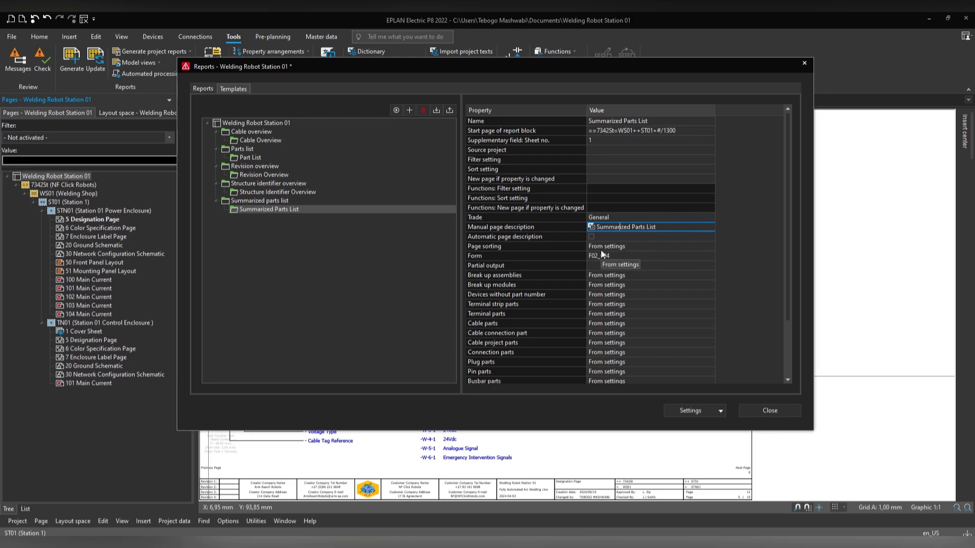
# Step: Set the page sorting of the summarized parts list to structure identifiers, sorted by location designation
pyautogui.click(546, 247)
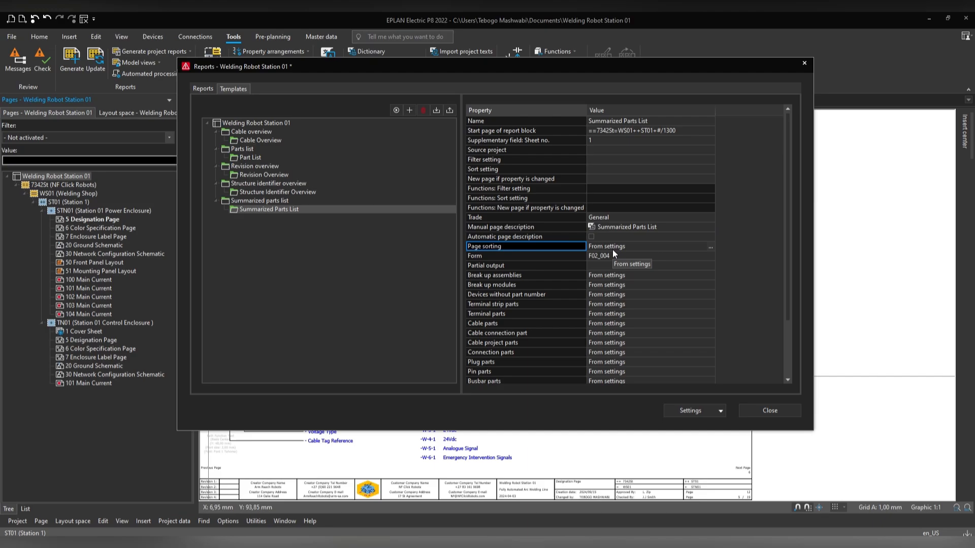
pyautogui.click(711, 247)
pyautogui.click(285, 161)
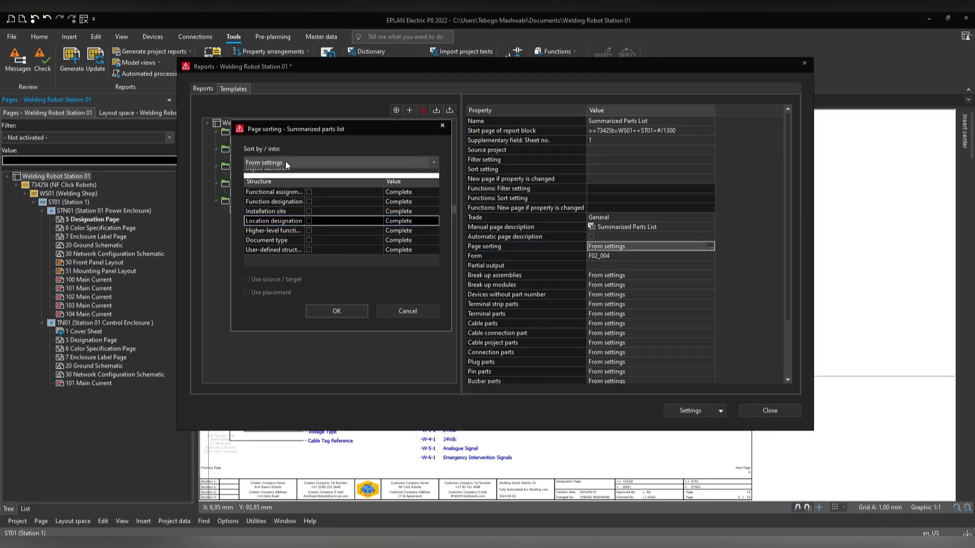
pyautogui.click(276, 184)
pyautogui.click(308, 222)
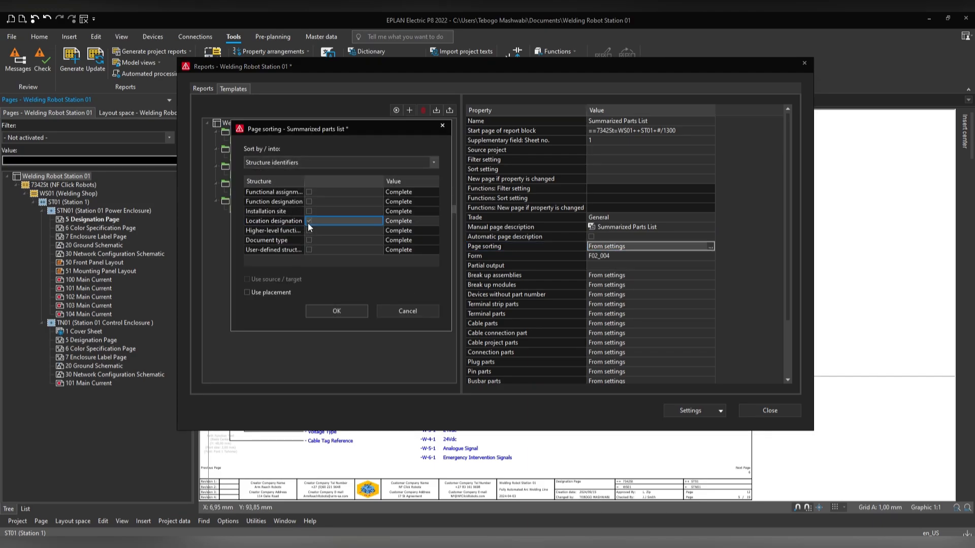
pyautogui.click(339, 311)
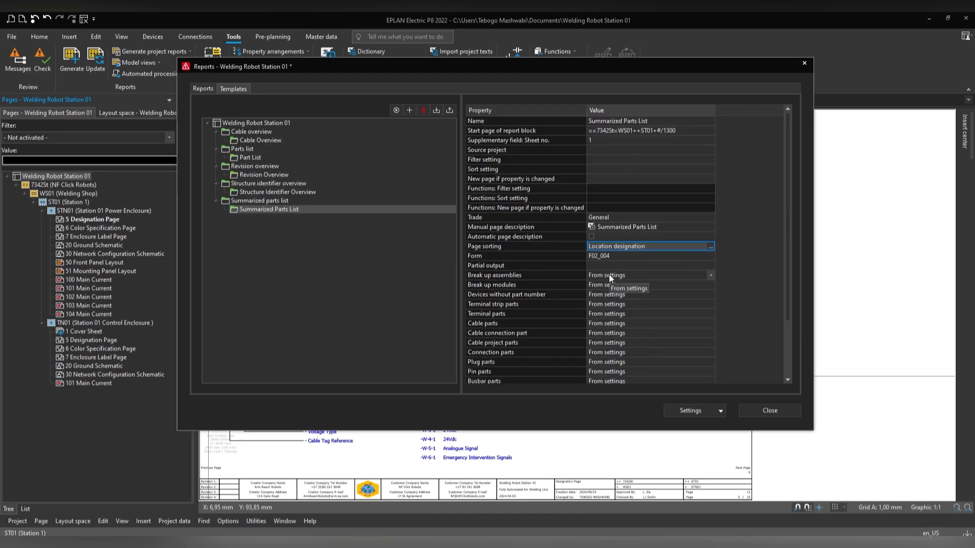
# Step: Start a new Table of contents report for the Welding Robot Station 01 project using the form F06_001.f06
pyautogui.click(410, 109)
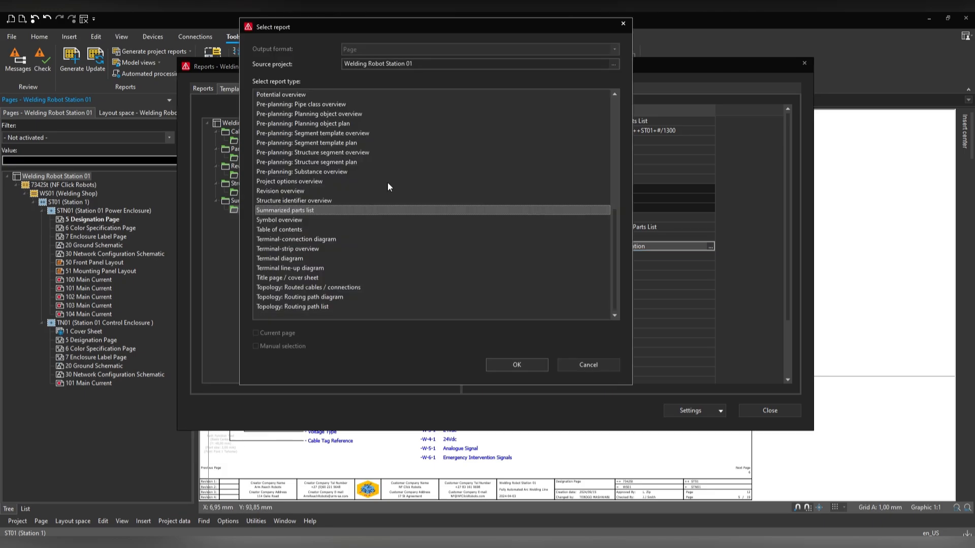
pyautogui.click(290, 230)
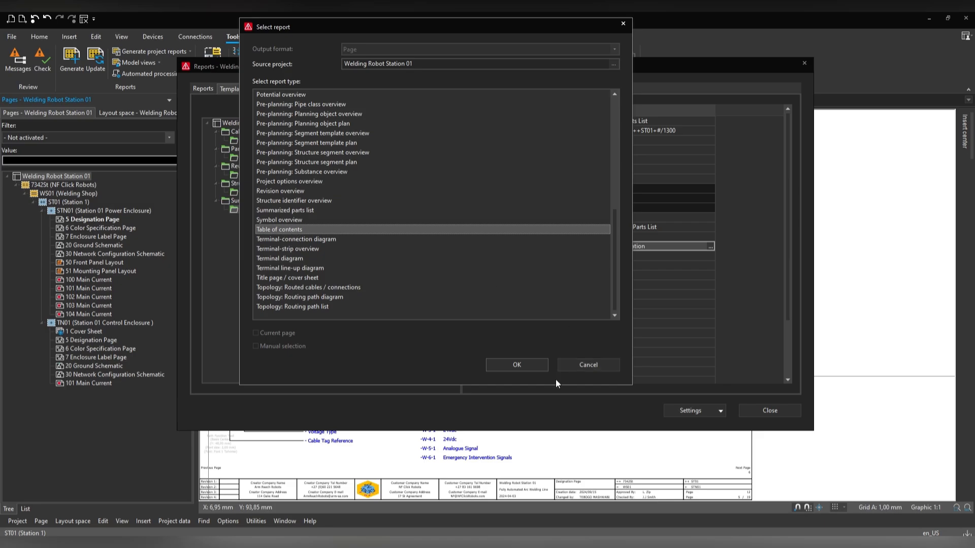
pyautogui.click(507, 365)
pyautogui.click(380, 216)
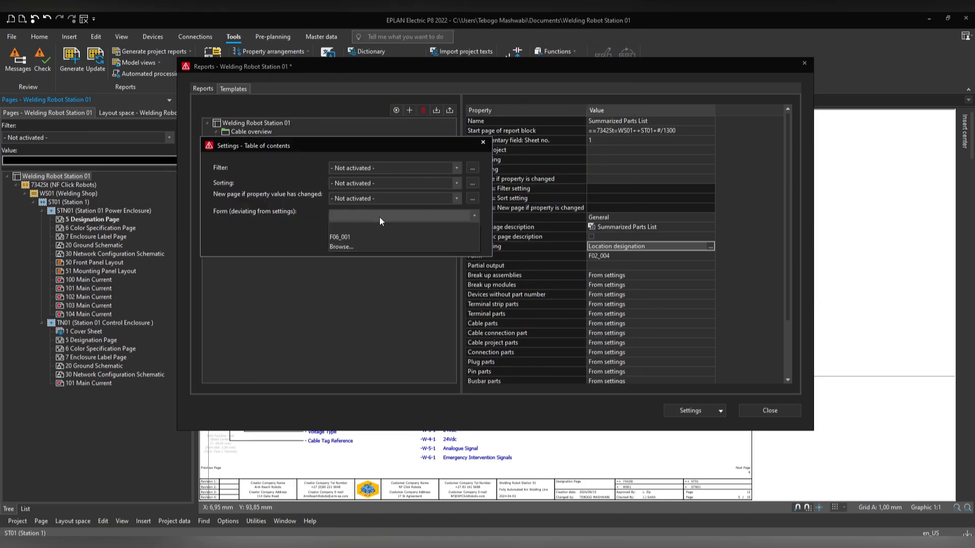
pyautogui.click(358, 247)
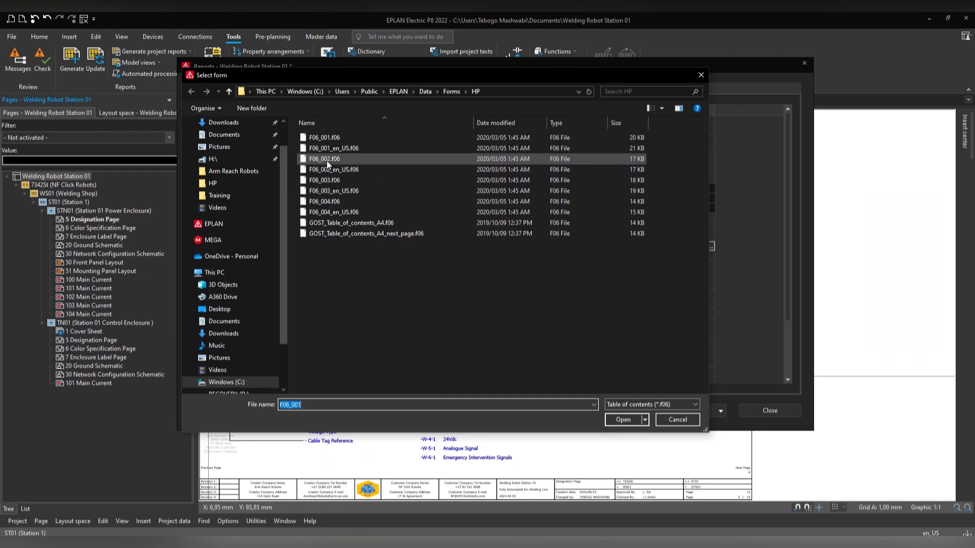
pyautogui.click(333, 138)
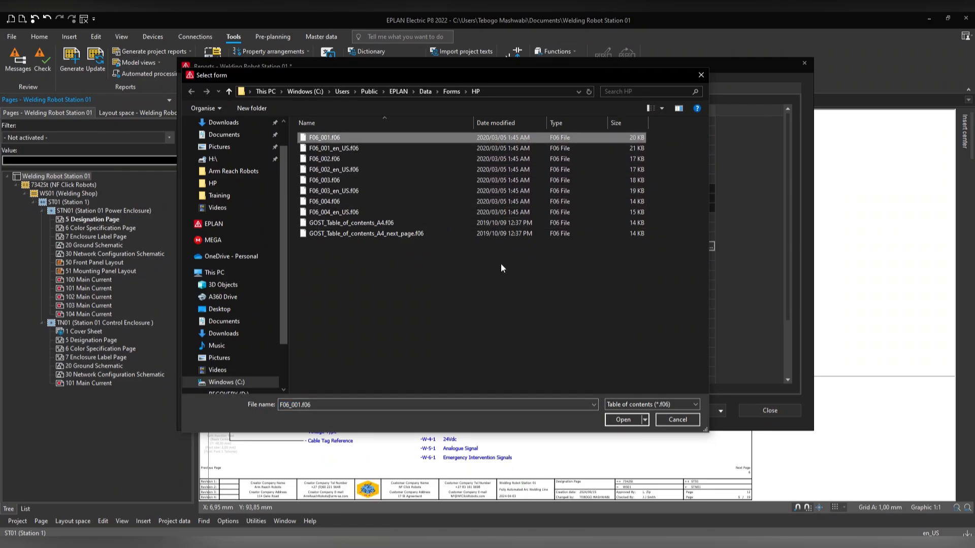
pyautogui.click(629, 420)
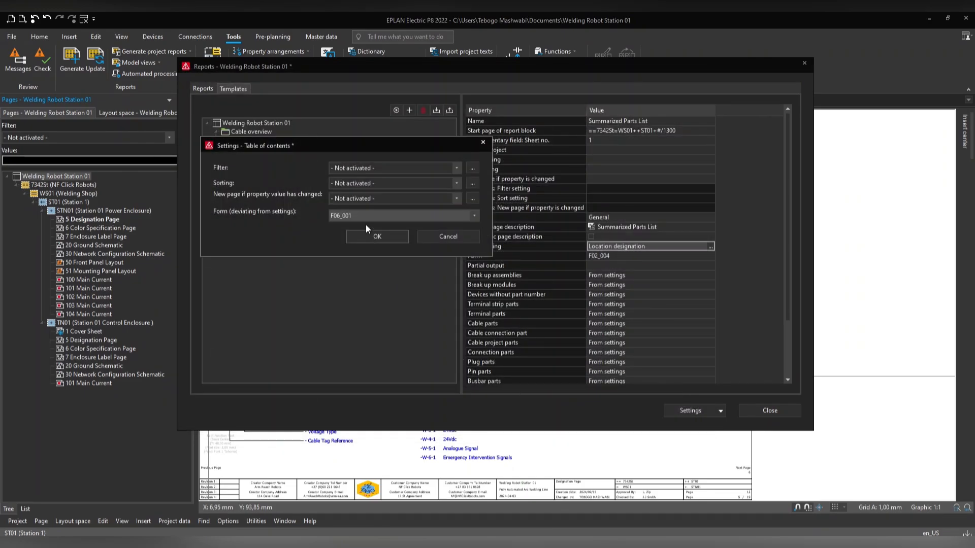
pyautogui.click(366, 236)
# Step: Enter the structure identifiers 7342St, WS01 and ST01, set the page name to 2 and create the table of contents
pyautogui.click(323, 74)
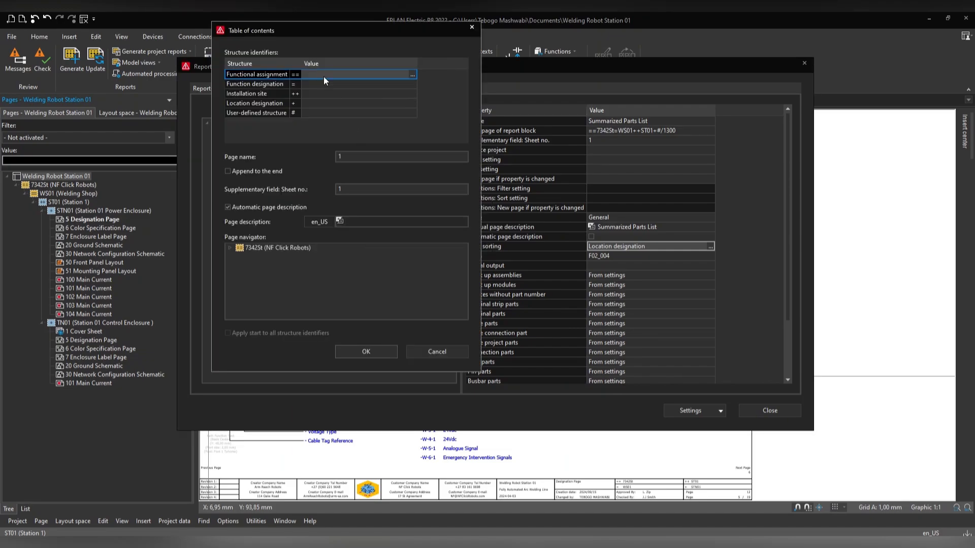
pyautogui.write('7342St WS01 ST01')
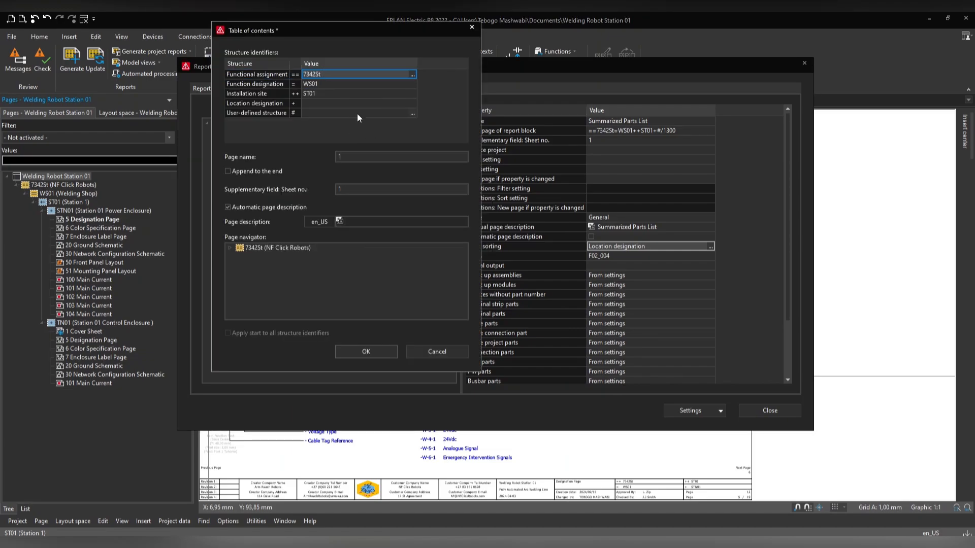
pyautogui.click(362, 158)
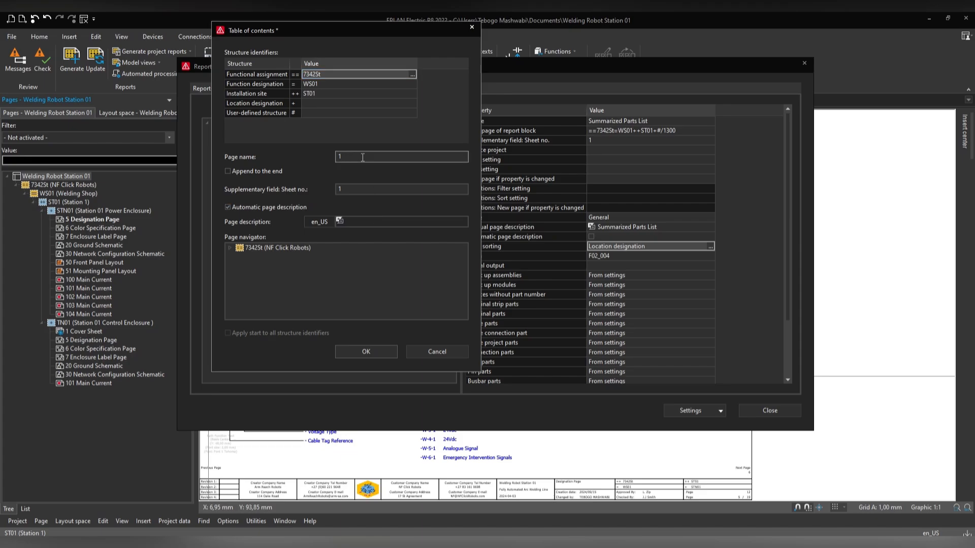
pyautogui.press('BackSpace')
pyautogui.write('2')
pyautogui.click(365, 352)
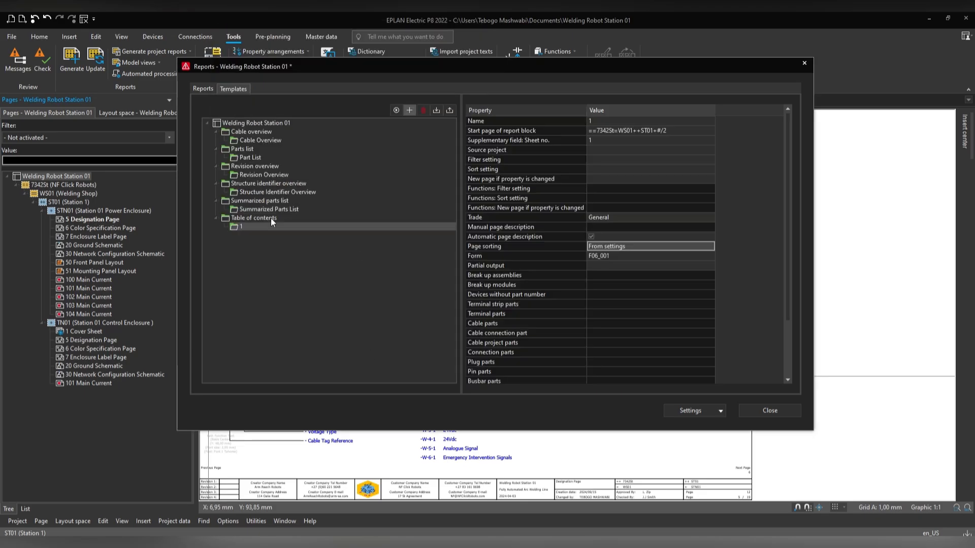
# Step: Name the new table of contents report entry "Table of Content"
pyautogui.click(598, 121)
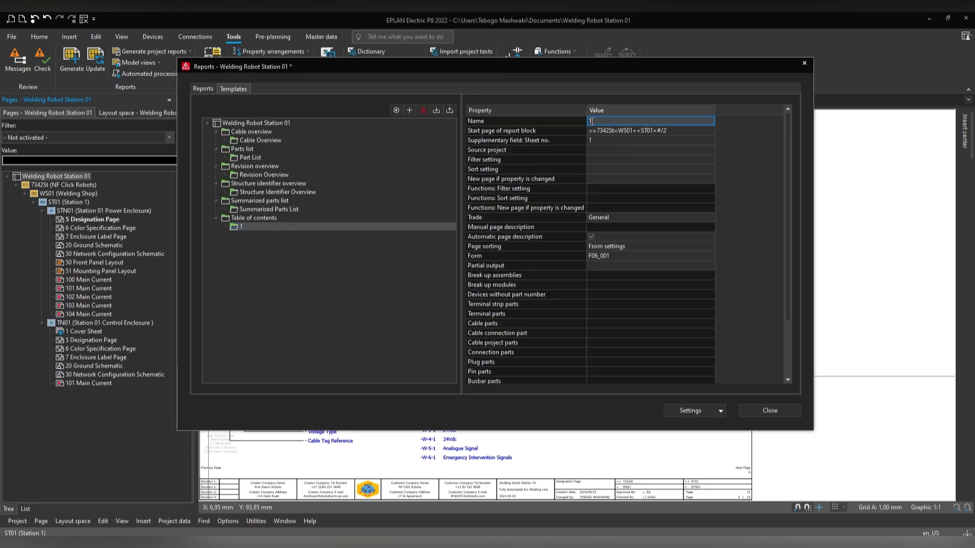
pyautogui.doubleClick(599, 121)
pyautogui.write('YT')
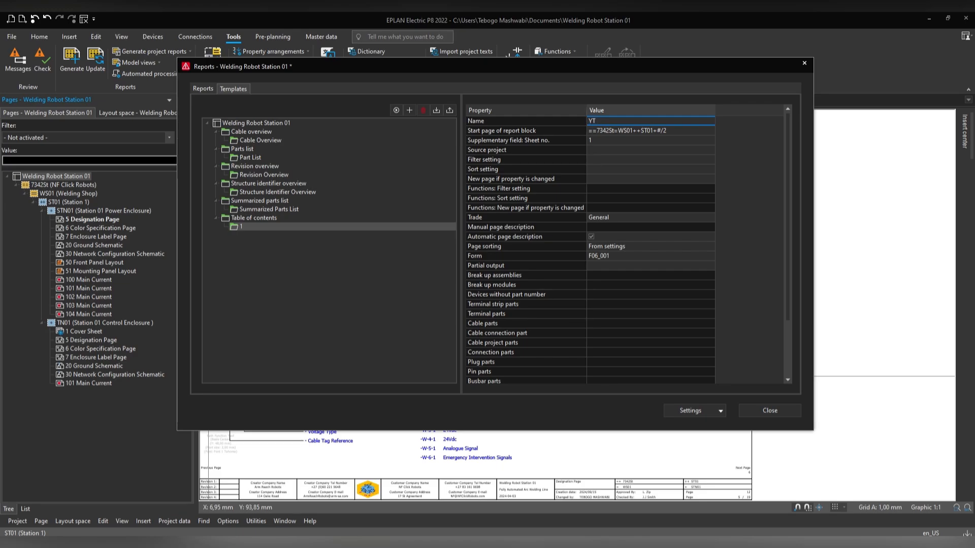
pyautogui.press('BackSpace')
pyautogui.press('BackSpace')
pyautogui.write('Table of Contr')
pyautogui.write('nt')
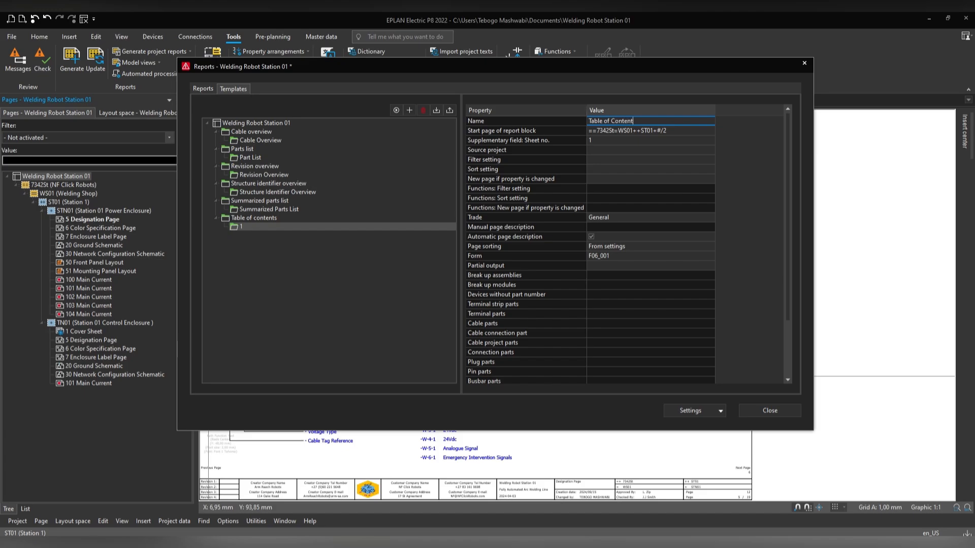
# Step: Turn off the automatic page description for the table of contents and set its manual page description to "Table of Contents"
pyautogui.click(591, 237)
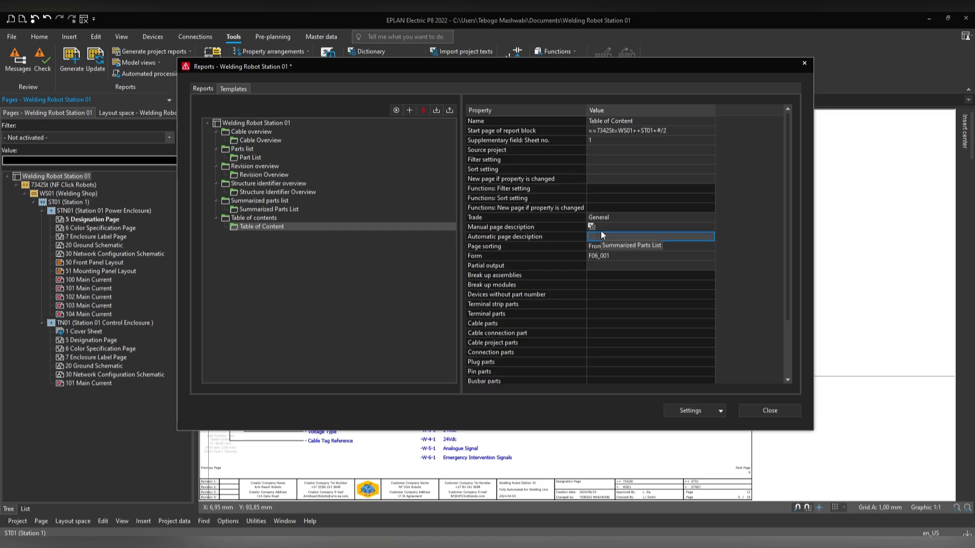
pyautogui.click(604, 227)
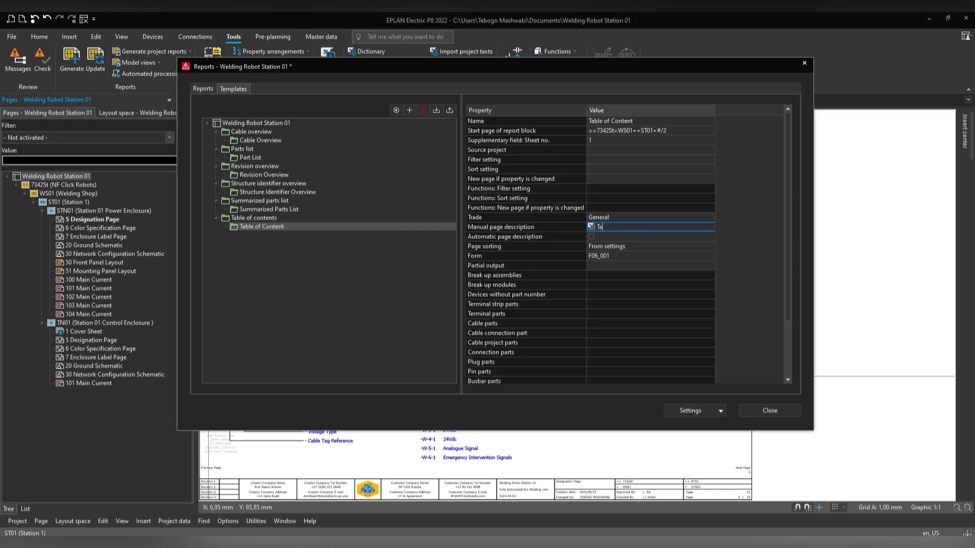
pyautogui.write('Tabe')
pyautogui.write('le M')
pyautogui.press('BackSpace')
pyautogui.write('of Contents')
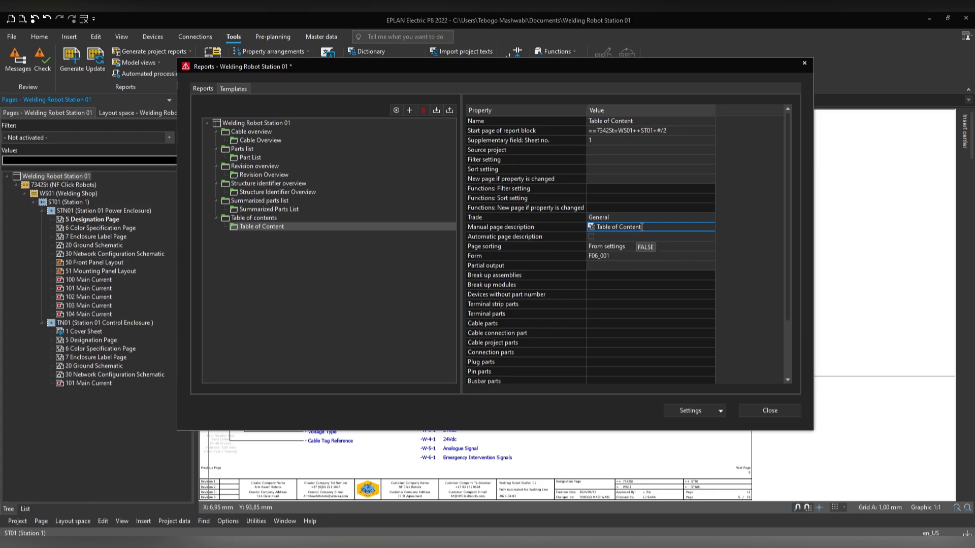
pyautogui.click(623, 254)
# Step: Set the page sorting of the table of contents to structure identifiers, sorted by location designation
pyautogui.click(625, 249)
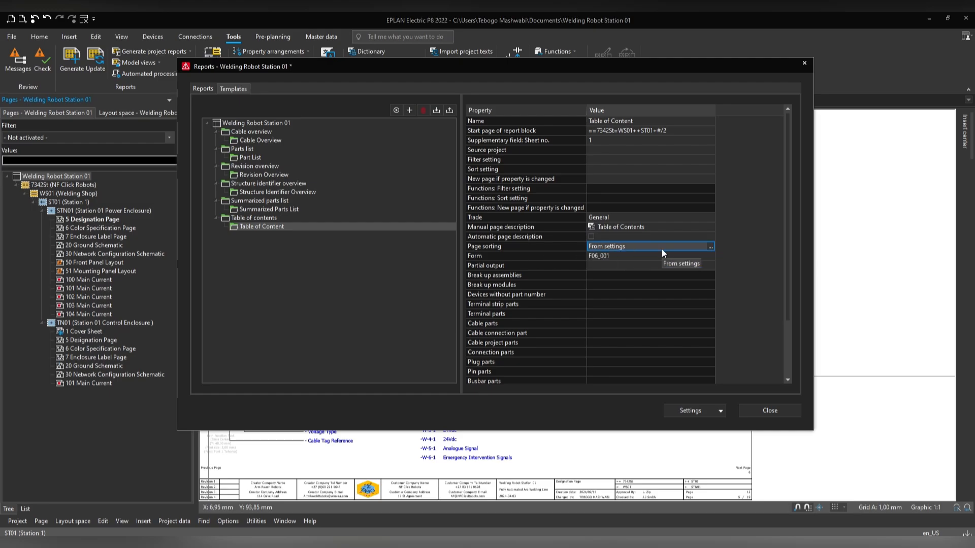
pyautogui.click(710, 246)
pyautogui.click(350, 163)
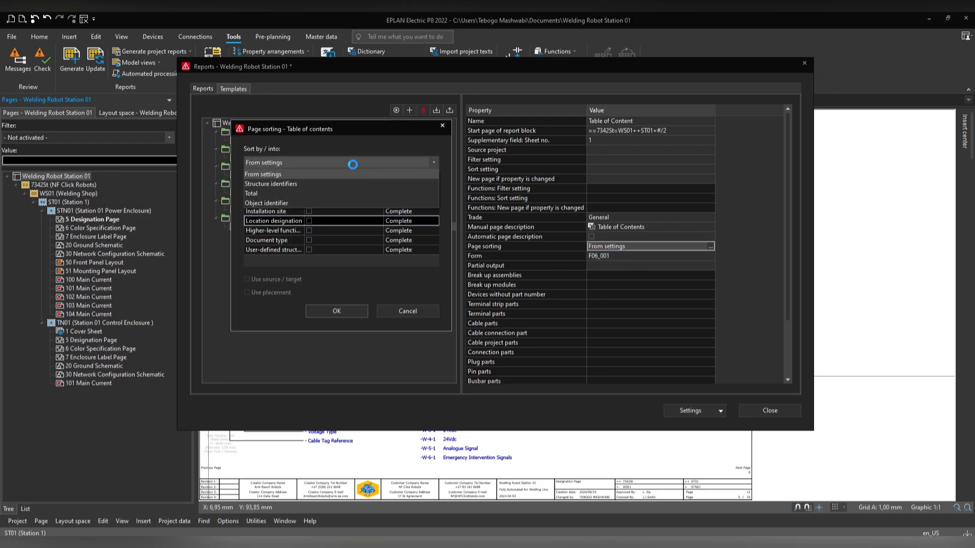
pyautogui.click(282, 182)
pyautogui.click(309, 221)
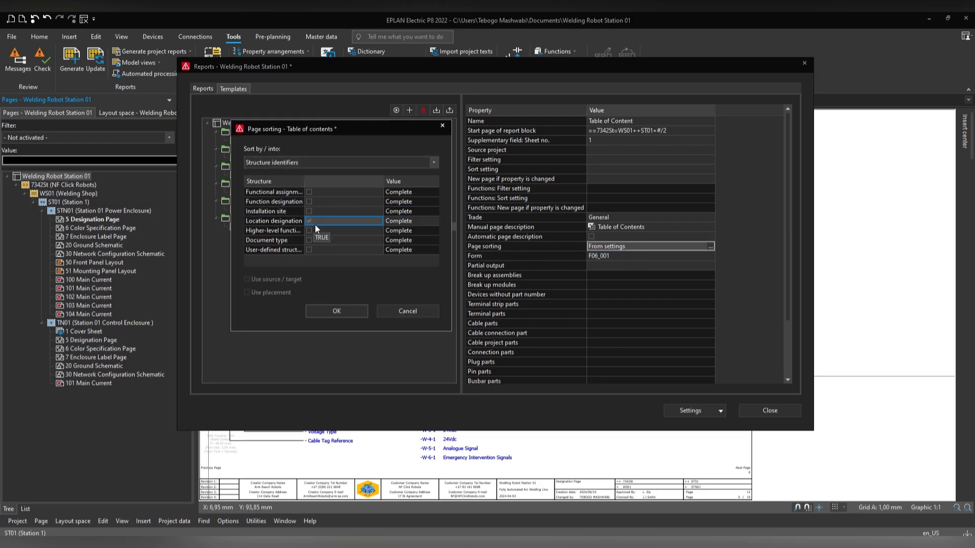
pyautogui.click(341, 312)
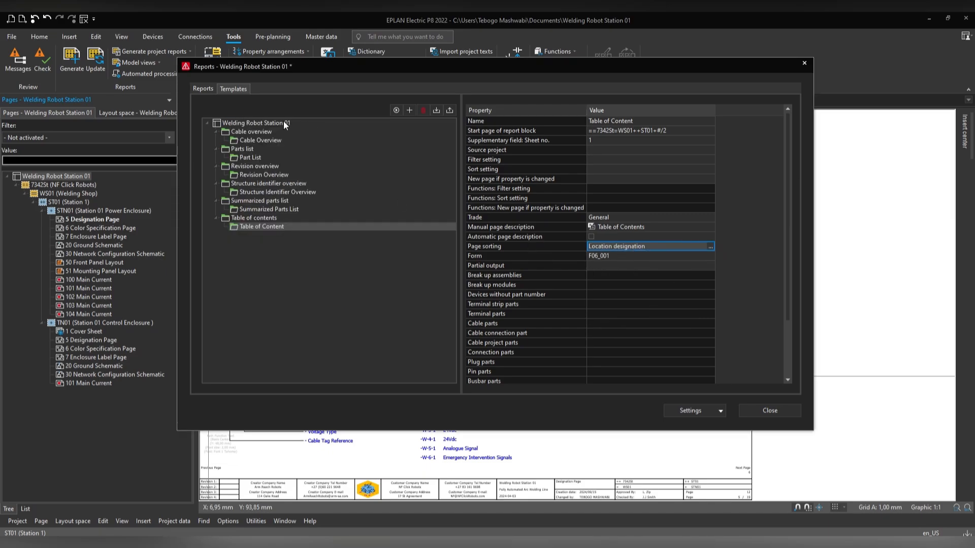
# Step: Start a new Terminal diagram report for the Welding Robot Station 01 project using the form F13_004.f13
pyautogui.click(409, 110)
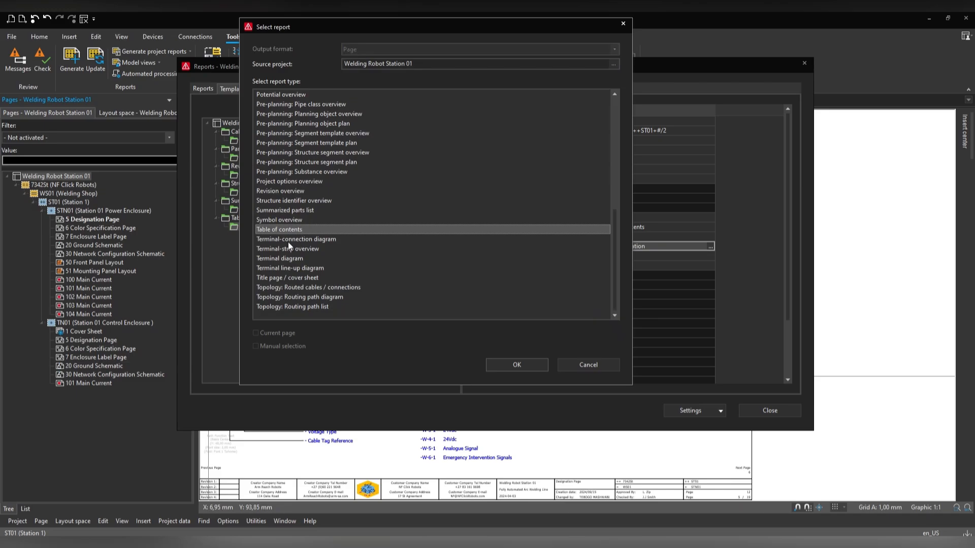
pyautogui.click(288, 259)
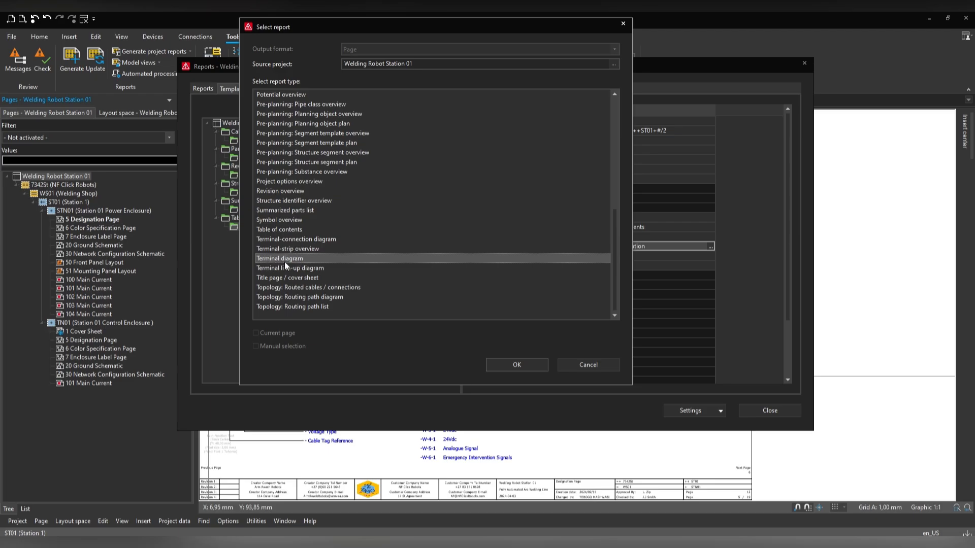
pyautogui.click(511, 364)
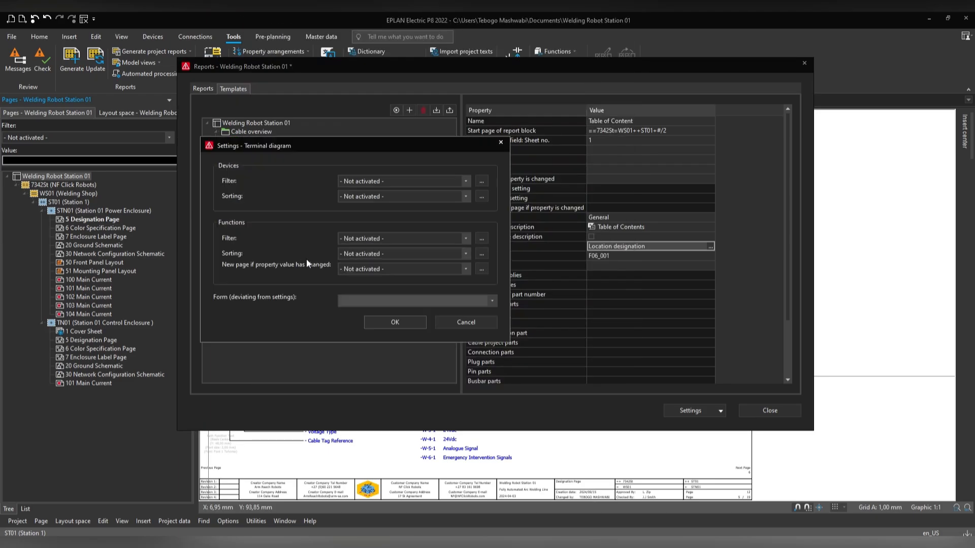
pyautogui.click(374, 300)
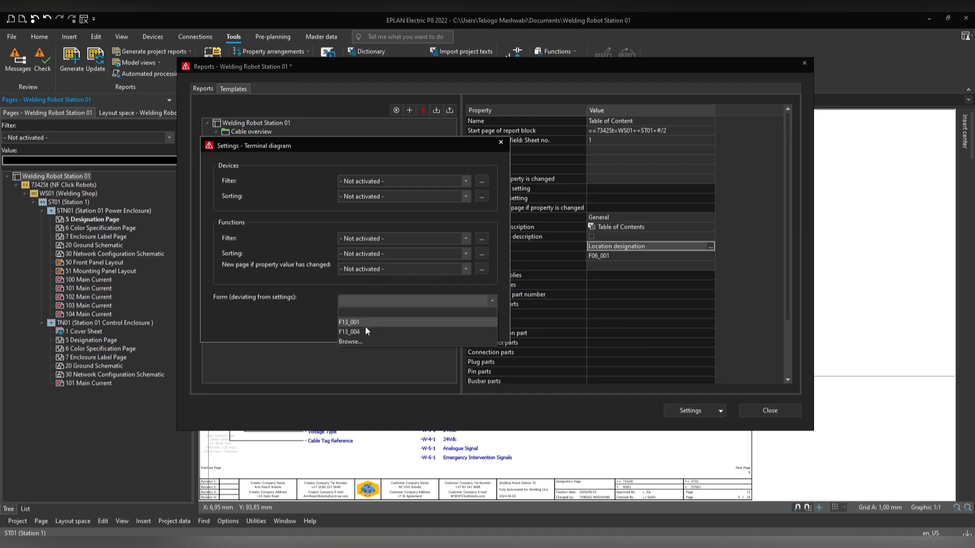
pyautogui.click(358, 342)
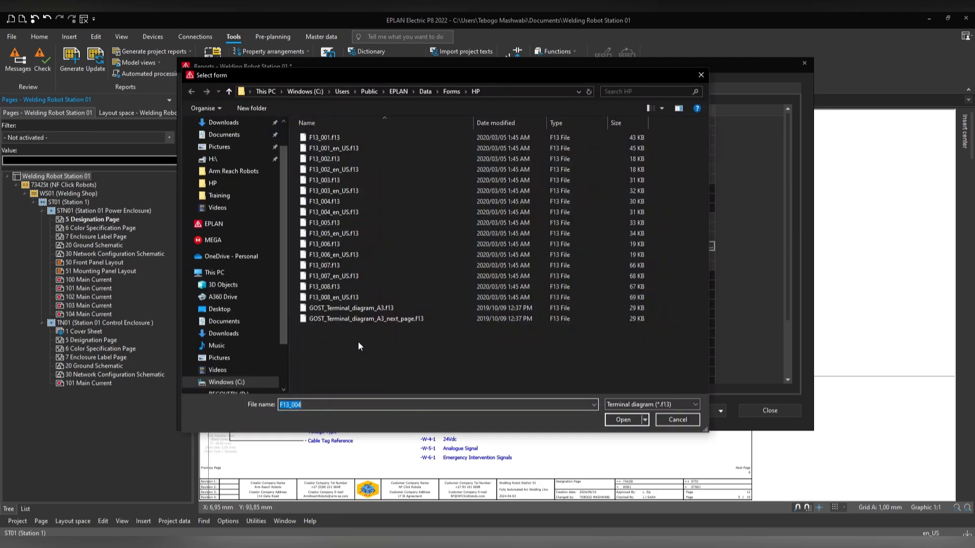
pyautogui.click(327, 203)
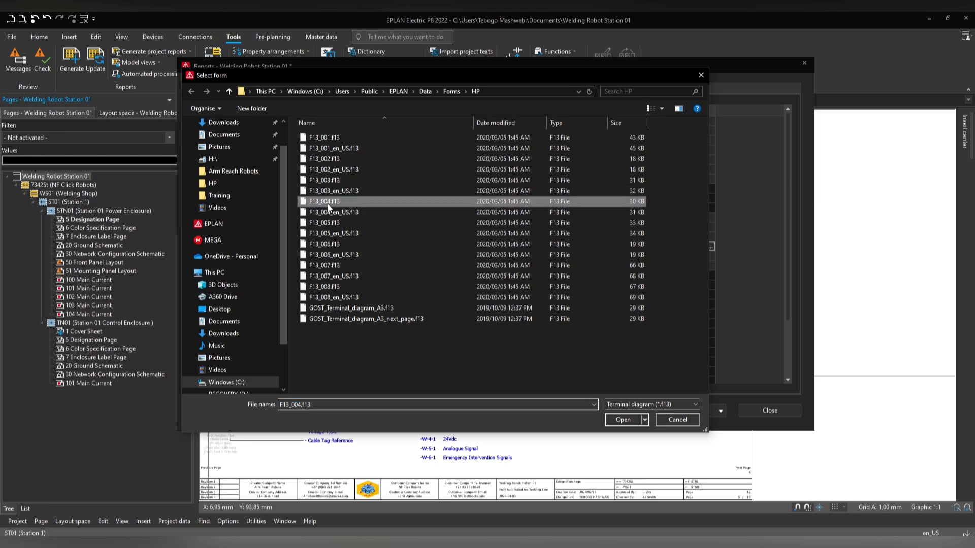
pyautogui.click(620, 421)
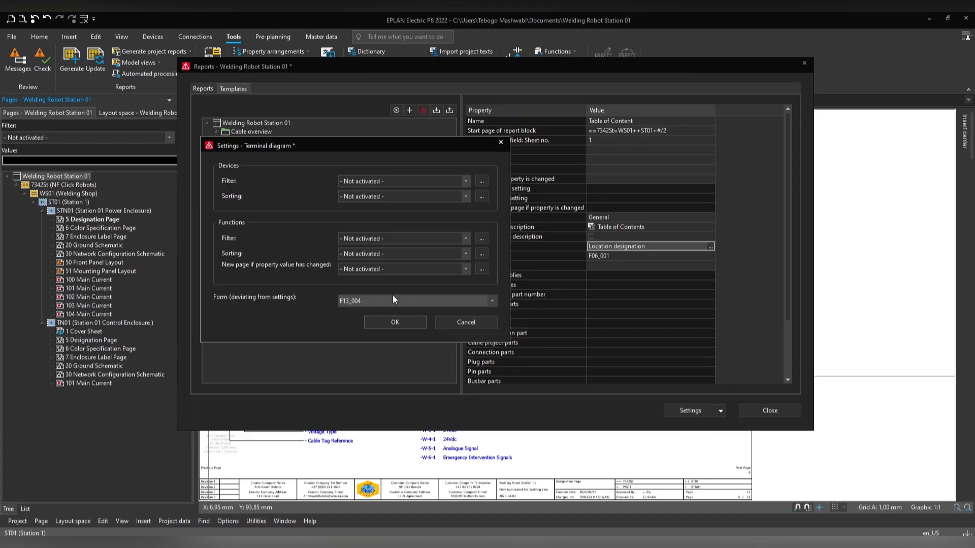
pyautogui.click(385, 324)
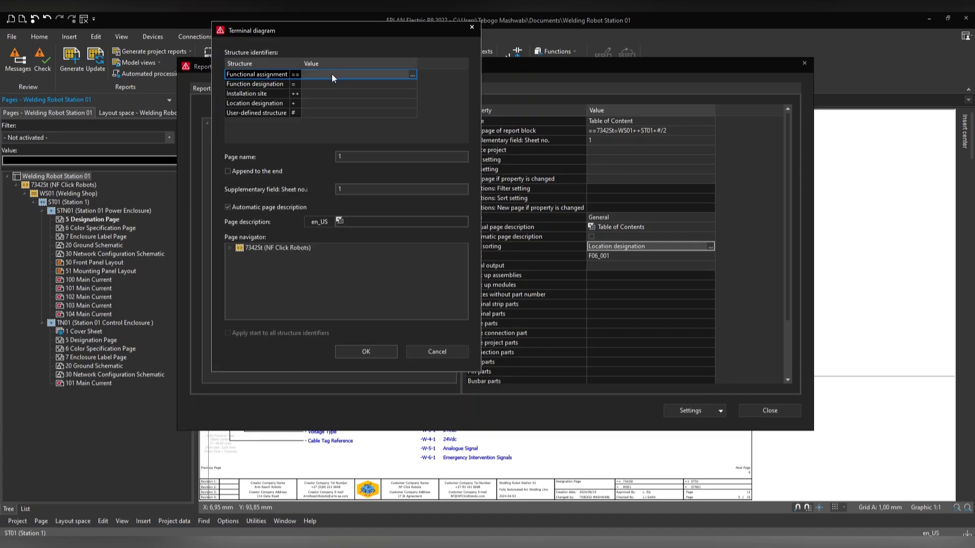
# Step: Enter the structure identifiers 7342St, WS01 and ST01, set the page name to 1200 and create the terminal diagram
pyautogui.click(332, 74)
pyautogui.write('7342St WS01 ST01')
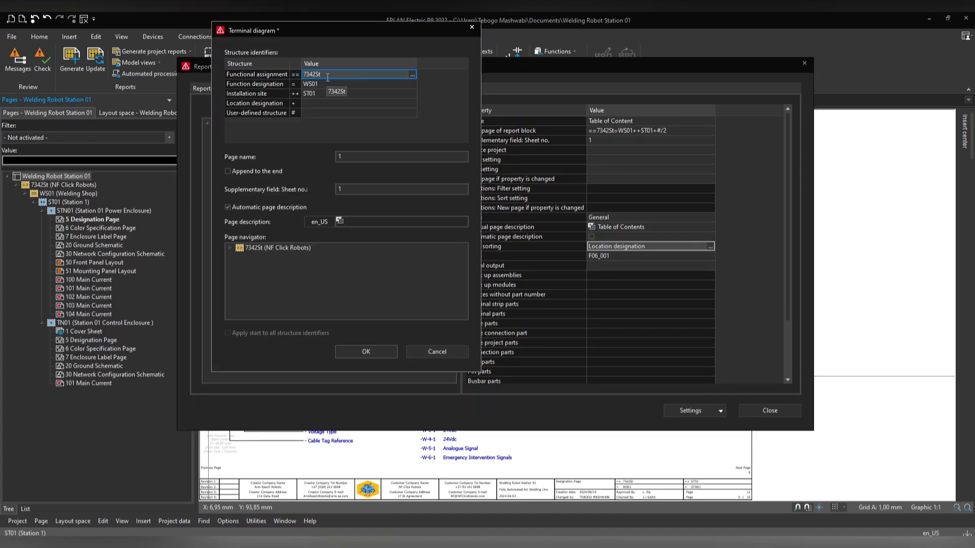
pyautogui.click(359, 158)
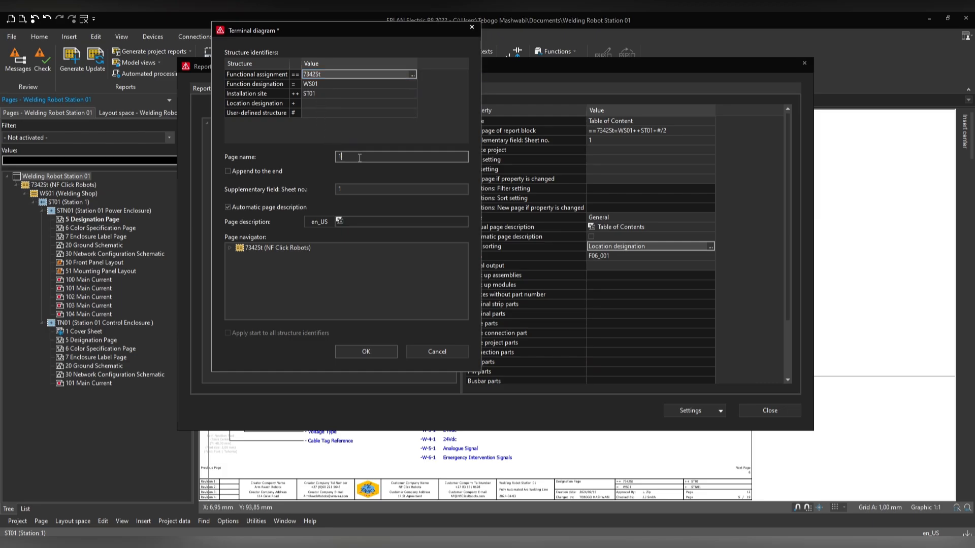
pyautogui.write('200')
pyautogui.click(366, 351)
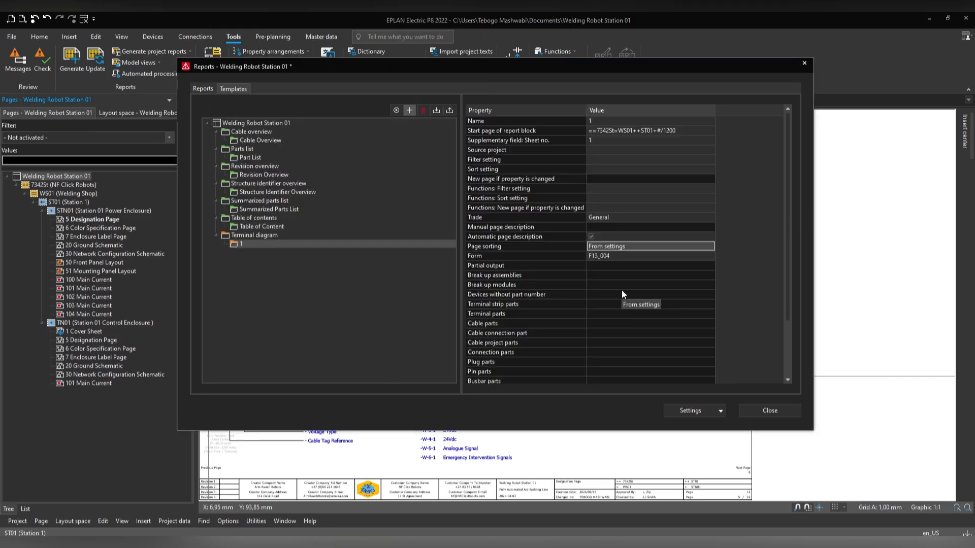
# Step: Name the new terminal diagram report "Terminal Diagram" and replace its automatic page description with the manual description "Terminal Diagram"
pyautogui.click(608, 120)
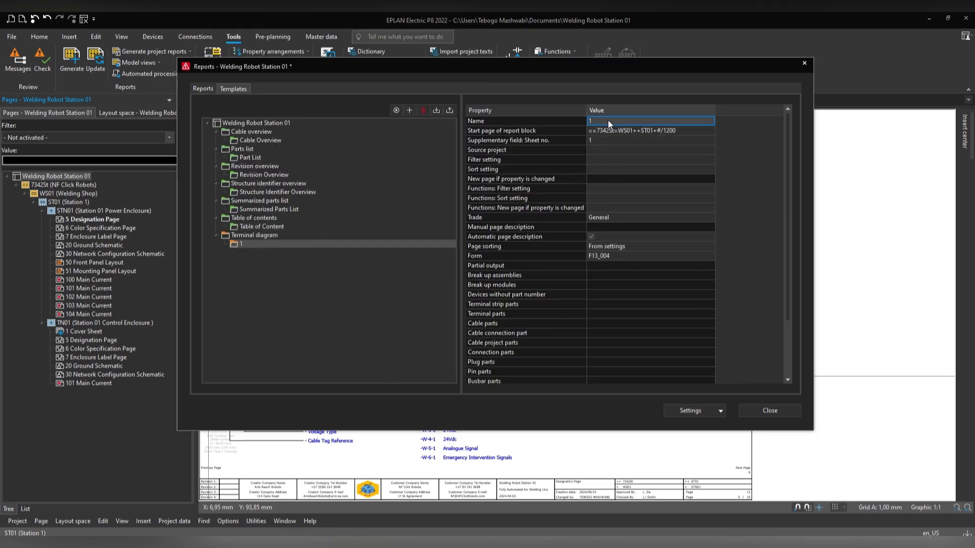
pyautogui.write('Terminal')
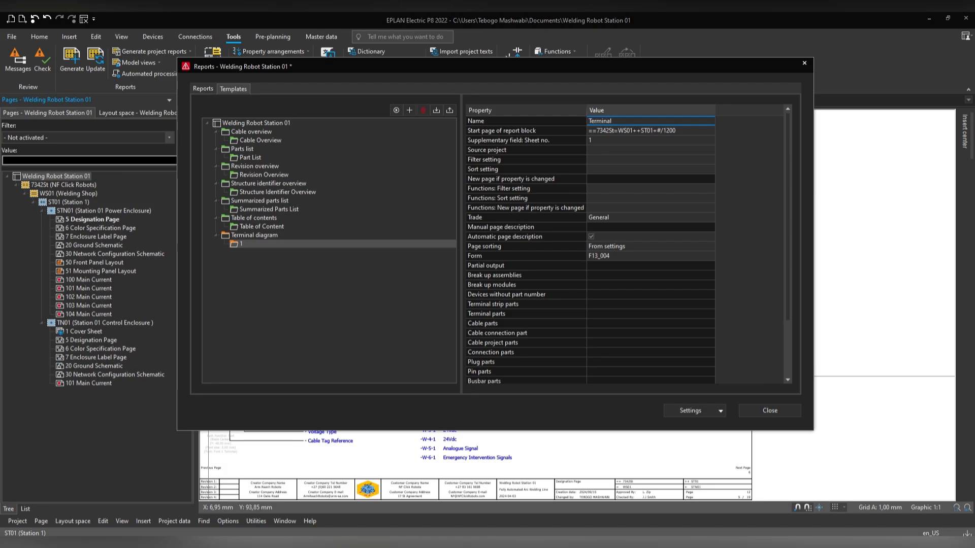
pyautogui.write(' Diagram')
pyautogui.click(591, 237)
pyautogui.click(600, 228)
pyautogui.write('Terminal ')
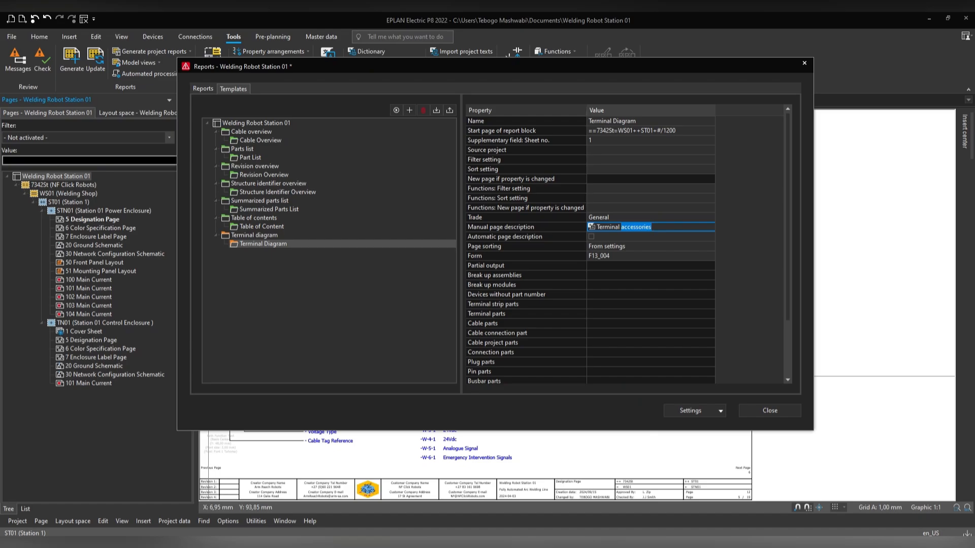
pyautogui.write('Diagram')
# Step: Set the page sorting of the terminal diagram report to structure identifiers, sorted by location designation
pyautogui.click(616, 245)
pyautogui.click(709, 247)
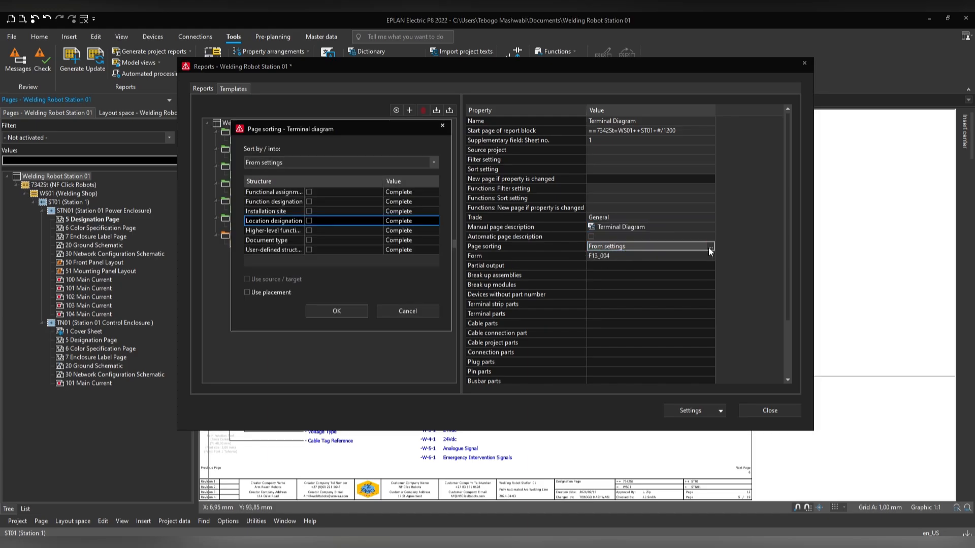
pyautogui.click(300, 162)
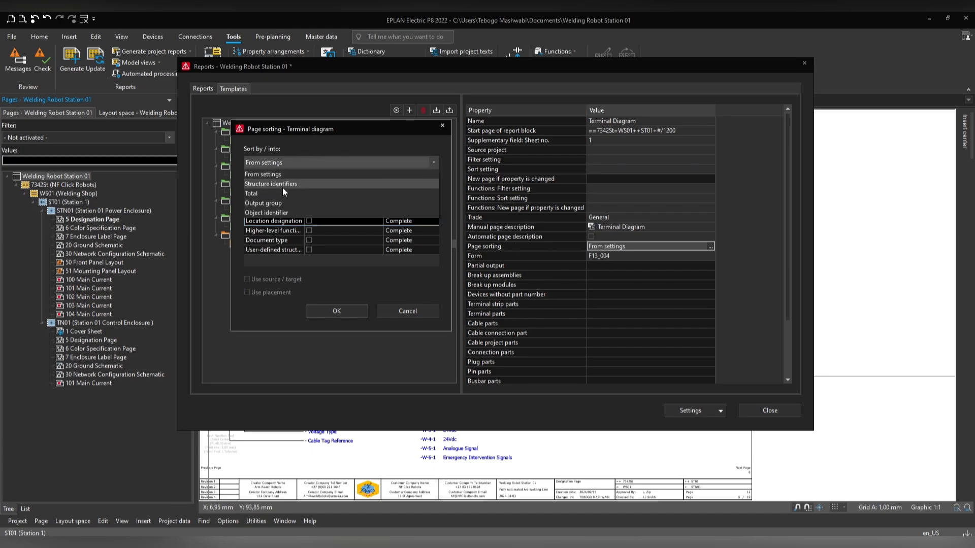
pyautogui.click(282, 186)
pyautogui.click(309, 220)
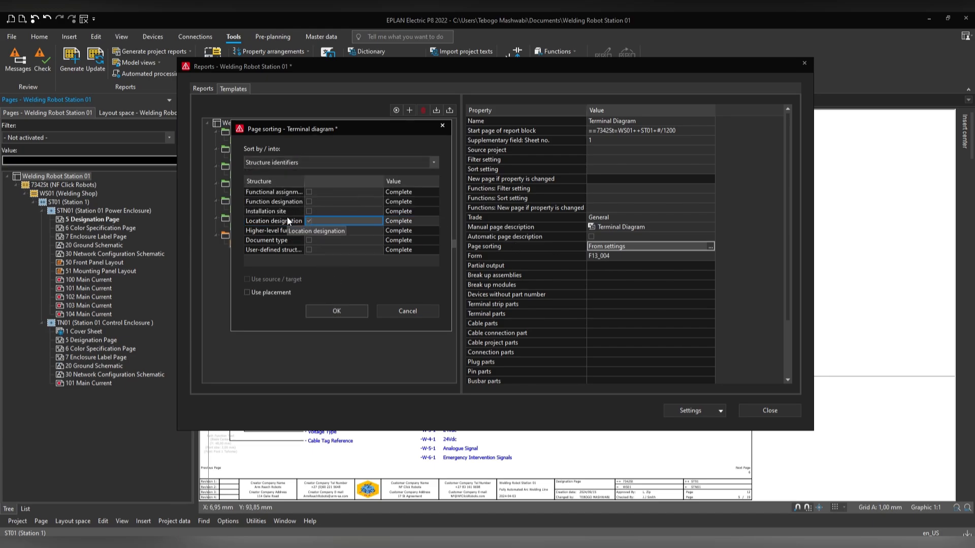
pyautogui.click(356, 312)
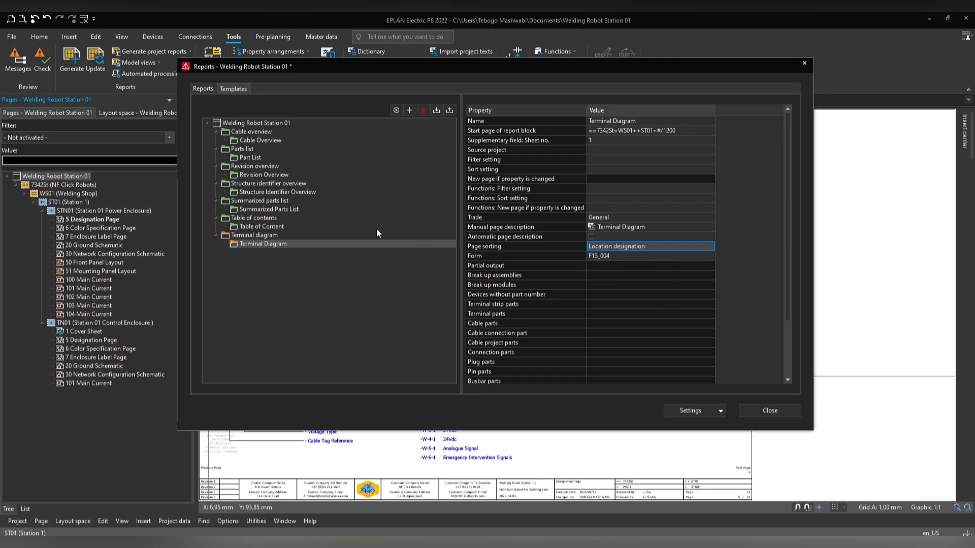
# Step: Start a new Title page / cover sheet report for the Welding Robot Station 01 project using the form Arm Reach Robots.f26
pyautogui.click(282, 123)
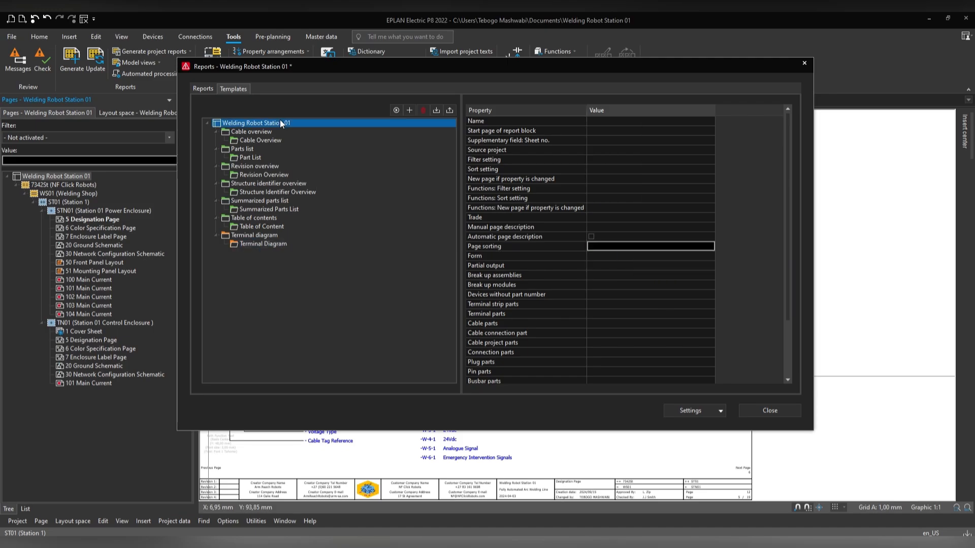
pyautogui.click(408, 111)
pyautogui.click(310, 278)
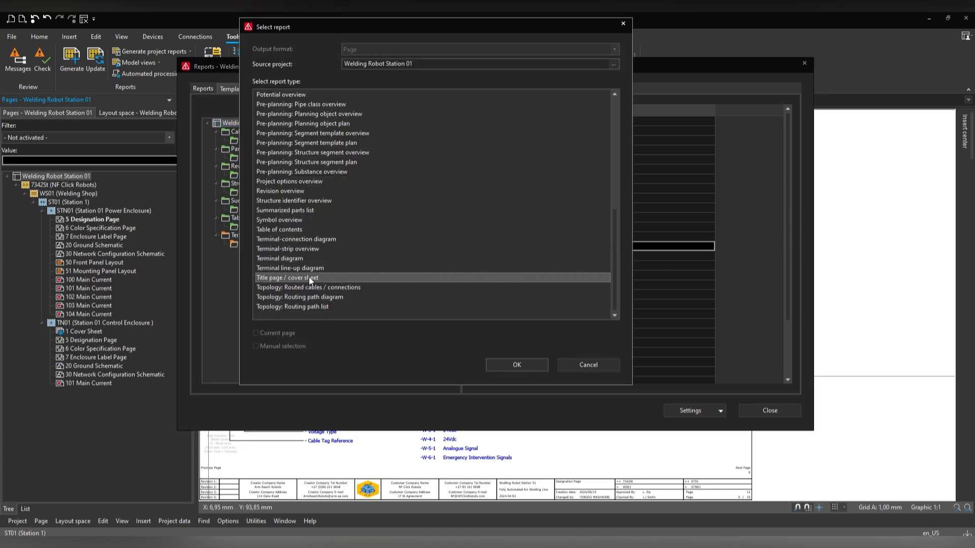
pyautogui.click(504, 364)
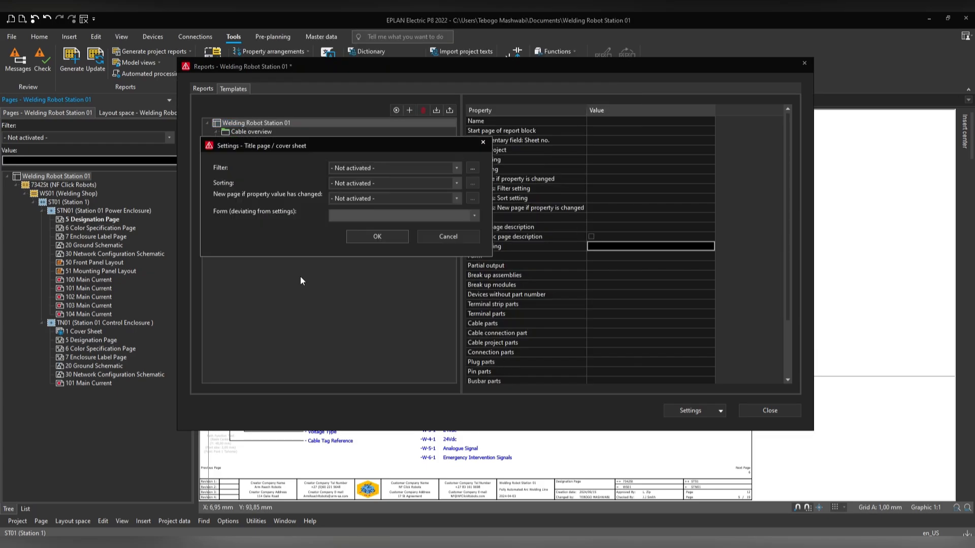
pyautogui.click(354, 215)
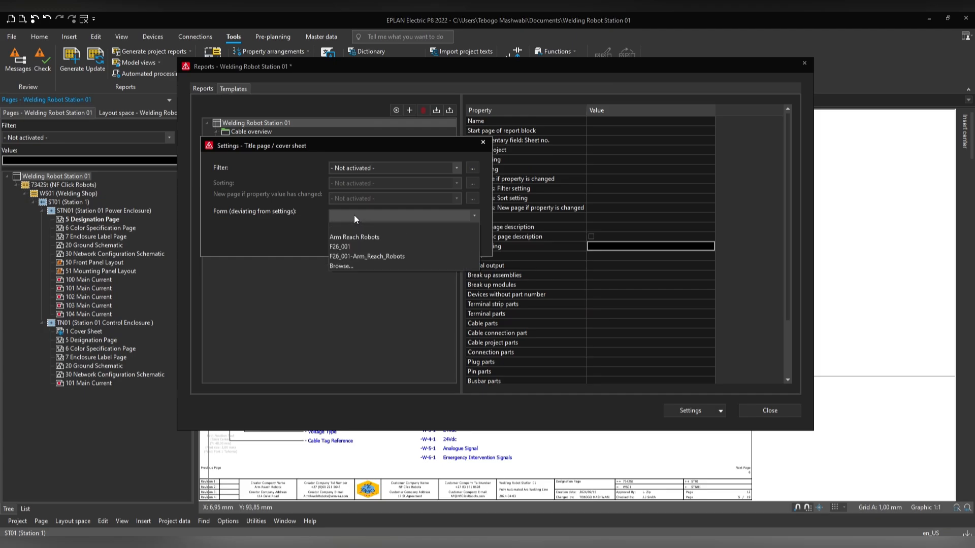
pyautogui.click(343, 266)
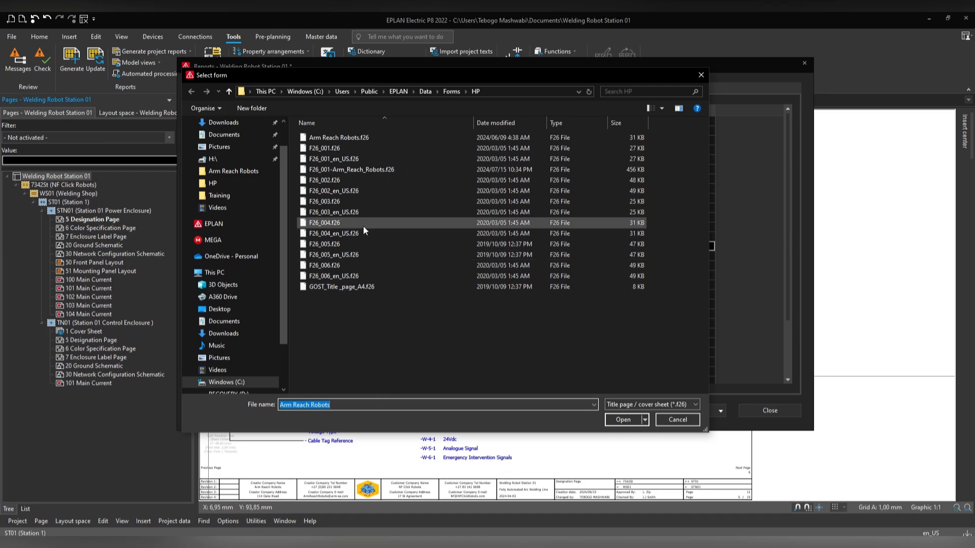
pyautogui.click(345, 136)
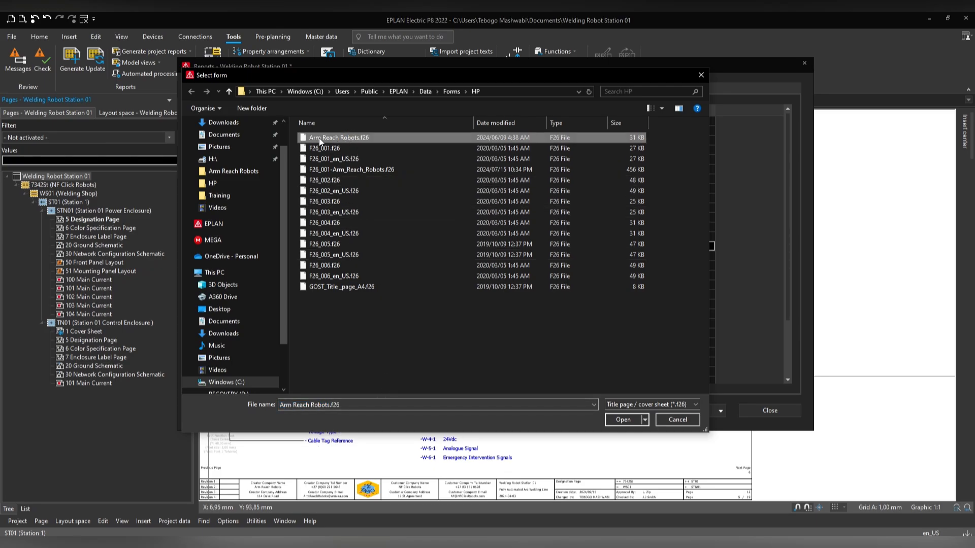
pyautogui.click(622, 420)
pyautogui.click(393, 233)
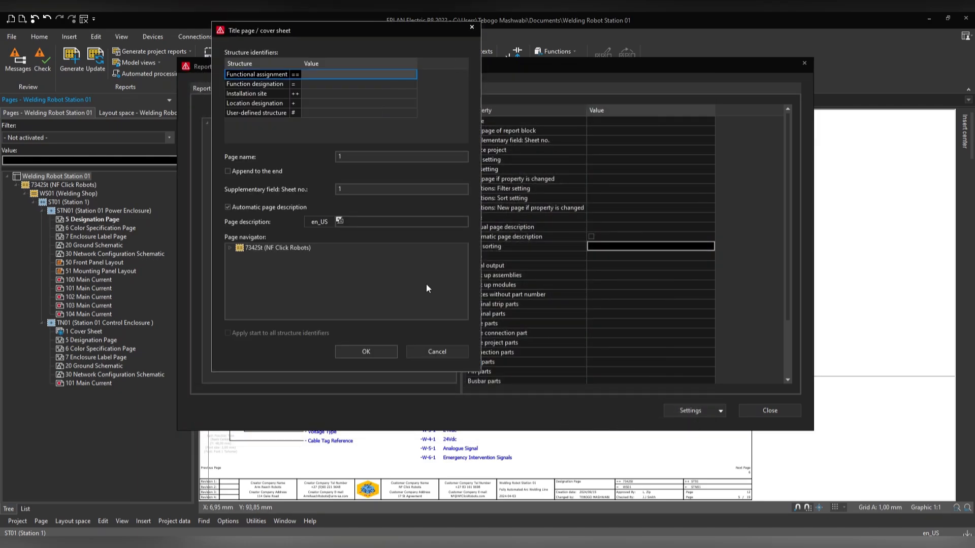
# Step: Assign the structure identifiers 7342St, WS01 and ST01 to the title page, keep page name 1 and create the report
pyautogui.click(318, 75)
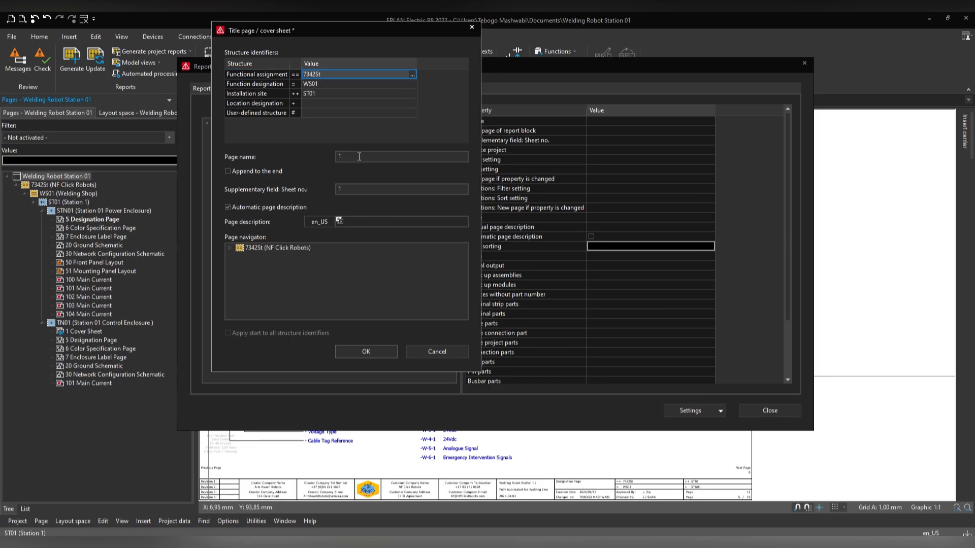
pyautogui.click(359, 156)
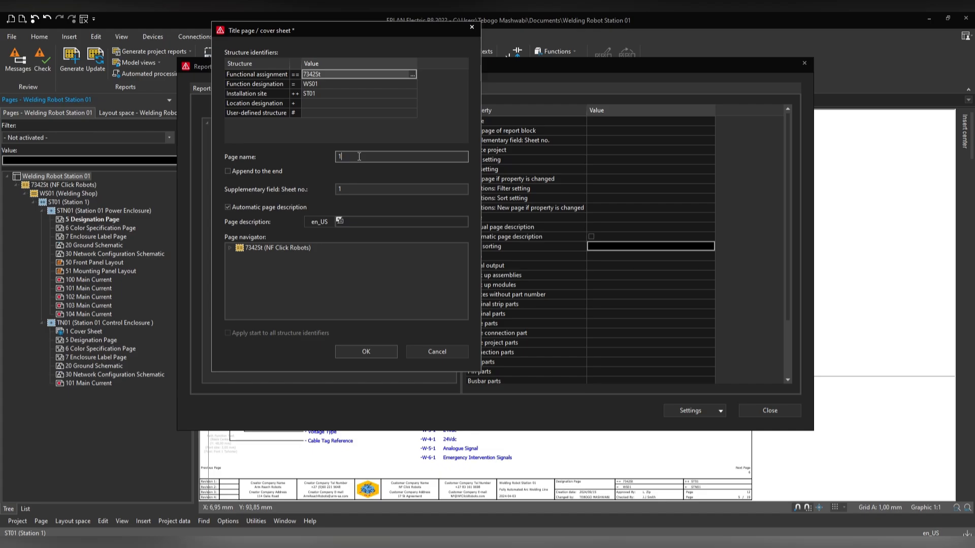
pyautogui.click(380, 352)
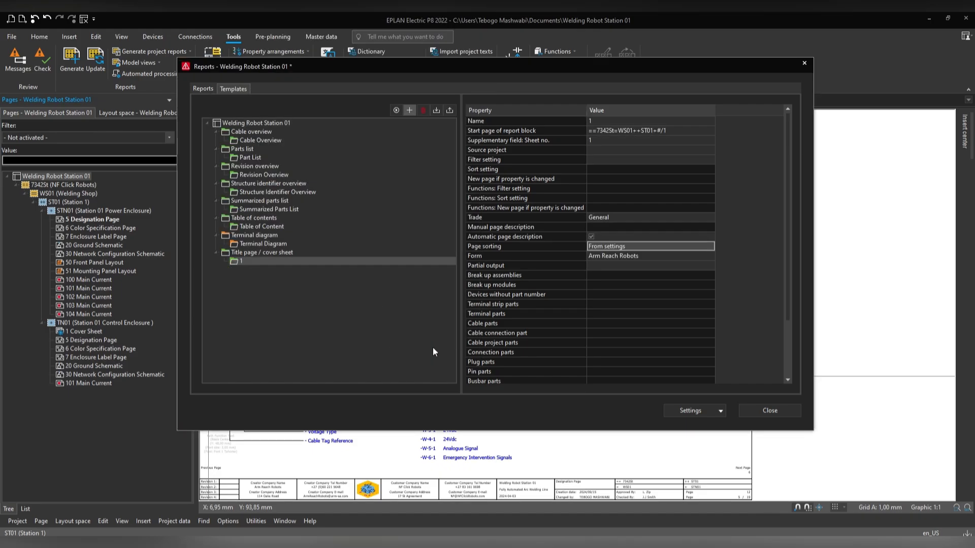
# Step: Name the title page report "Cover Sheet" and replace its automatic page description with the manual description "Title Page"
pyautogui.click(607, 120)
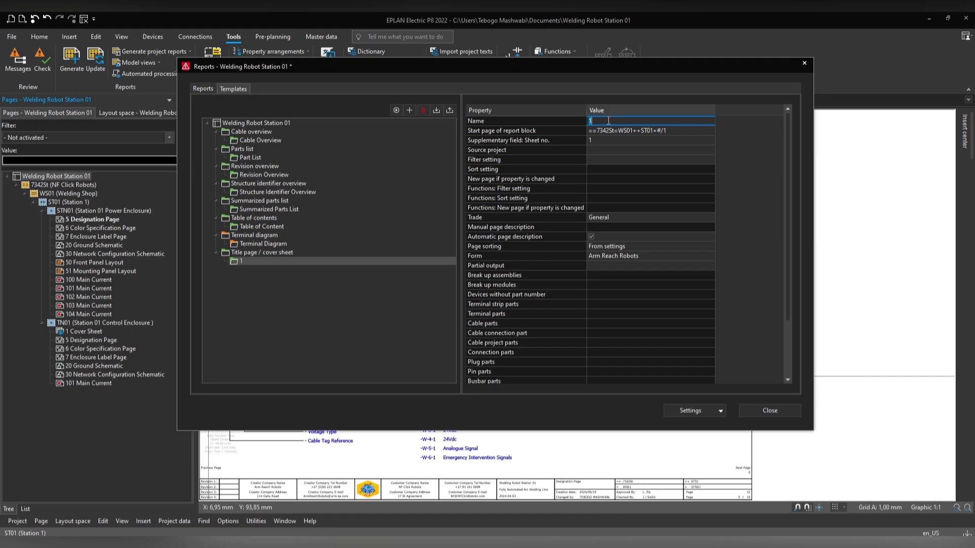
pyautogui.write('Cover Sheet')
pyautogui.click(603, 227)
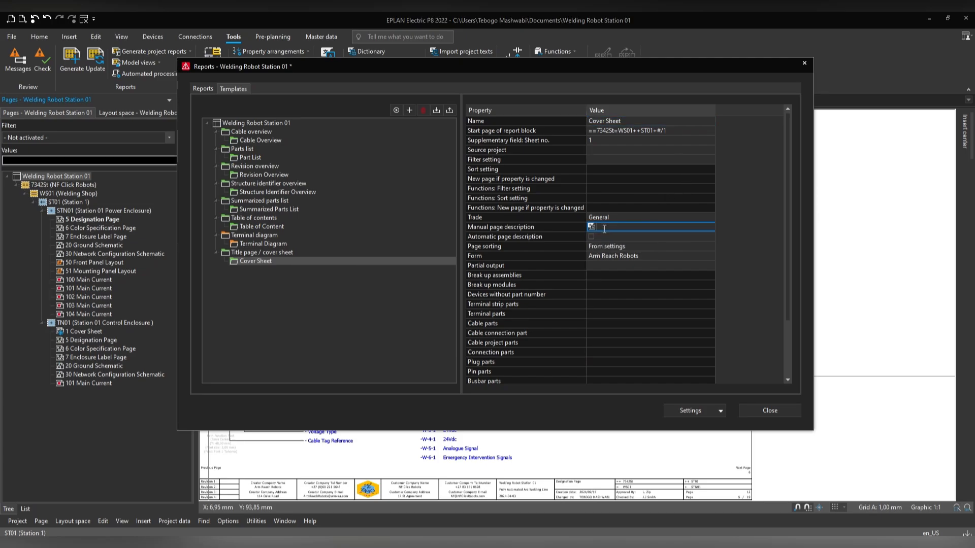
pyautogui.write('Cover Sheet')
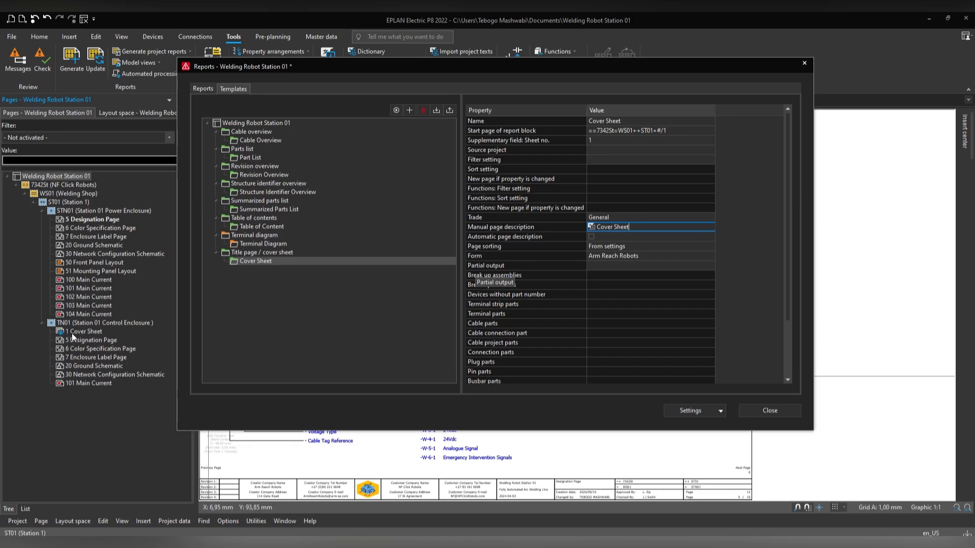
pyautogui.moveTo(630, 227); pyautogui.dragTo(594, 228)
pyautogui.write('Ti')
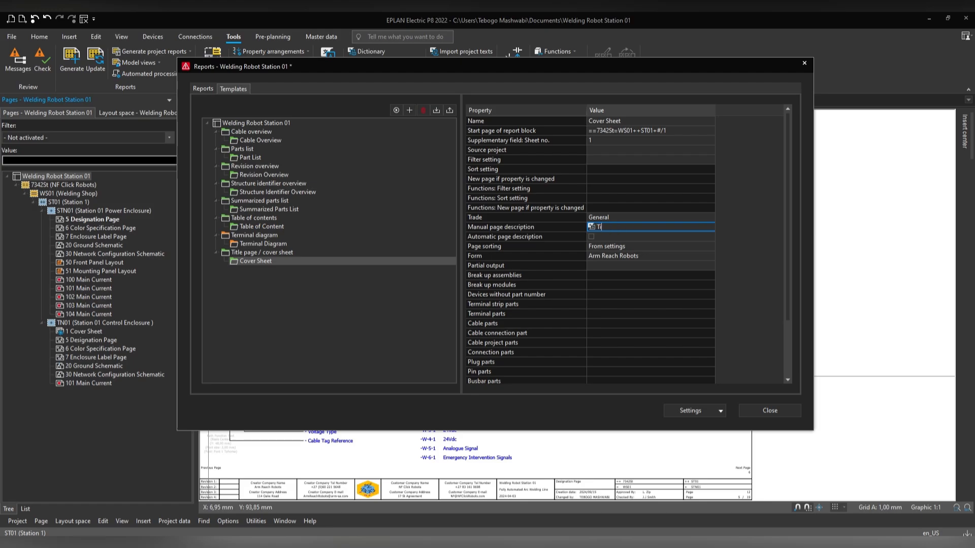
pyautogui.write('tle Page')
# Step: Set the page sorting of the Cover Sheet report to structure identifiers, sorted by location designation
pyautogui.click(521, 247)
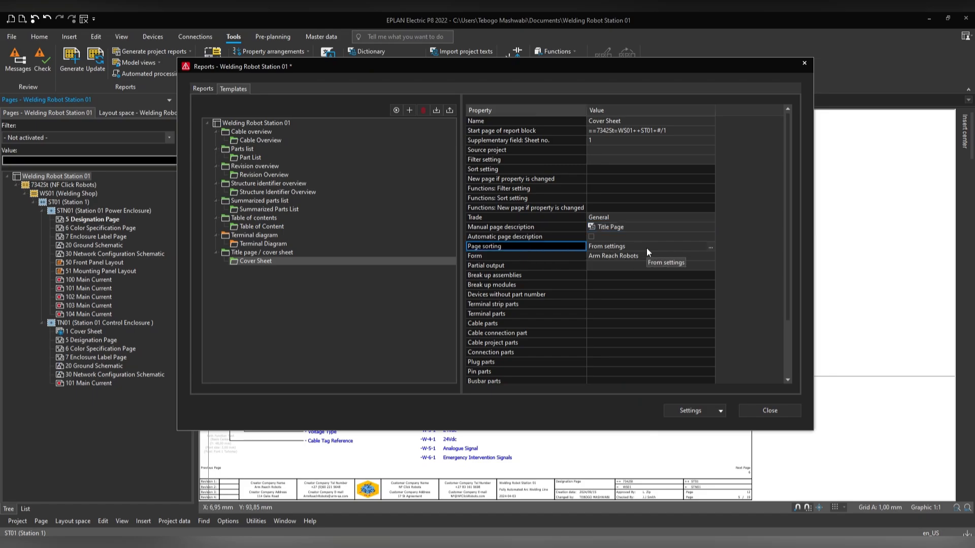
pyautogui.click(711, 247)
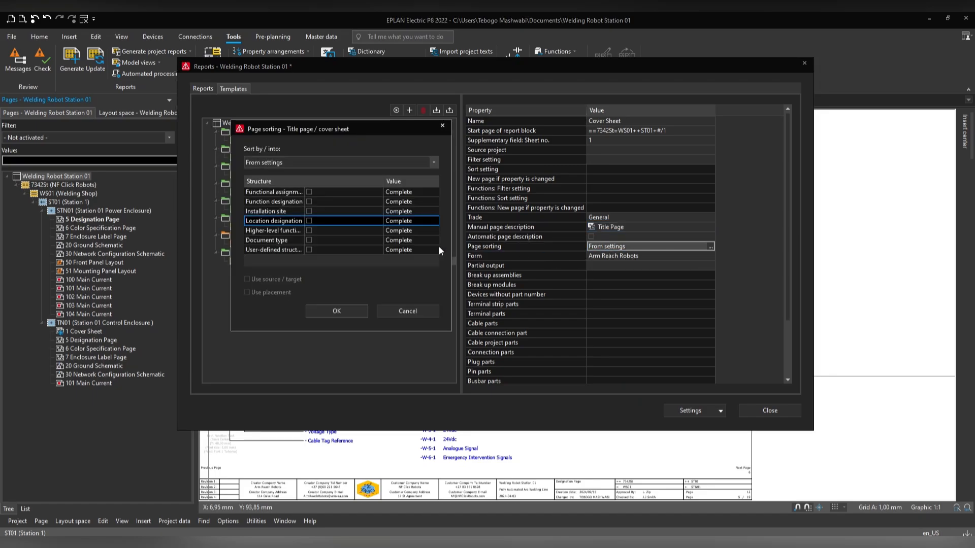
pyautogui.click(285, 163)
pyautogui.click(276, 194)
pyautogui.click(284, 159)
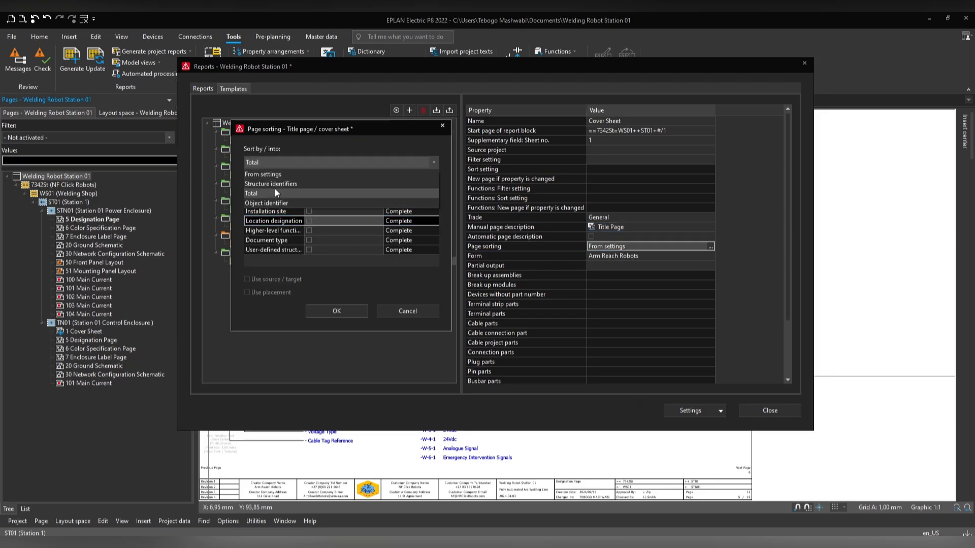
pyautogui.click(275, 184)
pyautogui.click(309, 221)
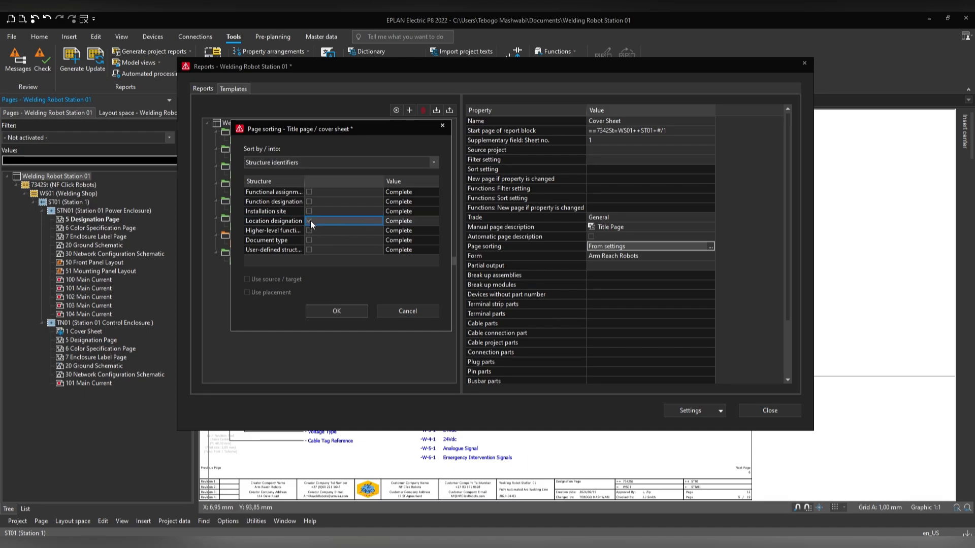
pyautogui.click(354, 309)
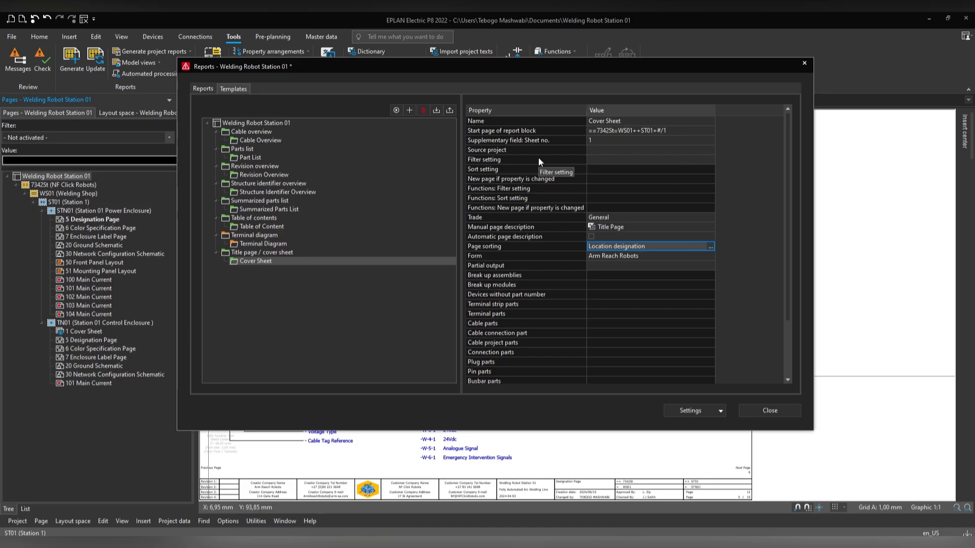
# Step: Generate all configured reports for the Welding Robot Station 01 project and close the report settings
pyautogui.click(523, 161)
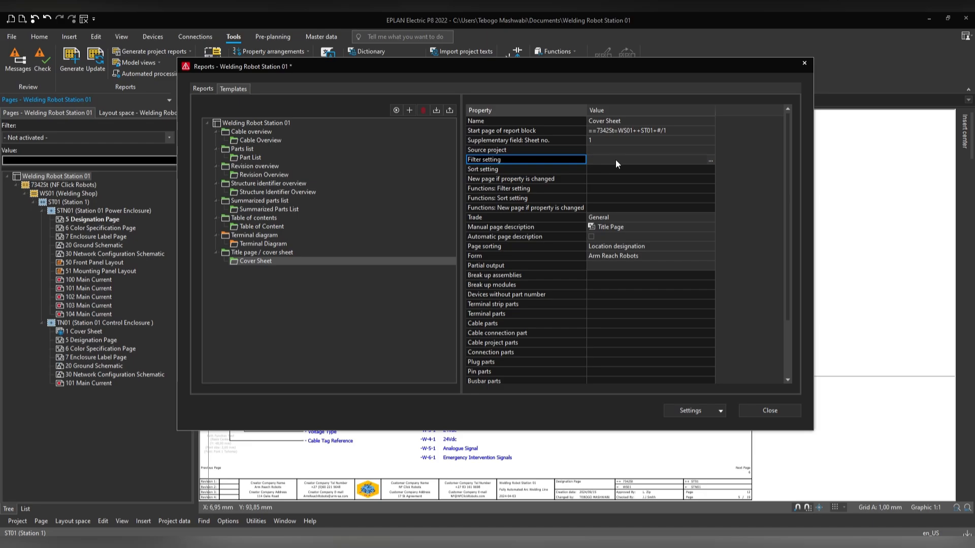
pyautogui.click(391, 123)
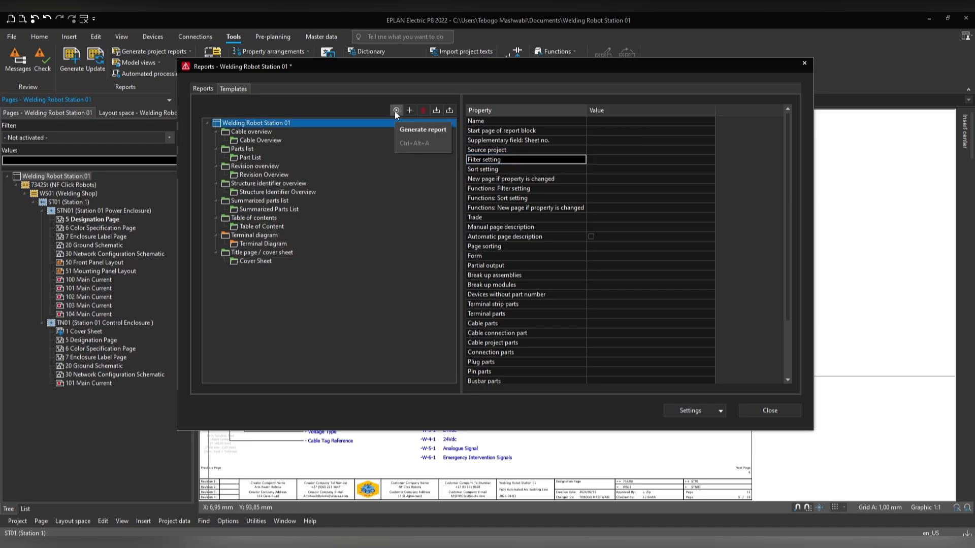
pyautogui.click(396, 110)
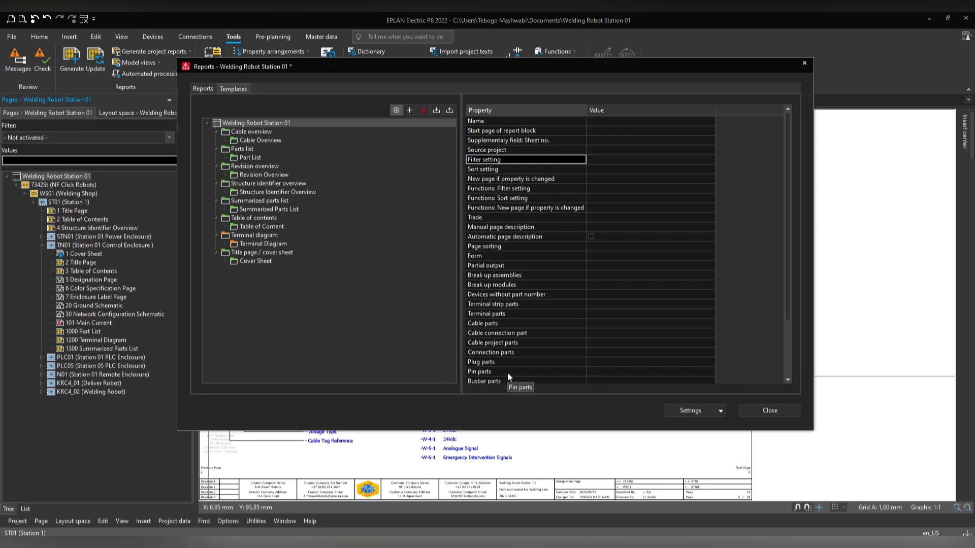
pyautogui.click(786, 410)
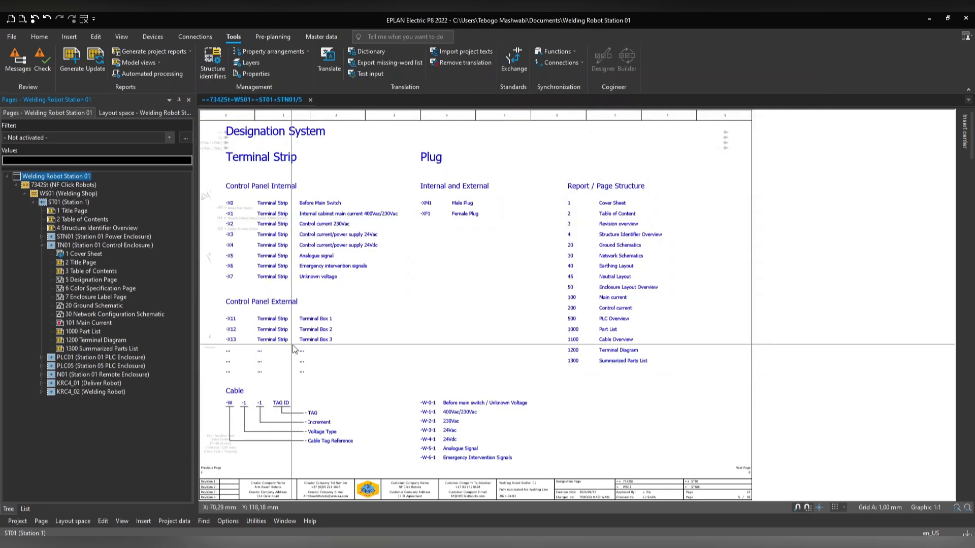
# Step: Examine the generated report pages under PLC01, PLC05, N01, KRC4_01 and KRC4_02 in the page tree
pyautogui.click(41, 358)
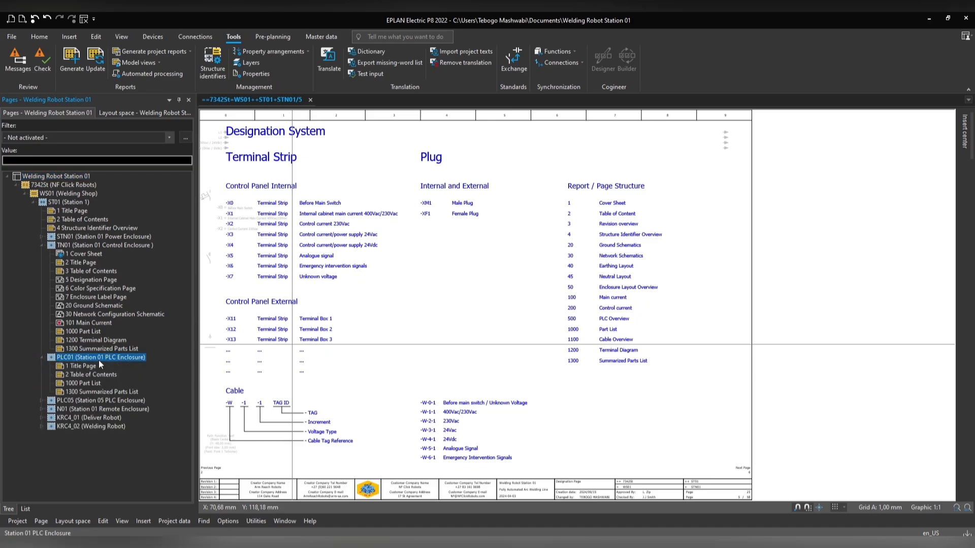
pyautogui.click(41, 401)
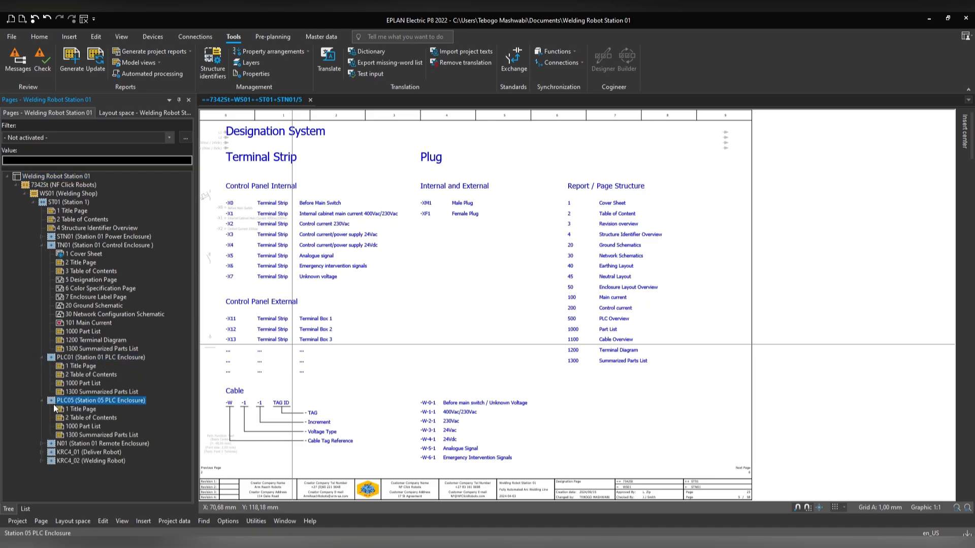
pyautogui.click(41, 444)
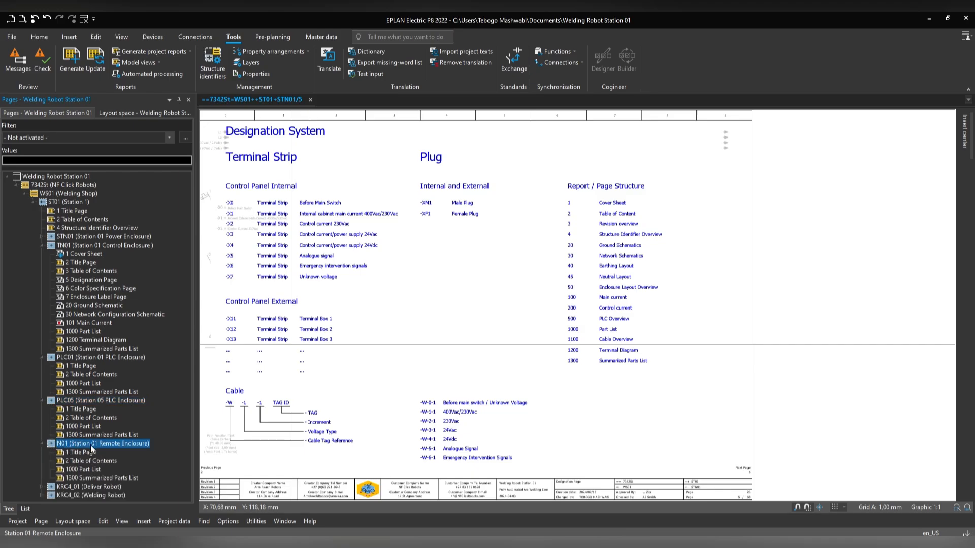
pyautogui.click(42, 487)
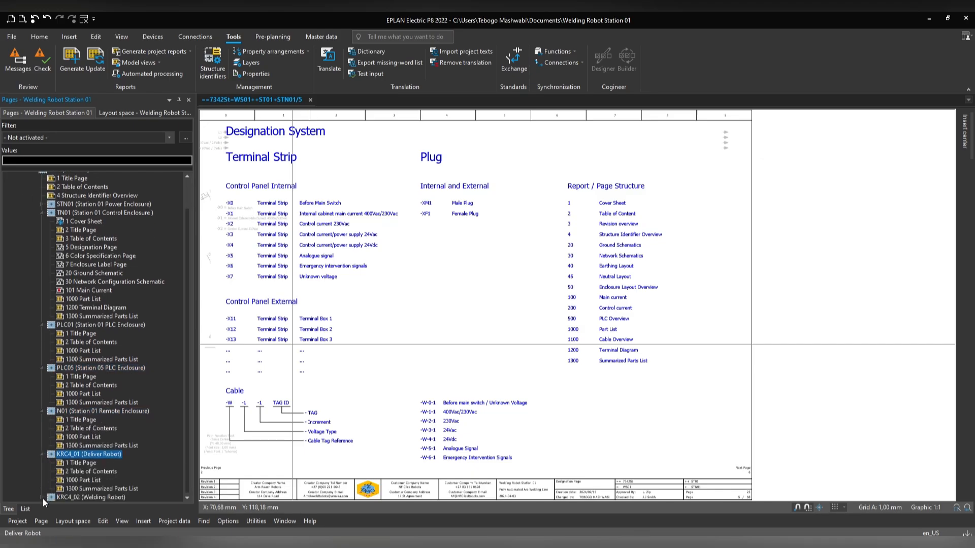
pyautogui.click(41, 496)
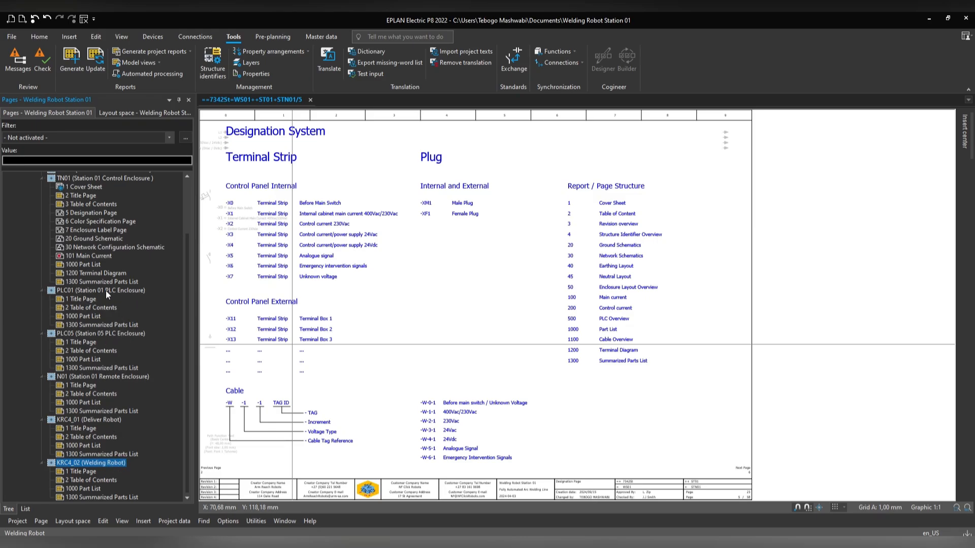
# Step: Expand STN01 (Station 01 Power Enclosure) and examine its pages and those of TN01, PLC01, PLC05 and N01 in the page tree
pyautogui.scroll(3, 71, 355)
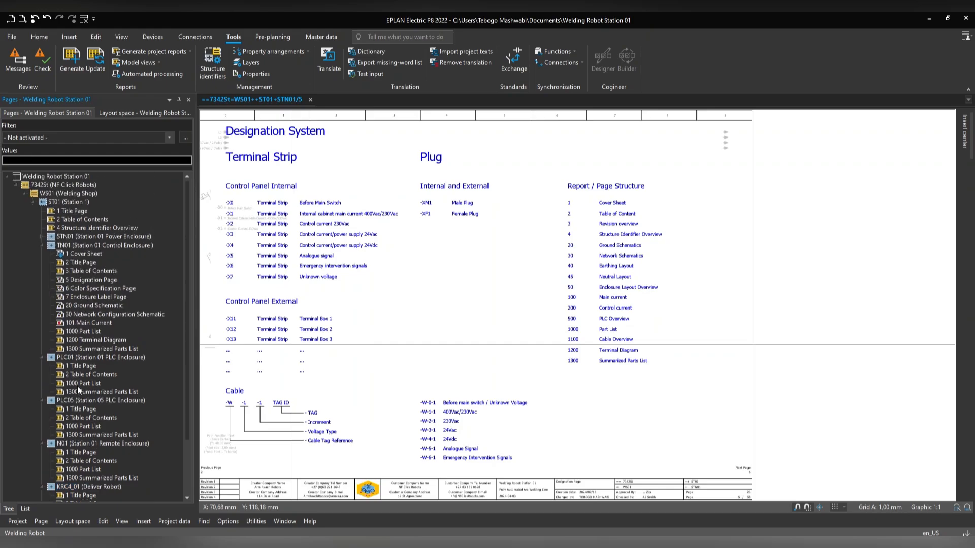
pyautogui.click(116, 237)
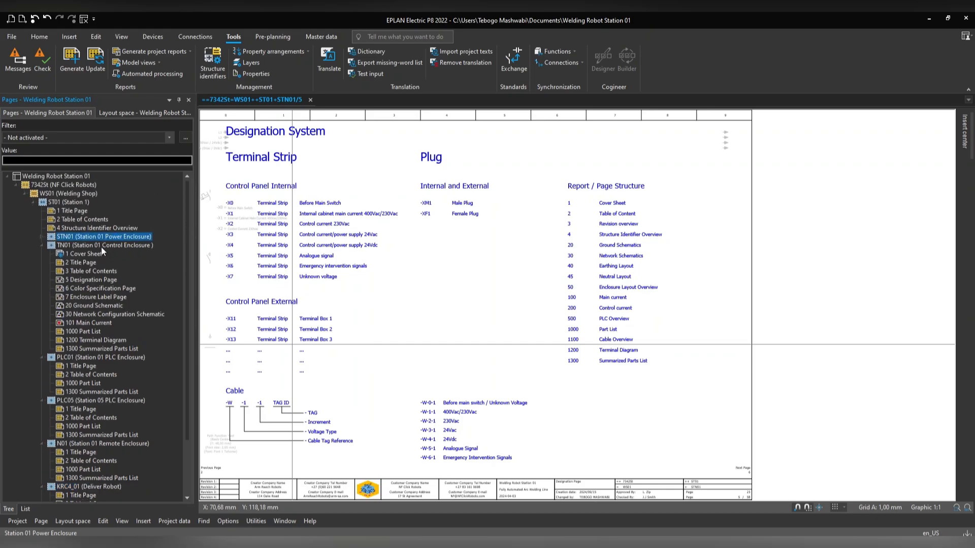
pyautogui.click(100, 245)
pyautogui.click(41, 236)
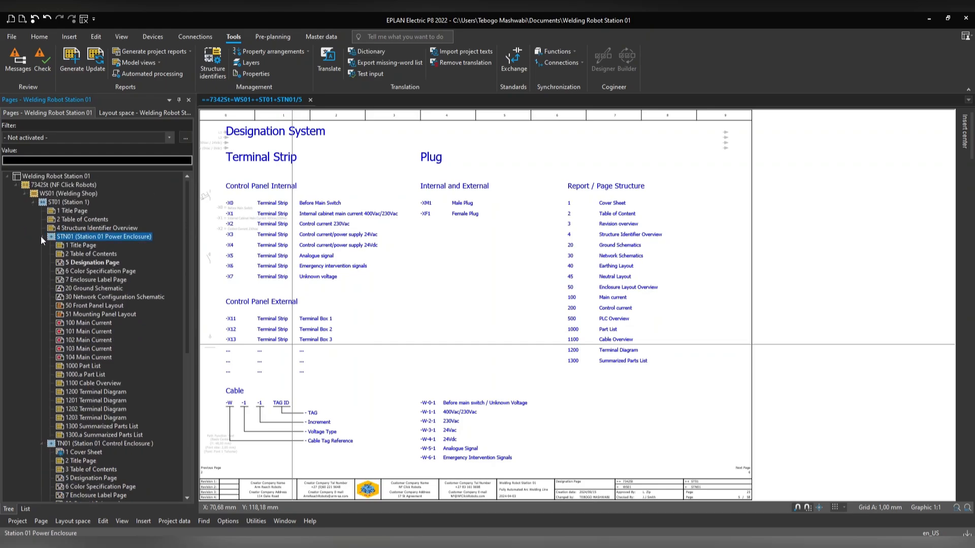
pyautogui.scroll(-6, 70, 369)
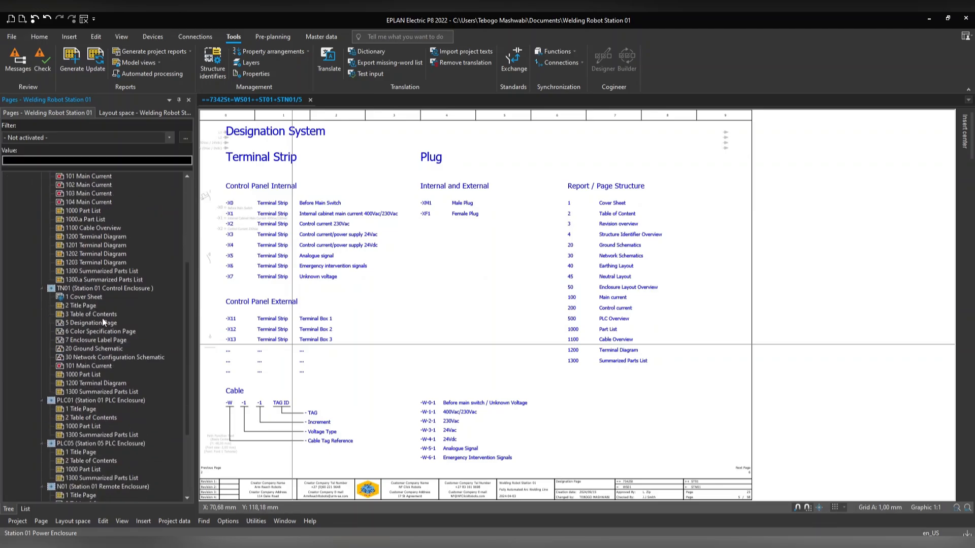
pyautogui.scroll(2, 97, 304)
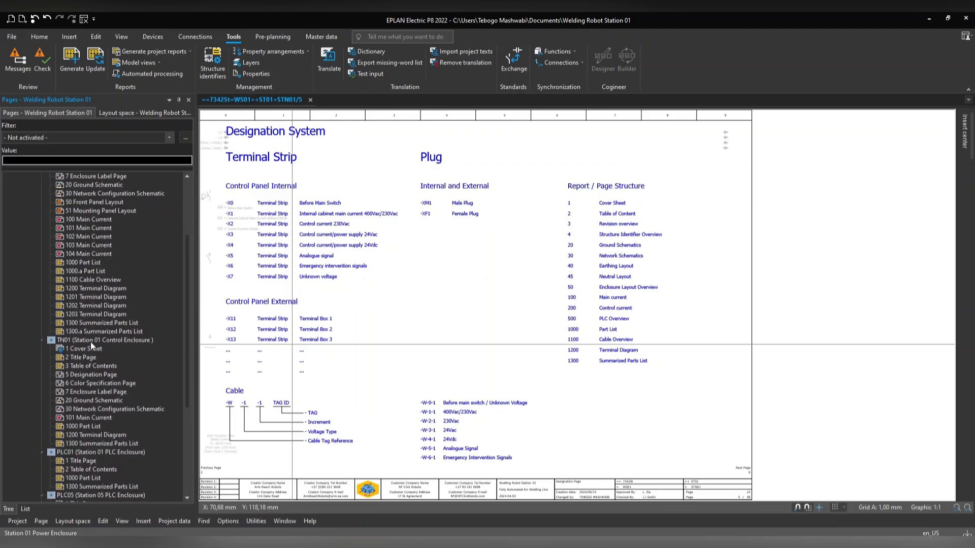
pyautogui.scroll(2, 122, 339)
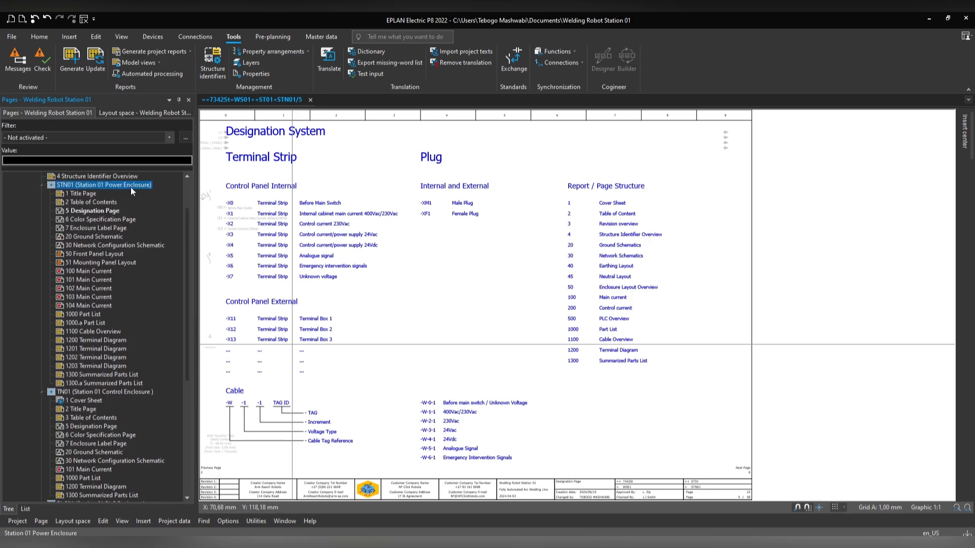
pyautogui.scroll(2, 118, 231)
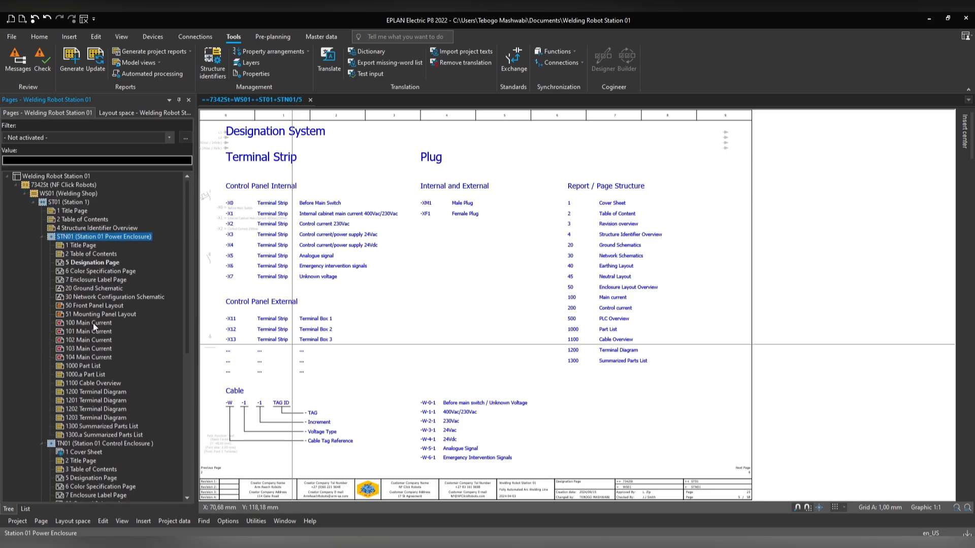
pyautogui.scroll(-10, 87, 328)
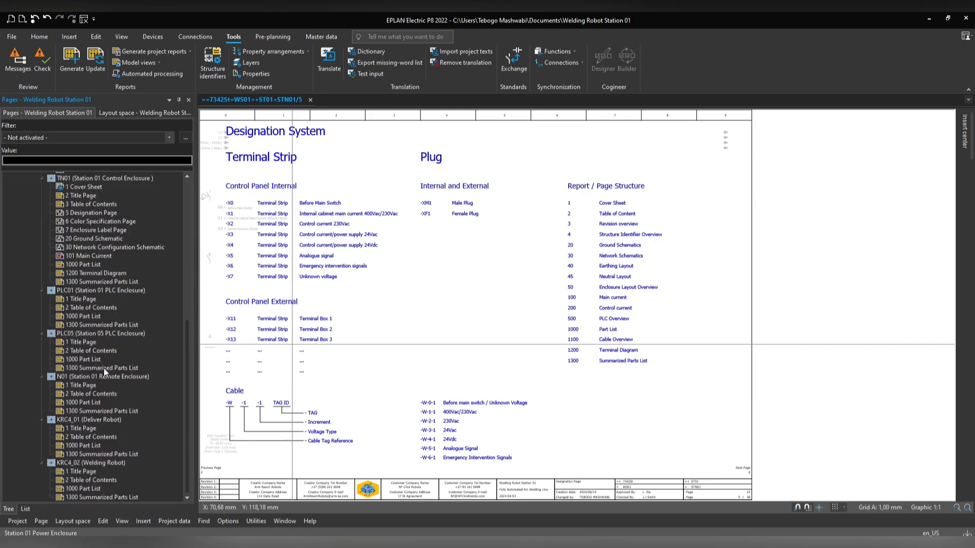
pyautogui.scroll(4, 111, 381)
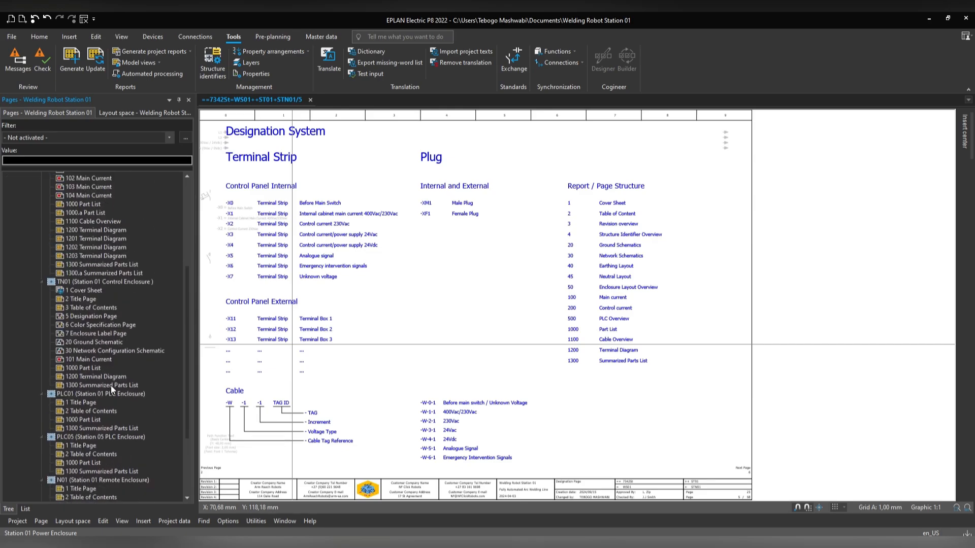
# Step: Open the Network Configuration Schematic page of TN01 and examine the KRC4_01 and KRC4_02 robot locations
pyautogui.click(102, 350)
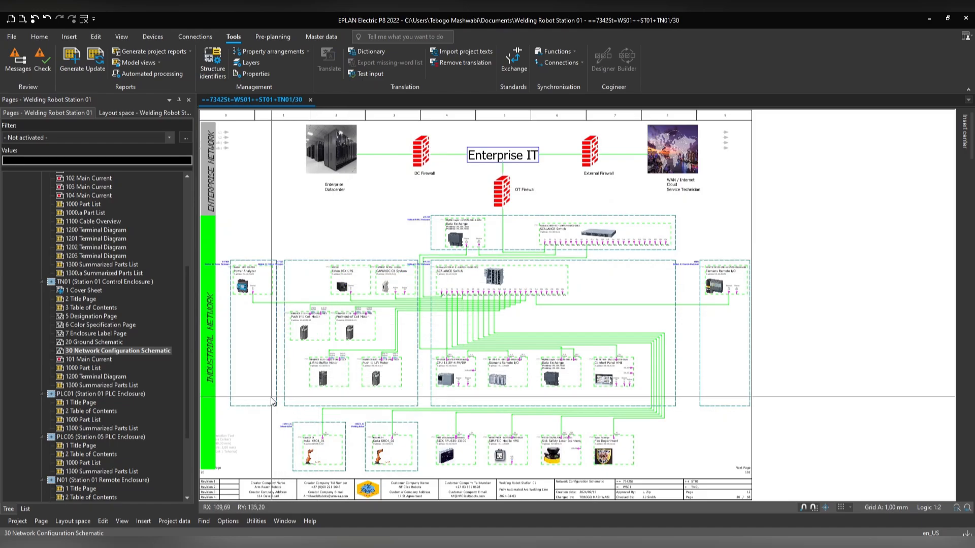
pyautogui.scroll(3, 276, 422)
pyautogui.scroll(4, 363, 435)
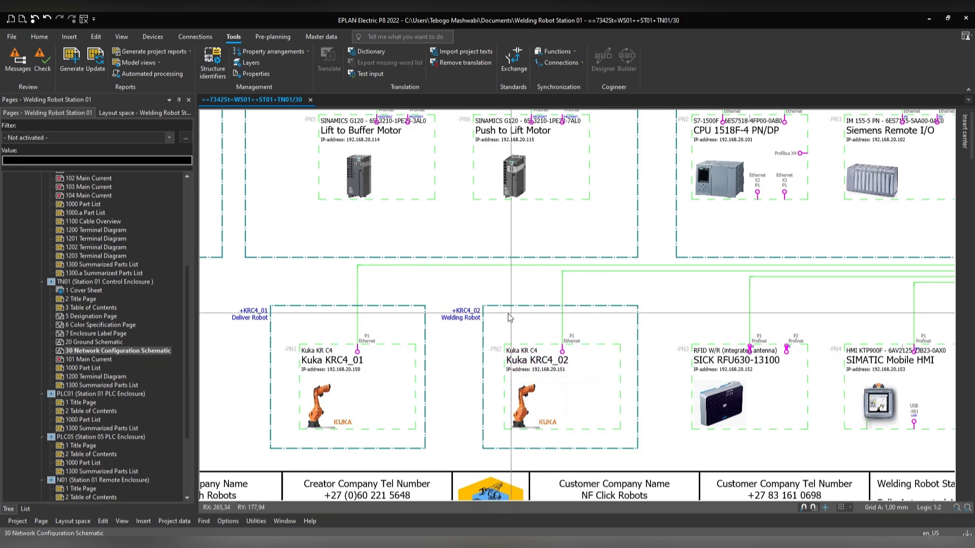
pyautogui.scroll(-1, 523, 431)
pyautogui.scroll(-2, 523, 431)
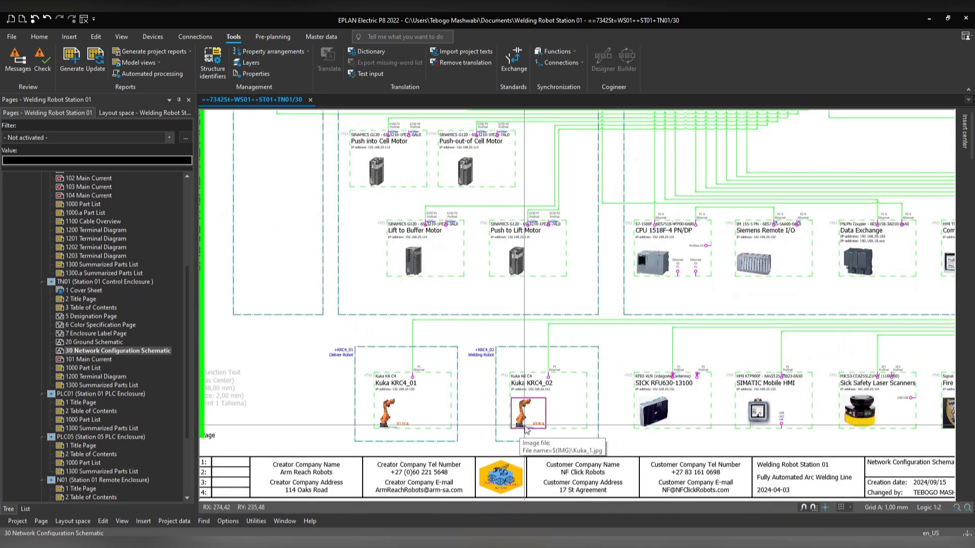
# Step: Examine the N01 remote enclosure and the PLC05 and PLC01 enclosures on the network schematic against their page tree entries
pyautogui.scroll(3, 787, 261)
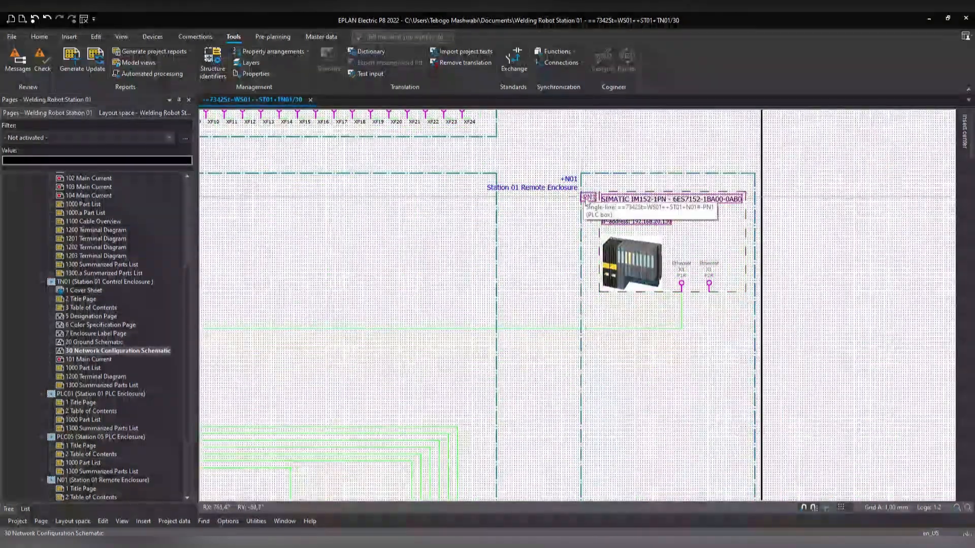
pyautogui.scroll(-3, 502, 254)
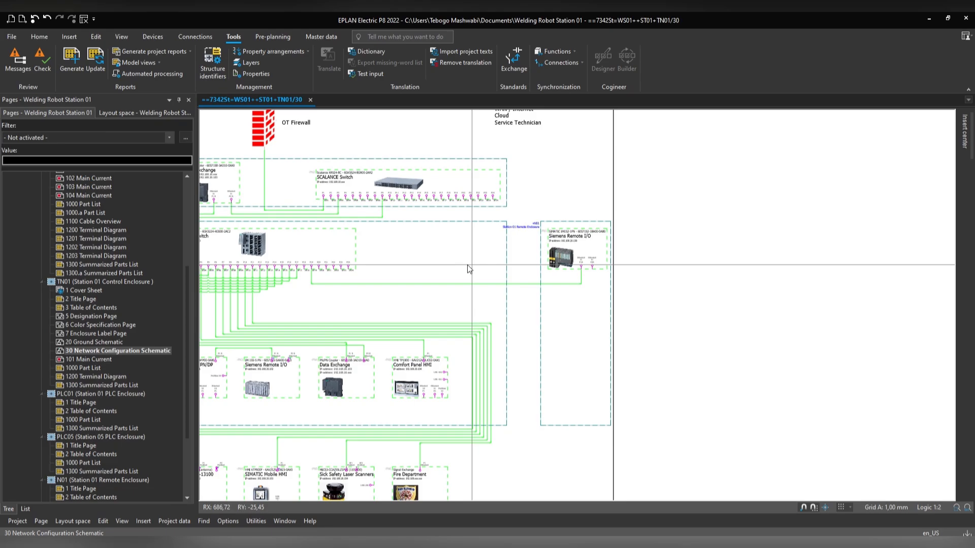
pyautogui.scroll(5, 284, 424)
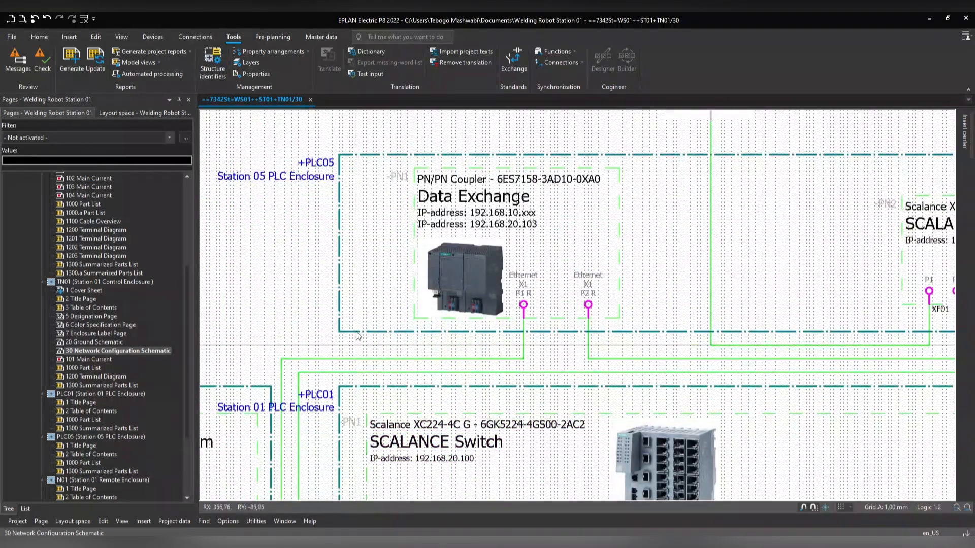
pyautogui.scroll(-2, 379, 325)
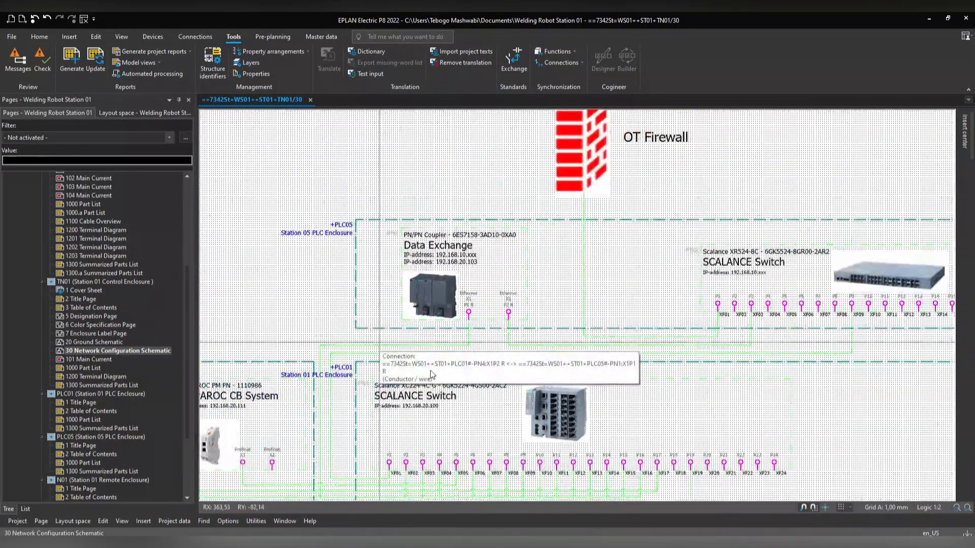
pyautogui.scroll(-1, 430, 371)
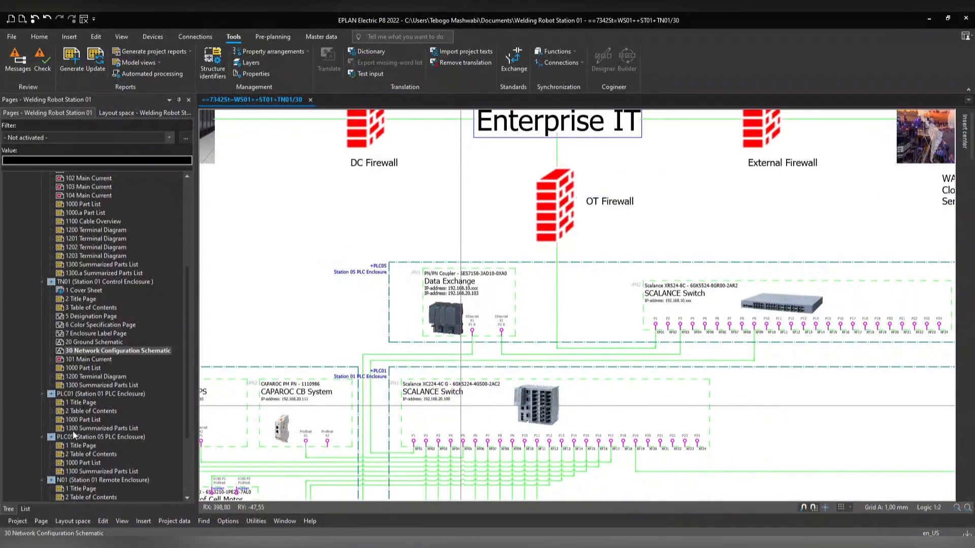
pyautogui.scroll(-4, 81, 449)
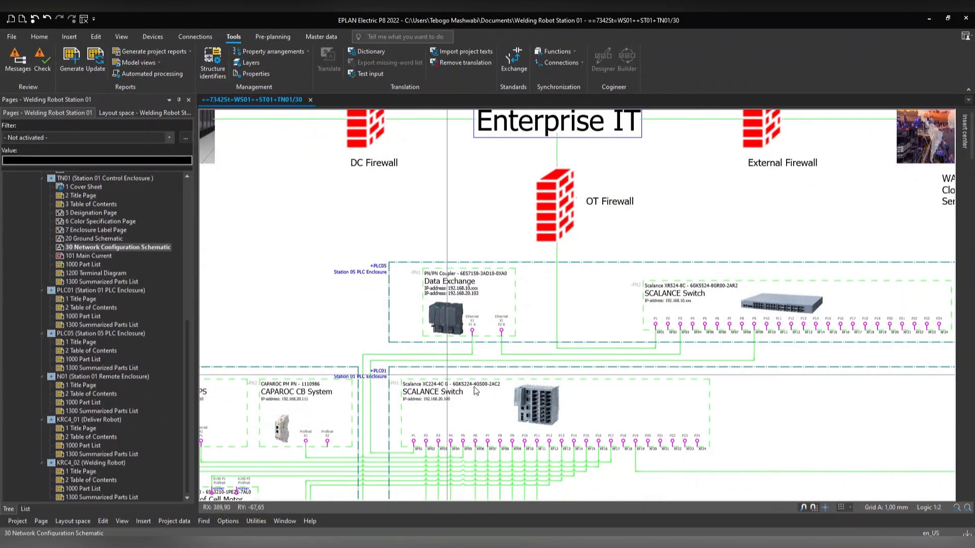
pyautogui.scroll(-2, 525, 375)
pyautogui.moveTo(518, 381); pyautogui.dragTo(520, 339, button='middle')
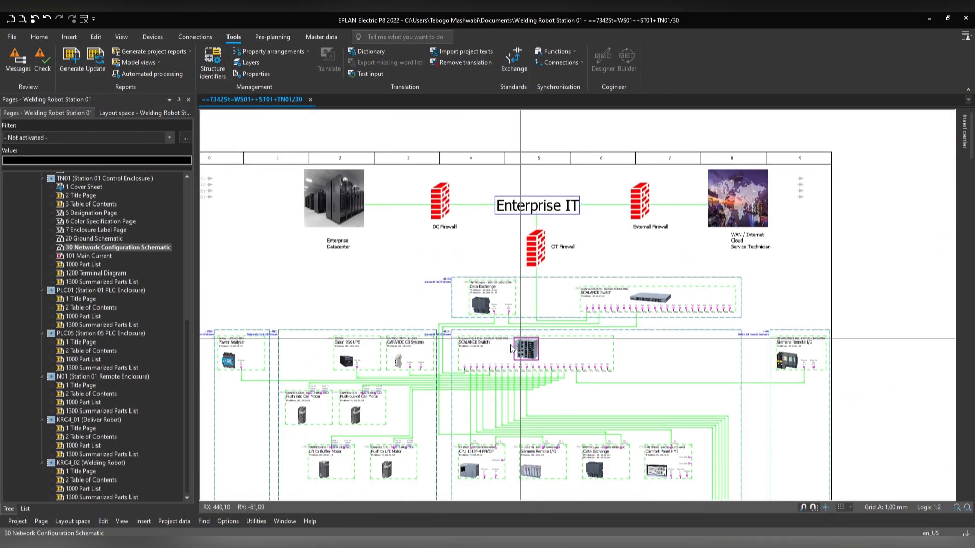
# Step: Select the Network Configuration Schematic page under STN01 and review the page tree down to the last locations
pyautogui.scroll(1, 64, 238)
pyautogui.scroll(4, 64, 242)
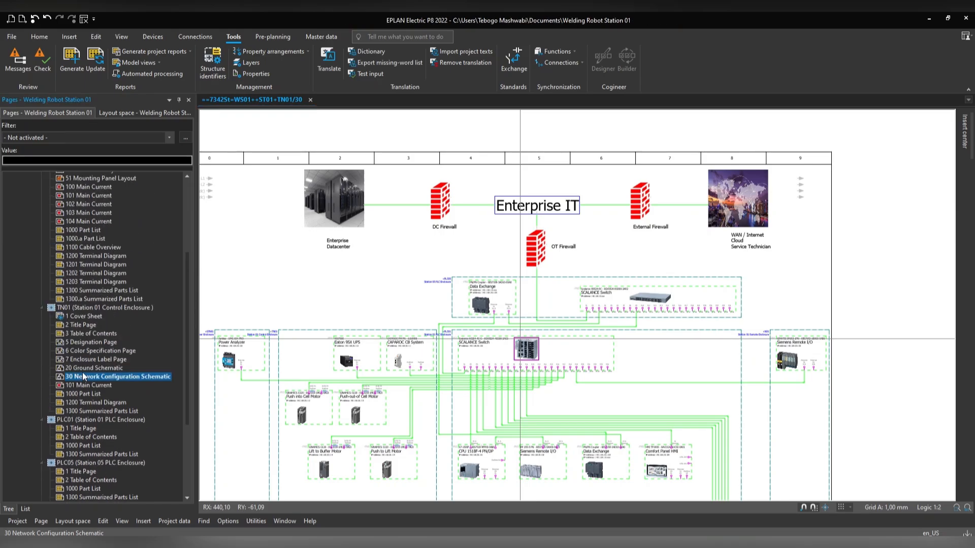
pyautogui.scroll(4, 122, 316)
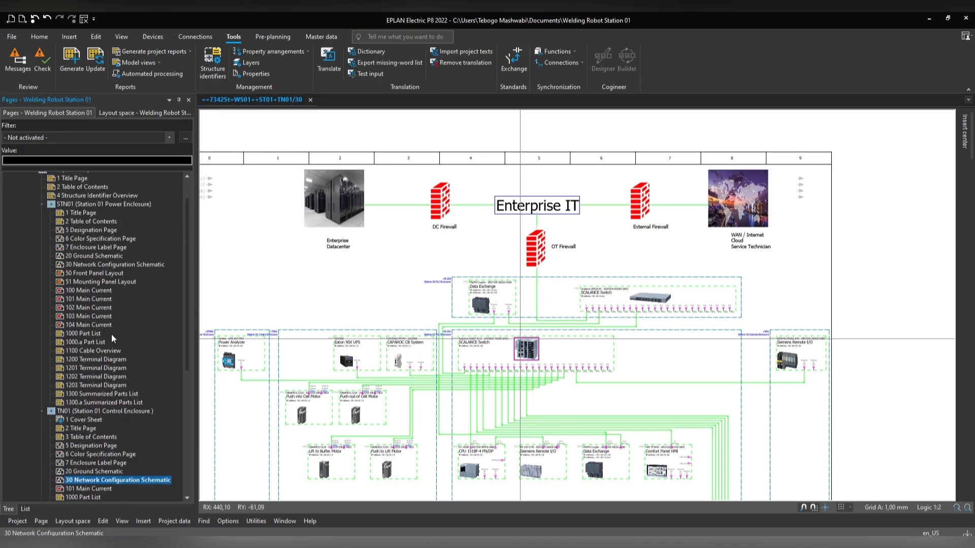
pyautogui.click(121, 265)
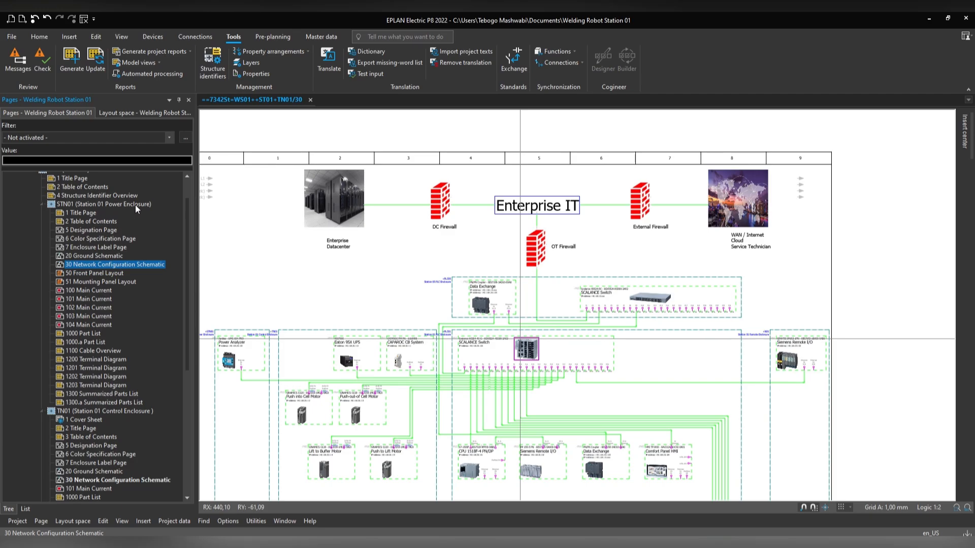
pyautogui.scroll(-9, 111, 276)
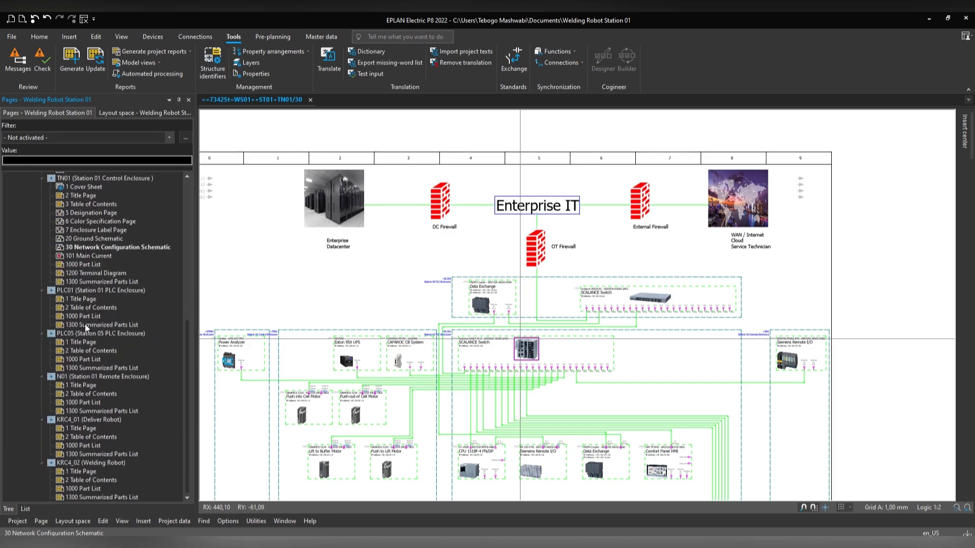
# Step: Open the Part List page of PLC01 and inspect the device tags -PN1 to -PN5
pyautogui.click(82, 317)
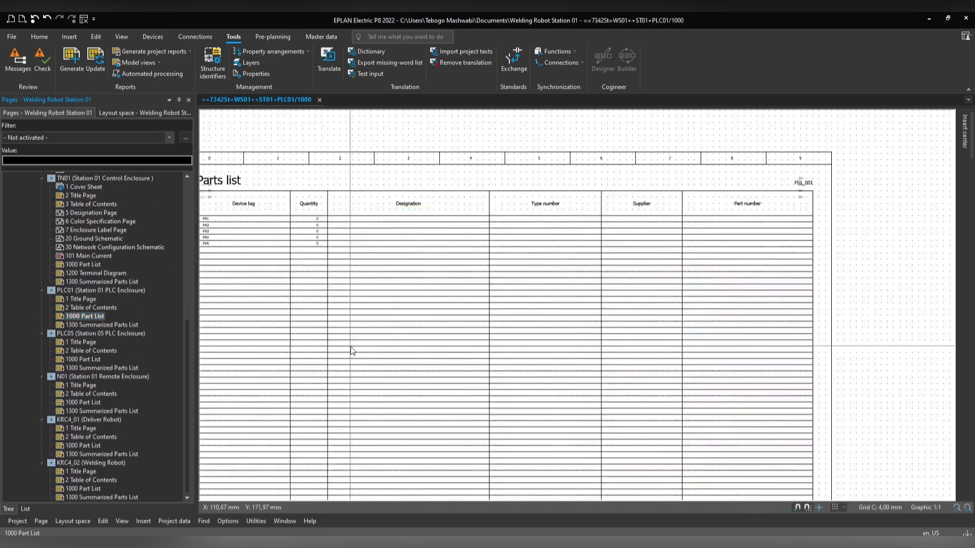
pyautogui.scroll(3, 347, 331)
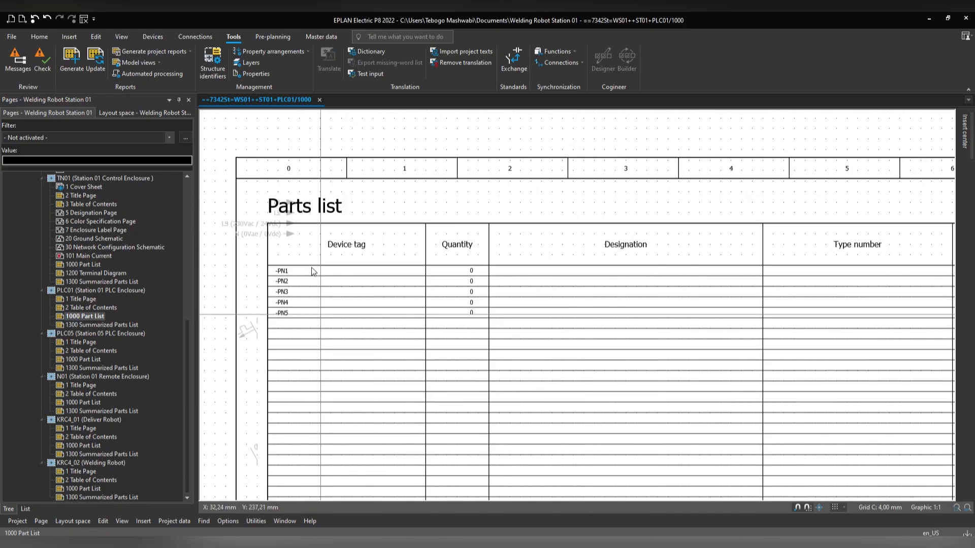
pyautogui.scroll(2, 274, 268)
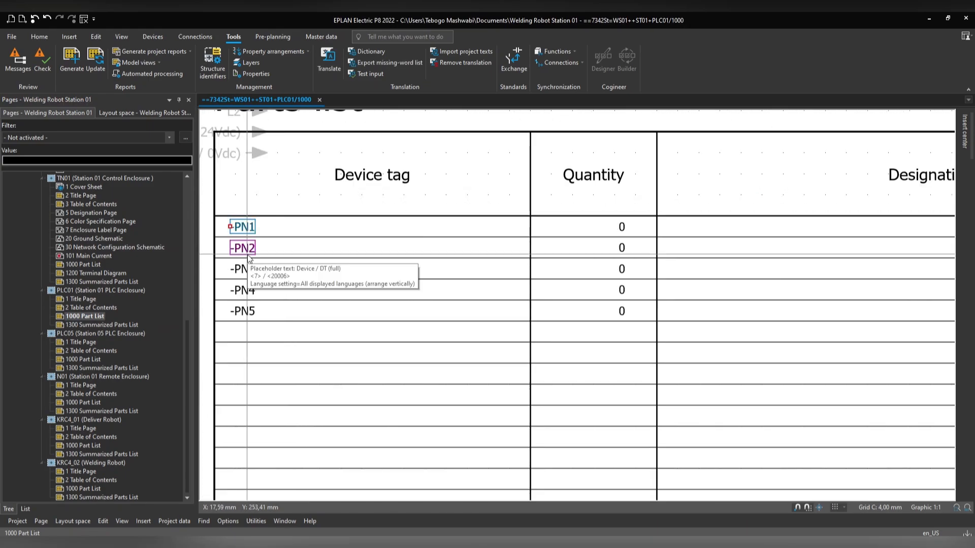
pyautogui.click(251, 248)
pyautogui.click(251, 271)
pyautogui.click(250, 292)
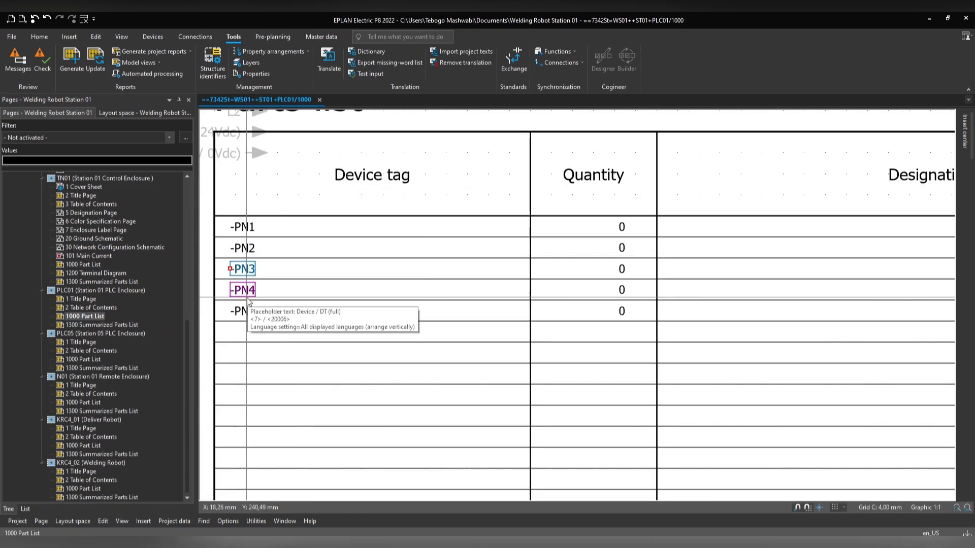
pyautogui.click(249, 306)
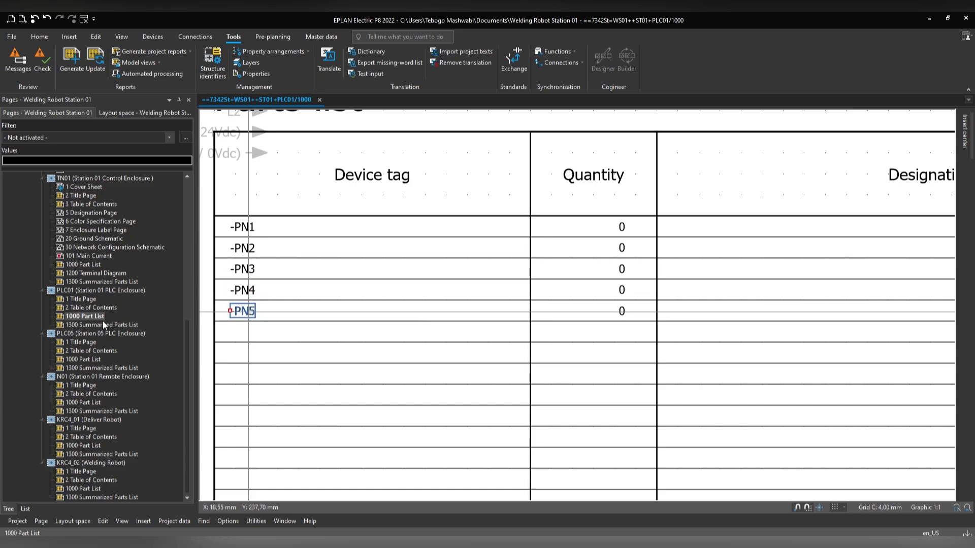
# Step: Reopen the Network Configuration Schematic page of TN01 and inspect the SCALANCE Switch tagged -PN1 in the PLC01 enclosure
pyautogui.scroll(3, 102, 321)
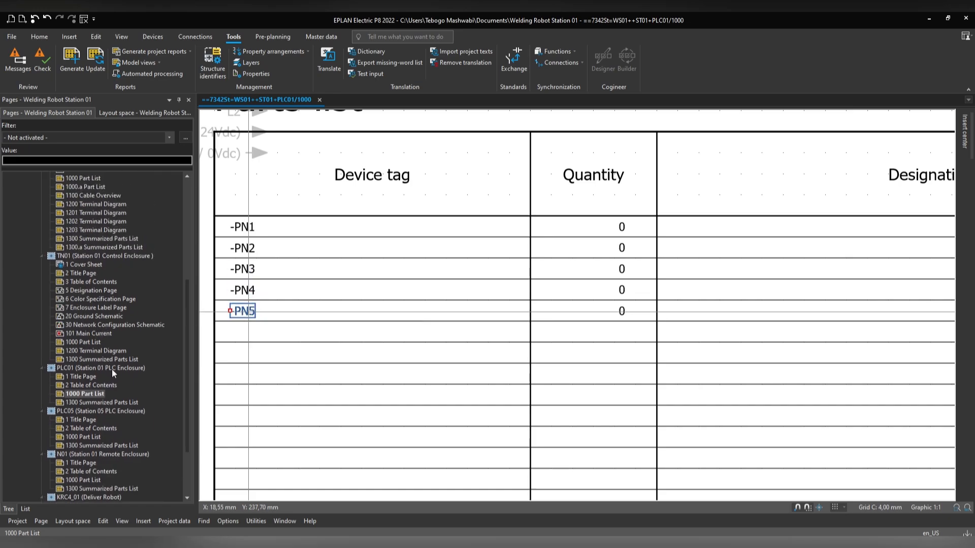
pyautogui.scroll(3, 100, 366)
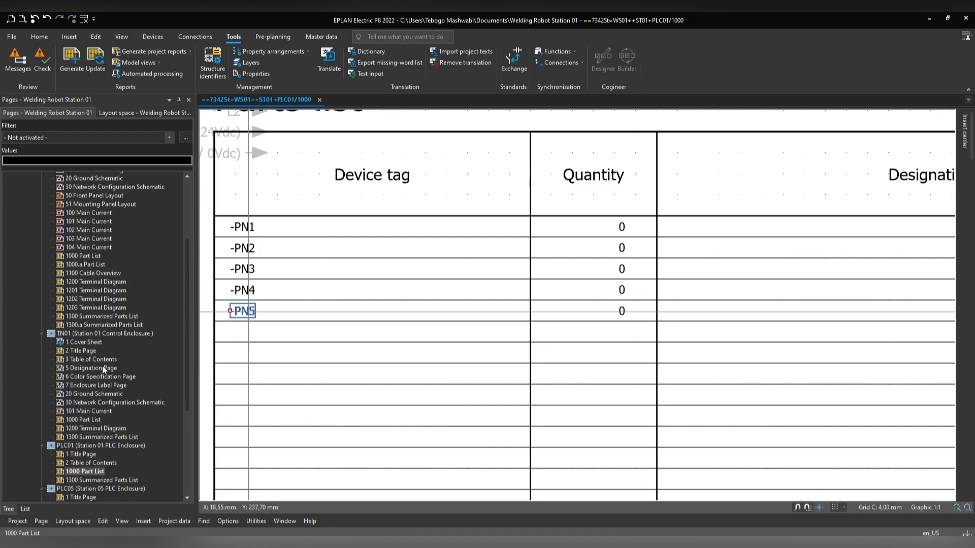
pyautogui.doubleClick(108, 404)
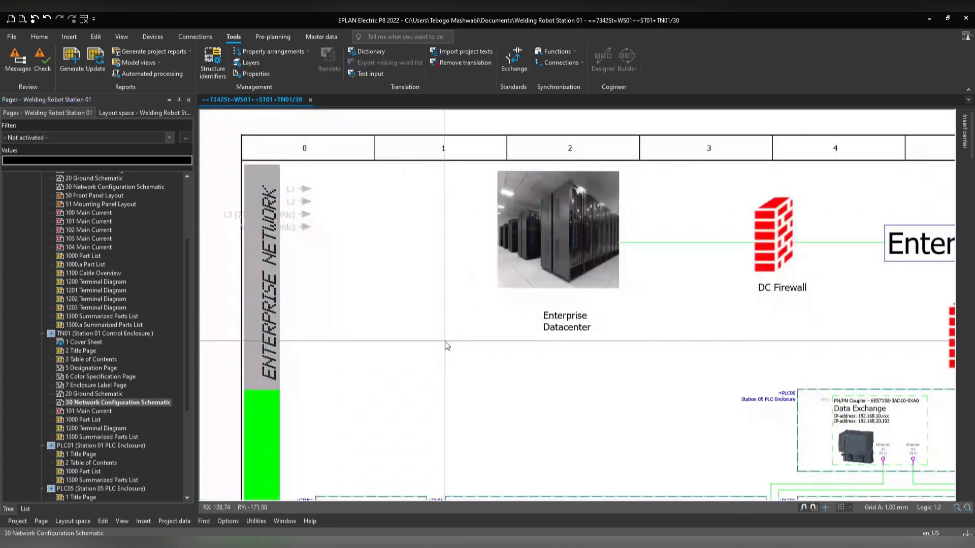
pyautogui.scroll(-2, 573, 409)
pyautogui.scroll(2, 361, 337)
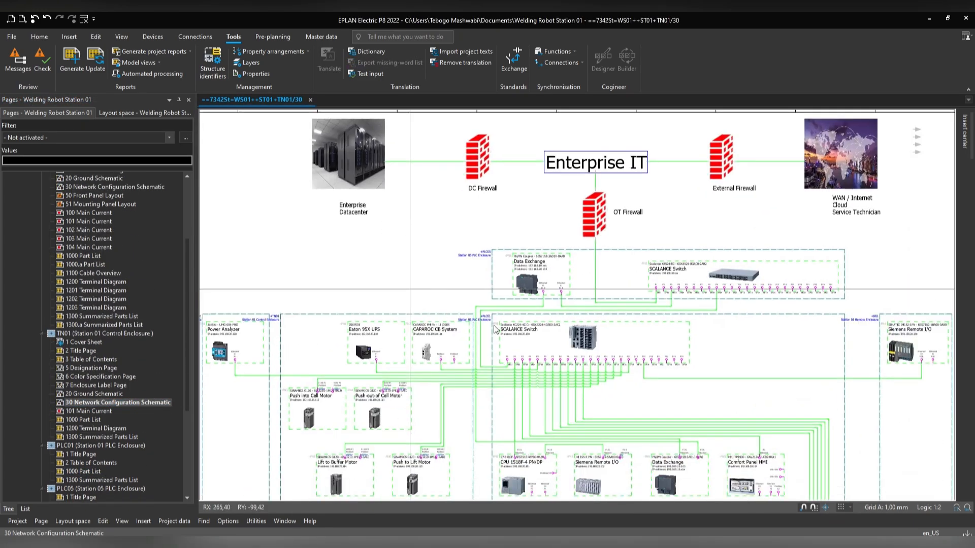
pyautogui.scroll(2, 508, 335)
pyautogui.scroll(5, 508, 335)
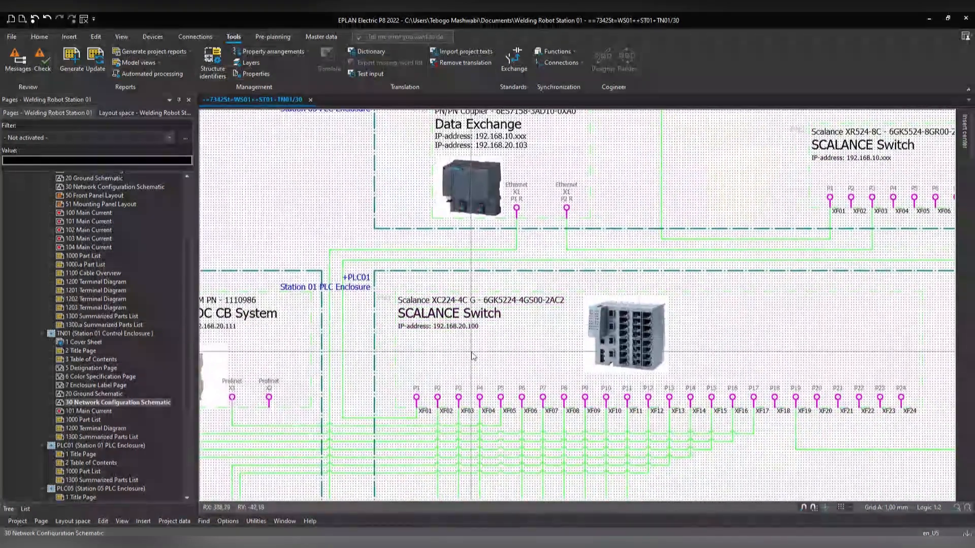
pyautogui.scroll(3, 404, 307)
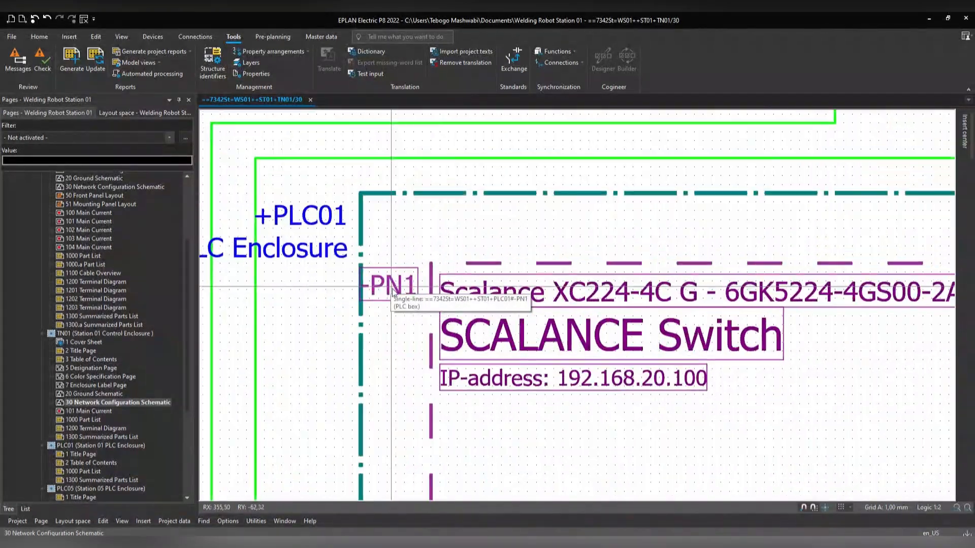
pyautogui.scroll(-1, 401, 307)
pyautogui.scroll(-2, 399, 304)
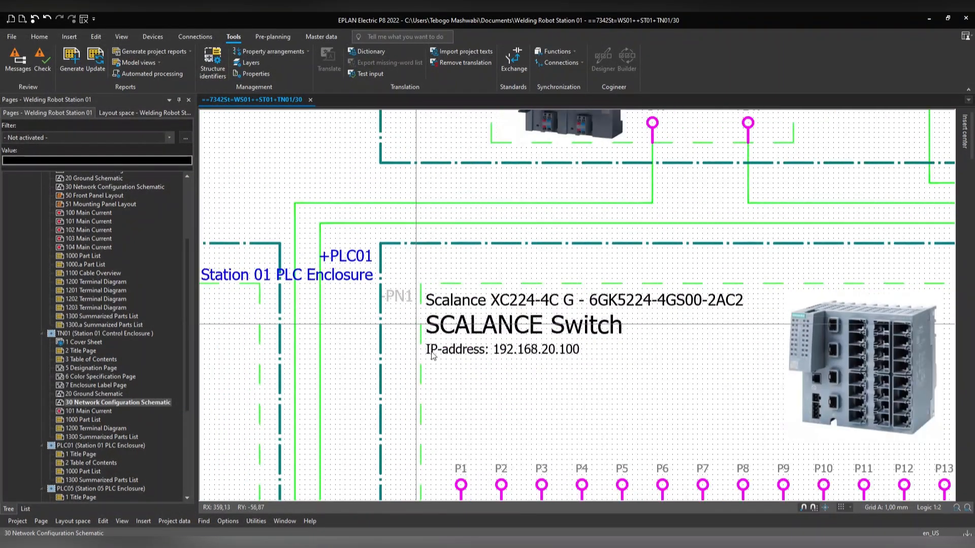
# Step: Inspect the devices tagged -PN2 to -PN5 in the PLC01 enclosure on the network schematic, from the CPU 1518F-4 PN/DP to the Comfort Panel HMI
pyautogui.scroll(-3, 465, 384)
pyautogui.moveTo(473, 380); pyautogui.dragTo(425, 240, button='middle')
pyautogui.scroll(3, 469, 376)
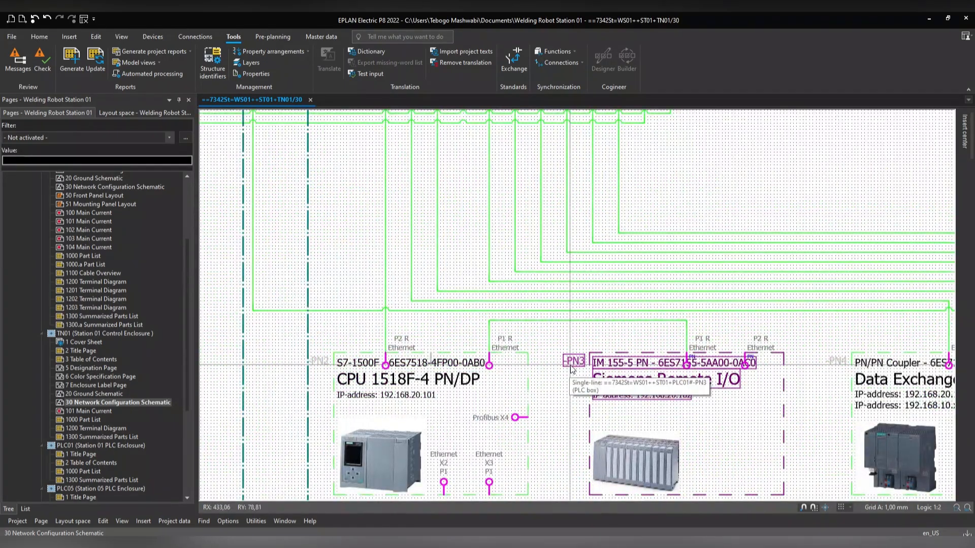
pyautogui.moveTo(790, 397); pyautogui.dragTo(358, 284, button='middle')
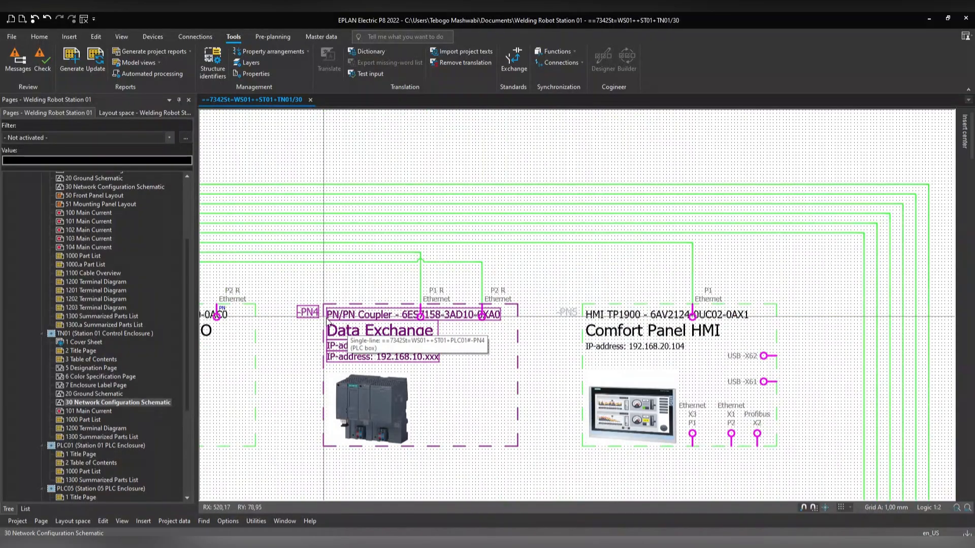
pyautogui.scroll(-2, 442, 367)
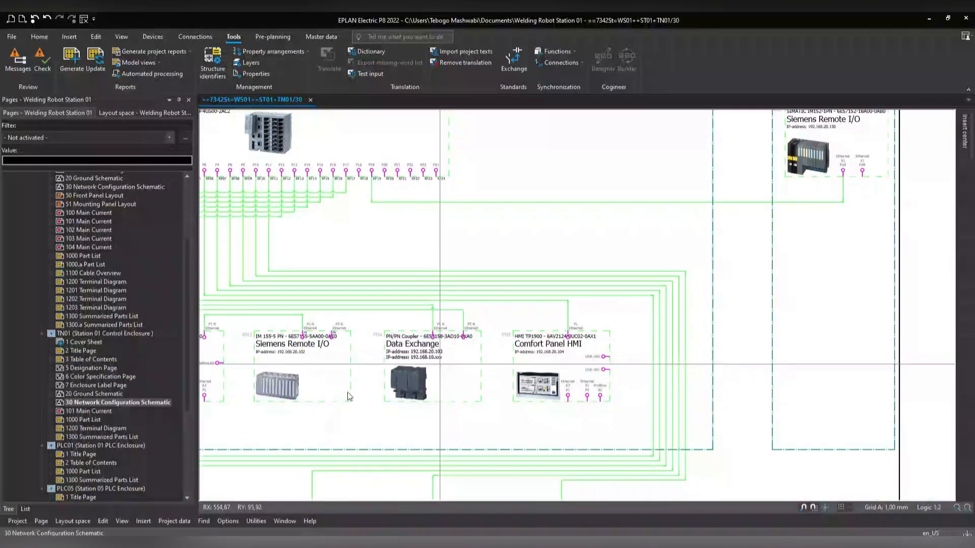
pyautogui.scroll(-2, 440, 366)
# Step: Open the Part List page of N01 (Station 01 Remote Enclosure) and inspect its device tag entries
pyautogui.scroll(-6, 98, 400)
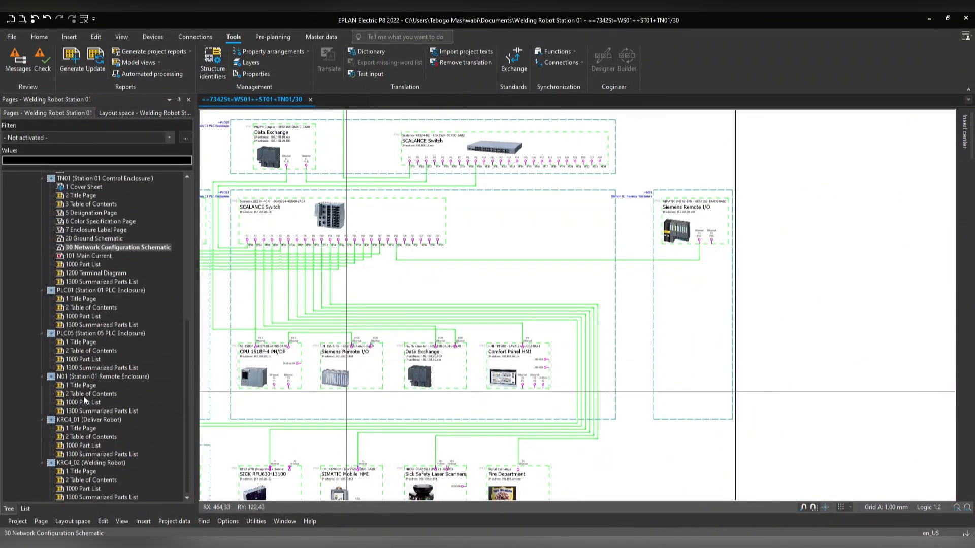
pyautogui.doubleClick(83, 402)
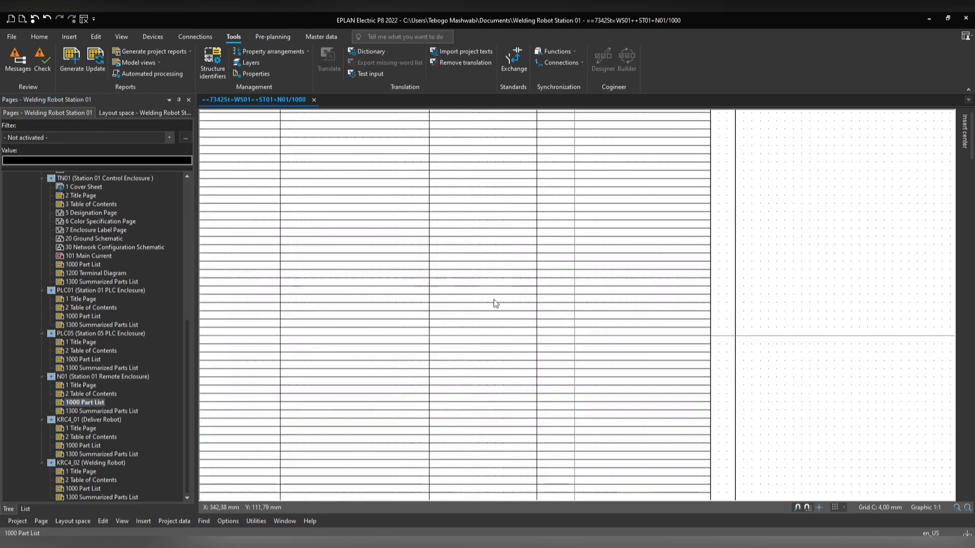
pyautogui.scroll(5, 401, 292)
pyautogui.scroll(2, 405, 293)
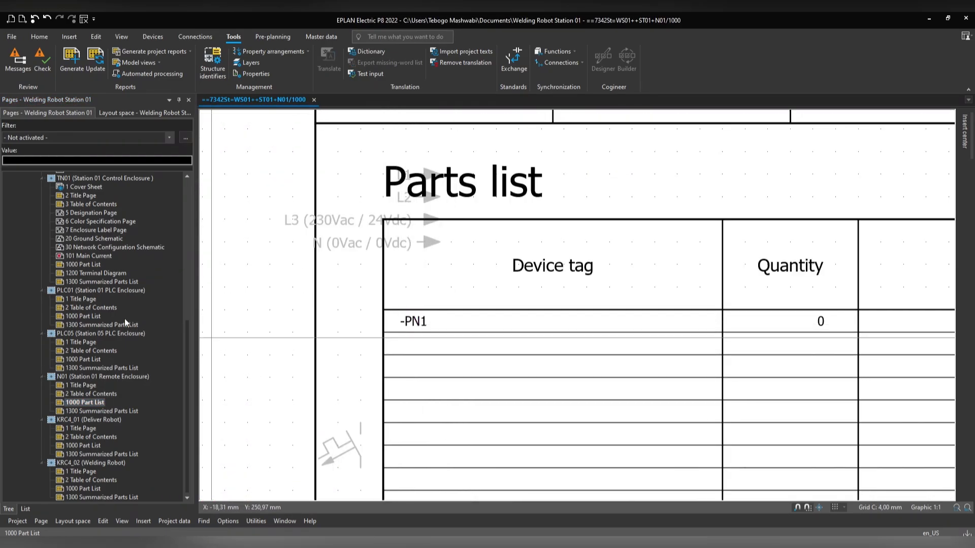
# Step: Open the Network Configuration Schematic of TN01 and examine the Siemens Remote I/O (-PN1) in the Station 01 Remote Enclosure
pyautogui.scroll(5, 117, 317)
pyautogui.click(86, 376)
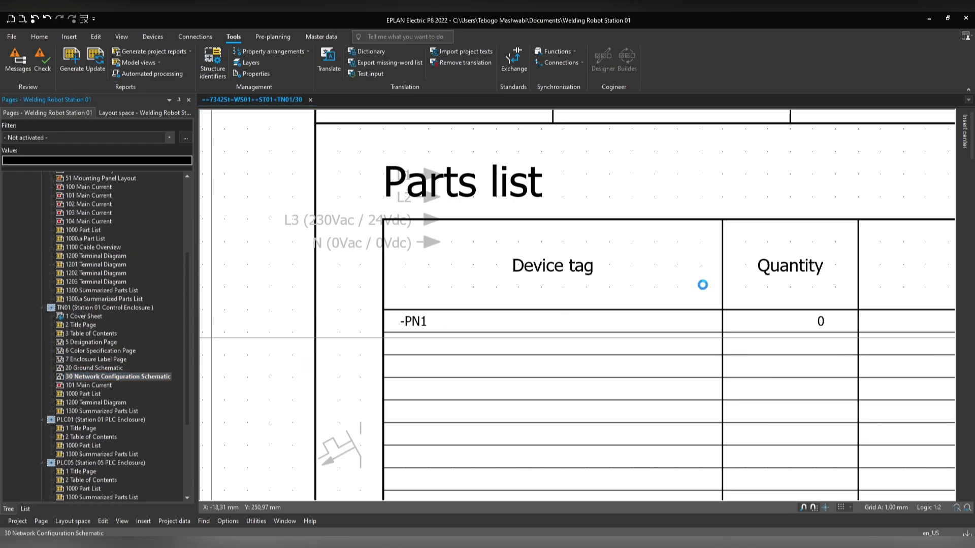
pyautogui.scroll(5, 707, 287)
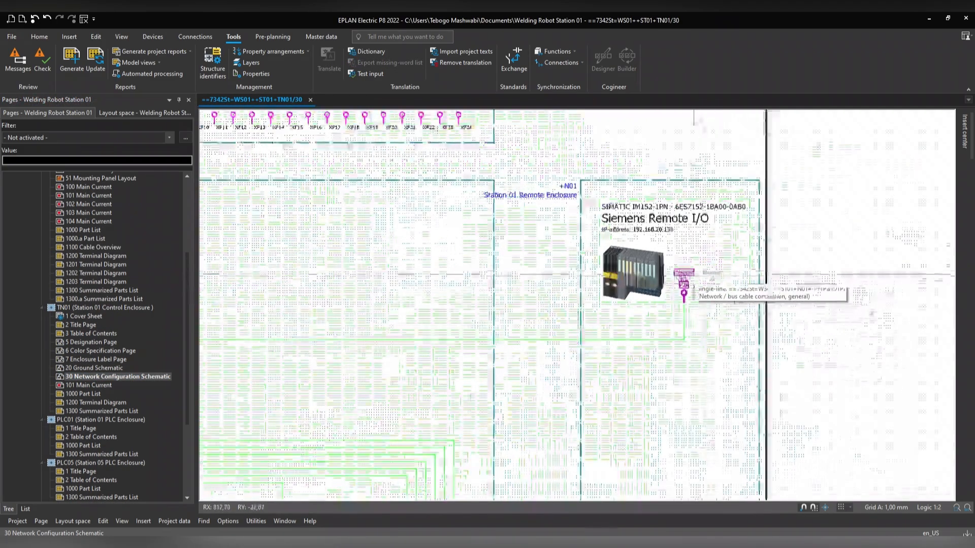
pyautogui.scroll(-4, 449, 284)
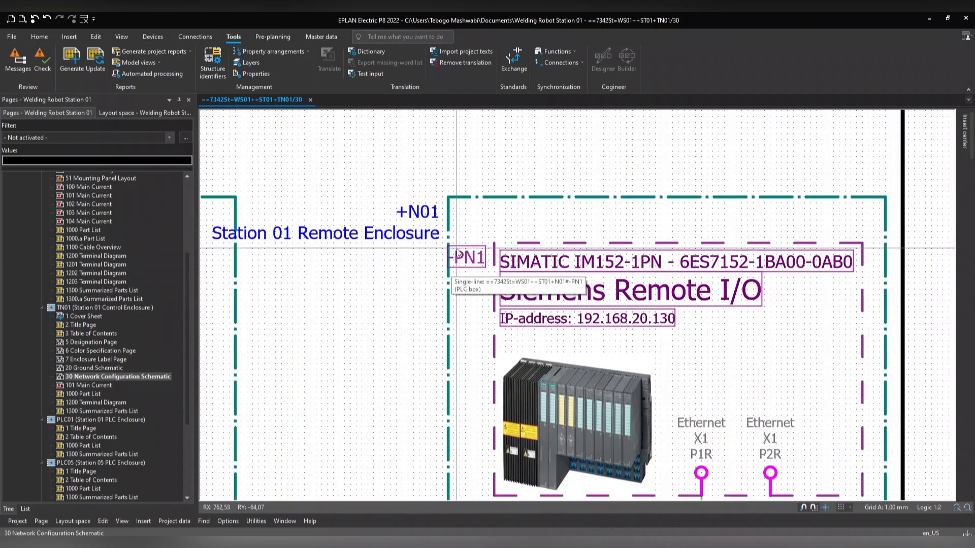
pyautogui.scroll(-3, 451, 299)
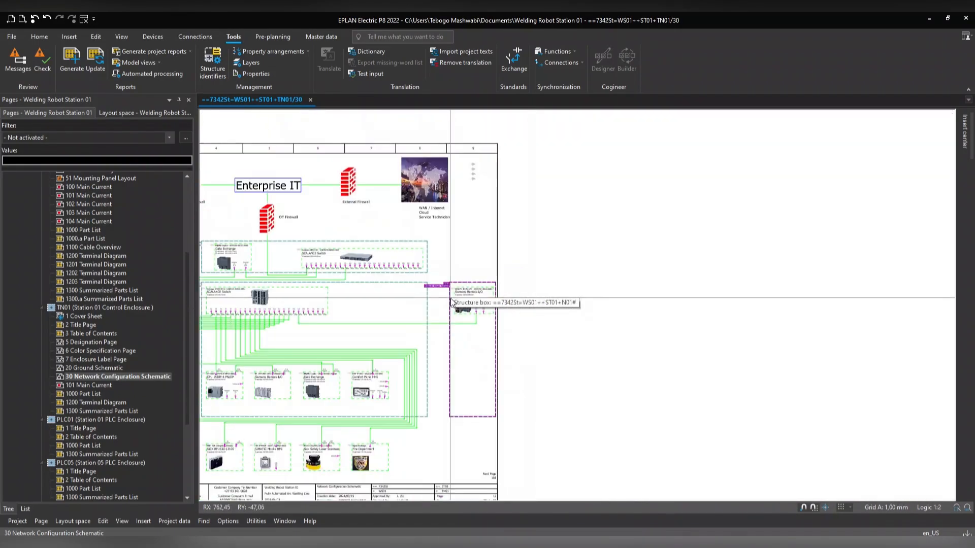
pyautogui.moveTo(444, 308); pyautogui.dragTo(508, 311, button='middle')
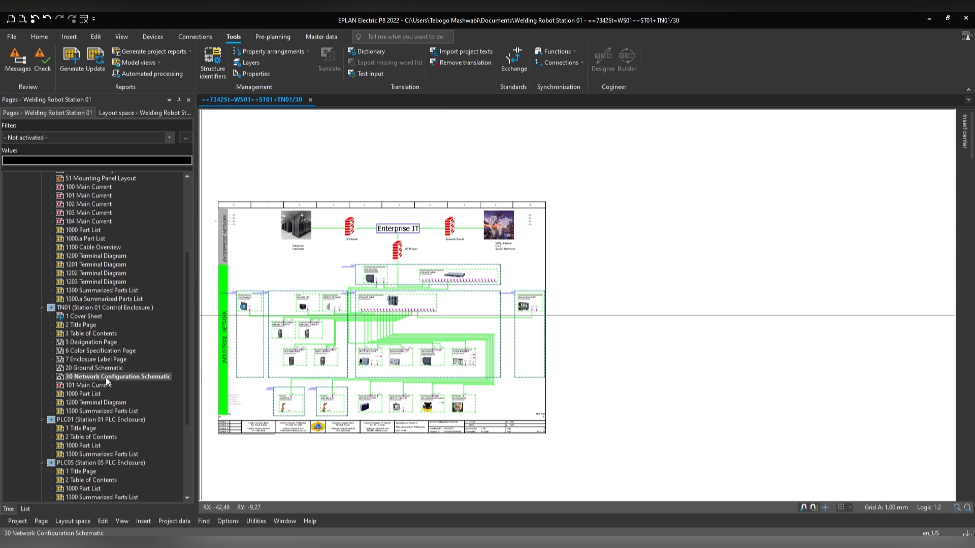
# Step: On the Network Configuration Schematic of STN01, draw a structure box that surrounds the entire page frame with a wide margin
pyautogui.scroll(2, 101, 378)
pyautogui.click(118, 214)
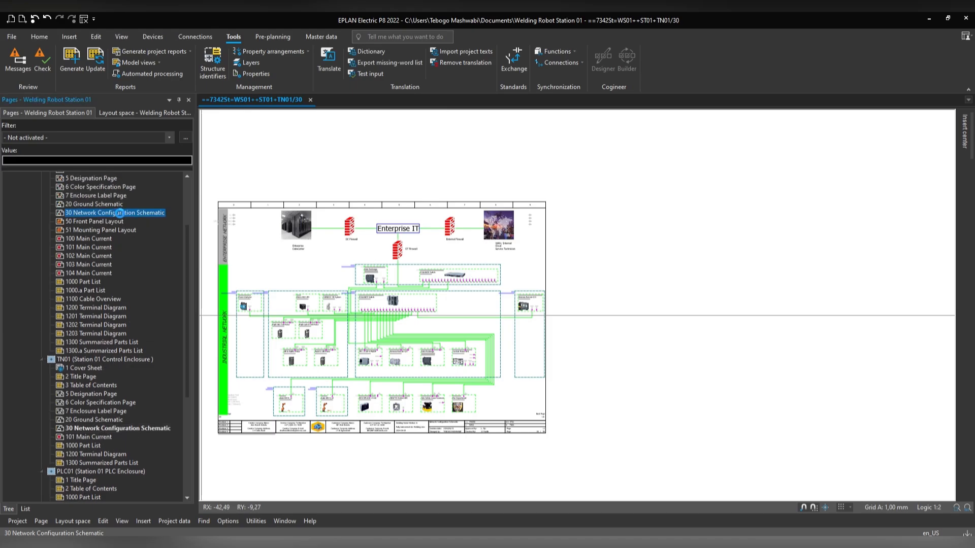
pyautogui.moveTo(303, 293); pyautogui.dragTo(326, 309, button='middle')
pyautogui.scroll(1, 326, 308)
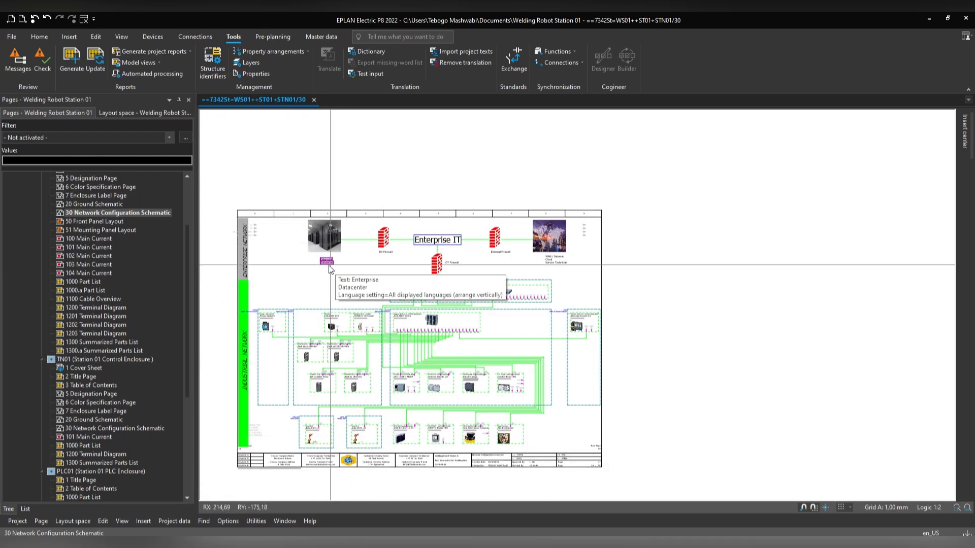
pyautogui.scroll(-2, 298, 288)
pyautogui.scroll(2, 317, 287)
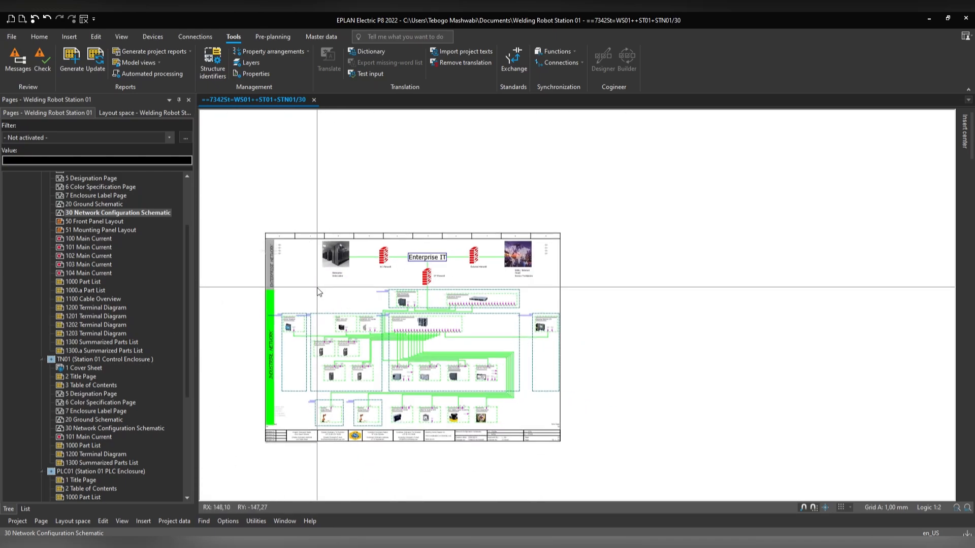
pyautogui.click(70, 36)
pyautogui.click(305, 52)
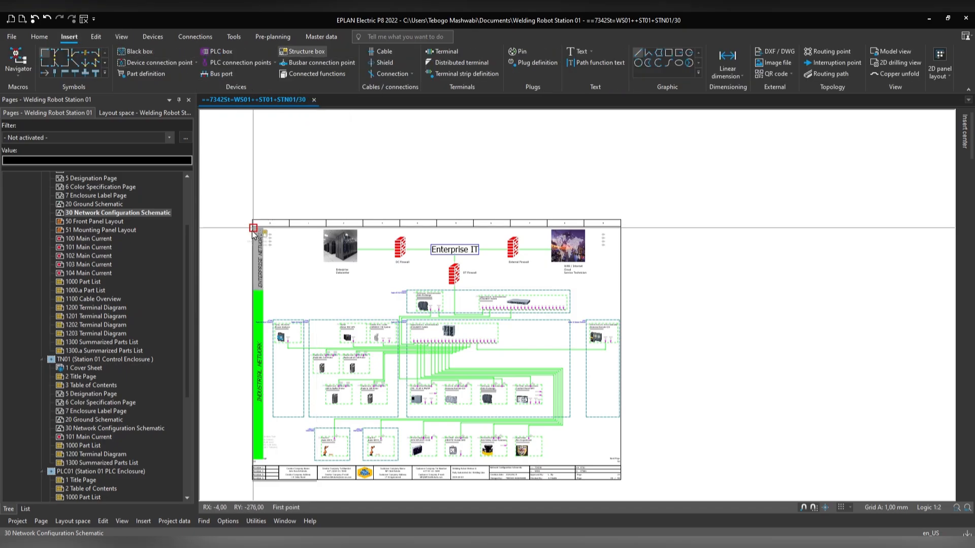
pyautogui.scroll(-3, 205, 165)
pyautogui.click(234, 148)
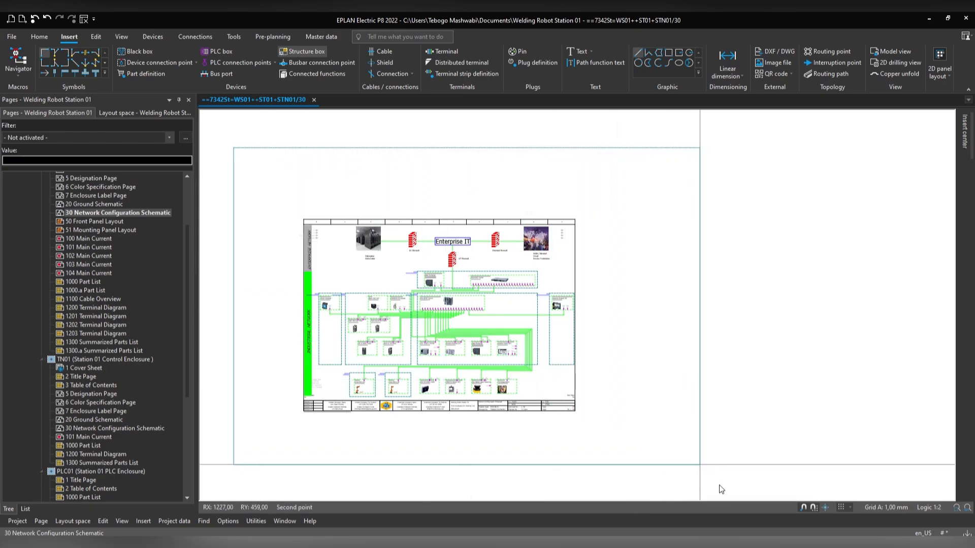
pyautogui.click(699, 465)
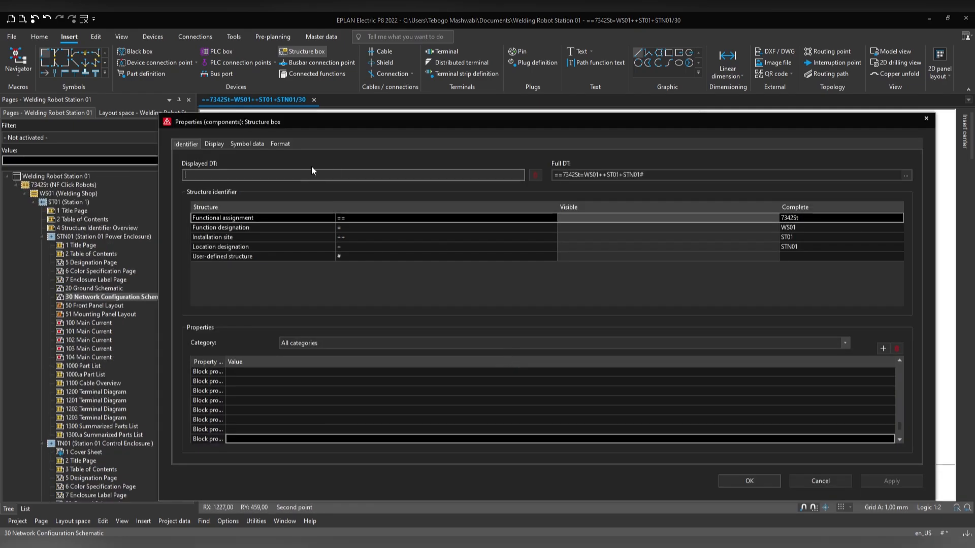
# Step: Set the structure box's functional assignment to No_Structure, apply it and end the structure box placement
pyautogui.click(728, 218)
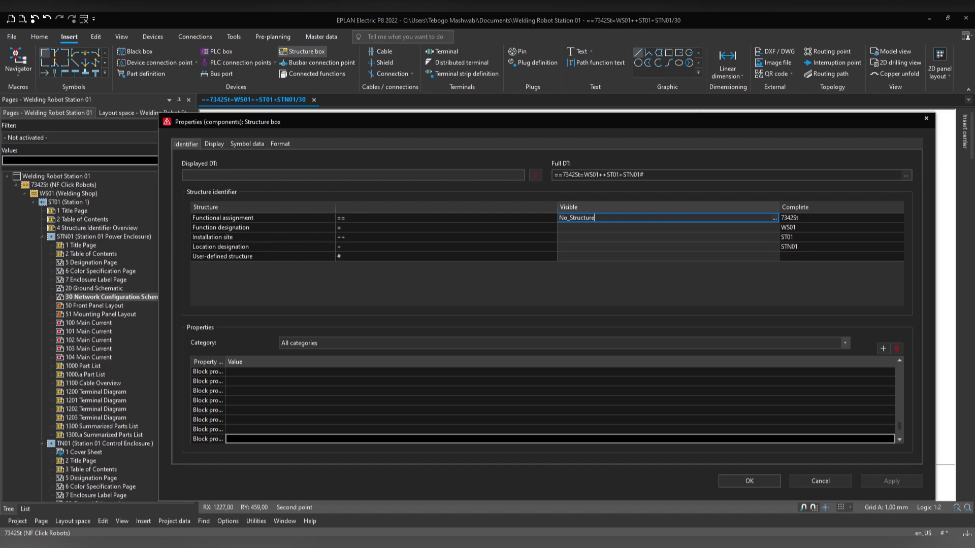
pyautogui.moveTo(601, 220); pyautogui.dragTo(552, 223)
pyautogui.click(752, 481)
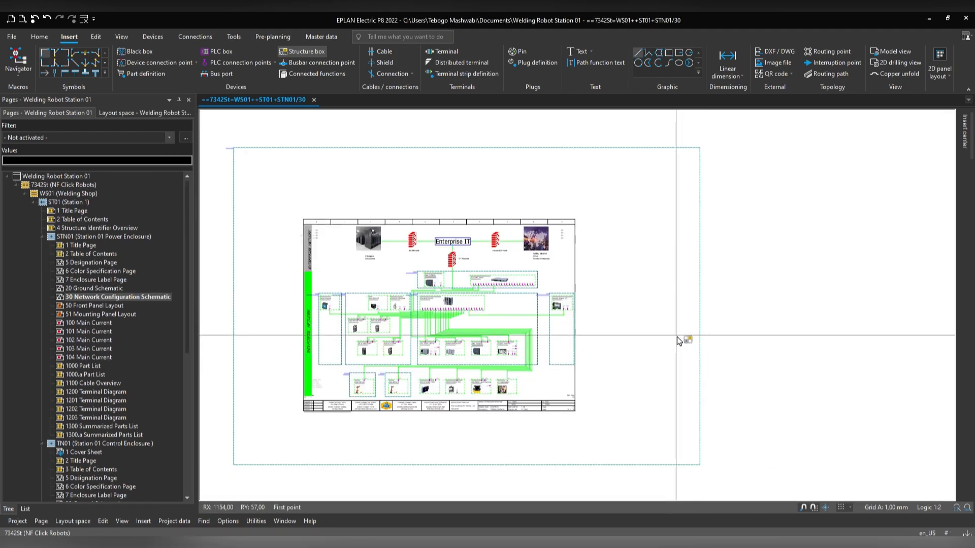
pyautogui.click(663, 336)
pyautogui.press('Escape')
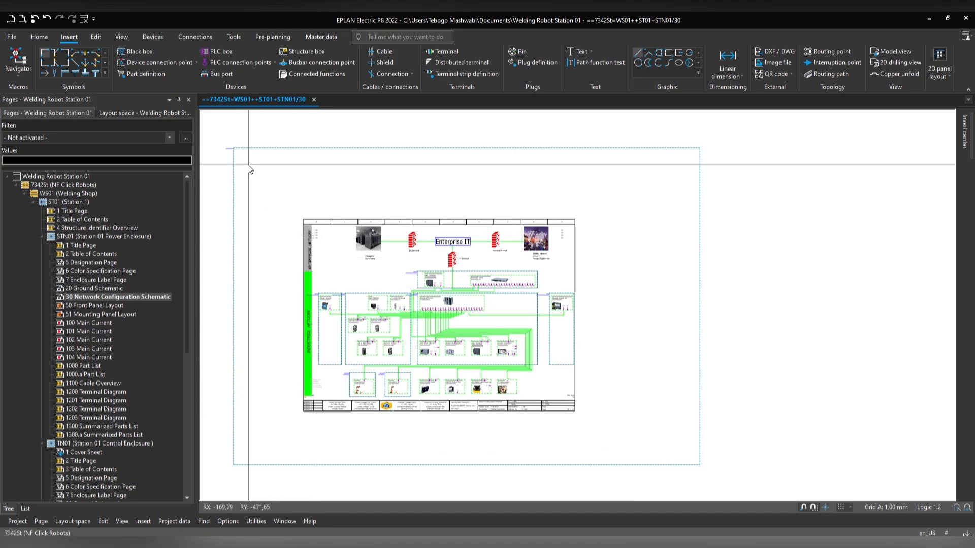
# Step: Try to resize the structure box by moving its upper-left corner handle to just outside the page frame's corner
pyautogui.scroll(5, 308, 279)
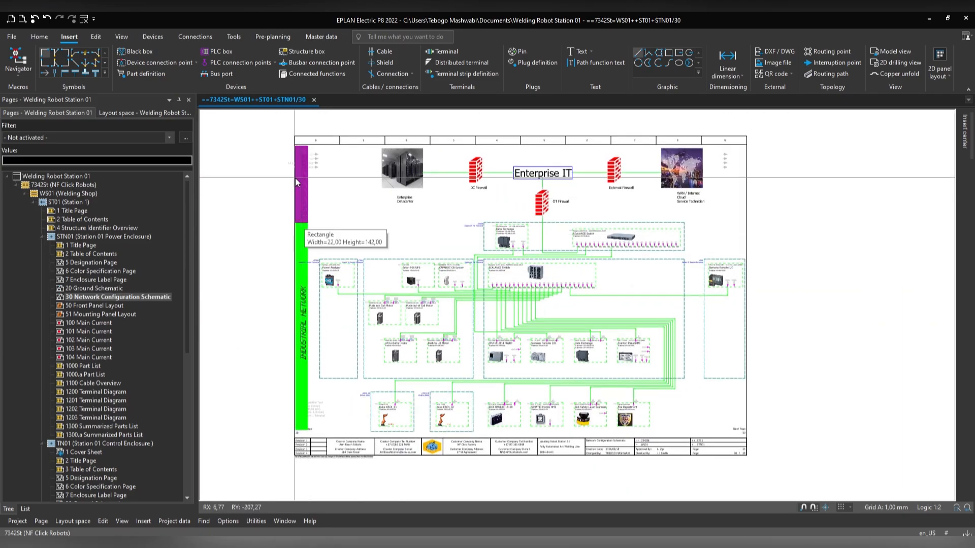
pyautogui.moveTo(284, 128); pyautogui.dragTo(760, 463)
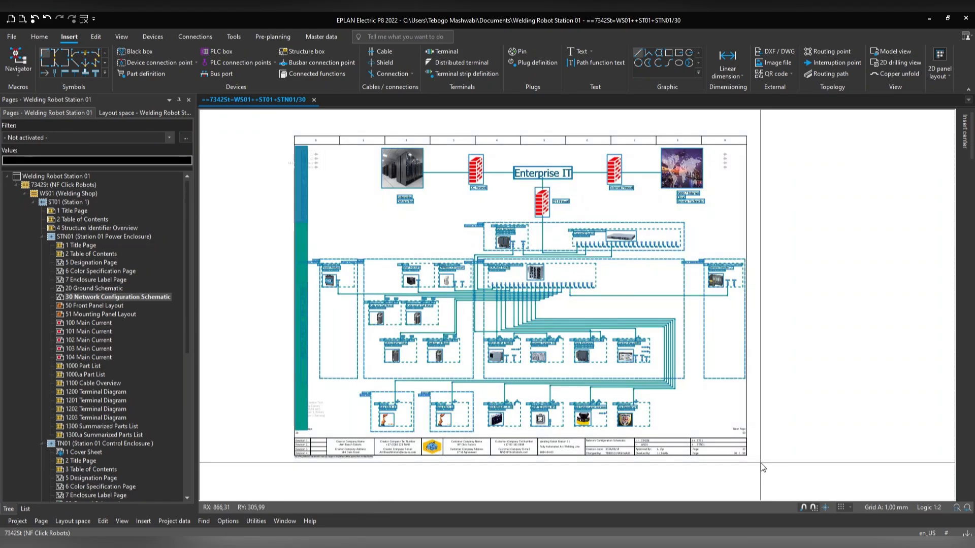
pyautogui.scroll(-3, 760, 463)
pyautogui.moveTo(505, 170); pyautogui.dragTo(441, 226)
pyautogui.moveTo(435, 228); pyautogui.dragTo(380, 198, button='middle')
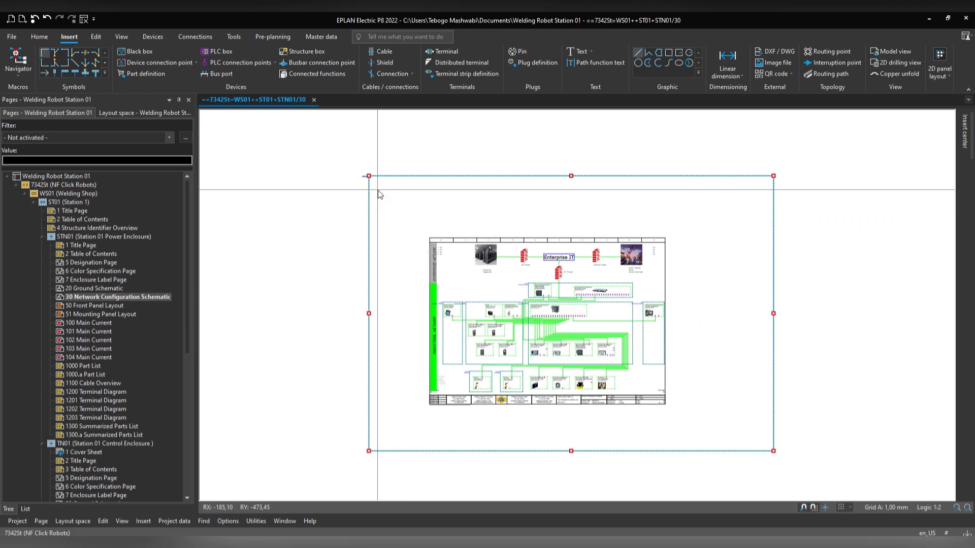
pyautogui.scroll(1, 377, 192)
pyautogui.click(367, 171)
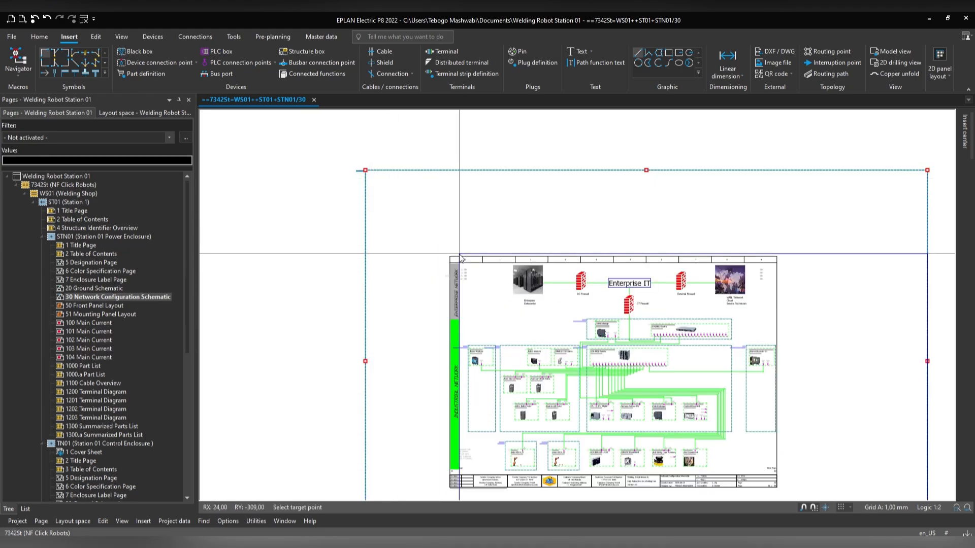
pyautogui.scroll(3, 449, 258)
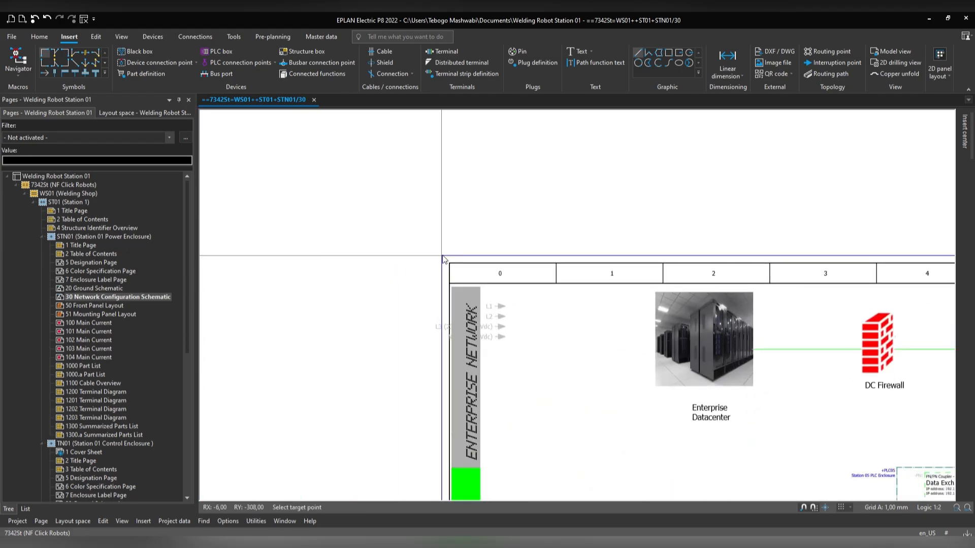
pyautogui.click(442, 250)
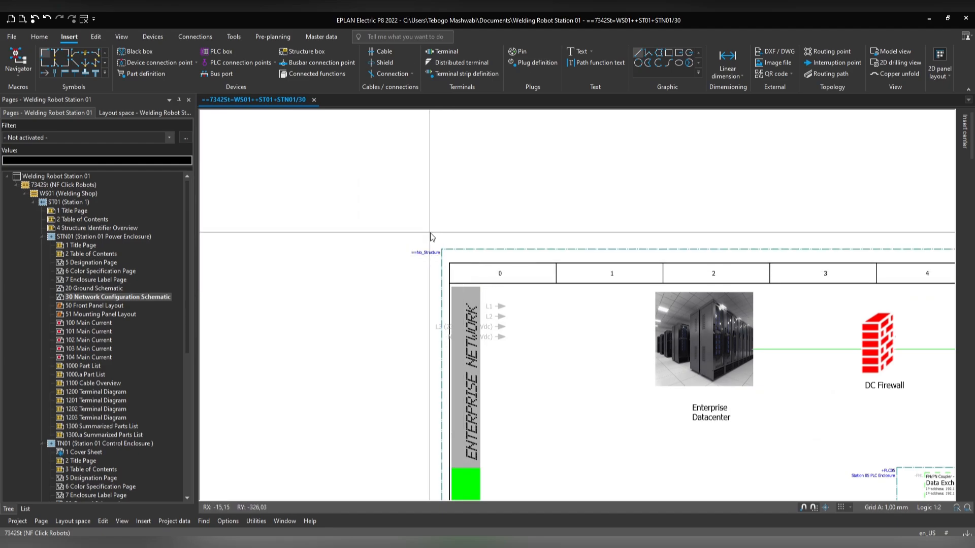
# Step: Check the resized structure box's corner and label up close, and undo the corner move
pyautogui.click(442, 249)
pyautogui.scroll(2, 445, 256)
pyautogui.scroll(2, 445, 255)
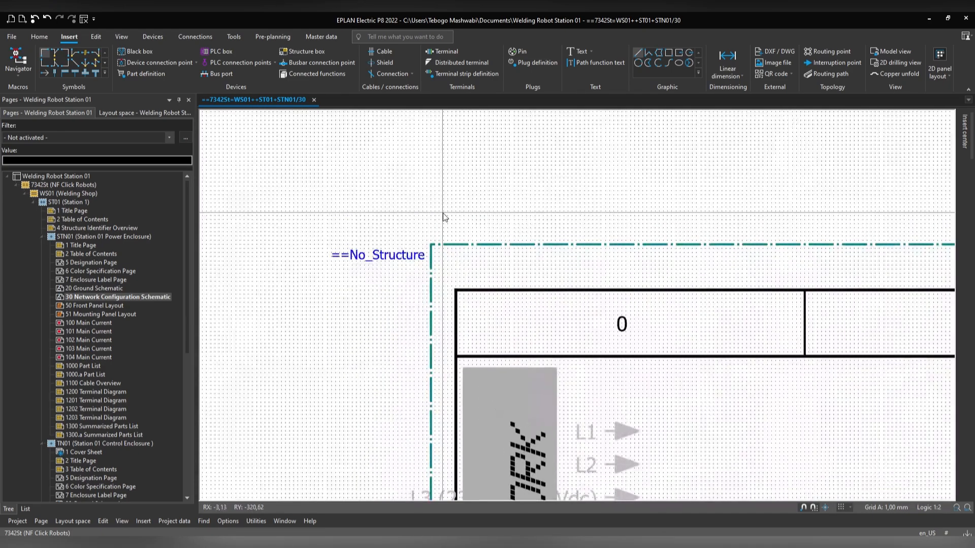
pyautogui.scroll(-3, 431, 254)
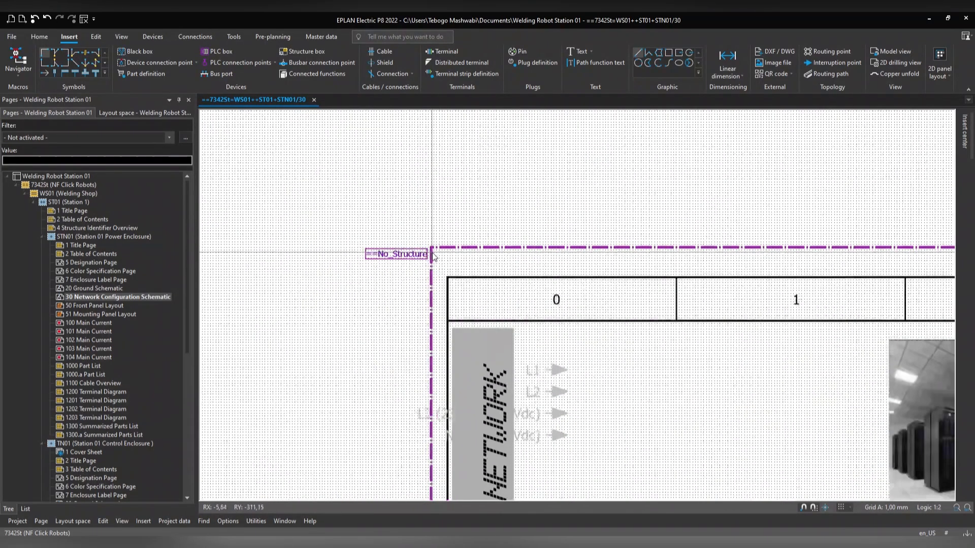
pyautogui.scroll(-2, 436, 252)
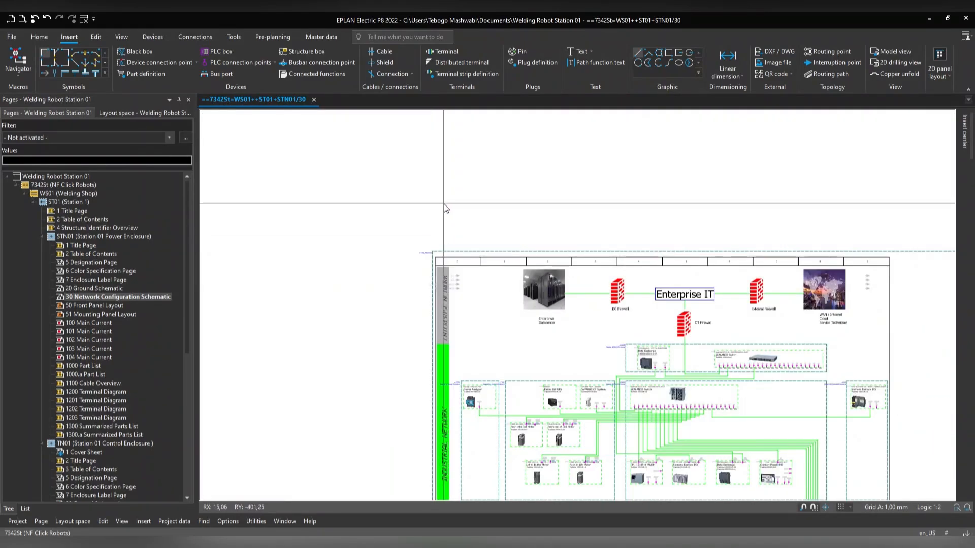
pyautogui.scroll(-3, 443, 203)
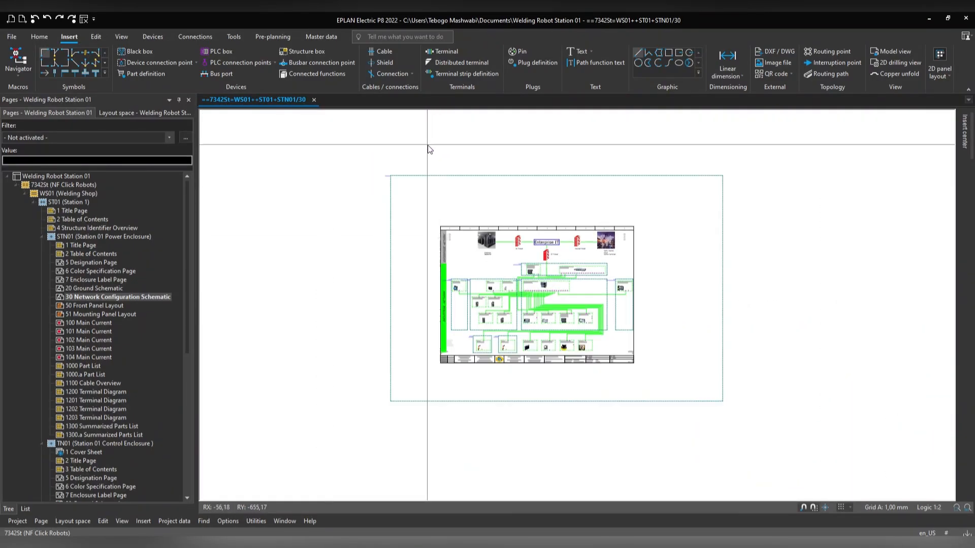
# Step: Copy the structure box from STN01's page to the same position on TN01's Network Configuration Schematic
pyautogui.moveTo(428, 145); pyautogui.dragTo(379, 188)
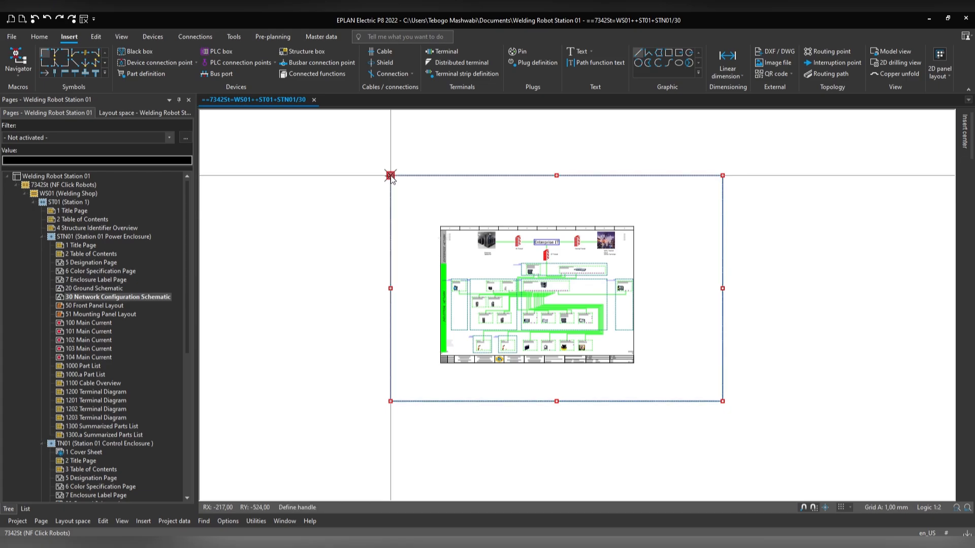
pyautogui.click(390, 175)
pyautogui.scroll(-3, 108, 415)
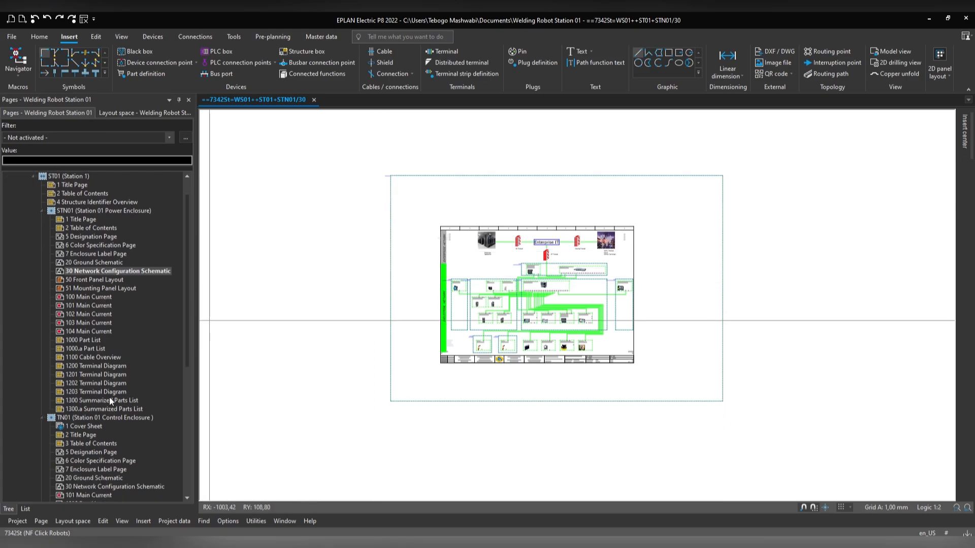
pyautogui.click(113, 432)
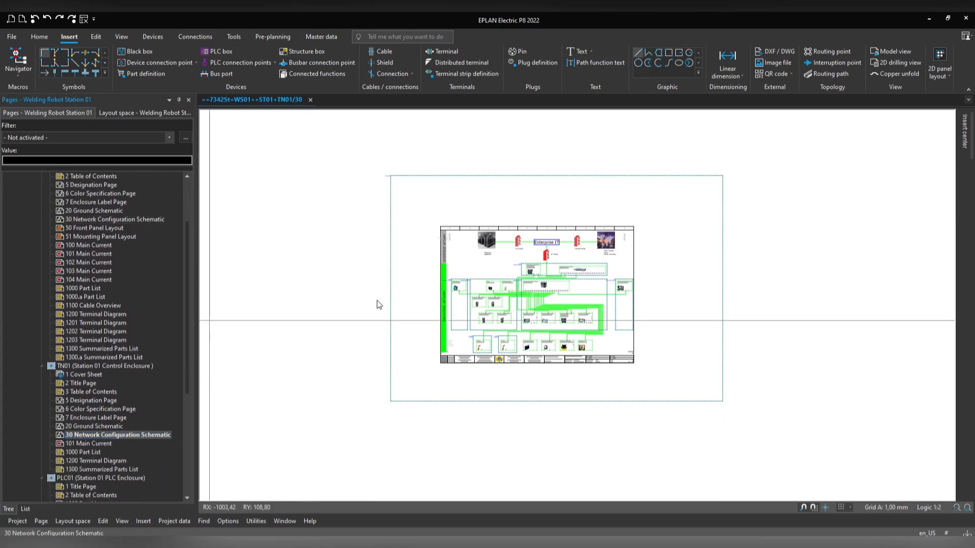
pyautogui.hotkey('ctrl', 'v')
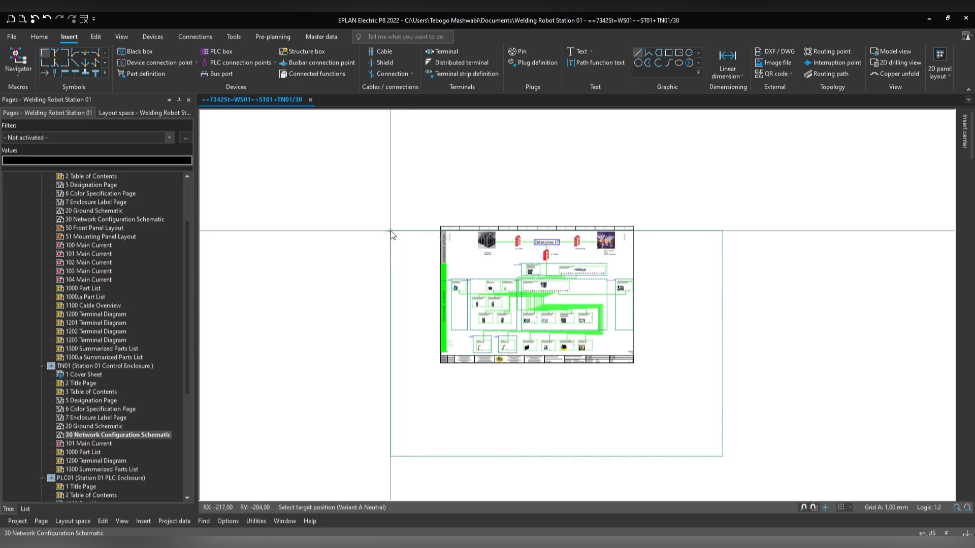
pyautogui.click(387, 174)
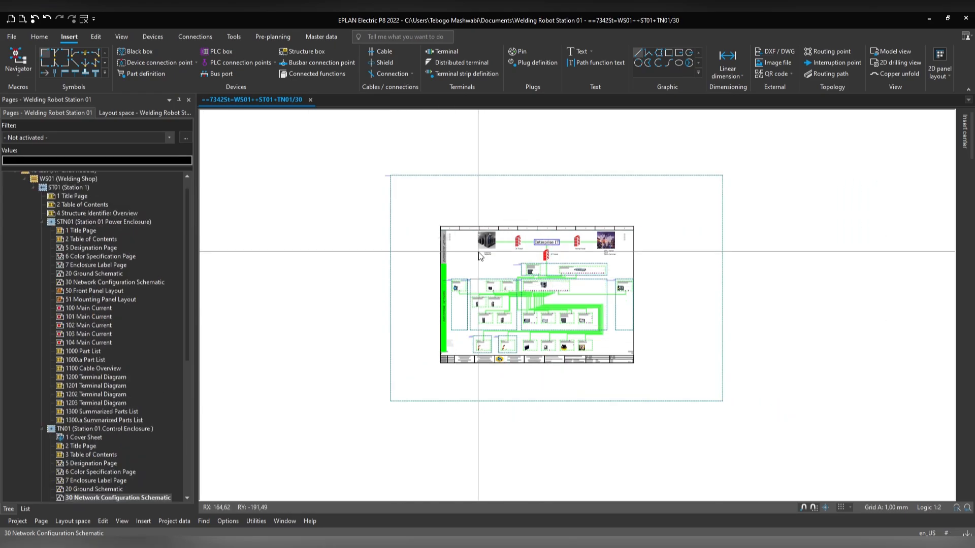
pyautogui.scroll(1, 443, 325)
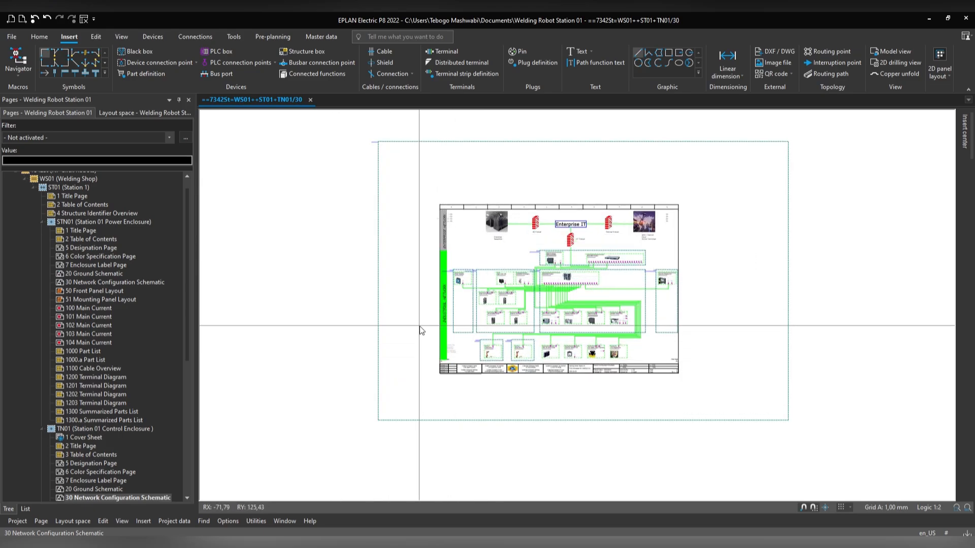
pyautogui.scroll(1, 417, 355)
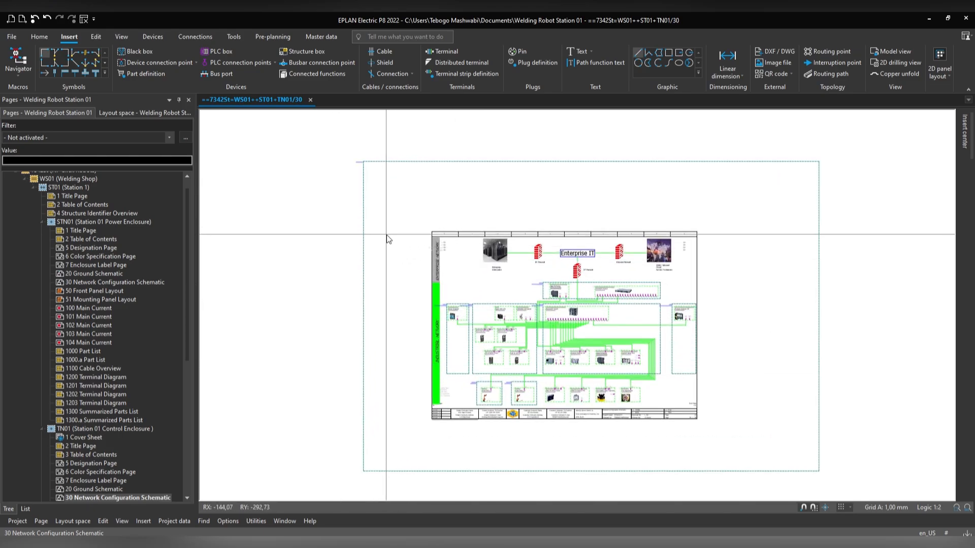
# Step: Open the report generation settings for the entire Welding Robot Station 01 project
pyautogui.click(233, 36)
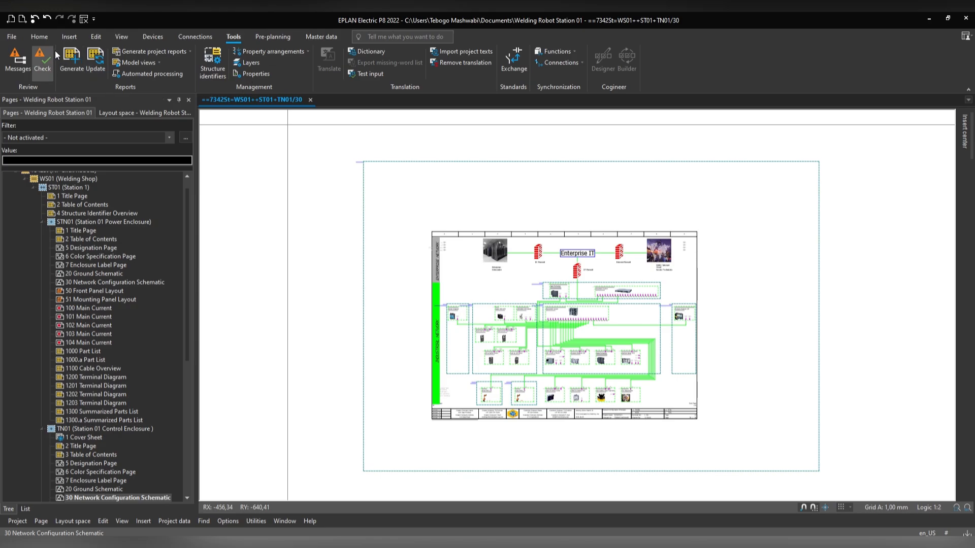
pyautogui.scroll(1, 72, 233)
pyautogui.click(63, 186)
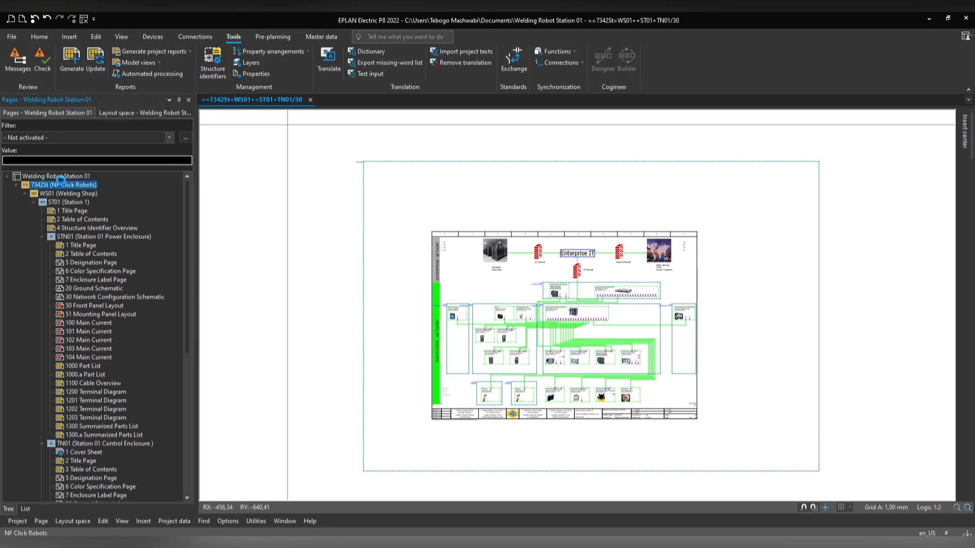
pyautogui.click(56, 176)
pyautogui.click(71, 56)
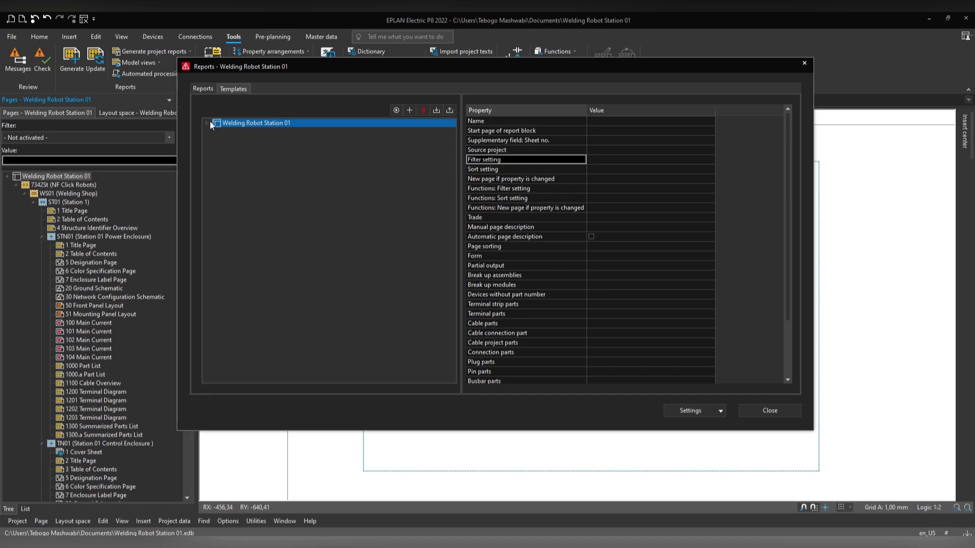
# Step: Expand the project's report tree so every category, from Cable overview to Title page / cover sheet, lists its individual reports
pyautogui.click(209, 123)
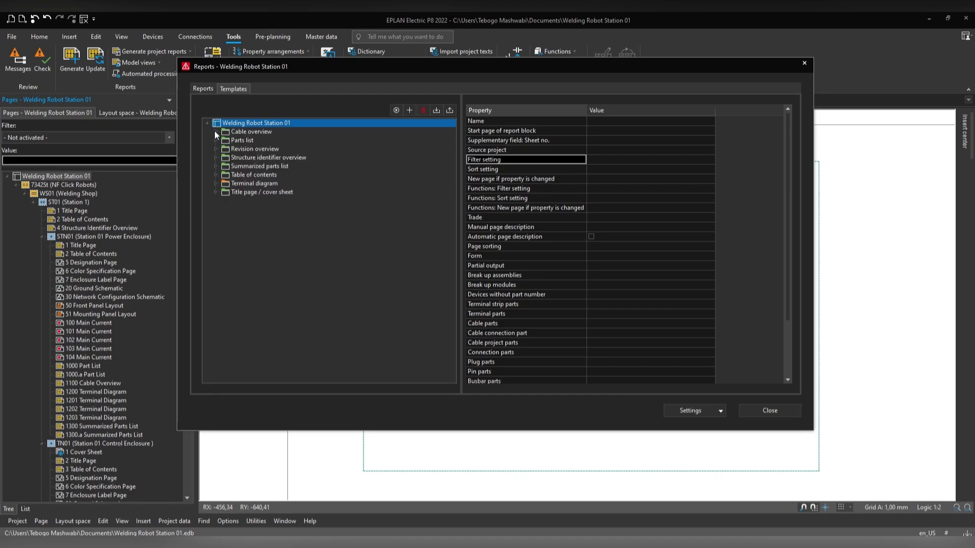
pyautogui.click(216, 131)
pyautogui.click(215, 150)
pyautogui.click(216, 166)
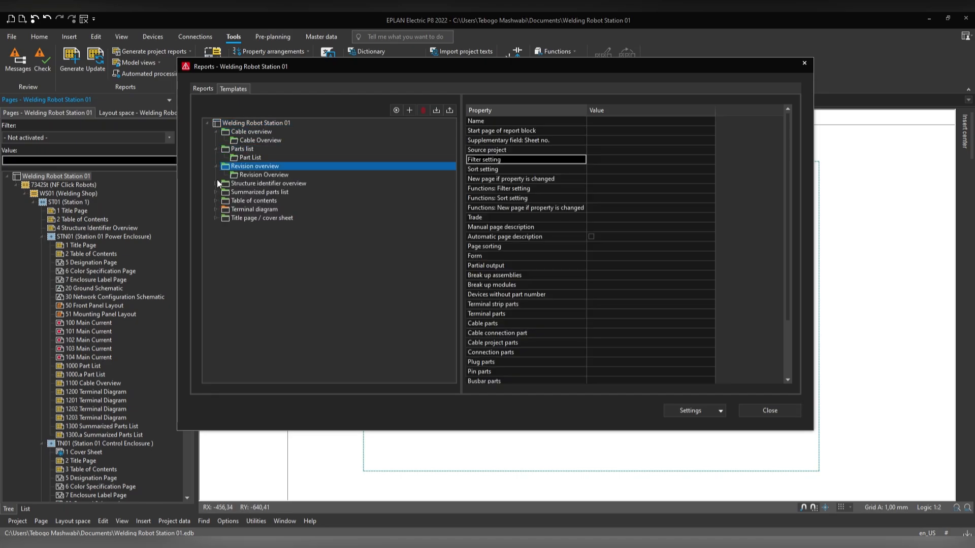
pyautogui.click(217, 184)
pyautogui.click(218, 193)
pyautogui.click(218, 202)
pyautogui.click(216, 218)
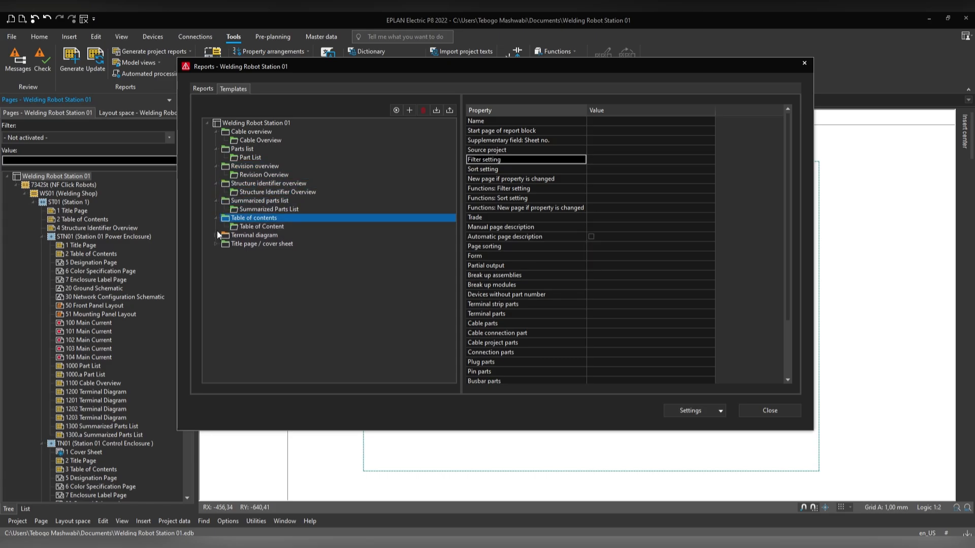
pyautogui.click(217, 235)
pyautogui.click(223, 252)
# Step: Create a new filter scheme named No_Structure in the Cable Overview report's filter setting
pyautogui.click(245, 141)
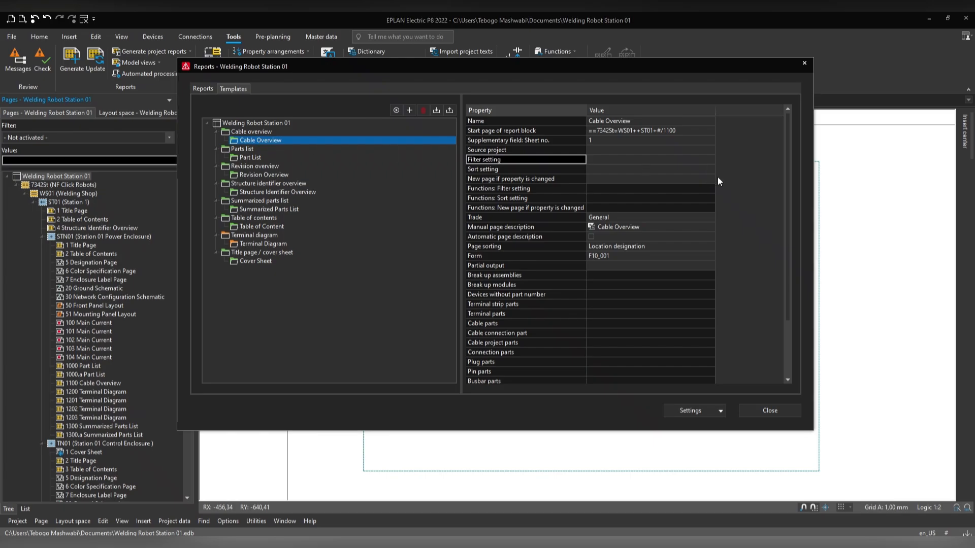
pyautogui.click(507, 162)
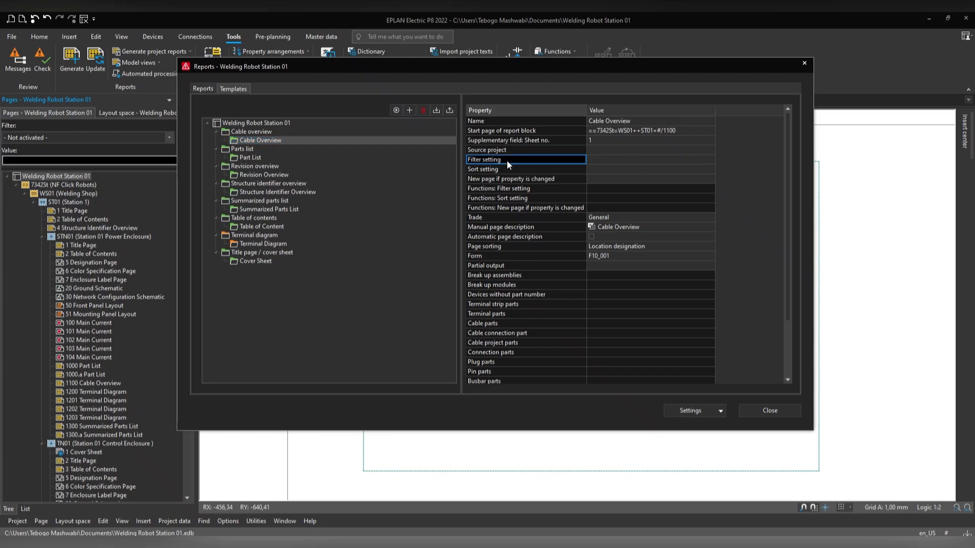
pyautogui.doubleClick(710, 160)
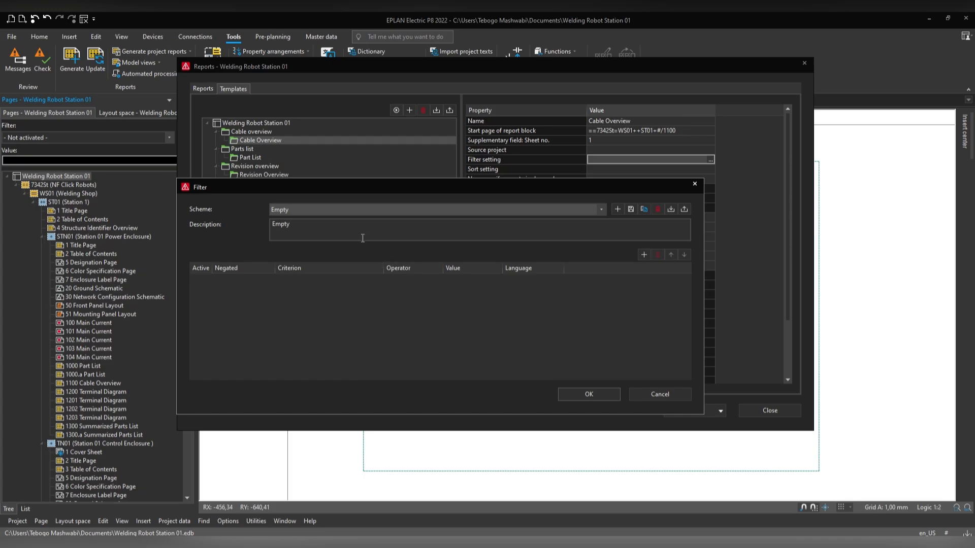
pyautogui.click(618, 209)
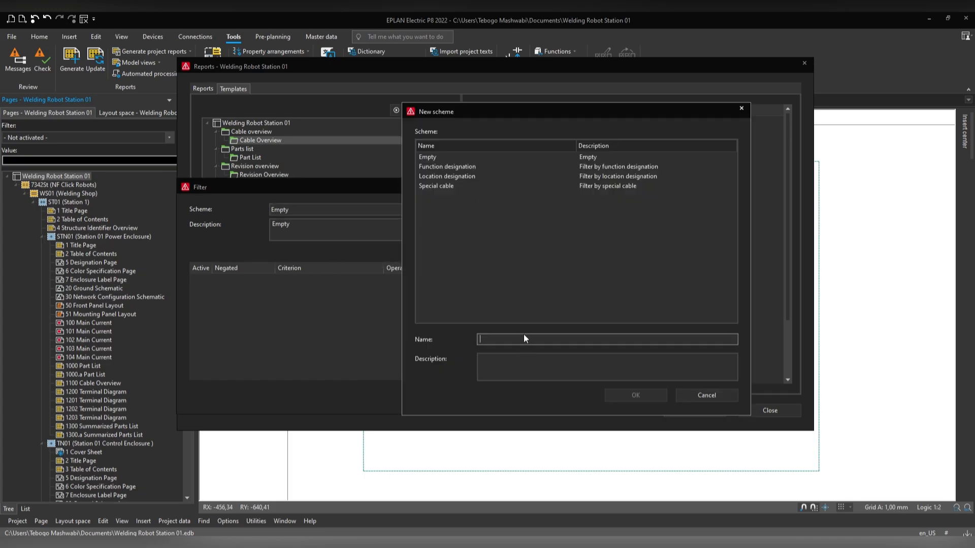
pyautogui.write('No_Structure')
pyautogui.click(640, 394)
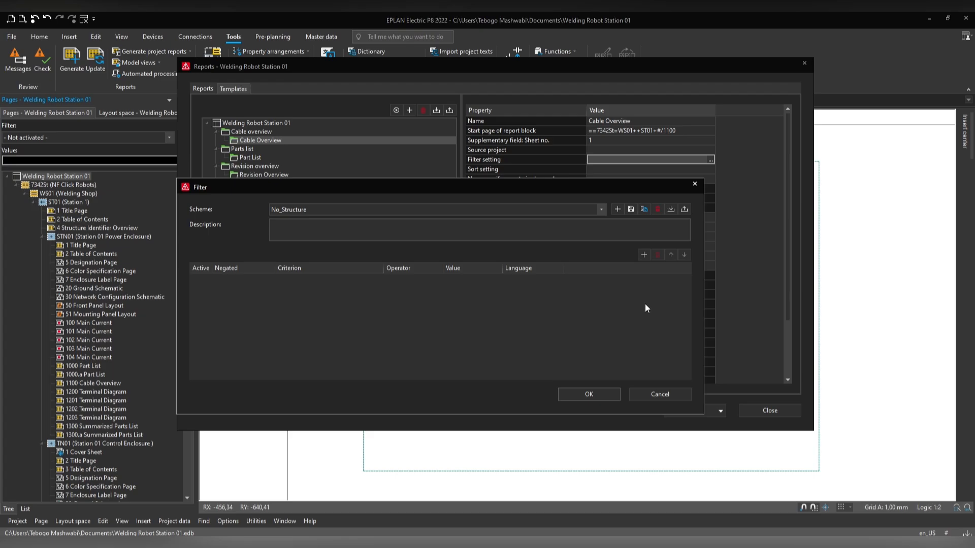
# Step: Add Functional assignment as a criterion to the Cable Overview report's No_Structure filter scheme
pyautogui.click(643, 255)
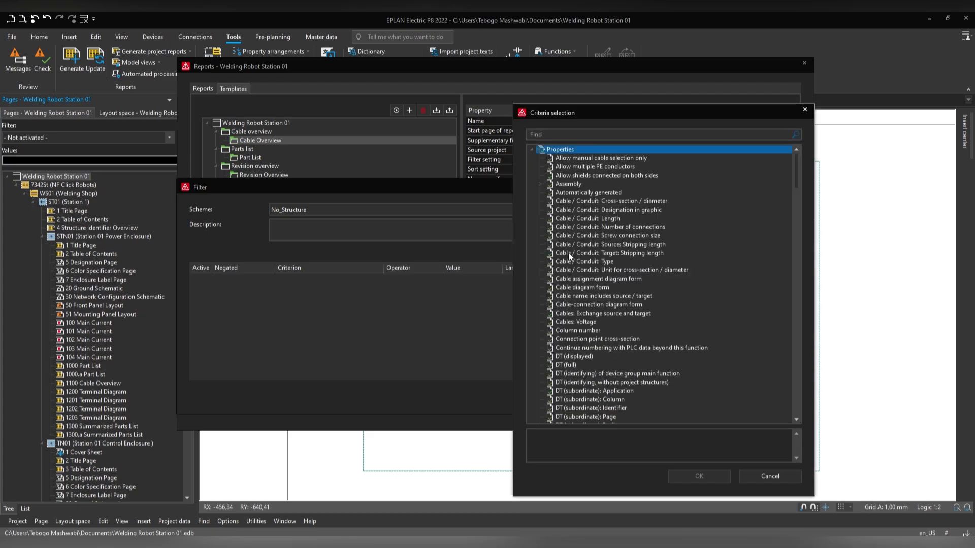
pyautogui.scroll(-12, 581, 343)
pyautogui.scroll(-3, 576, 345)
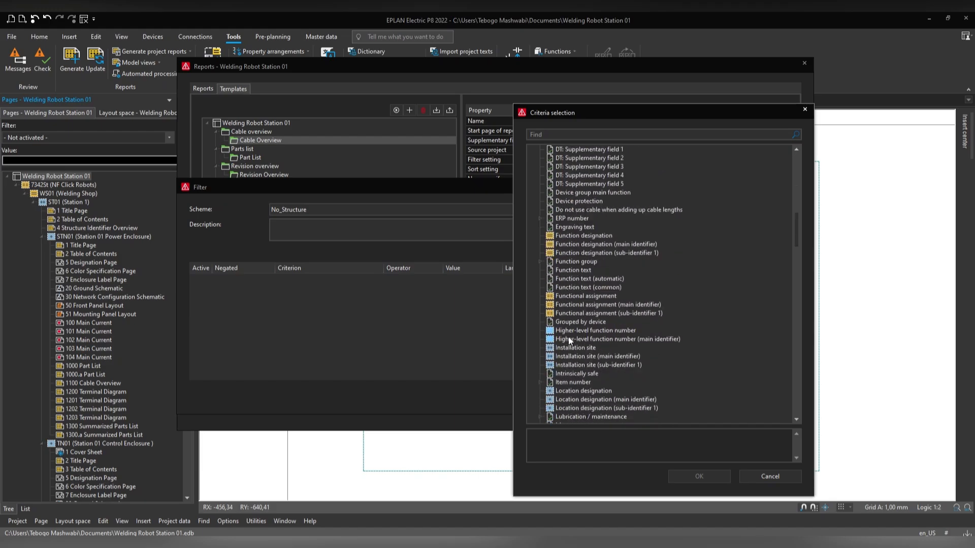
pyautogui.click(564, 295)
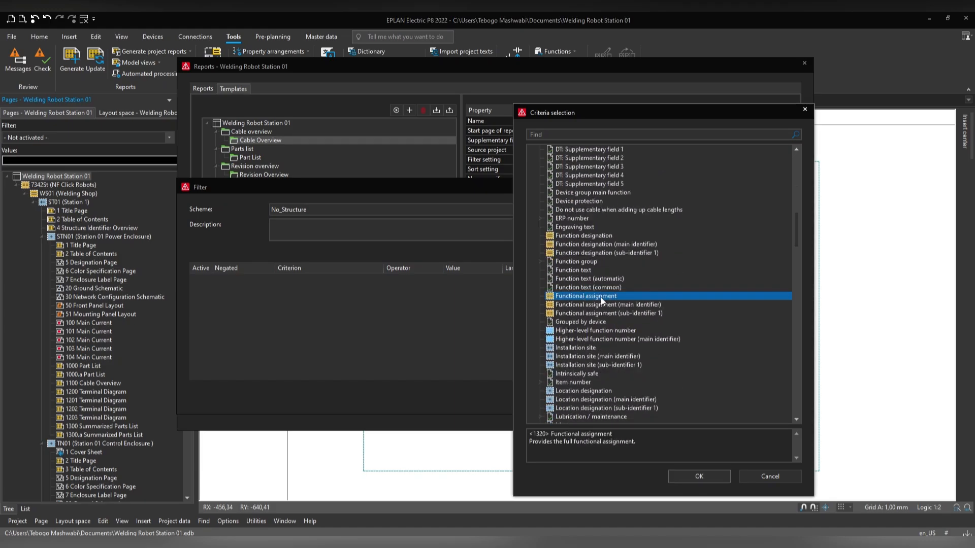
pyautogui.click(699, 476)
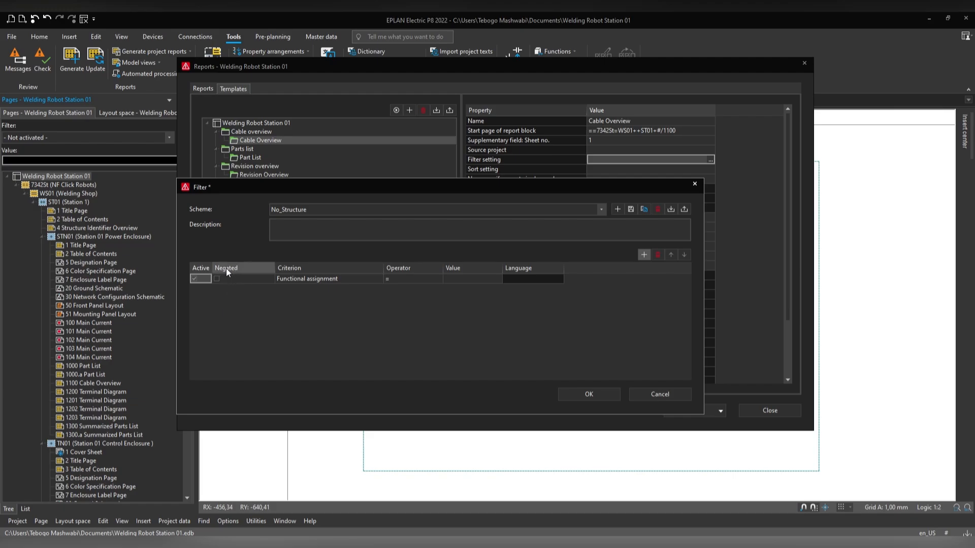
# Step: Negate the Functional assignment criterion, set its value to No_Structure, and apply the filter to the Cable Overview report
pyautogui.click(217, 279)
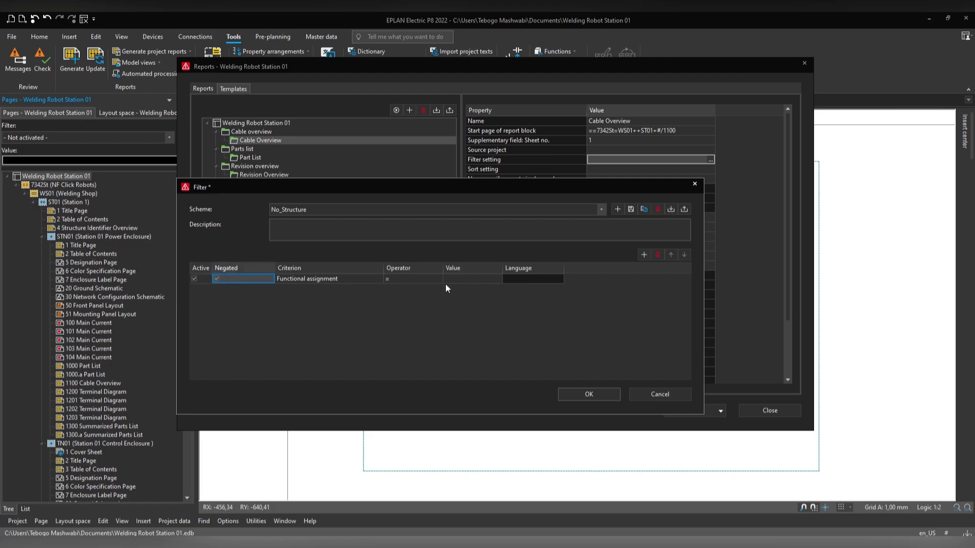
pyautogui.click(498, 279)
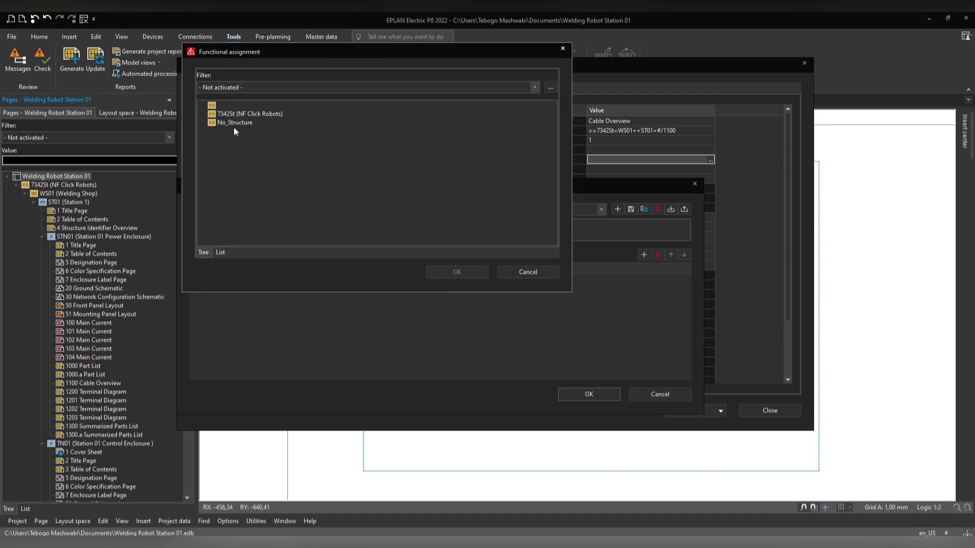
pyautogui.click(231, 124)
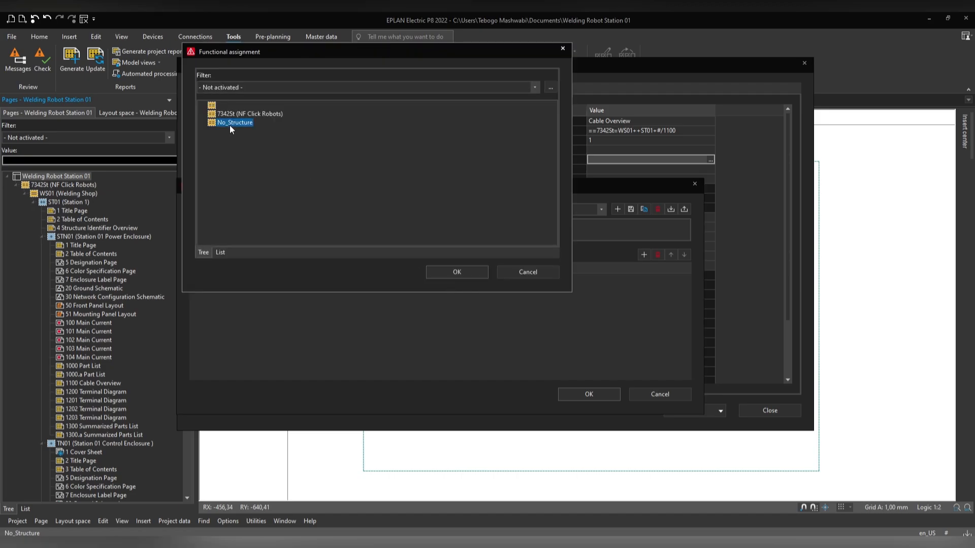
pyautogui.click(464, 272)
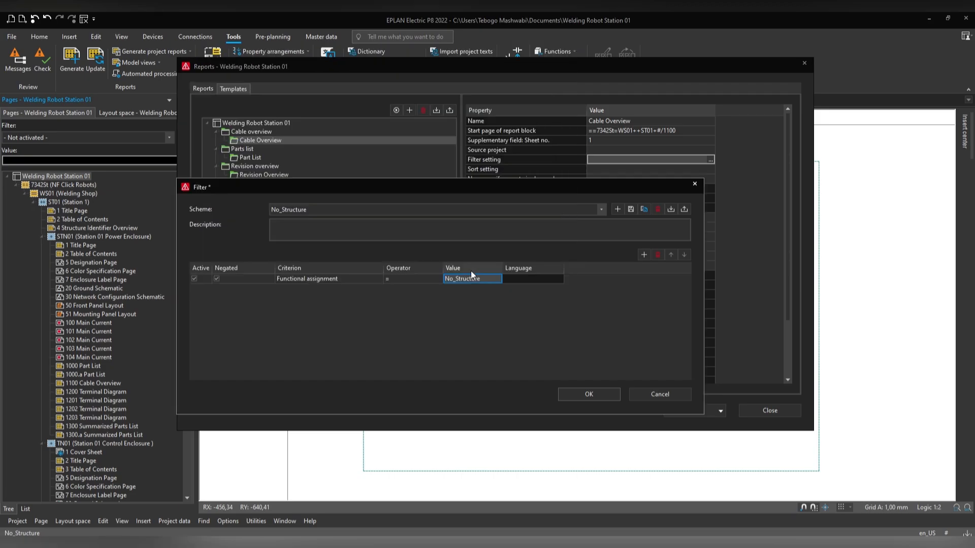
pyautogui.click(603, 393)
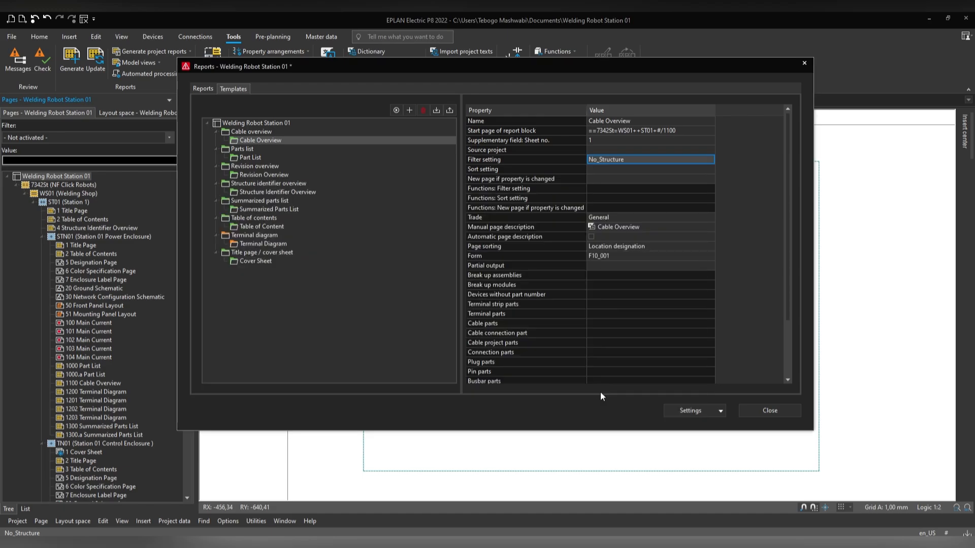
# Step: Create a new filter scheme named No_Structure in the Part List report's filter setting
pyautogui.click(246, 157)
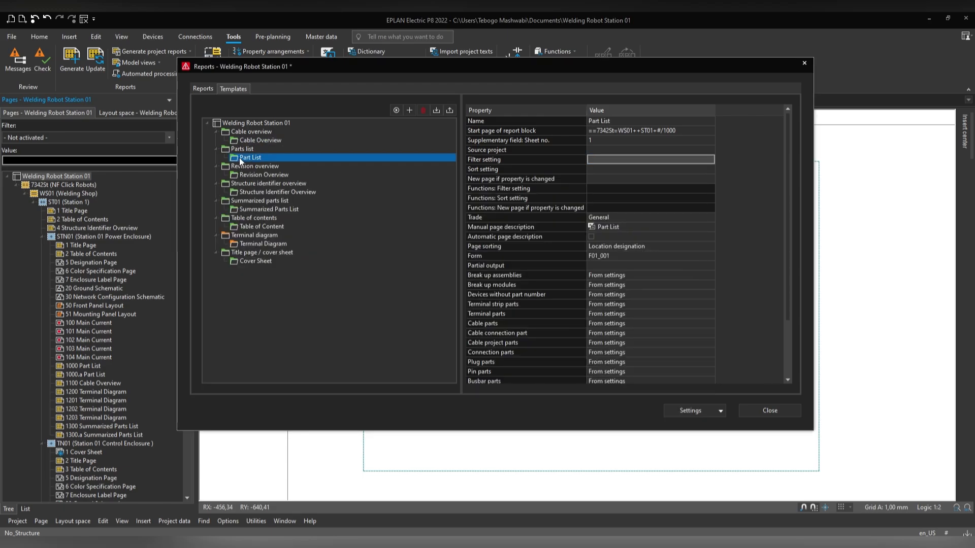
pyautogui.click(710, 160)
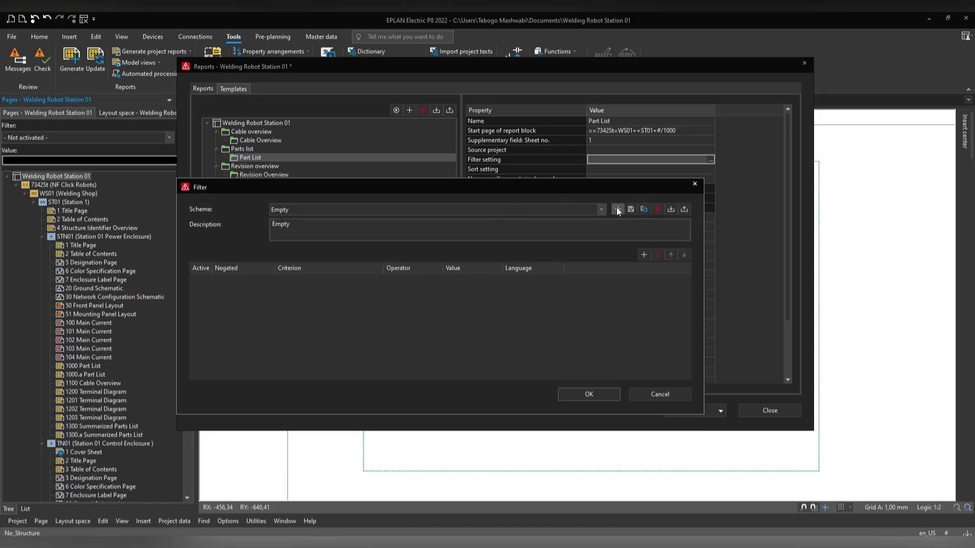
pyautogui.click(617, 209)
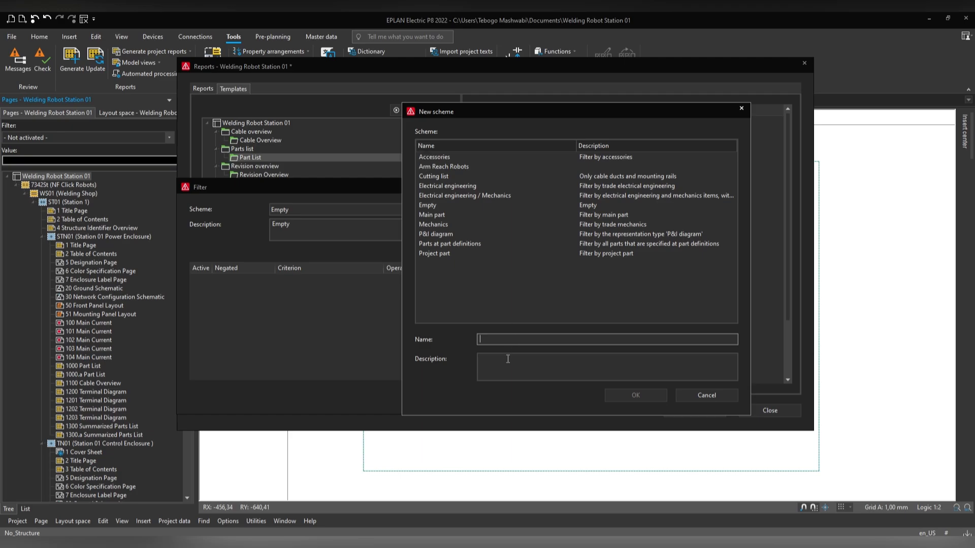
pyautogui.write('No_Structure')
pyautogui.click(638, 395)
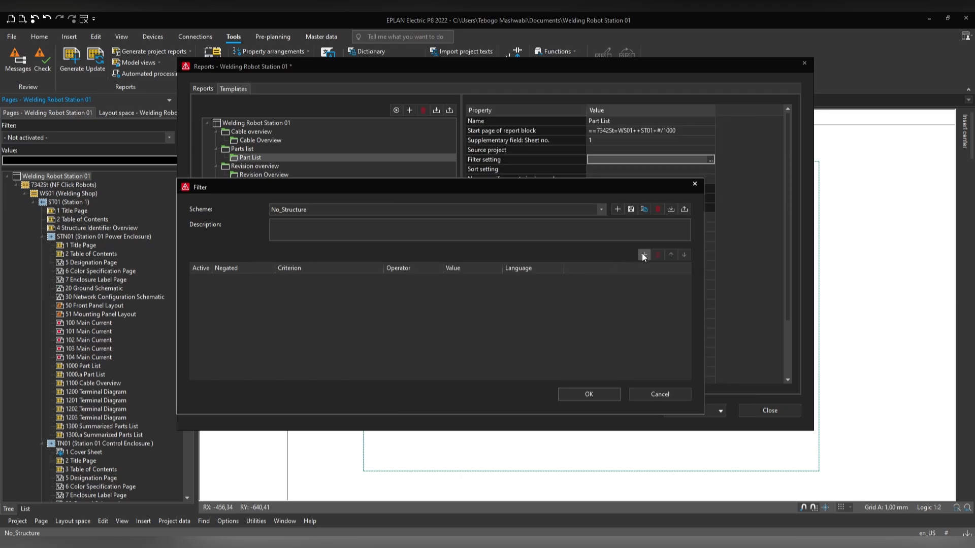
# Step: Add Functional assignment as a criterion to the Part List report's No_Structure filter scheme
pyautogui.click(643, 255)
pyautogui.click(531, 149)
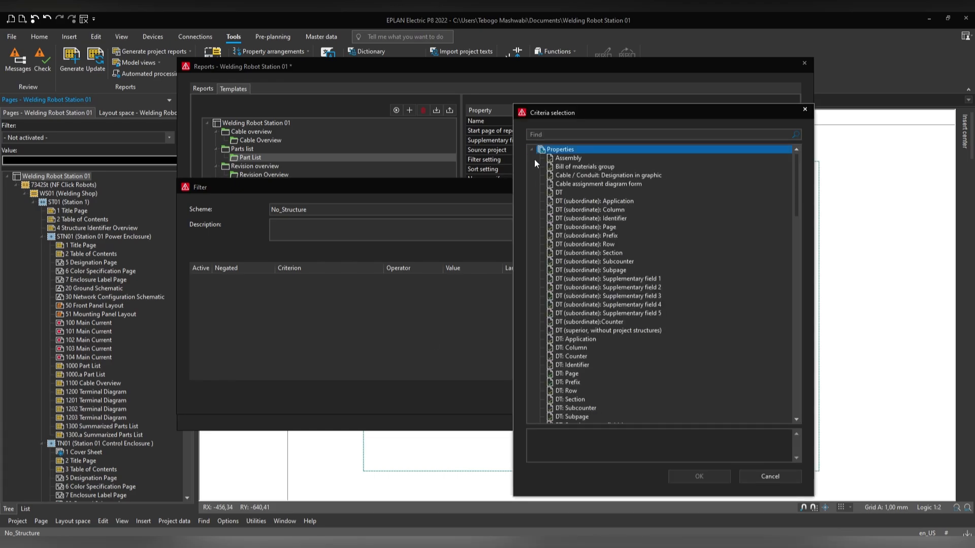
pyautogui.scroll(-15, 586, 324)
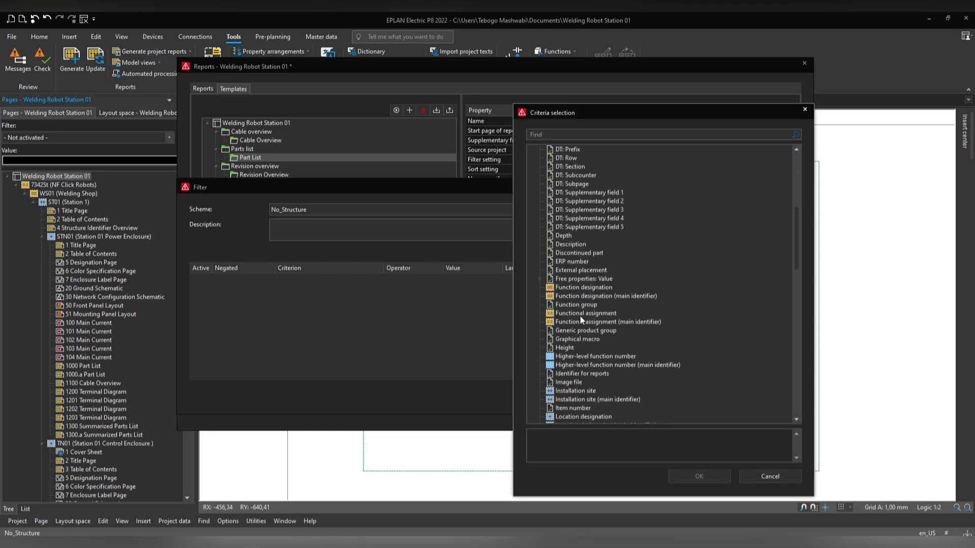
pyautogui.click(582, 315)
pyautogui.click(711, 477)
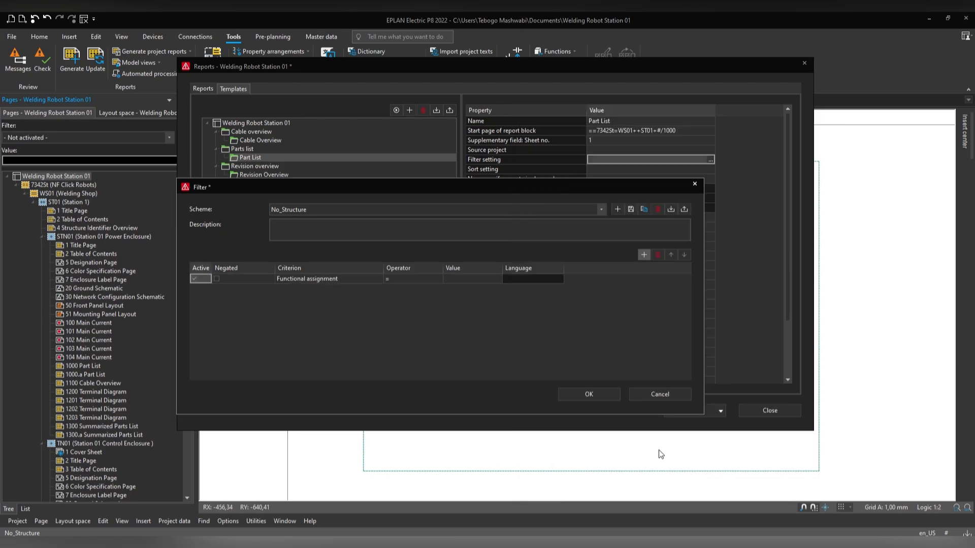
# Step: Negate the Functional assignment criterion, set its value to No_Structure, and apply the filter to the Part List report
pyautogui.click(217, 278)
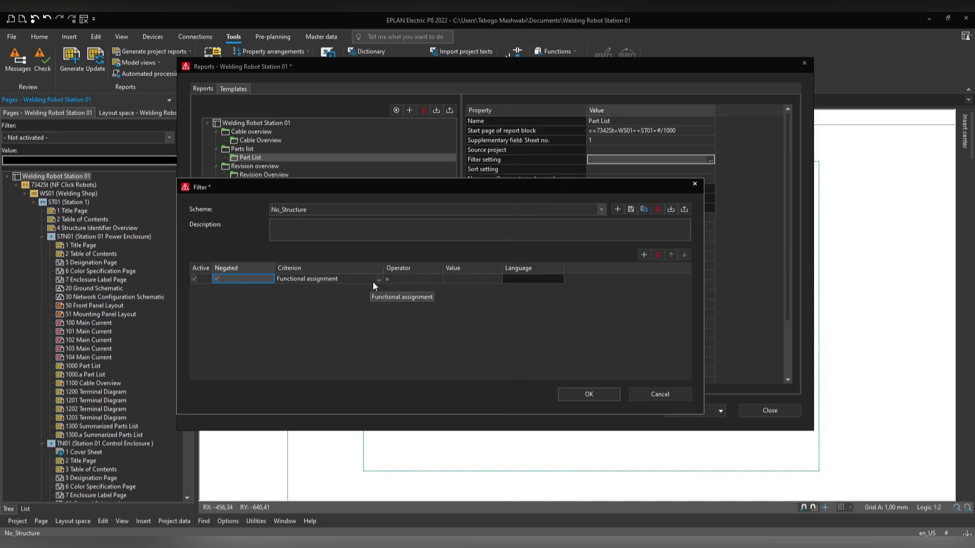
pyautogui.click(497, 280)
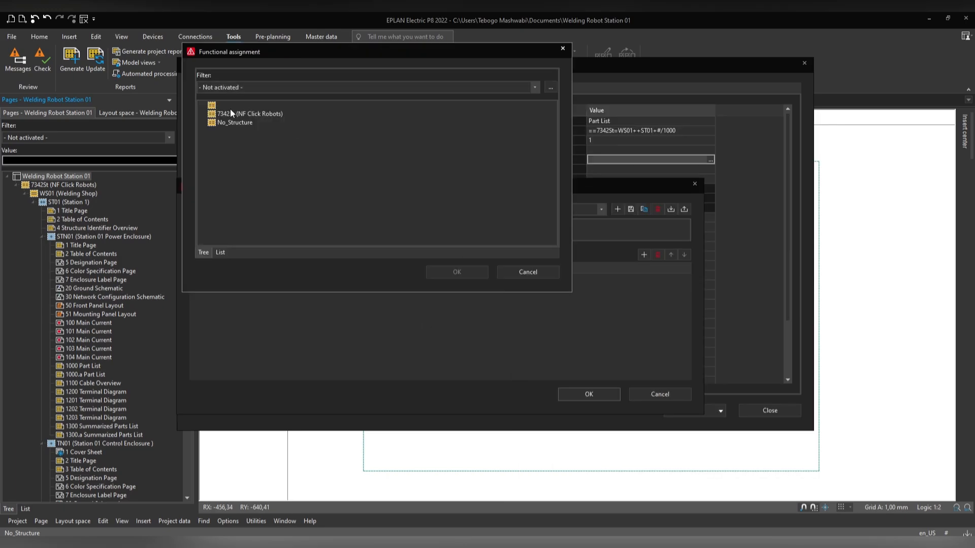
pyautogui.click(246, 122)
pyautogui.click(455, 270)
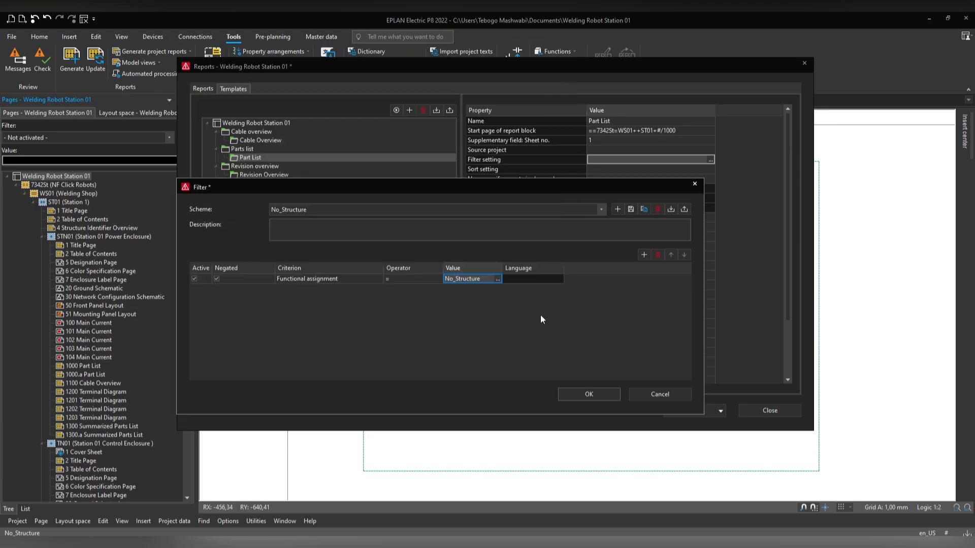
pyautogui.click(606, 395)
# Step: Create a new filter scheme named No_Structure in the Summarized Parts List report's filter setting
pyautogui.click(242, 175)
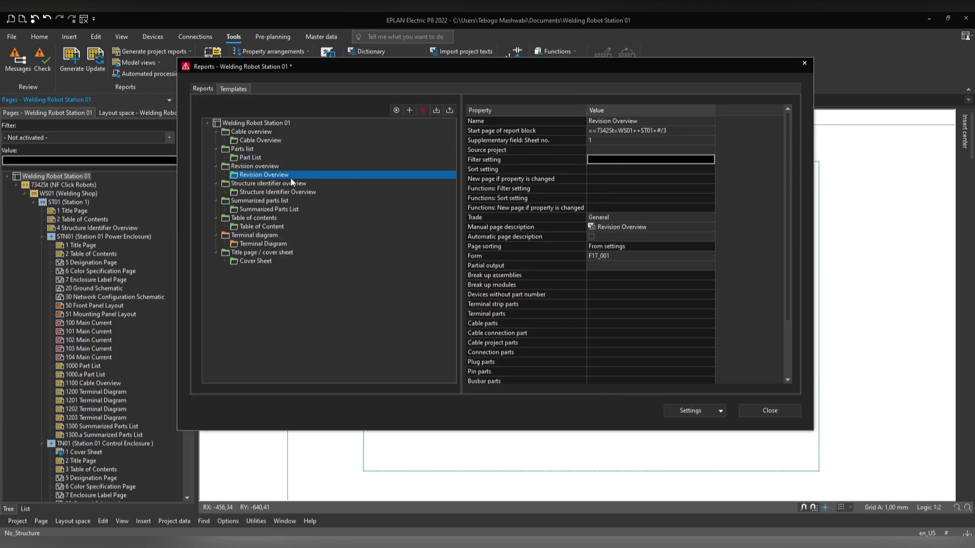
pyautogui.click(292, 193)
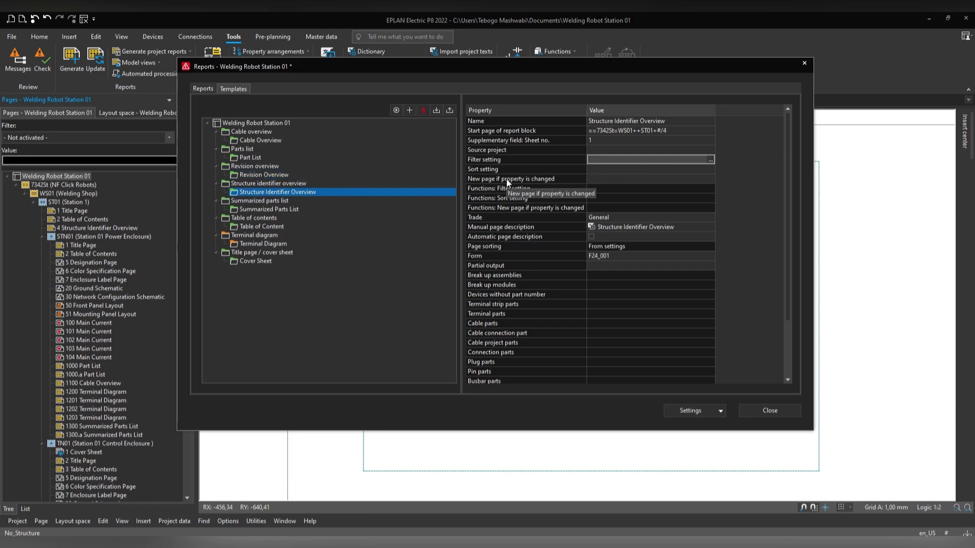
pyautogui.click(284, 209)
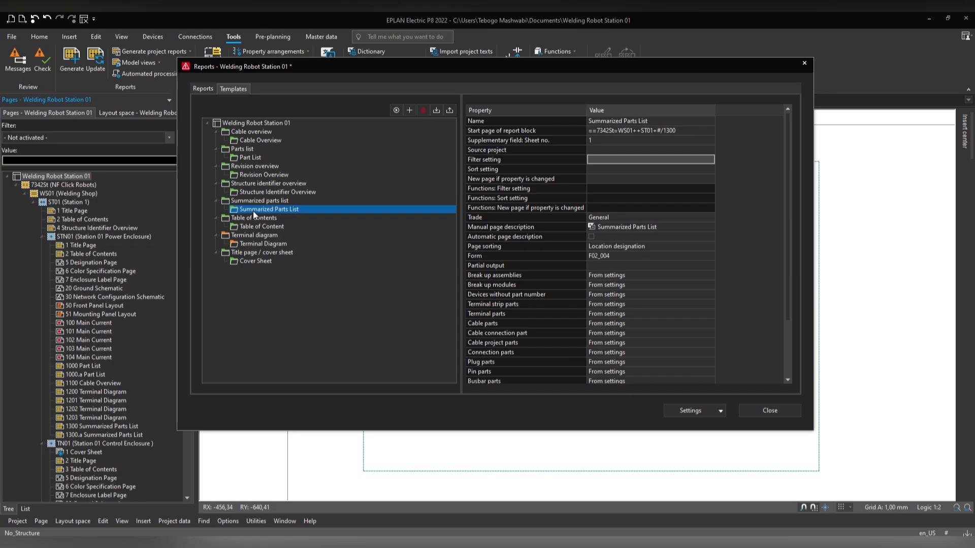
pyautogui.click(710, 160)
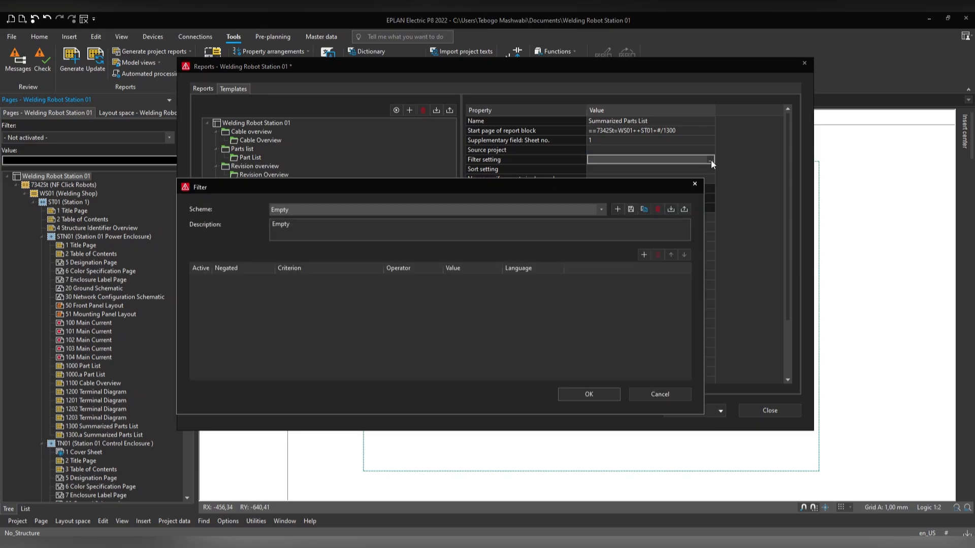
pyautogui.click(618, 209)
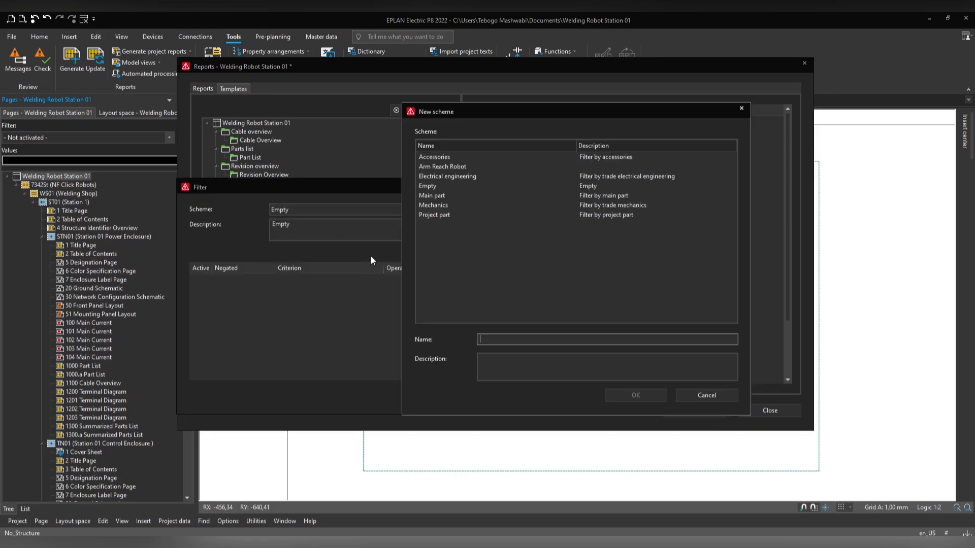
pyautogui.write('No_Structure')
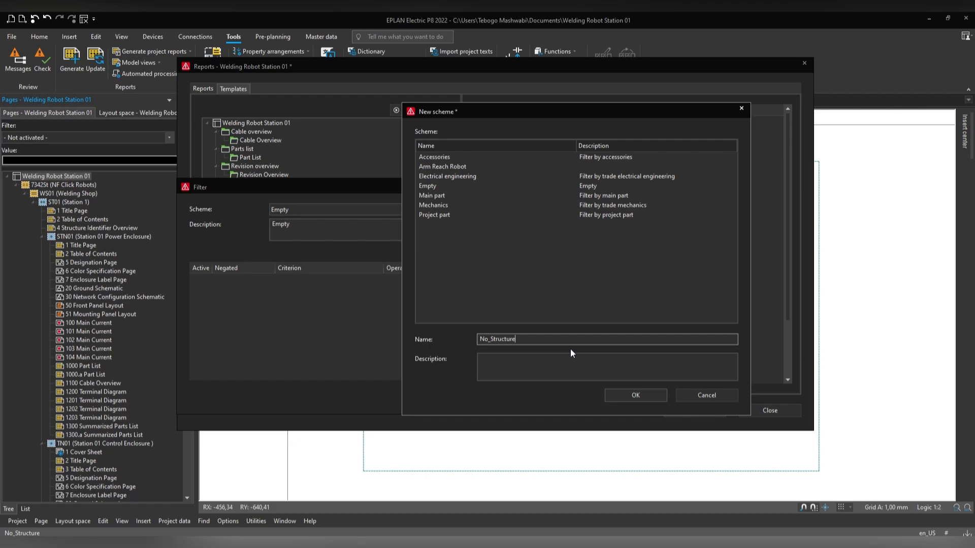
pyautogui.click(631, 394)
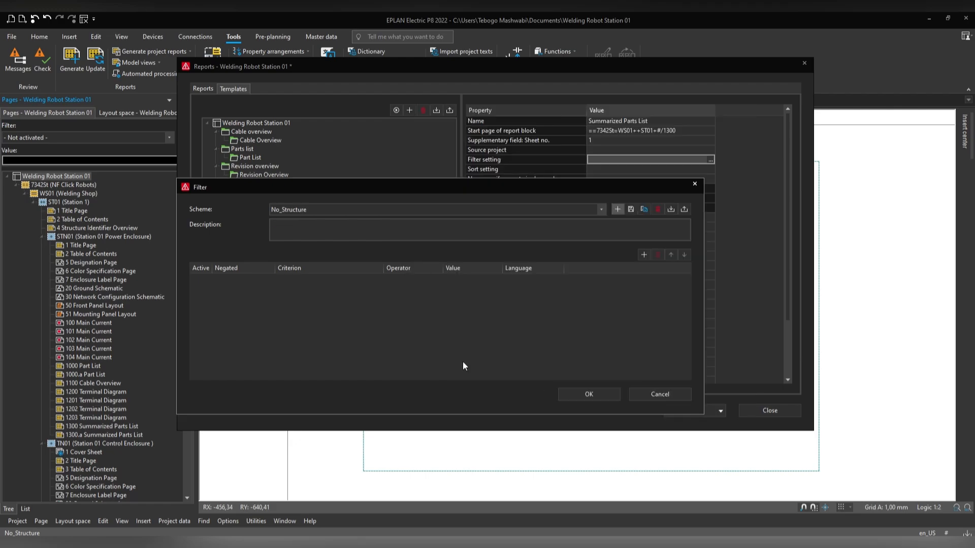
# Step: Add Functional assignment as a criterion to the Summarized Parts List report's No_Structure filter scheme
pyautogui.click(642, 254)
pyautogui.click(531, 150)
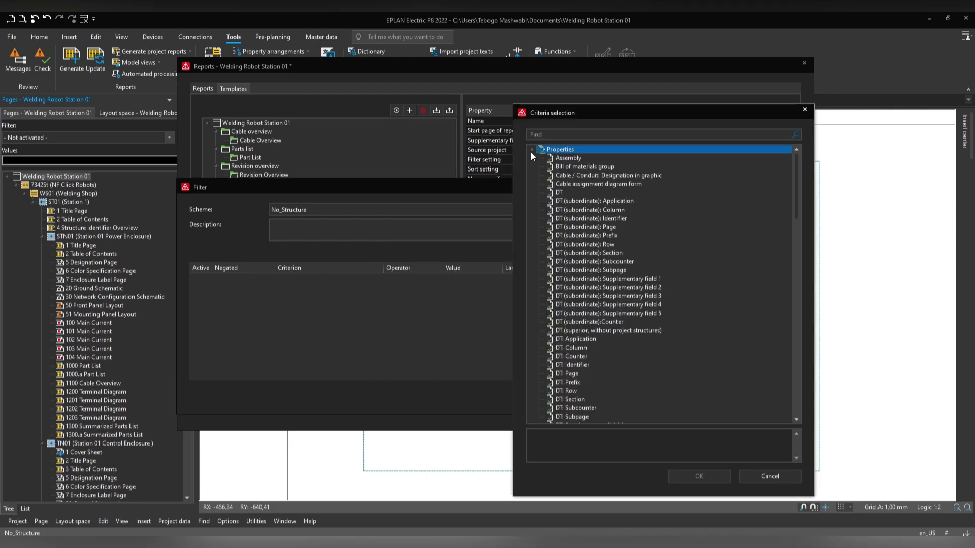
pyautogui.scroll(-9, 574, 315)
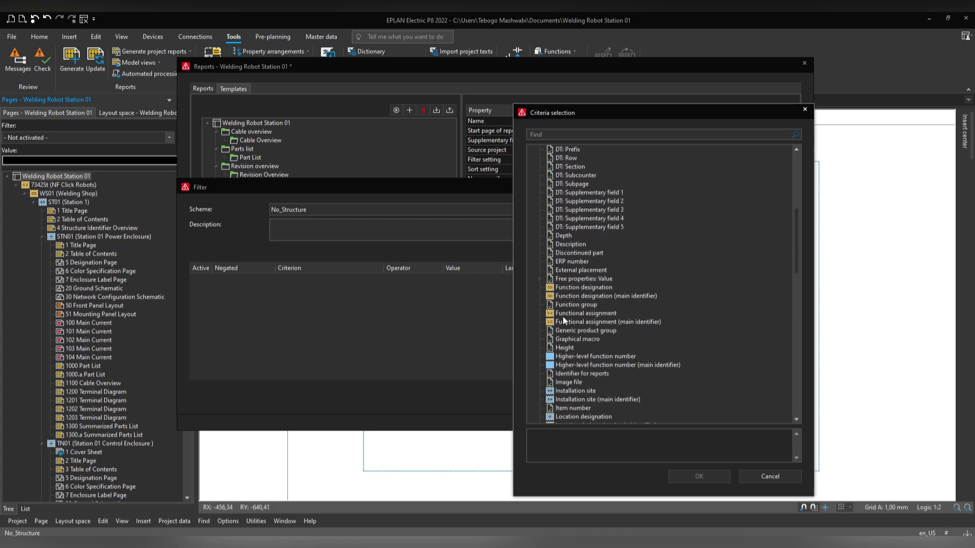
pyautogui.click(576, 314)
pyautogui.click(703, 473)
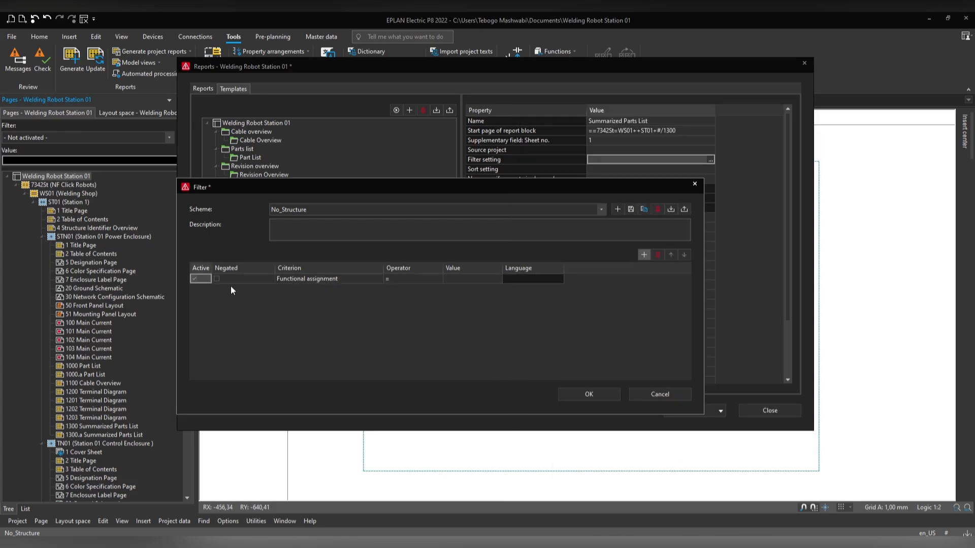
# Step: Negate the Functional assignment criterion, set its value to No_Structure, and apply the filter to the Summarized Parts List report
pyautogui.click(217, 279)
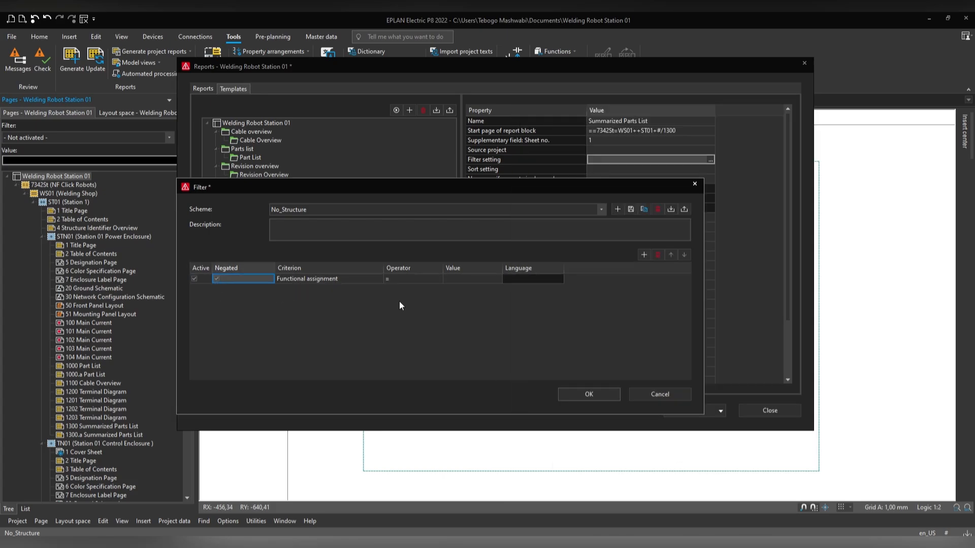
pyautogui.click(497, 279)
pyautogui.click(234, 122)
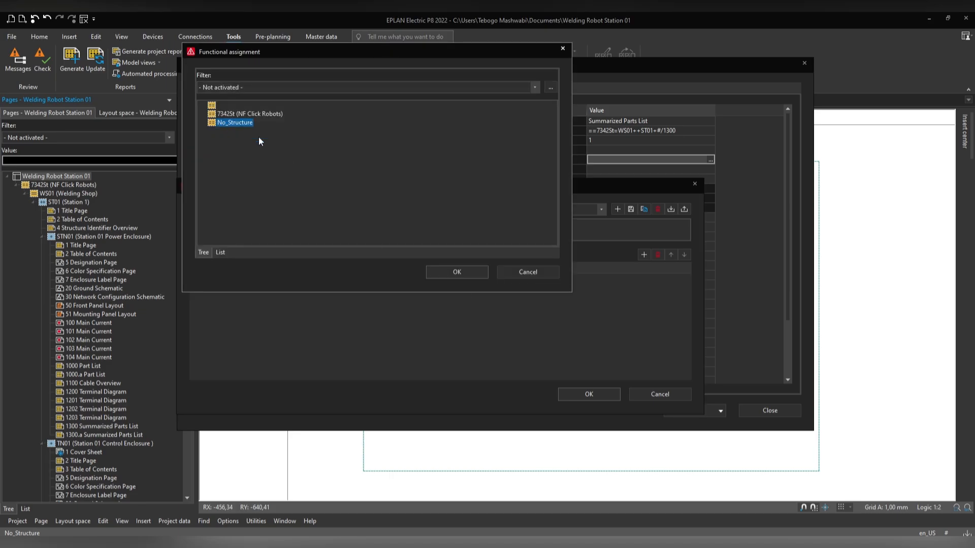
pyautogui.click(457, 272)
pyautogui.click(590, 395)
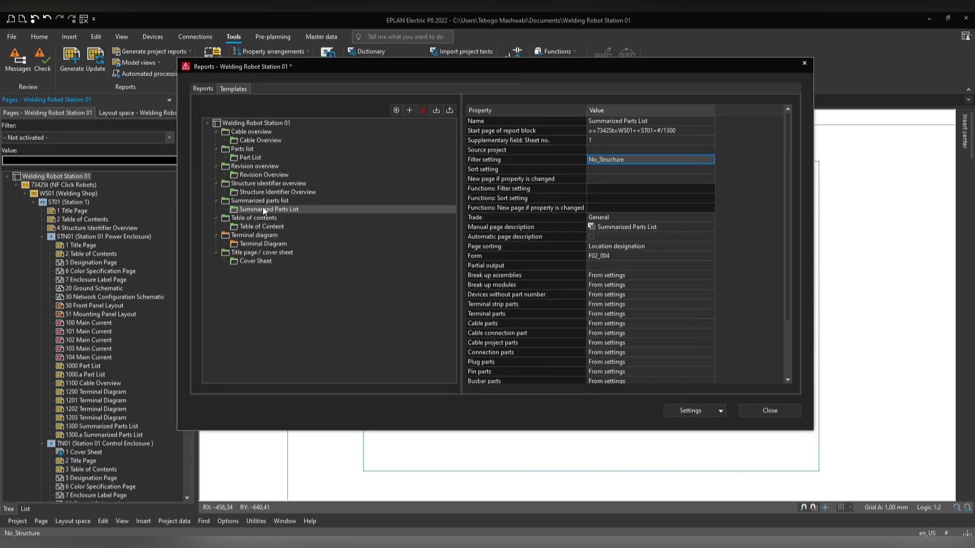
# Step: Create a new filter scheme named No_Structure in the Table of Content report's filter setting
pyautogui.click(244, 227)
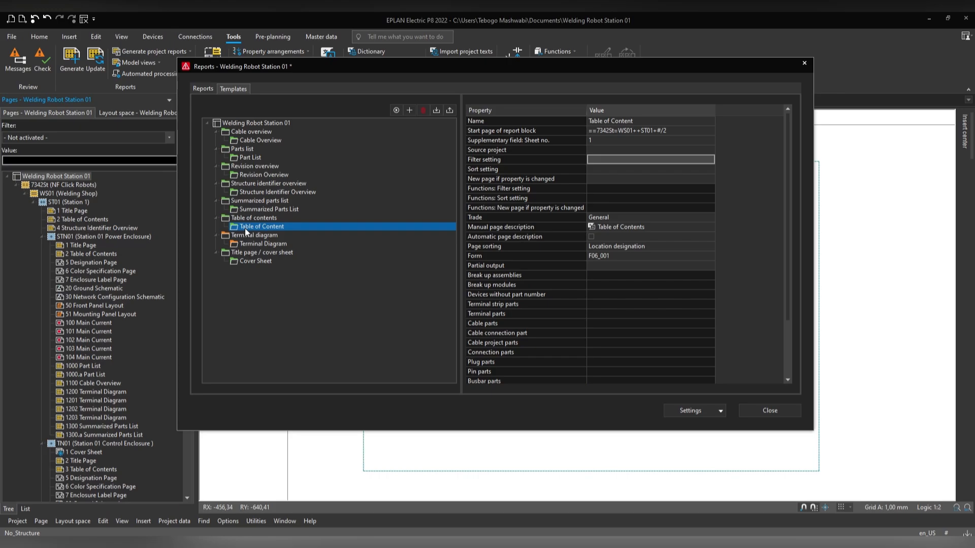
pyautogui.click(710, 159)
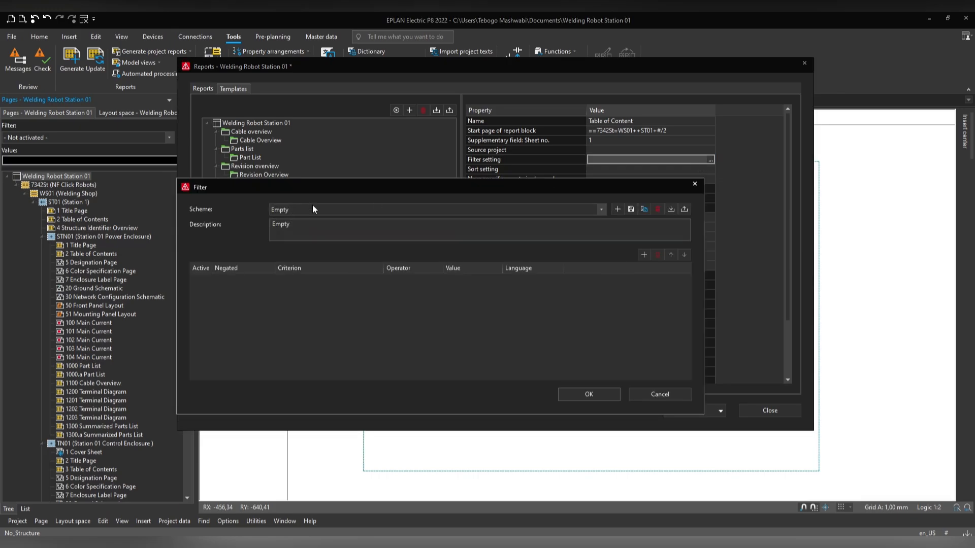
pyautogui.click(615, 209)
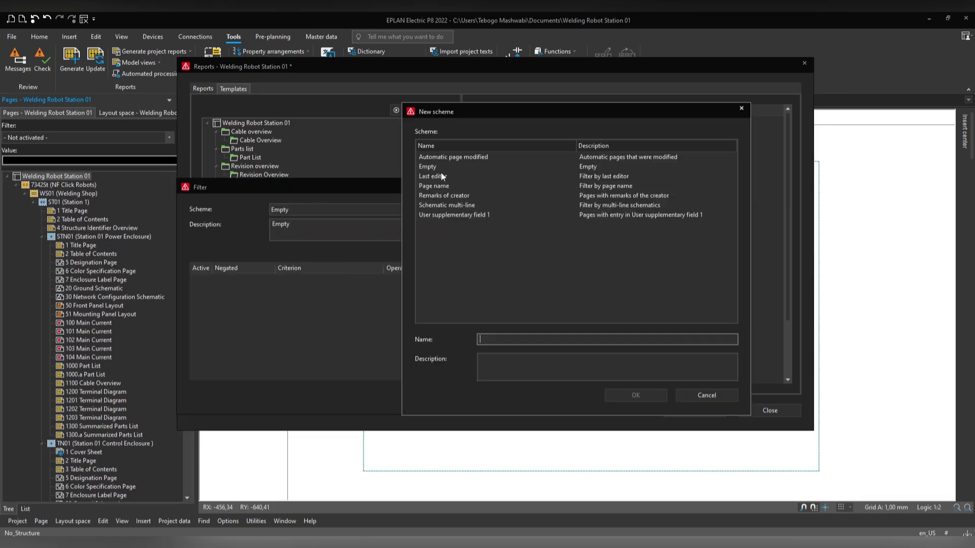
pyautogui.write('No_Structure')
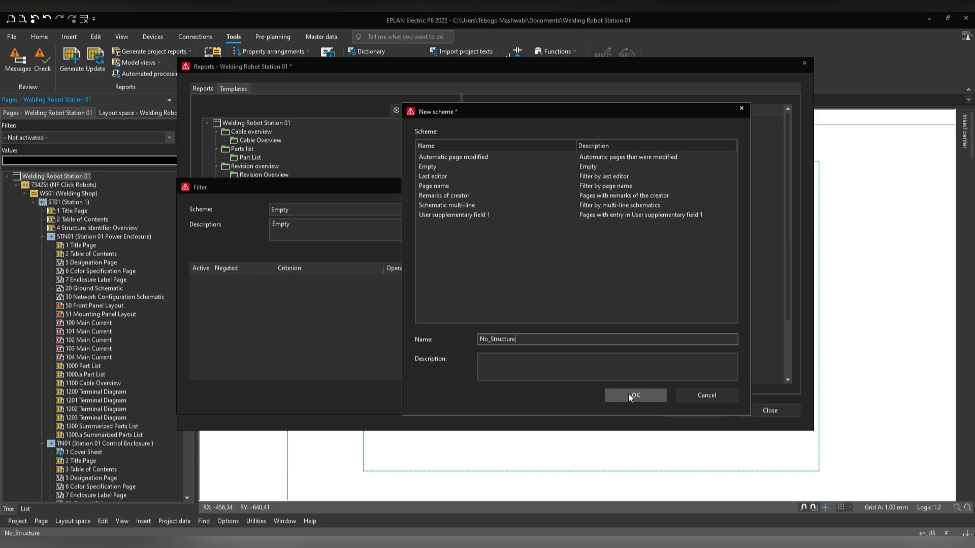
pyautogui.click(632, 395)
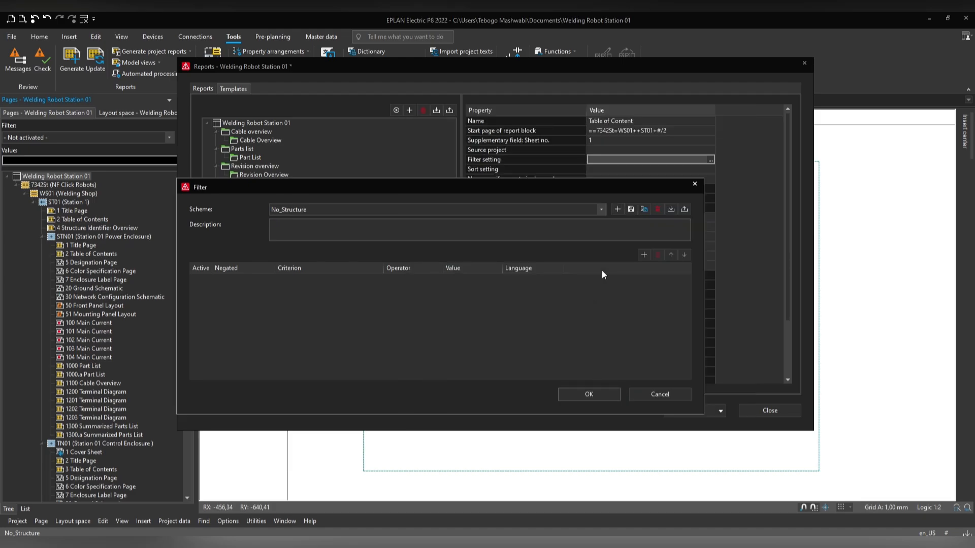
# Step: Add Functional assignment as a criterion to the Table of Content report's No_Structure filter scheme
pyautogui.click(643, 255)
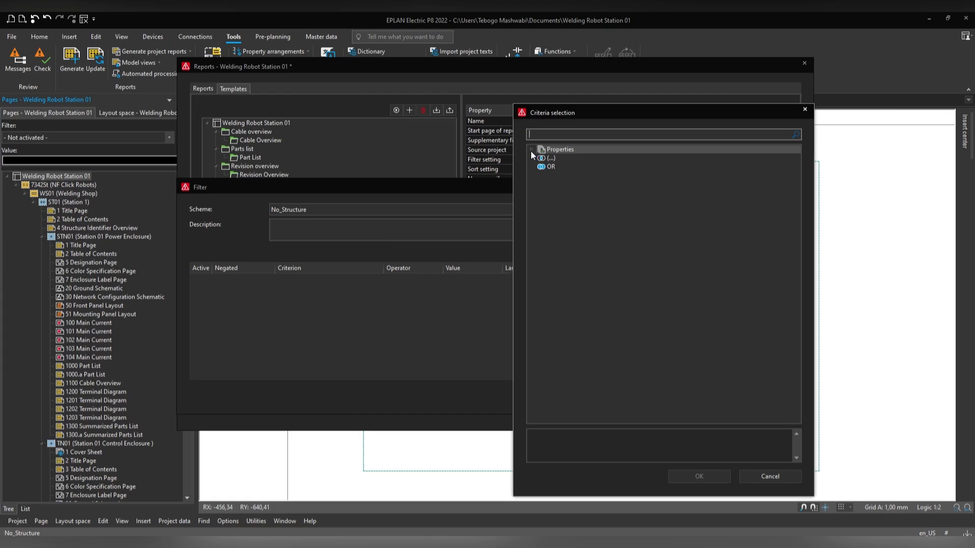
pyautogui.click(585, 323)
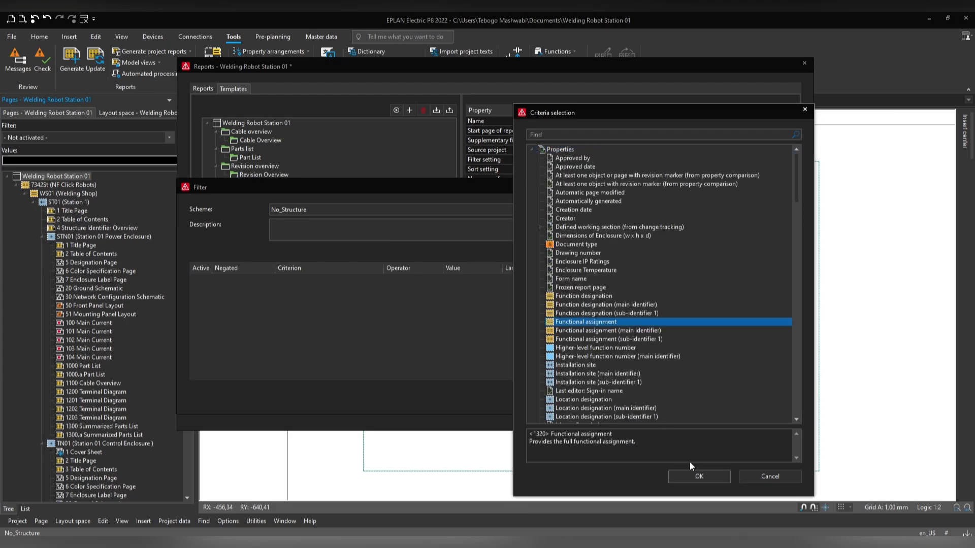
pyautogui.click(698, 476)
# Step: Set the Functional assignment criterion's value to No_Structure and apply the filter to the Table of Content report
pyautogui.click(496, 279)
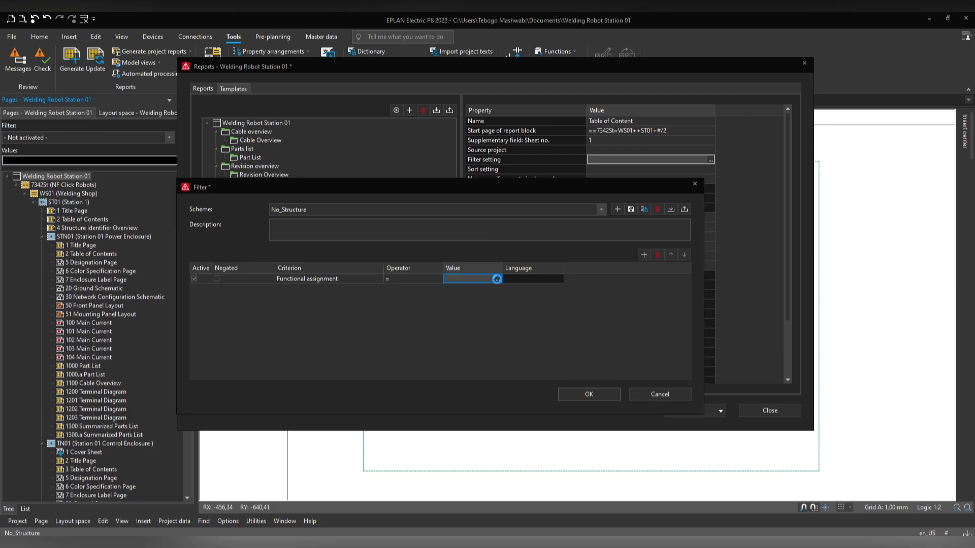
pyautogui.click(497, 279)
pyautogui.click(221, 123)
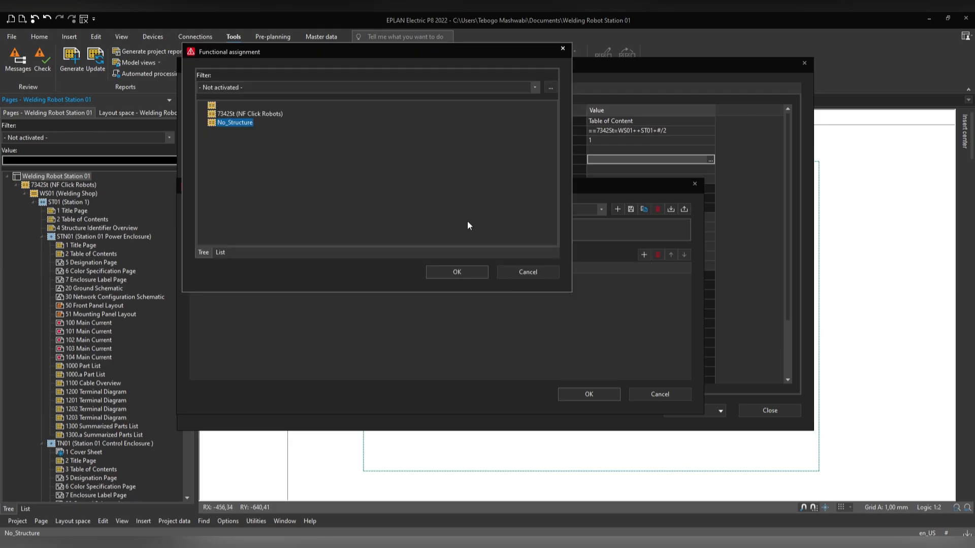
pyautogui.click(468, 272)
pyautogui.click(589, 395)
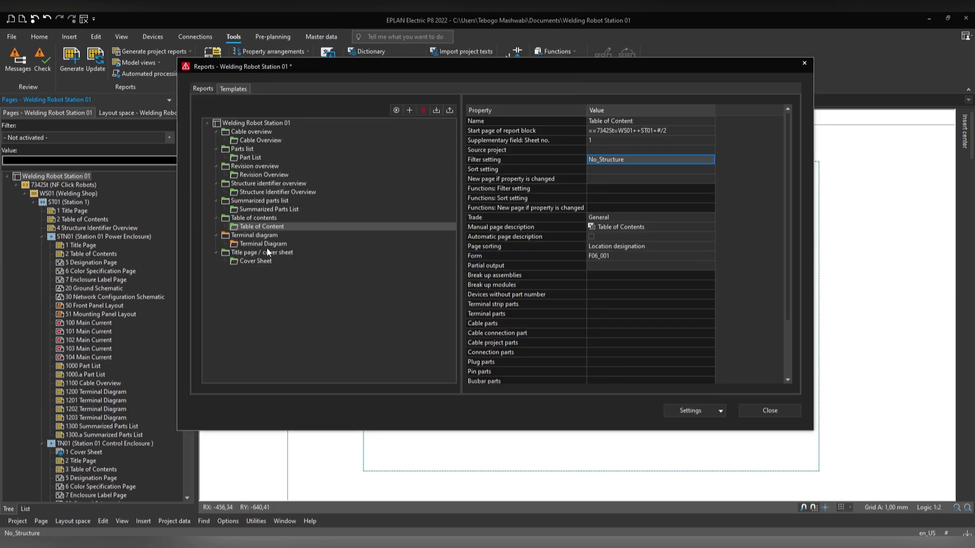
# Step: Create a new filter scheme named No_Structure in the Terminal Diagram report's filter setting
pyautogui.click(252, 245)
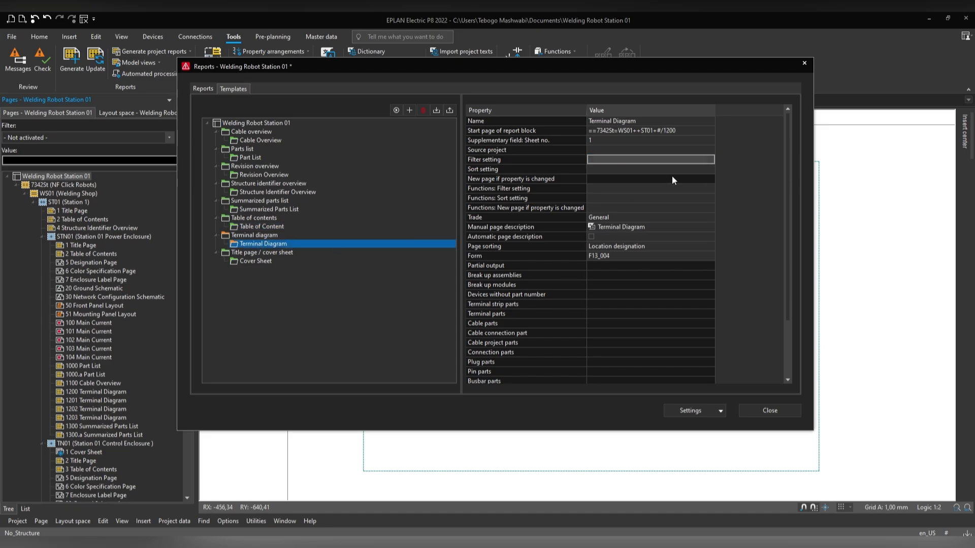
pyautogui.click(710, 159)
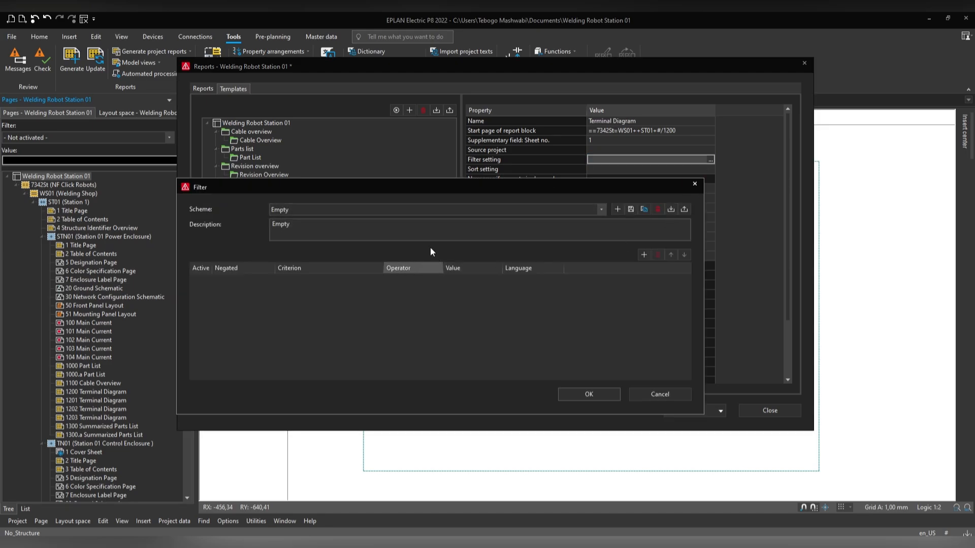
pyautogui.click(617, 209)
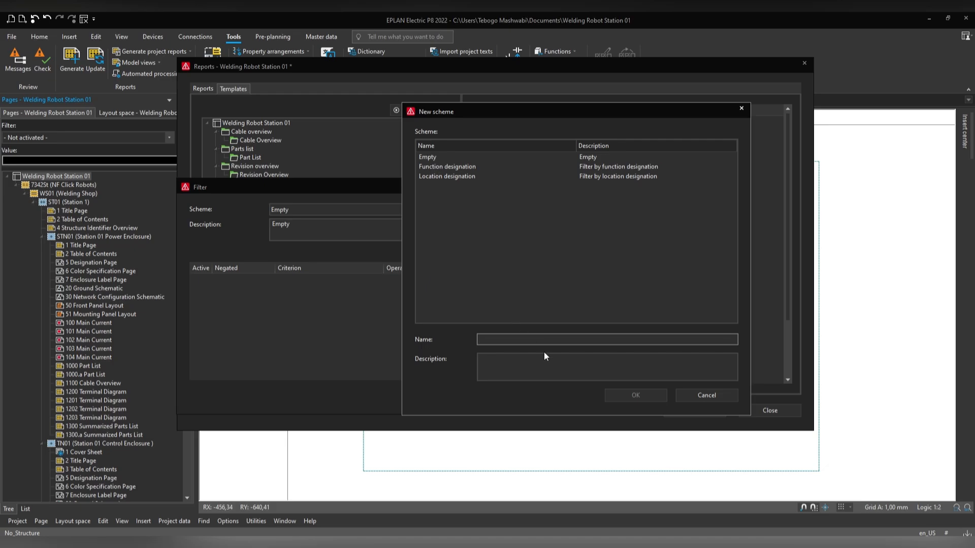
pyautogui.write('No_Structure')
pyautogui.click(635, 395)
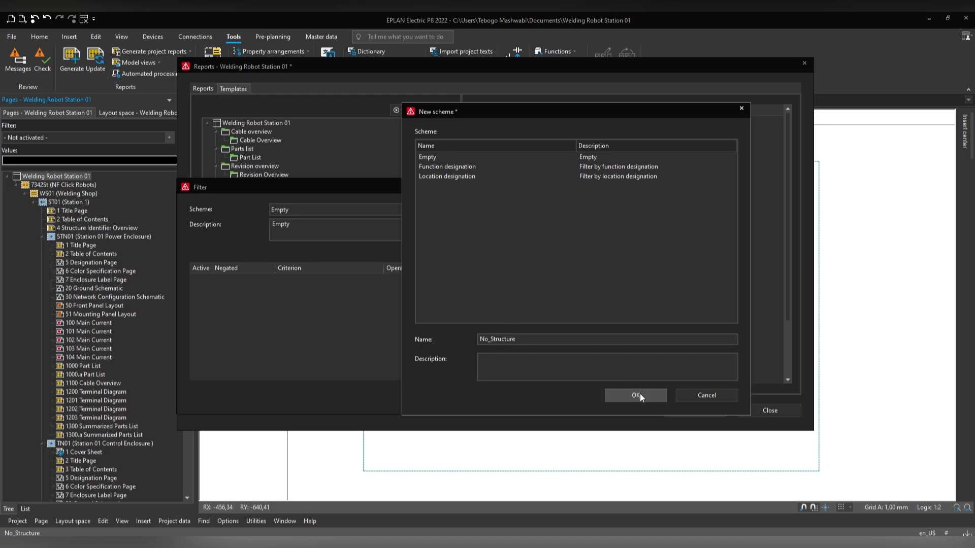
# Step: Add Functional assignment as a criterion to the Terminal Diagram report's No_Structure filter scheme
pyautogui.click(643, 254)
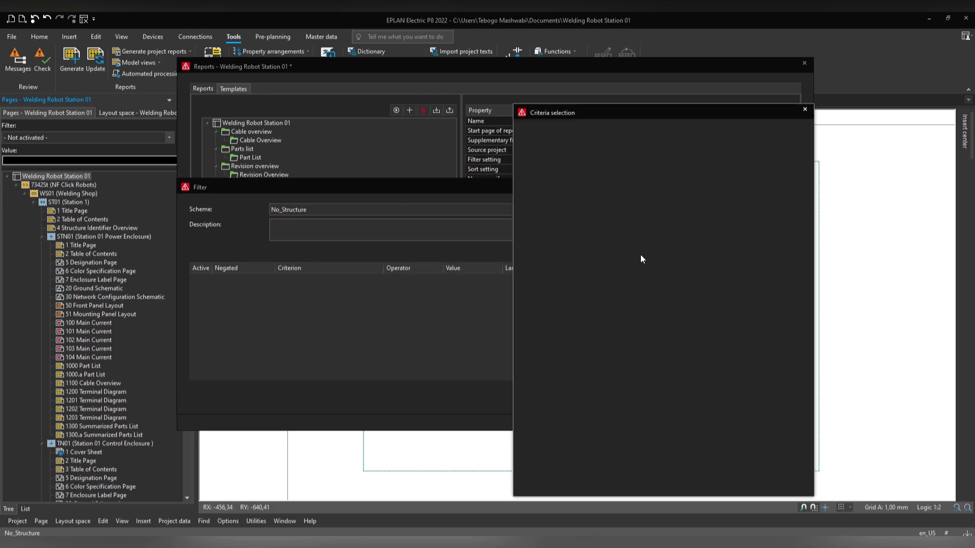
pyautogui.click(530, 150)
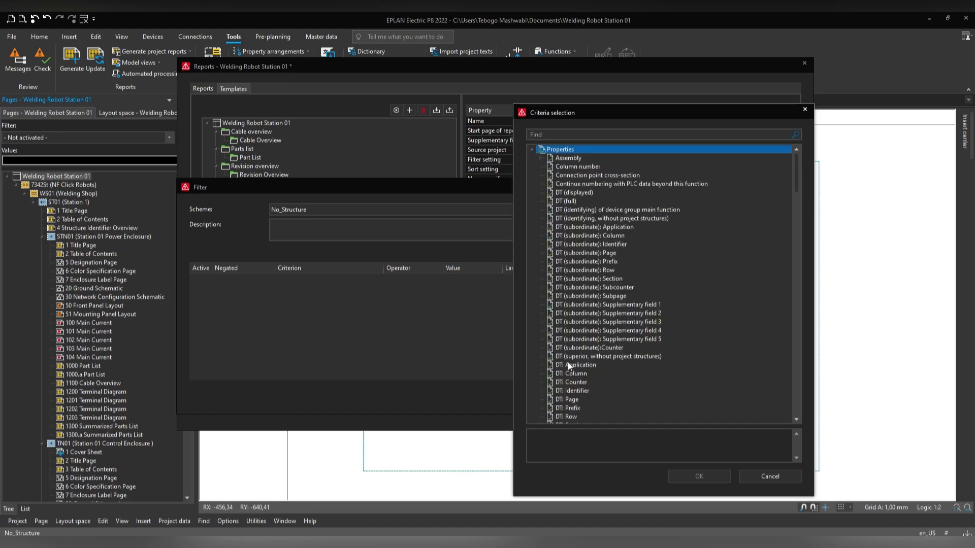
pyautogui.scroll(-10, 568, 361)
pyautogui.click(563, 331)
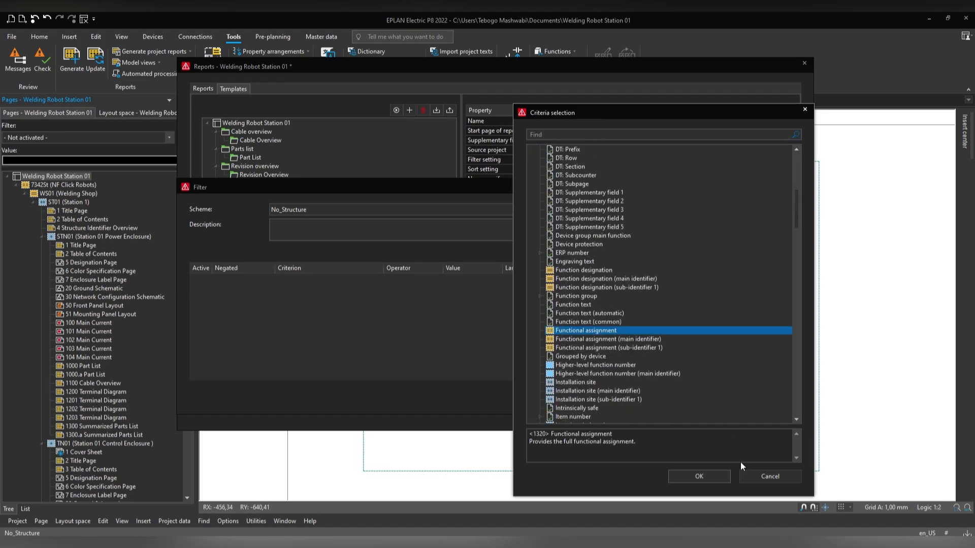
pyautogui.click(693, 475)
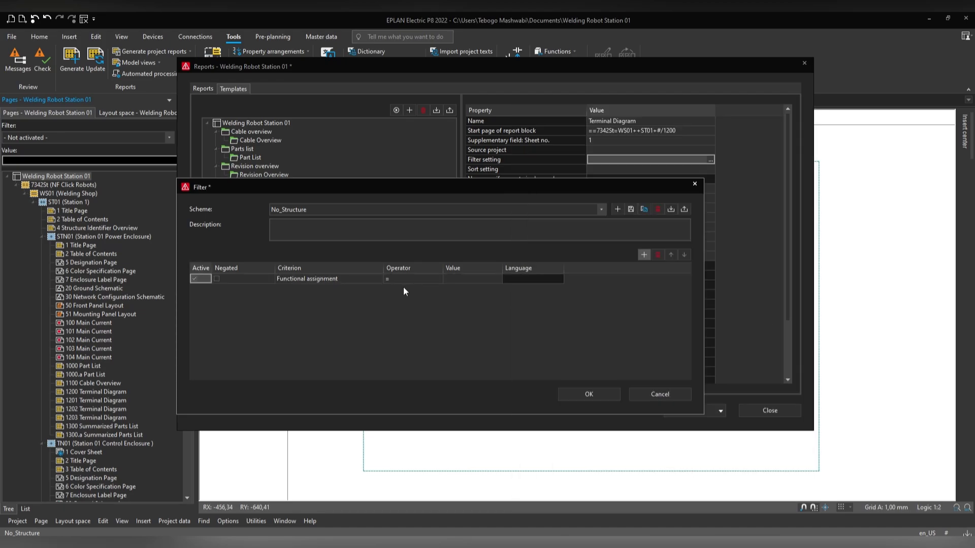
# Step: Negate the Functional assignment criterion, set its value to No_Structure, and apply the filter to the Terminal Diagram report
pyautogui.click(217, 279)
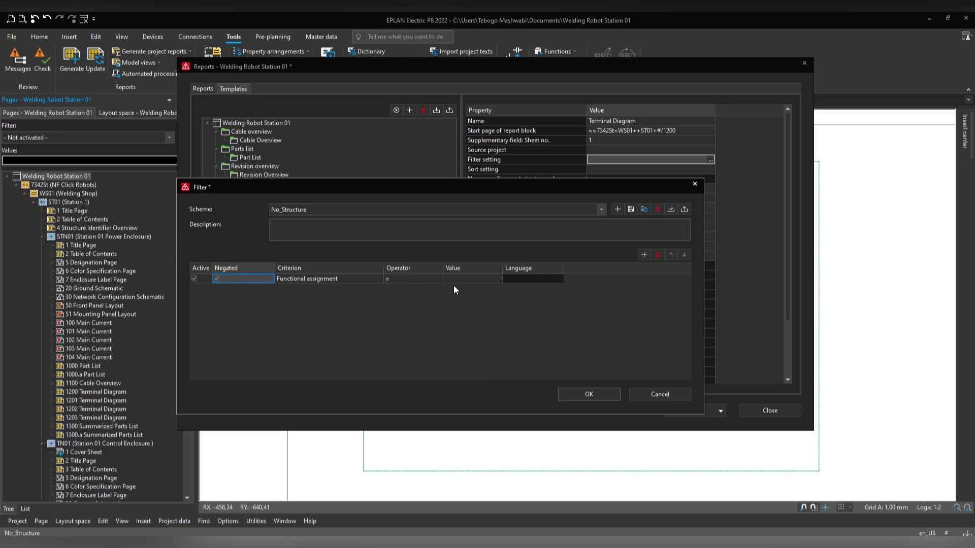
pyautogui.click(497, 280)
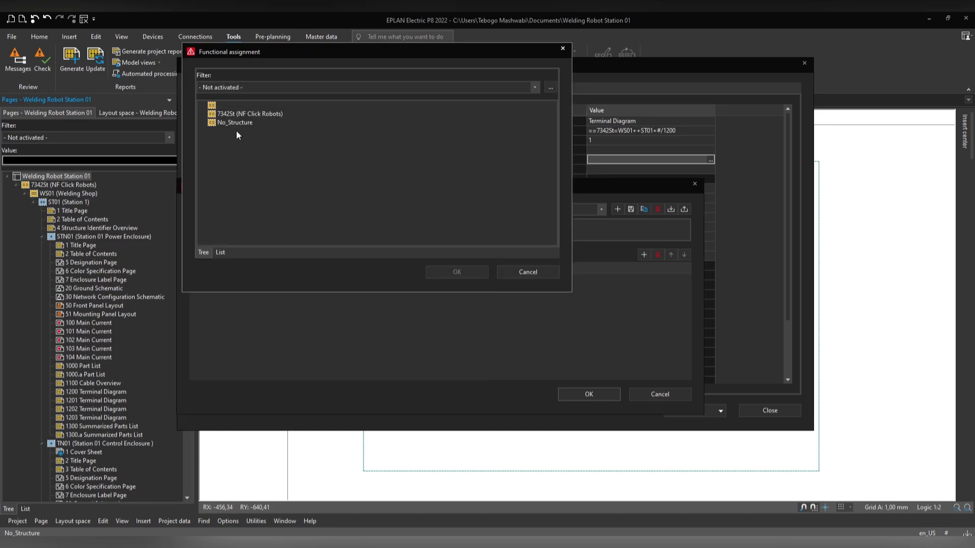
pyautogui.click(235, 123)
pyautogui.click(457, 271)
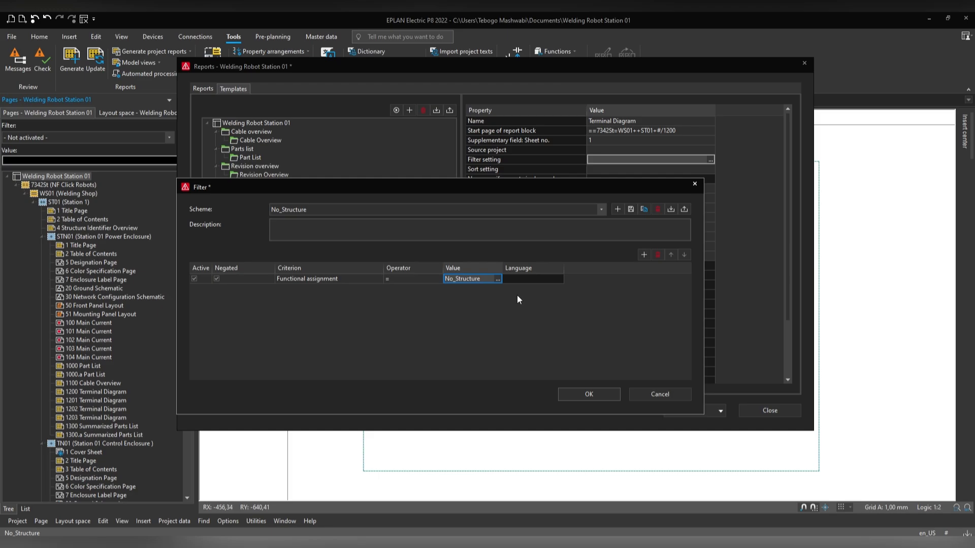
pyautogui.click(599, 393)
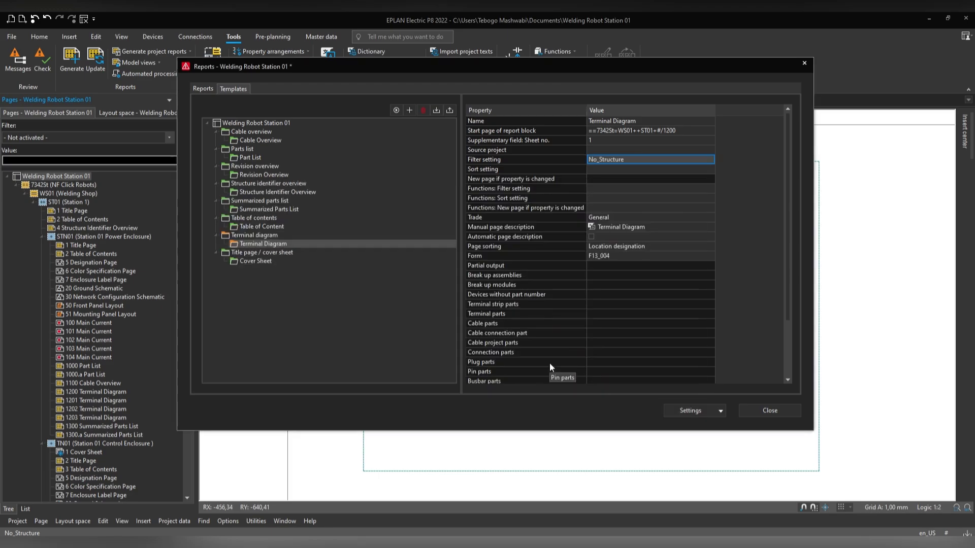
# Step: Create a new filter scheme named No_Structure in the Cover Sheet report's filter setting
pyautogui.click(249, 262)
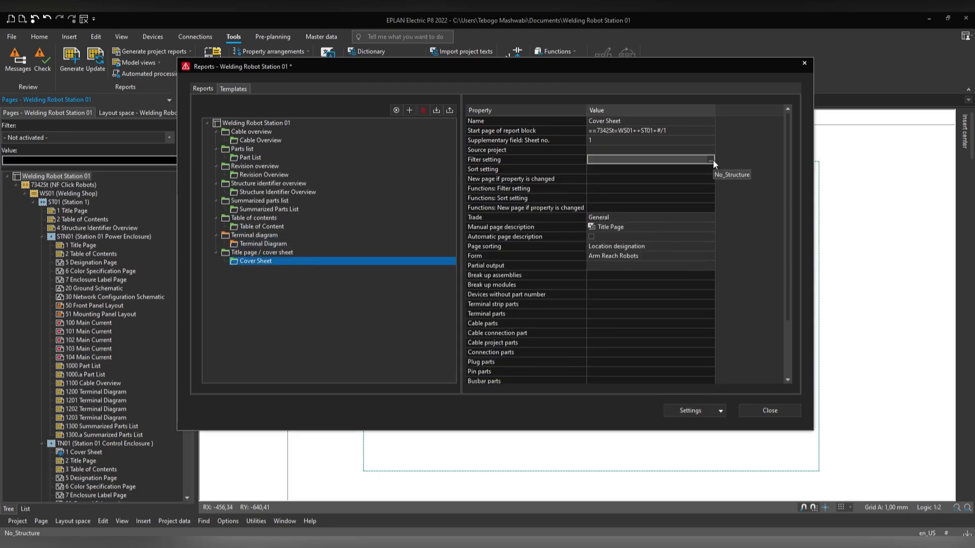
pyautogui.click(711, 160)
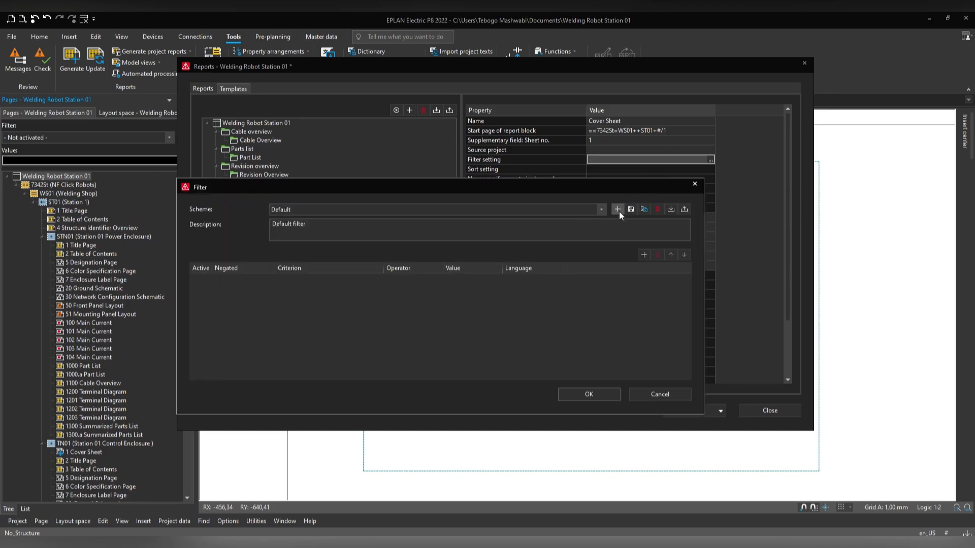
pyautogui.click(618, 209)
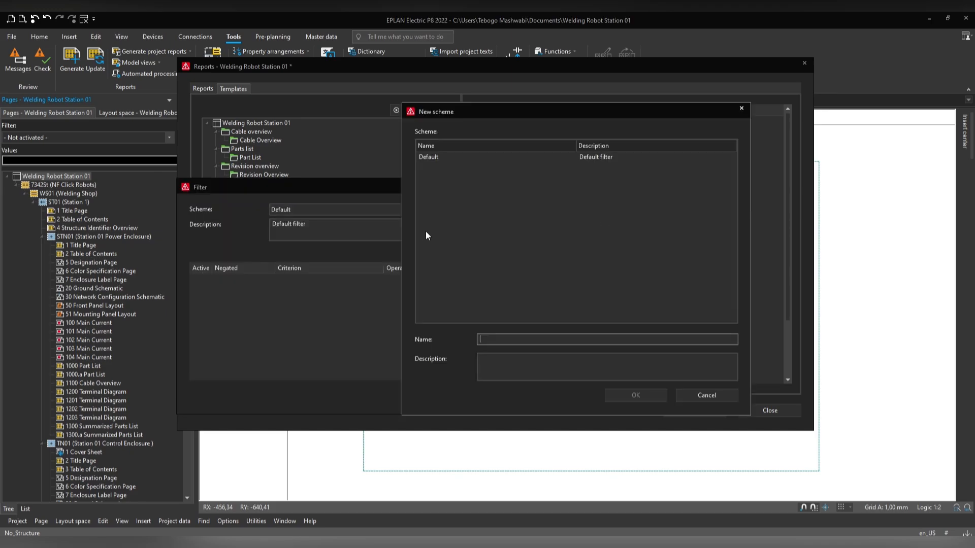
pyautogui.write('No_Structure')
pyautogui.click(625, 394)
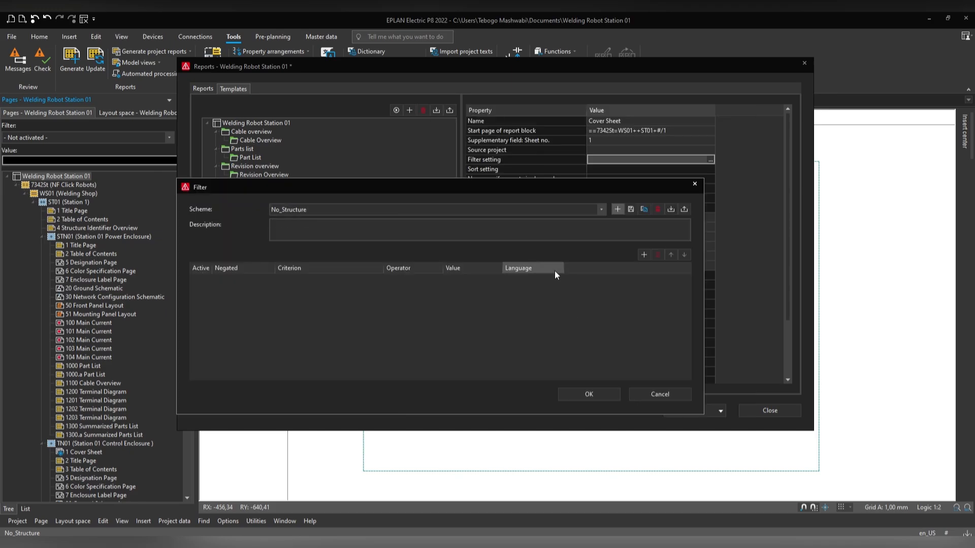
# Step: Add Functional assignment as a criterion to the Cover Sheet report's No_Structure filter scheme
pyautogui.click(640, 255)
pyautogui.click(530, 149)
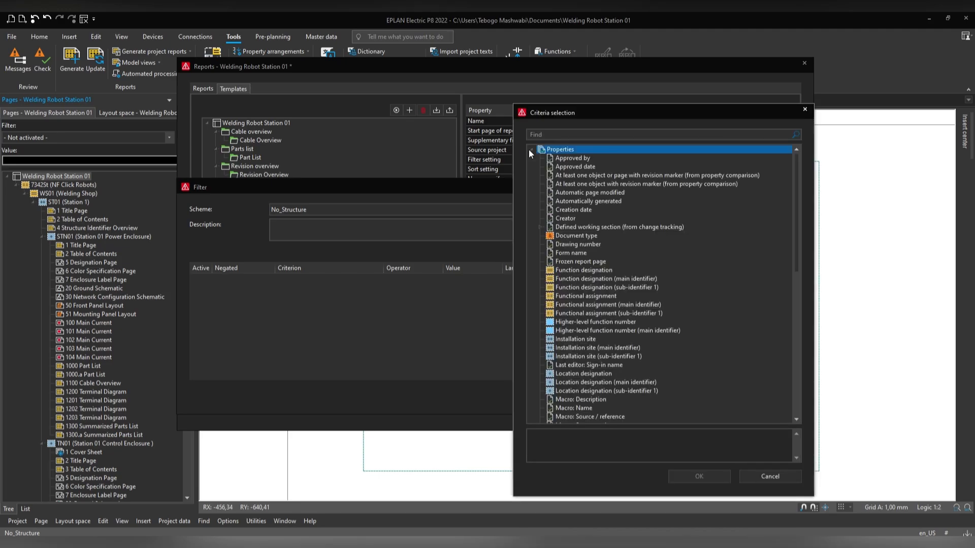
pyautogui.click(573, 298)
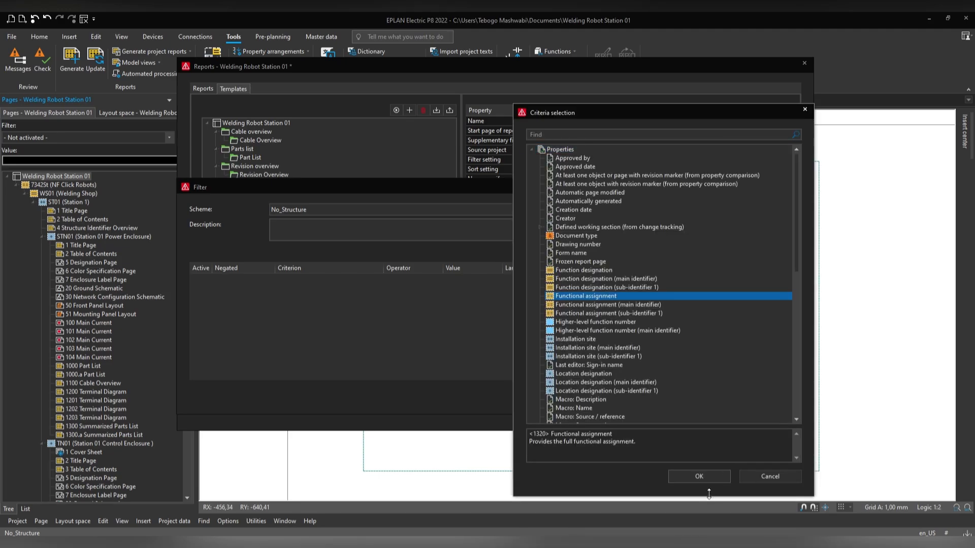
pyautogui.click(699, 476)
# Step: Negate the Functional assignment criterion, set its value to No_Structure, and apply the filter to the Cover Sheet report
pyautogui.click(216, 279)
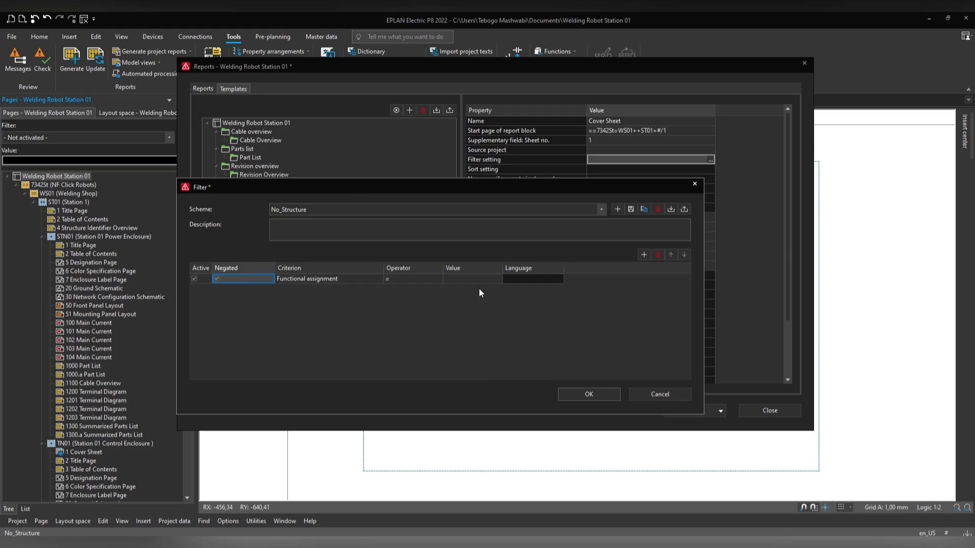
pyautogui.click(495, 278)
pyautogui.click(226, 123)
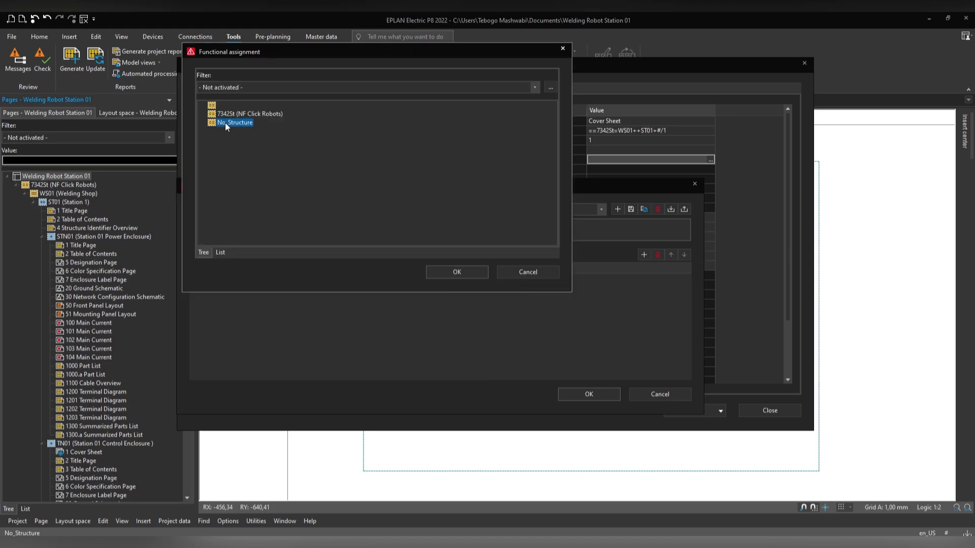
pyautogui.click(472, 270)
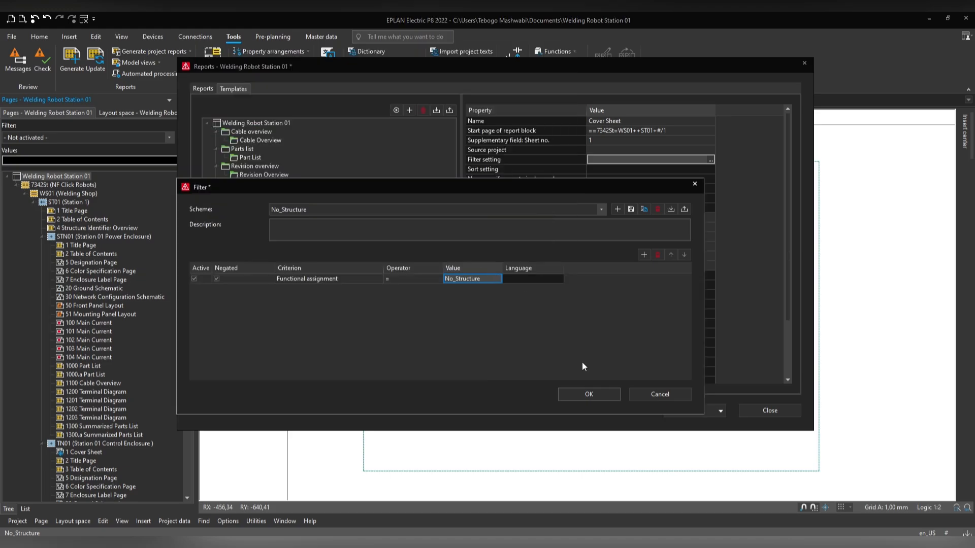
pyautogui.click(581, 395)
# Step: Check the Terminal Diagram report's filter, and negate the Functional assignment criterion in the Table of Content report's No_Structure filter
pyautogui.click(262, 244)
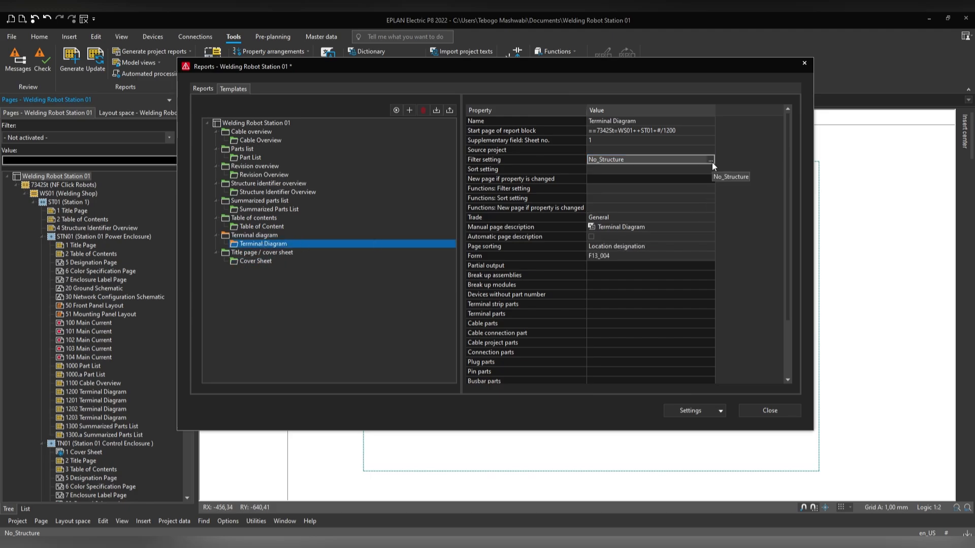
pyautogui.click(710, 159)
pyautogui.press('Escape')
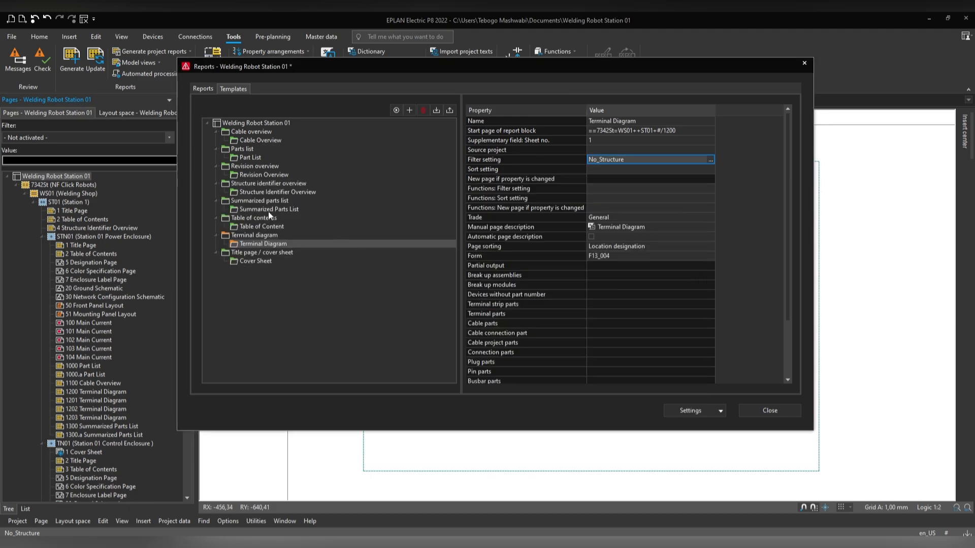
pyautogui.click(263, 228)
pyautogui.click(710, 160)
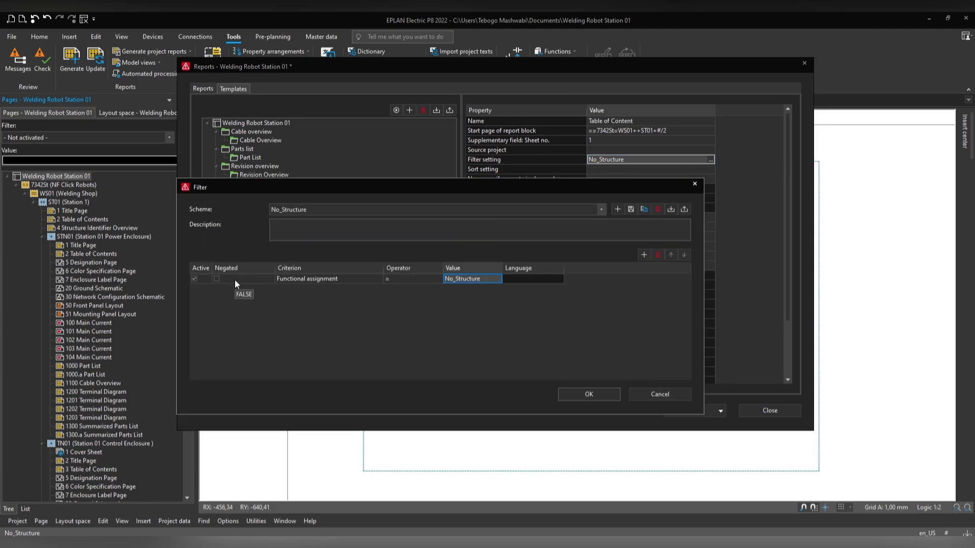
pyautogui.click(217, 280)
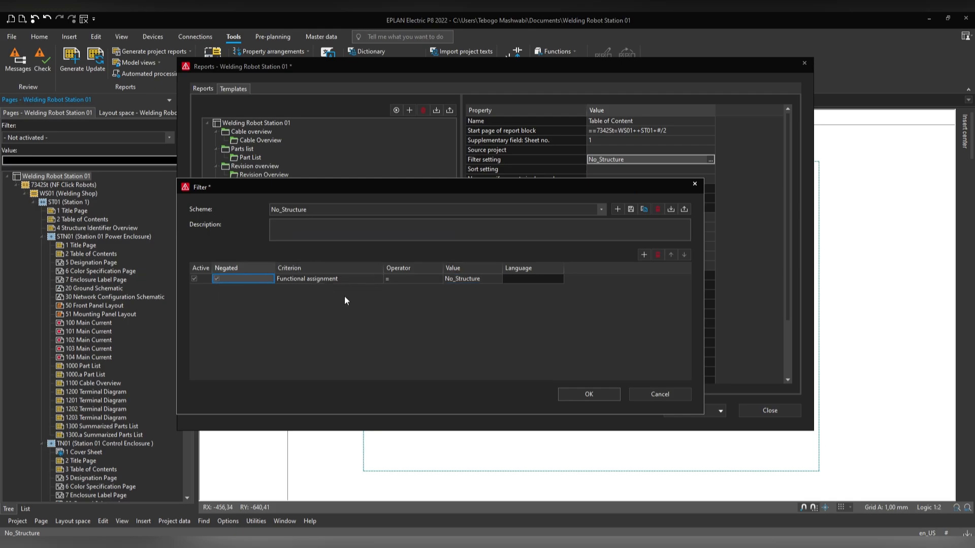
pyautogui.click(601, 394)
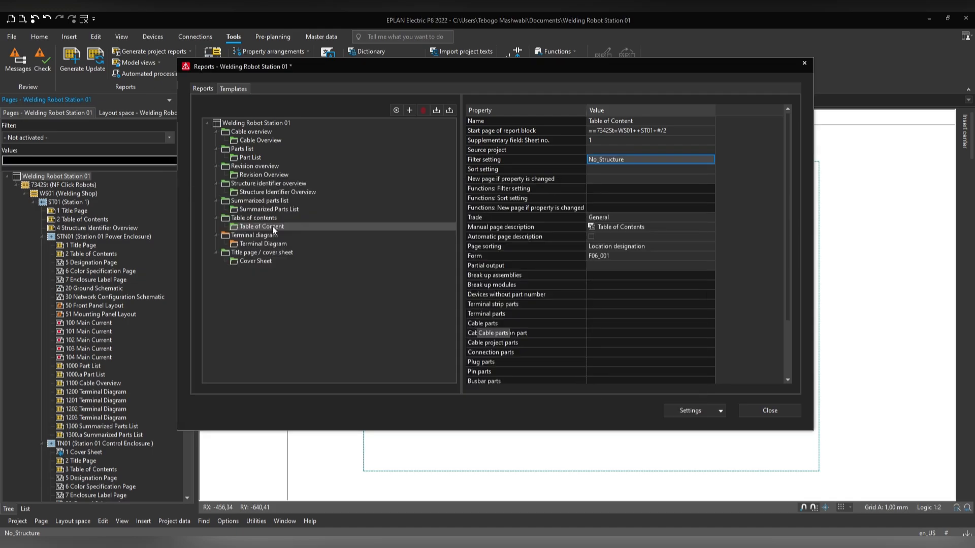
# Step: Check that the No_Structure filters of the Summarized Parts List, Part List and Cable Overview reports have their criterion negated
pyautogui.click(263, 208)
pyautogui.click(706, 160)
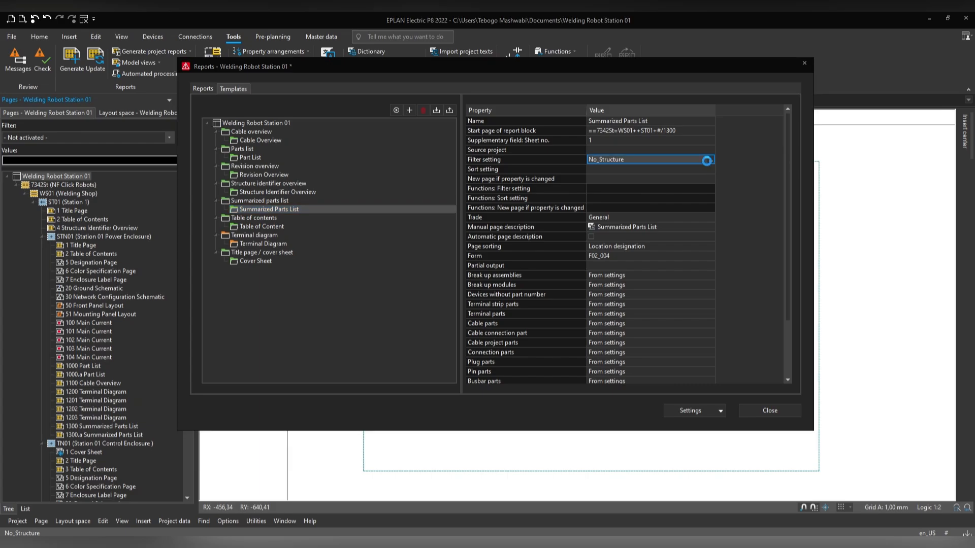
pyautogui.click(584, 391)
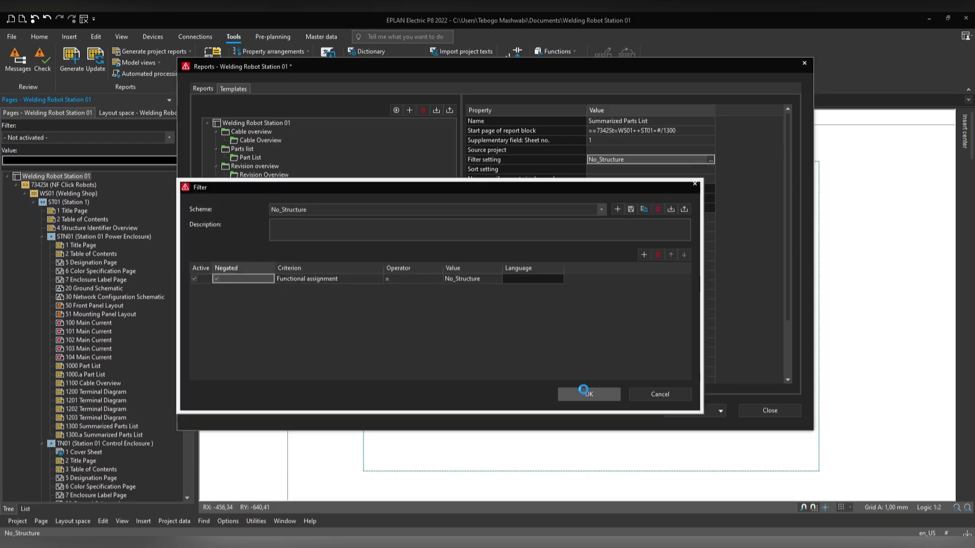
pyautogui.click(244, 158)
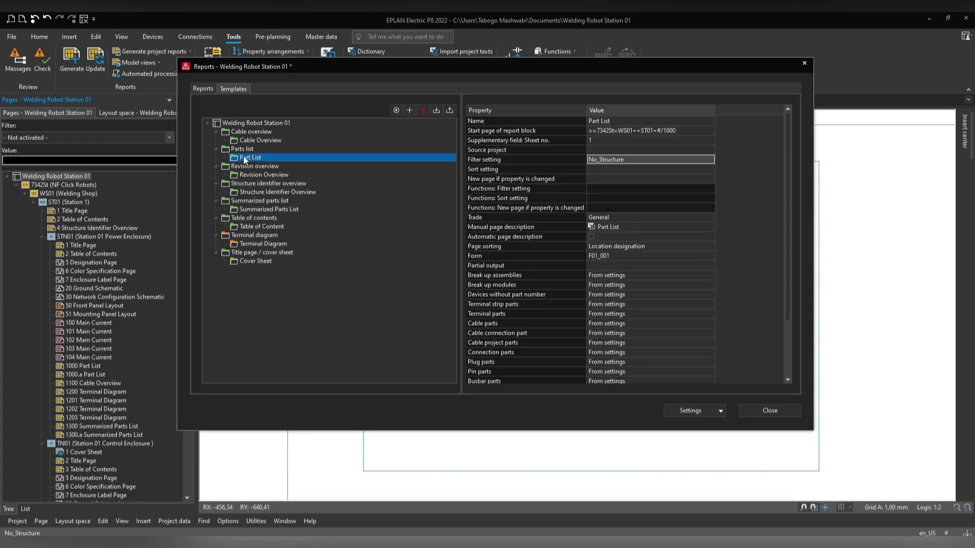
pyautogui.click(710, 160)
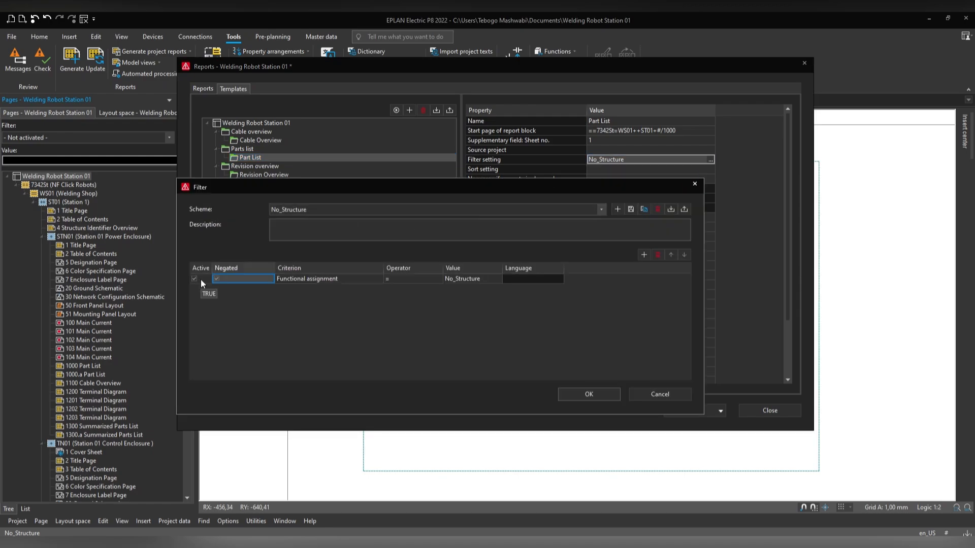
pyautogui.click(589, 394)
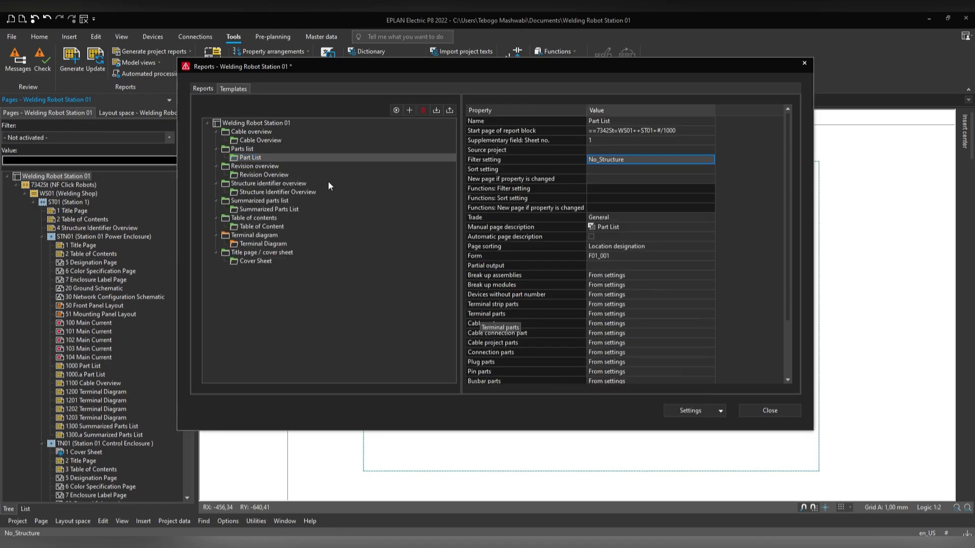
pyautogui.click(250, 131)
pyautogui.click(252, 140)
pyautogui.click(710, 160)
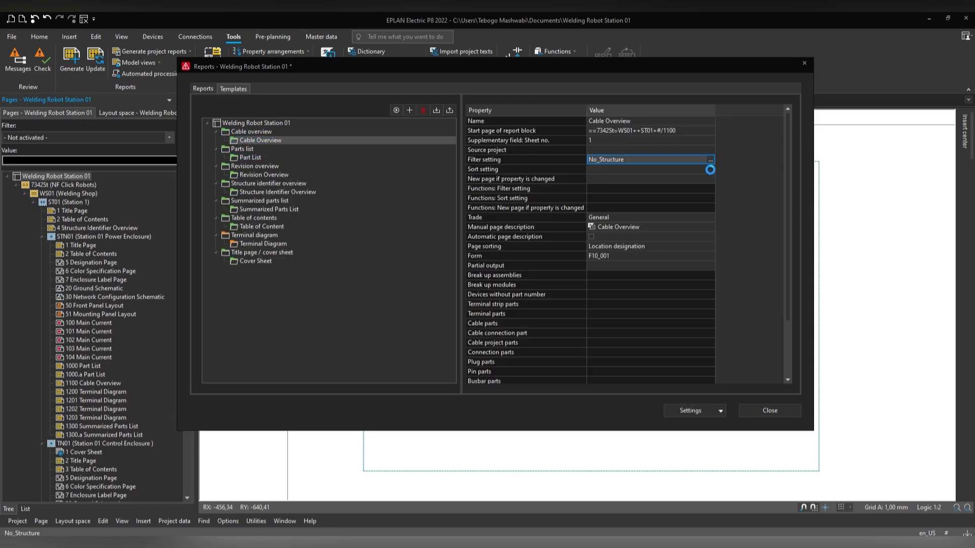
pyautogui.click(589, 394)
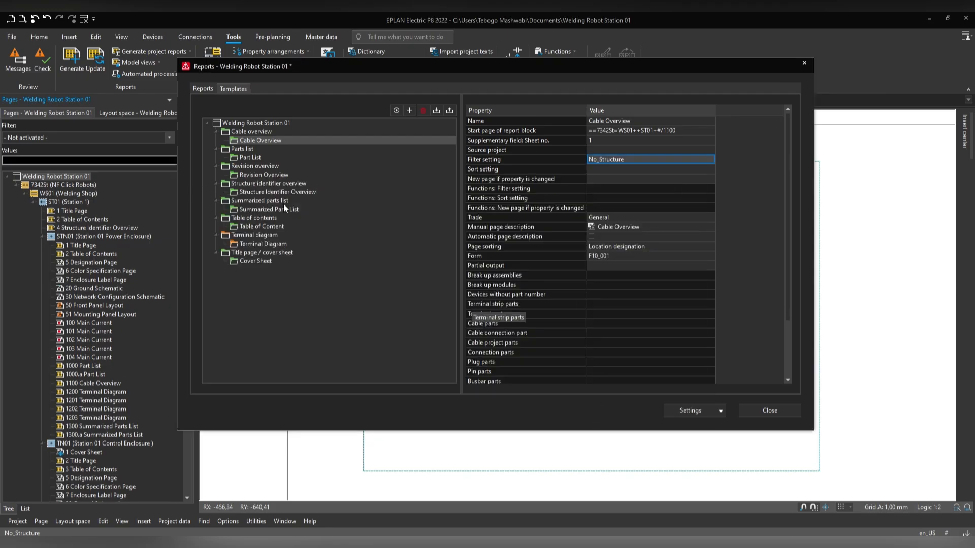
# Step: Regenerate all reports of Welding Robot Station 01 and close the reports overview
pyautogui.click(261, 123)
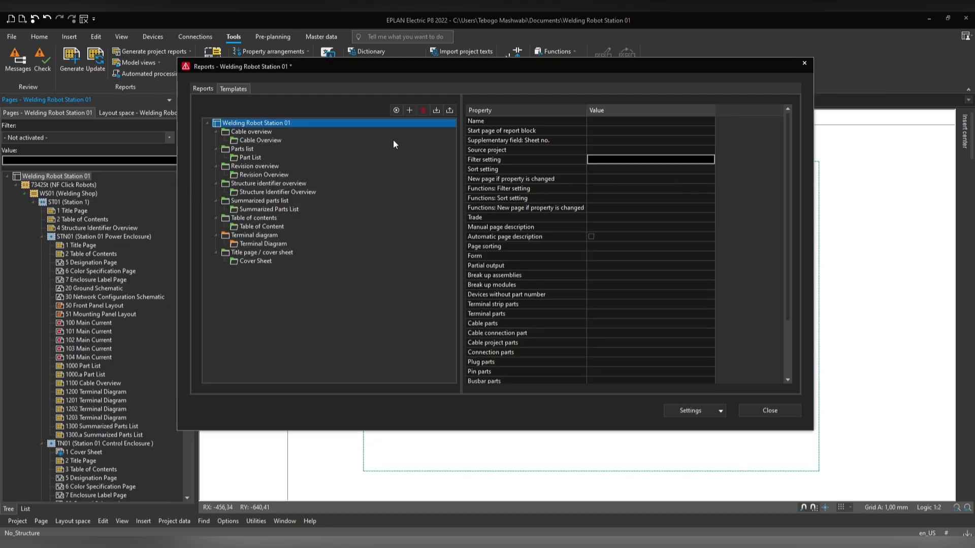
pyautogui.click(395, 110)
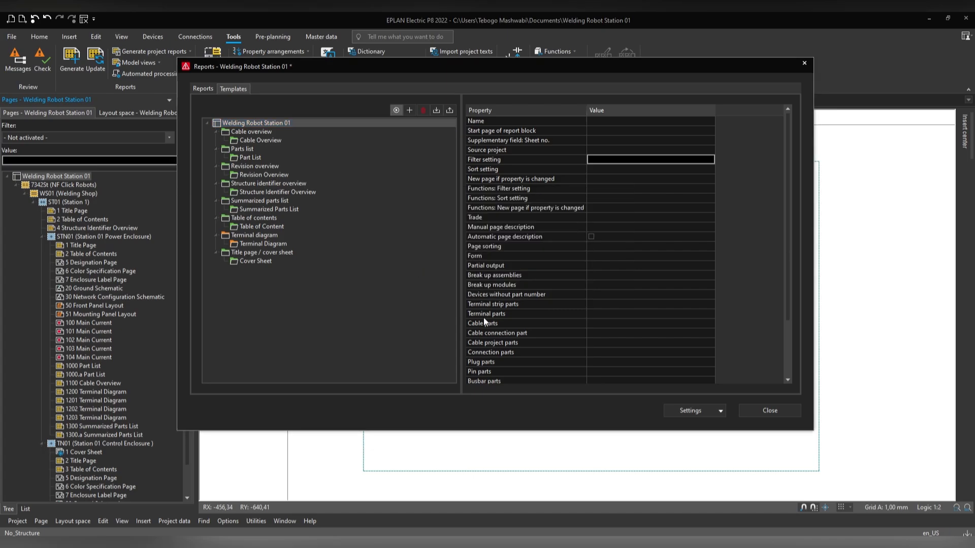
pyautogui.click(764, 410)
# Step: Examine the page structure under the STN01 power enclosure and the TN01 control enclosure
pyautogui.scroll(-2, 89, 356)
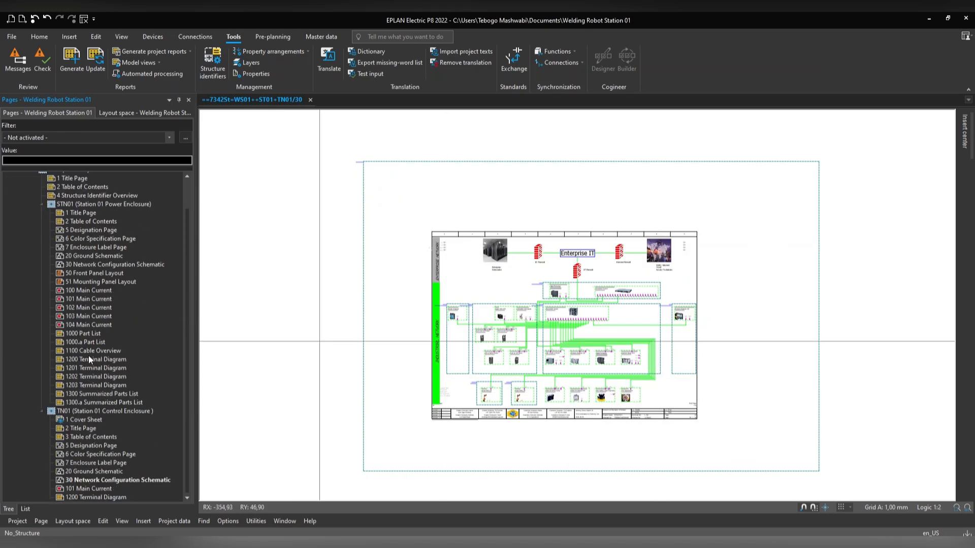
pyautogui.click(41, 204)
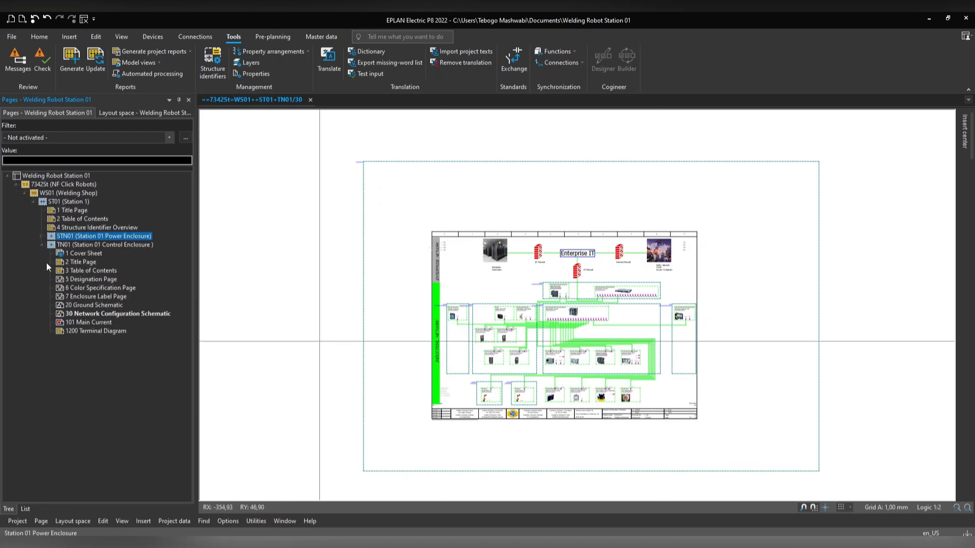
pyautogui.click(41, 244)
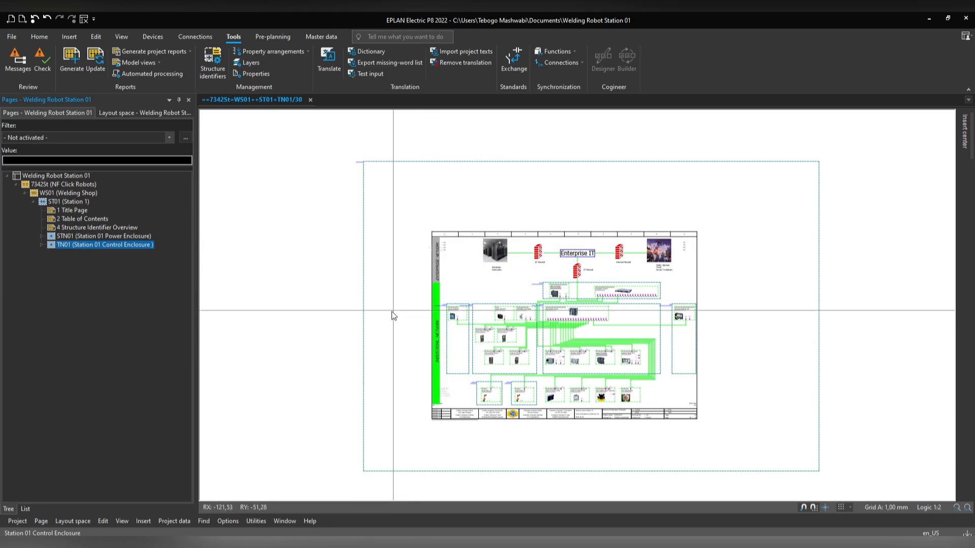
pyautogui.click(42, 236)
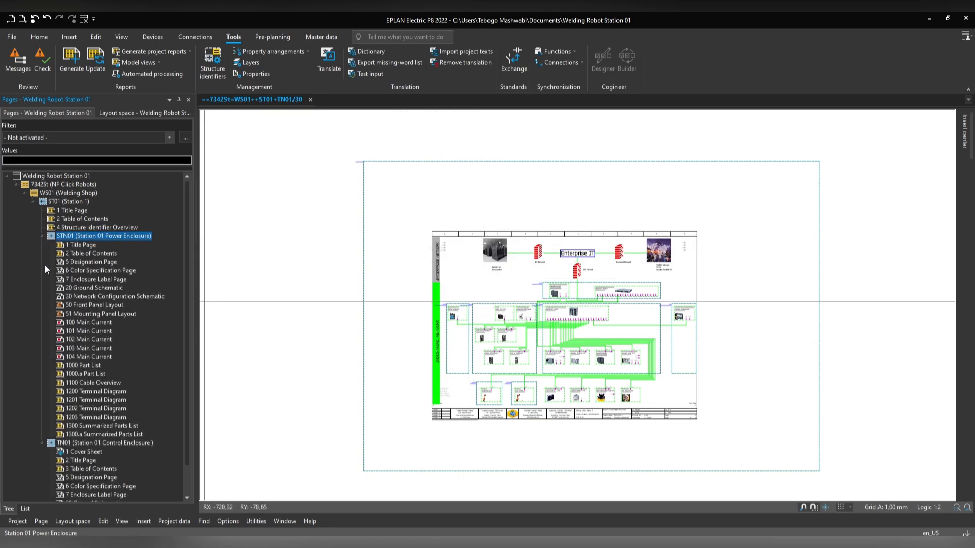
pyautogui.scroll(-1, 74, 363)
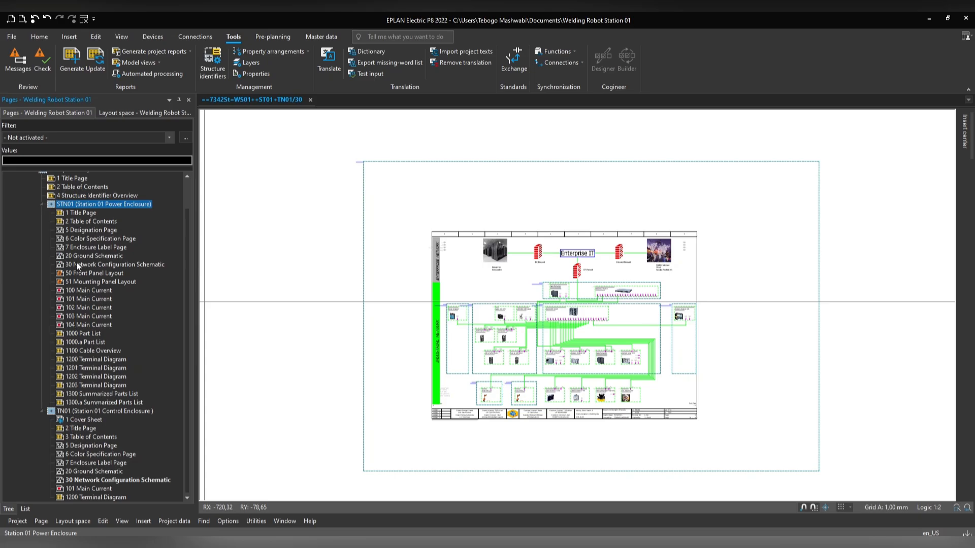
# Step: Open page 2 Title Page of the TN01 control enclosure and examine its contents
pyautogui.click(74, 210)
pyautogui.click(71, 420)
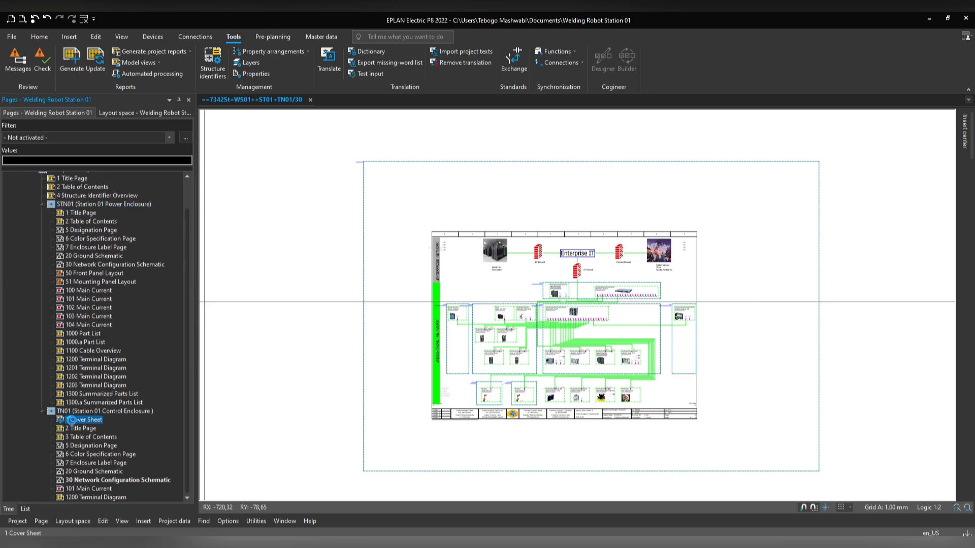
pyautogui.click(82, 212)
pyautogui.click(71, 422)
pyautogui.doubleClick(74, 428)
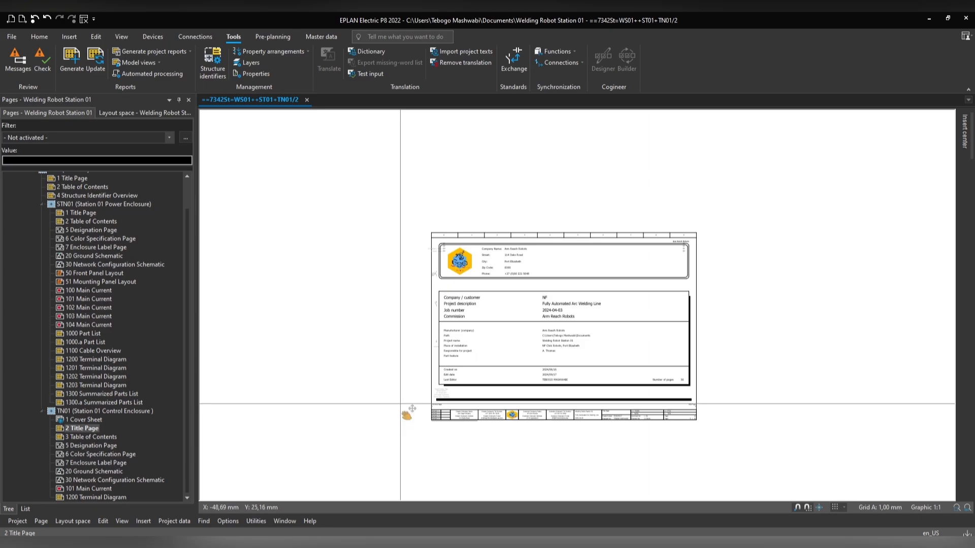
pyautogui.hotkey('alt', '3')
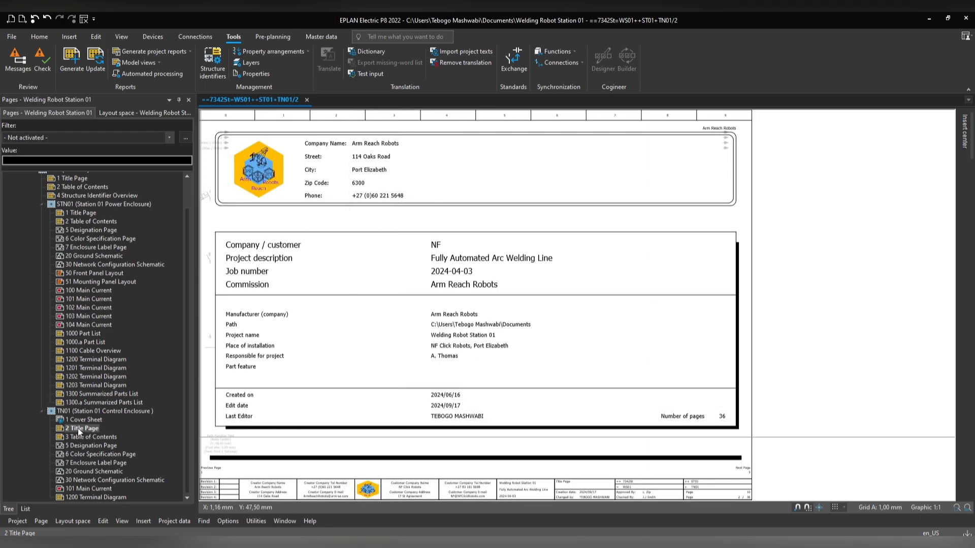
# Step: Compare the TN01 control enclosure's Cover Sheet and Title Page with the STN01 power enclosure's Title Page
pyautogui.click(81, 421)
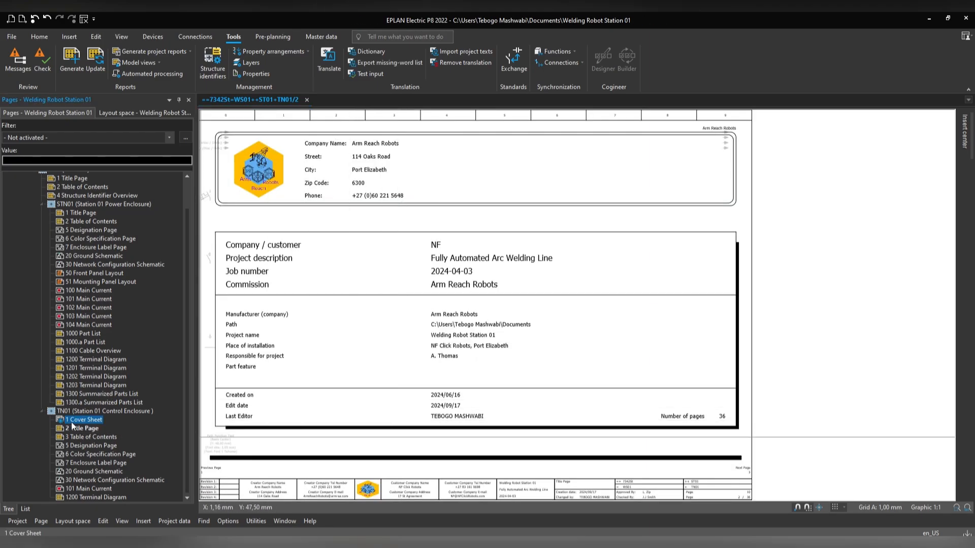
pyautogui.click(81, 430)
pyautogui.click(90, 437)
pyautogui.click(81, 421)
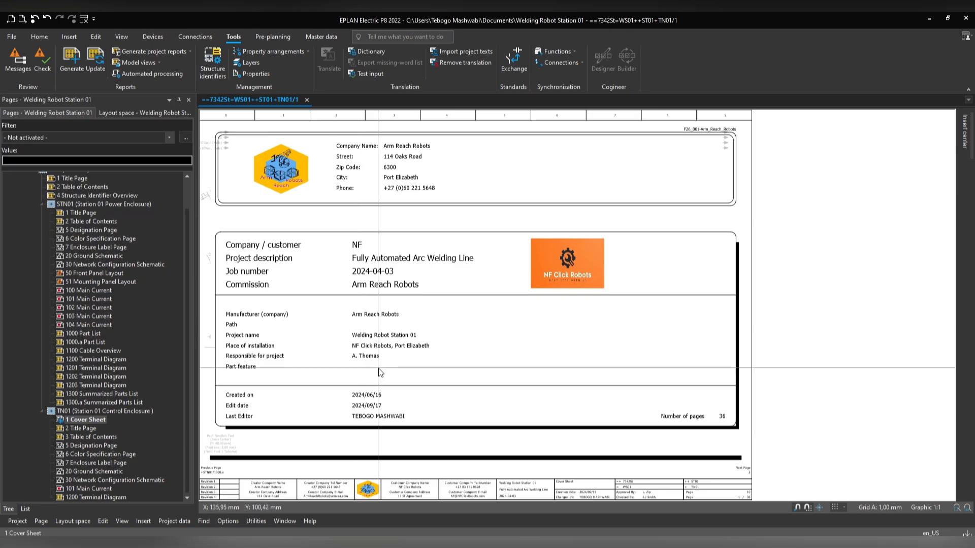
pyautogui.click(76, 429)
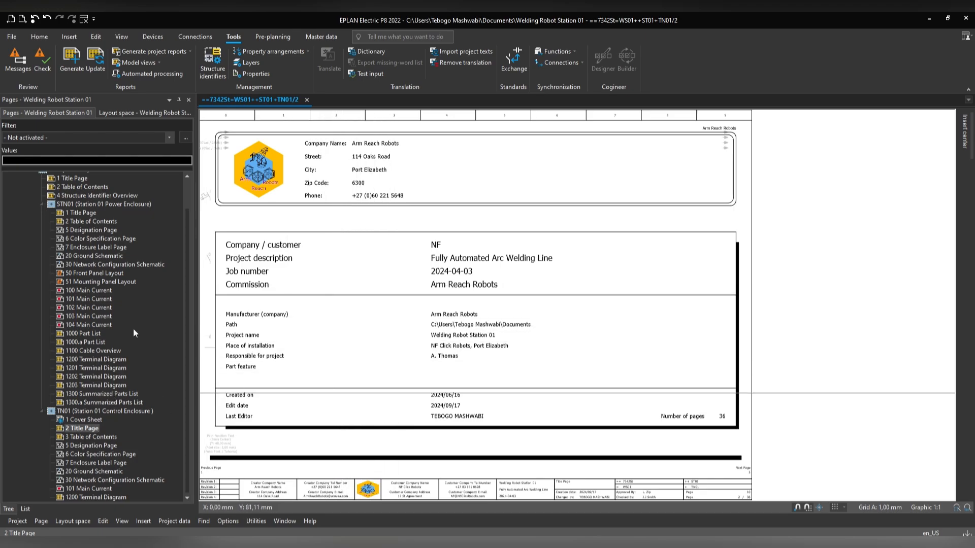
pyautogui.click(80, 213)
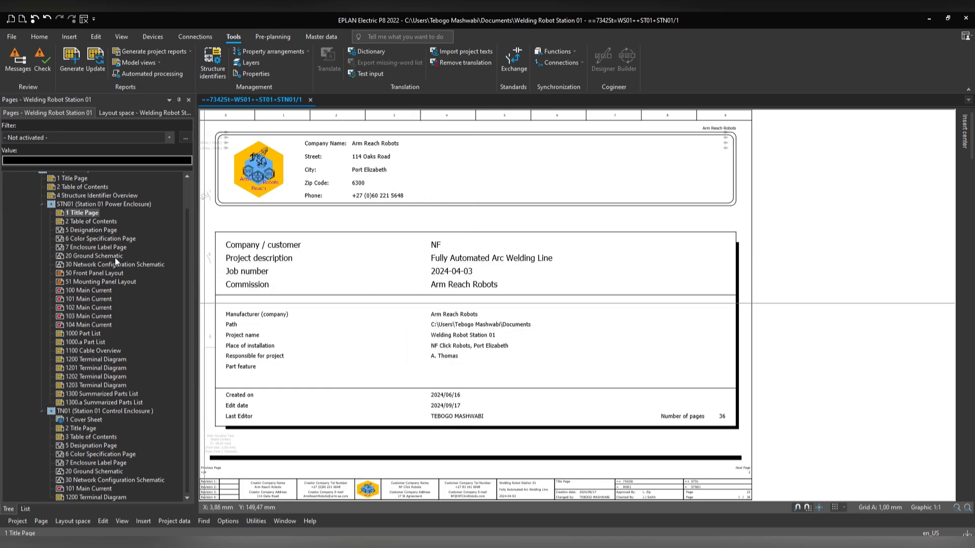
# Step: Open the reports overview of Welding Robot Station 01 and show the Cover Sheet block's settings under Title page / cover sheet
pyautogui.moveTo(689, 246); pyautogui.dragTo(572, 291)
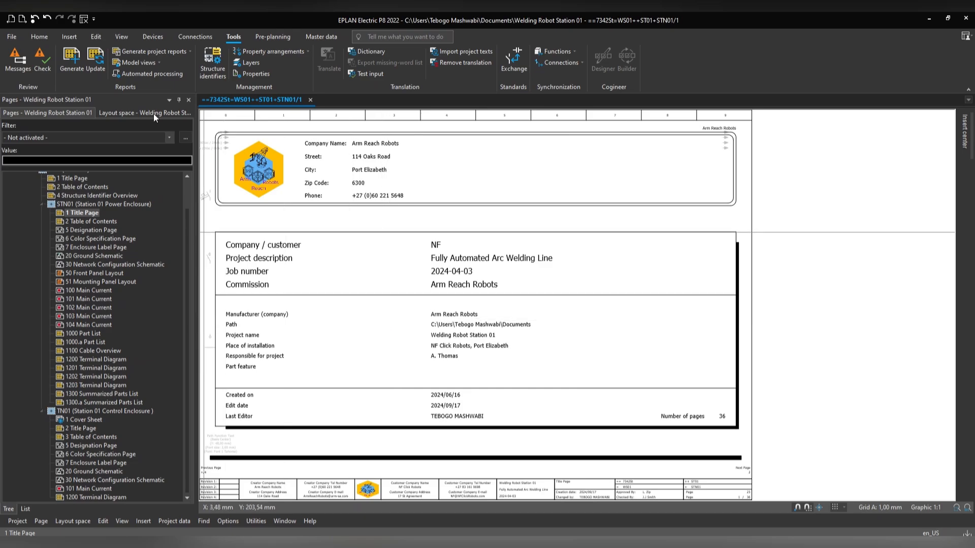
pyautogui.scroll(3, 79, 198)
pyautogui.click(63, 176)
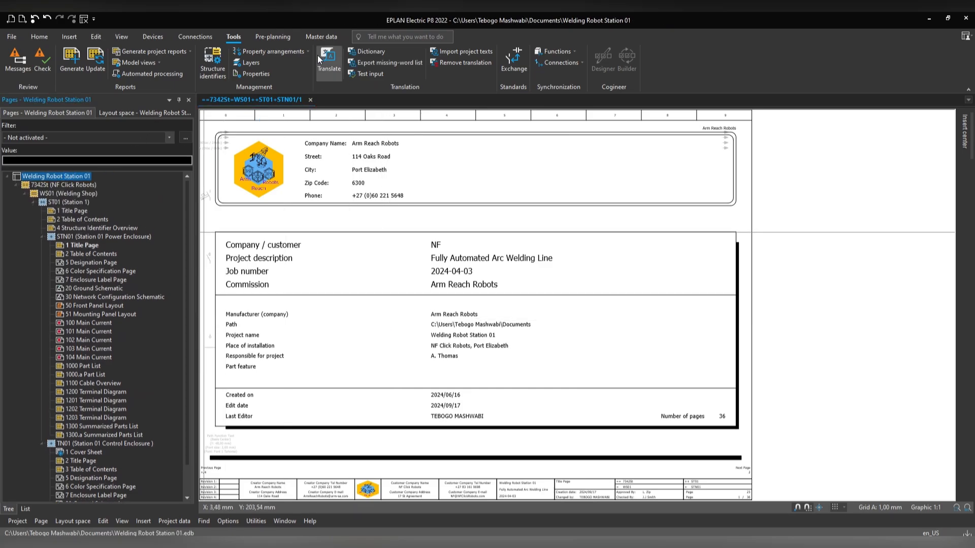
pyautogui.click(71, 56)
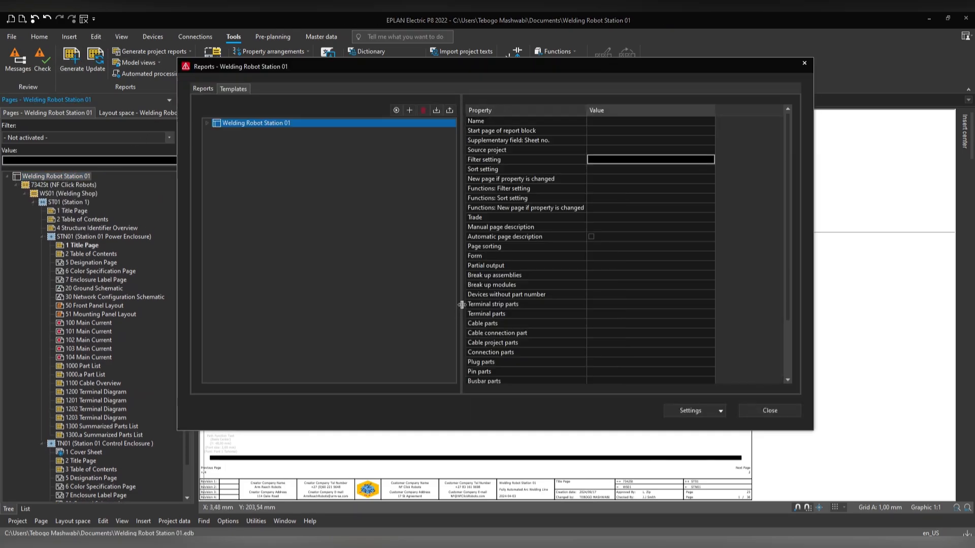
pyautogui.click(207, 123)
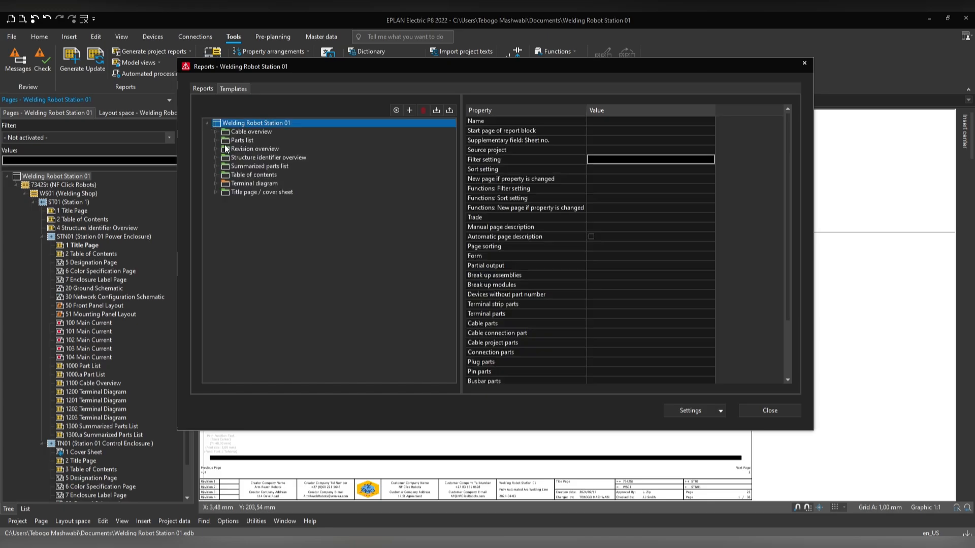
pyautogui.click(215, 192)
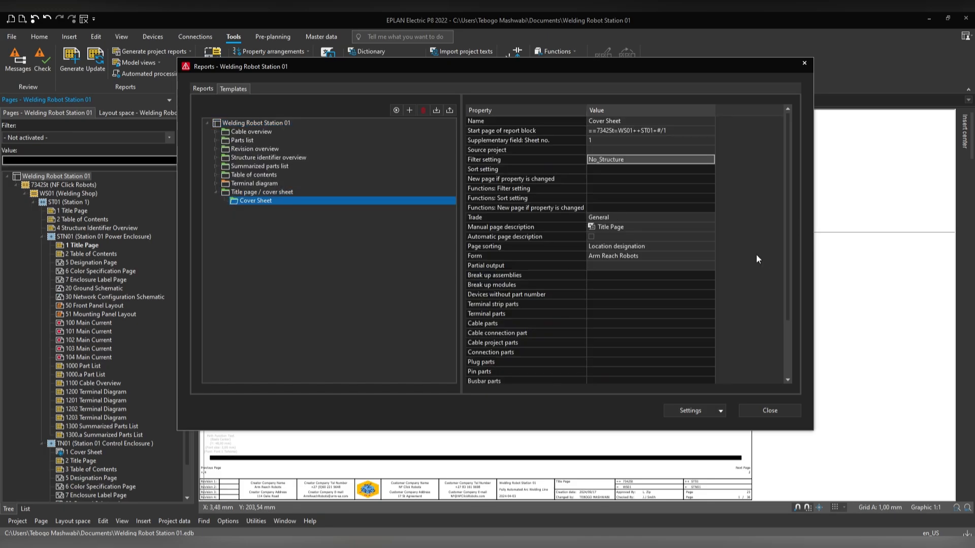
# Step: Set the Cover Sheet report block's form to F26_001-Arm_Reach_Robots.f26
pyautogui.click(556, 257)
pyautogui.click(708, 256)
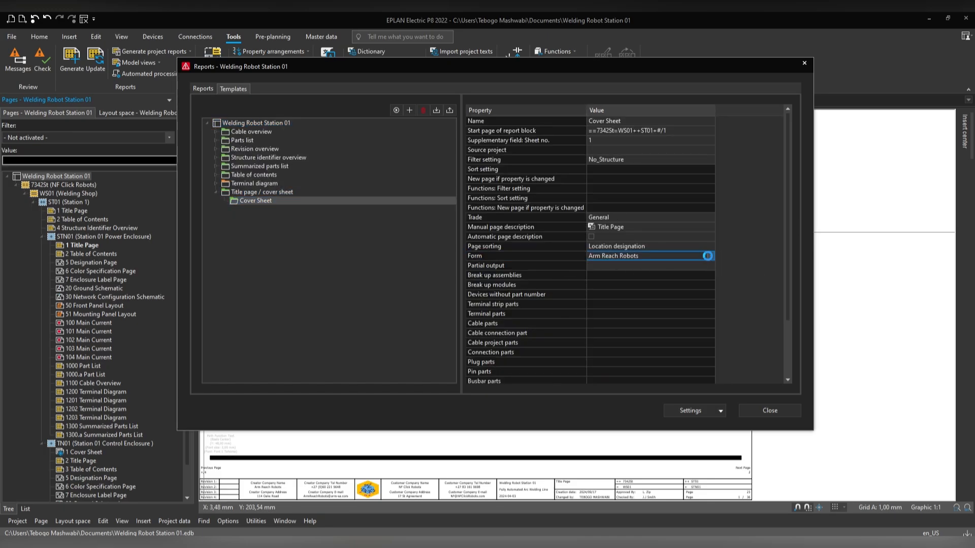
pyautogui.click(710, 256)
pyautogui.click(602, 312)
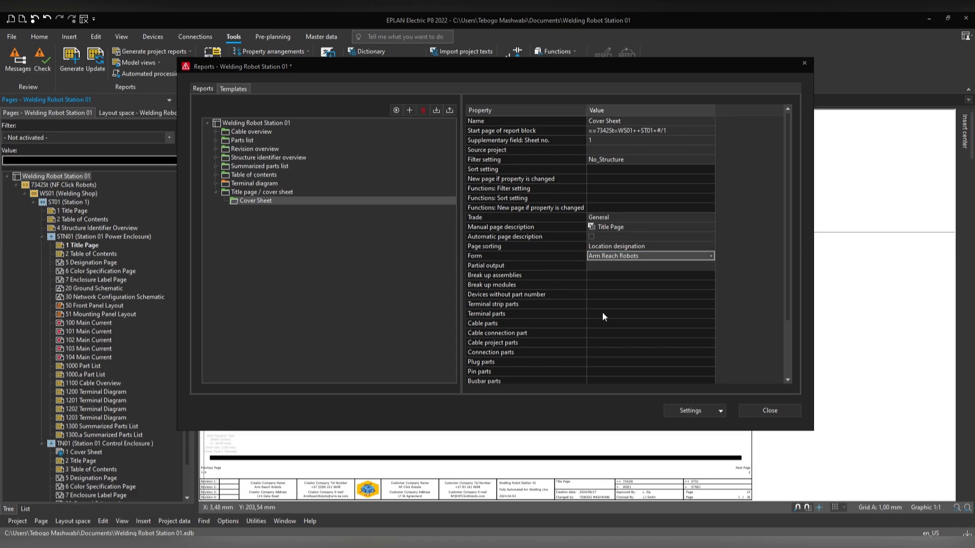
pyautogui.click(502, 217)
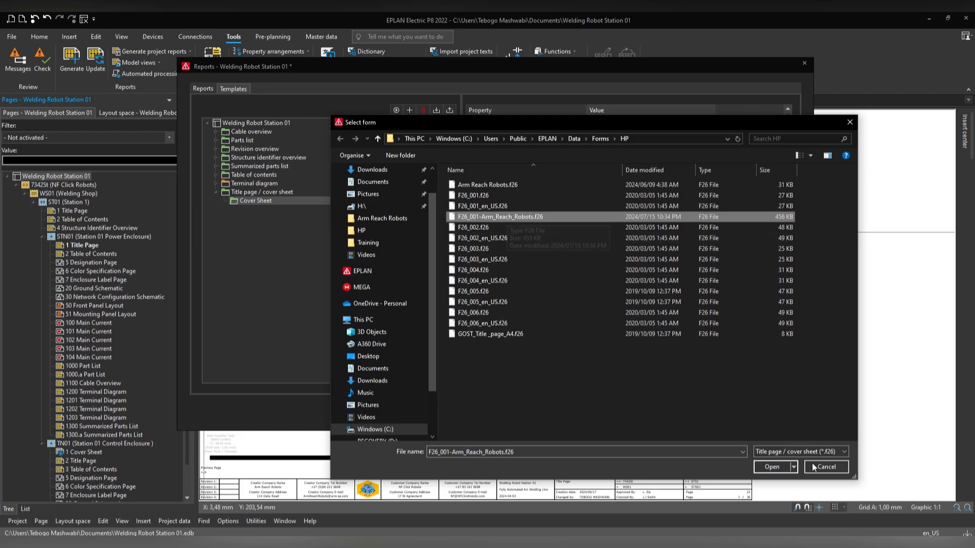
pyautogui.click(766, 463)
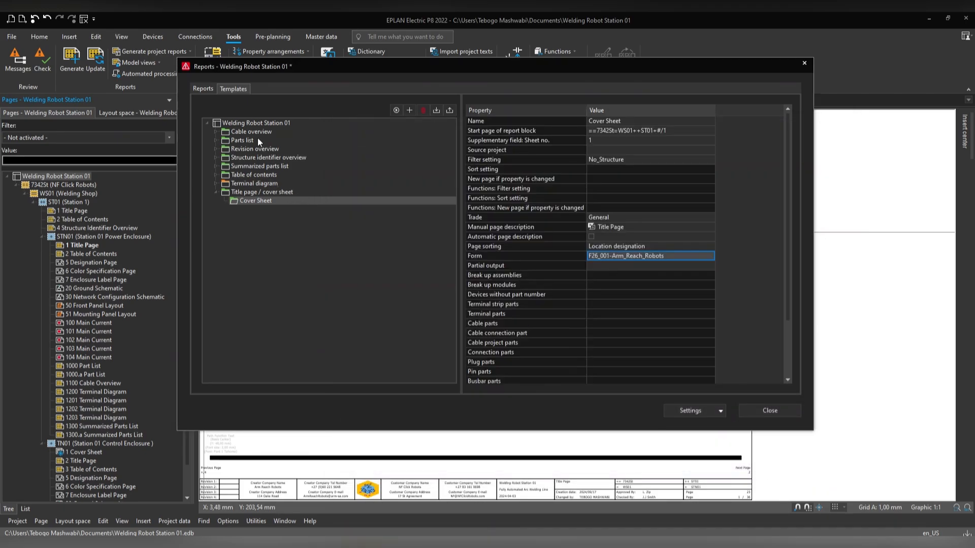
# Step: Regenerate all reports of Welding Robot Station 01 with the new cover sheet form and close the reports overview
pyautogui.click(252, 122)
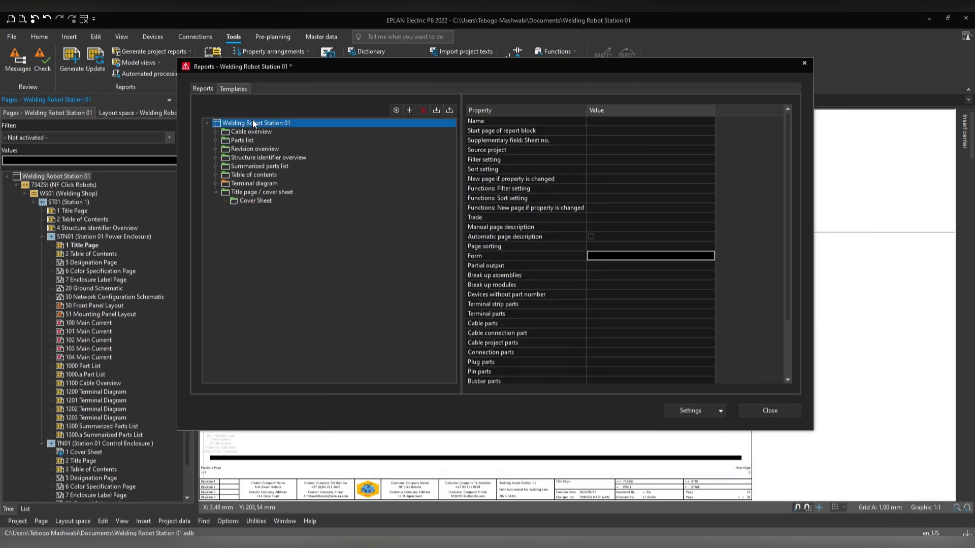
pyautogui.click(395, 111)
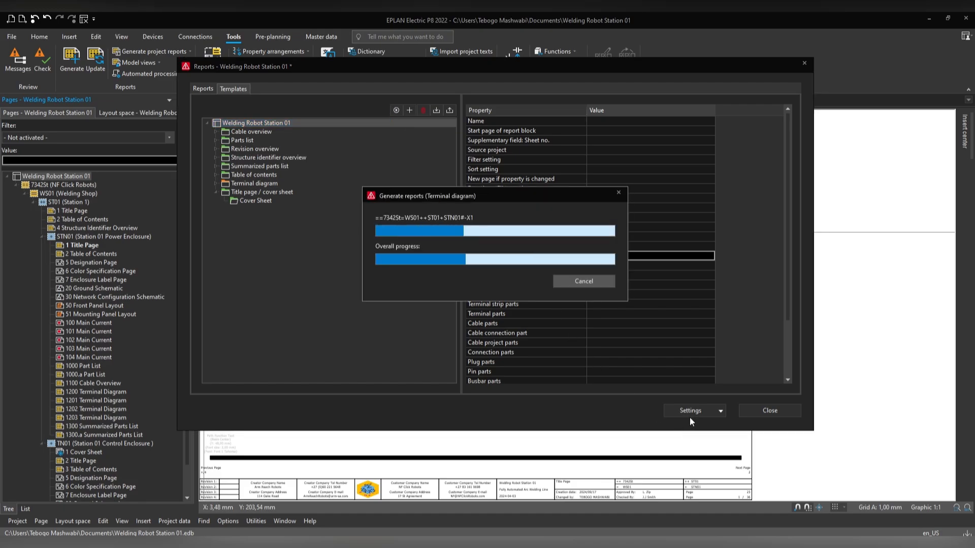
pyautogui.click(758, 411)
pyautogui.click(515, 330)
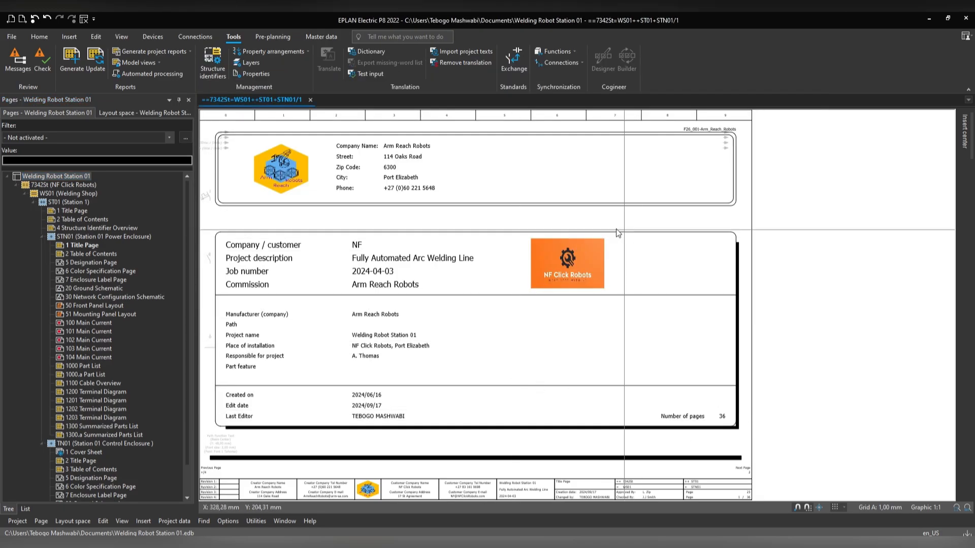
# Step: Start a free text on the STN01 Title Page reading "Project Not Complete", "NF Clicks Robots needs to review", "the drawings" on three lines
pyautogui.click(81, 245)
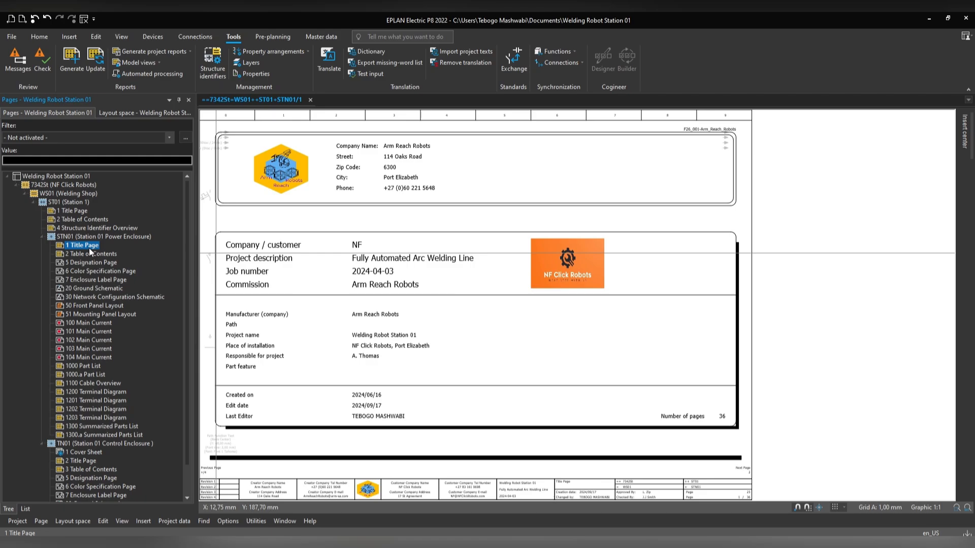
pyautogui.doubleClick(443, 325)
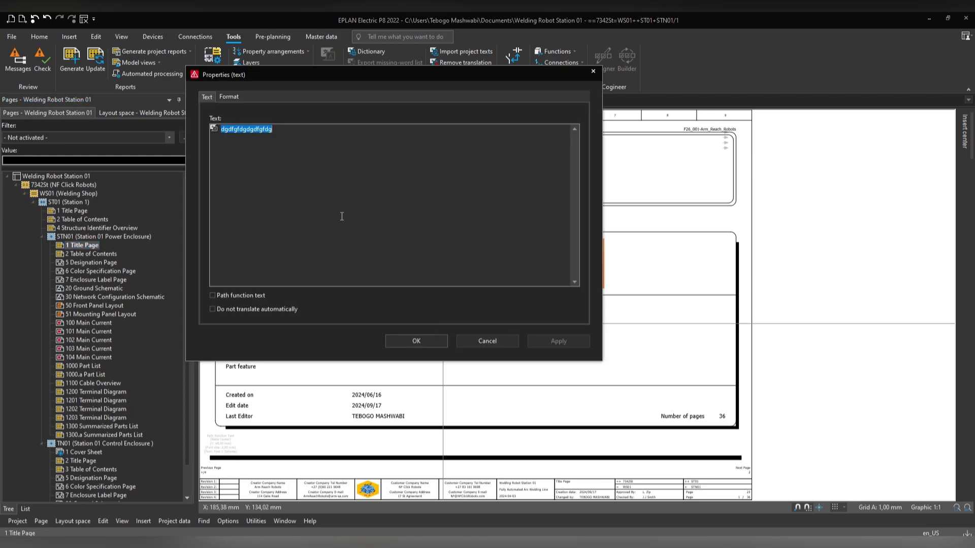
pyautogui.write('Project Not Complete')
pyautogui.press('Delete')
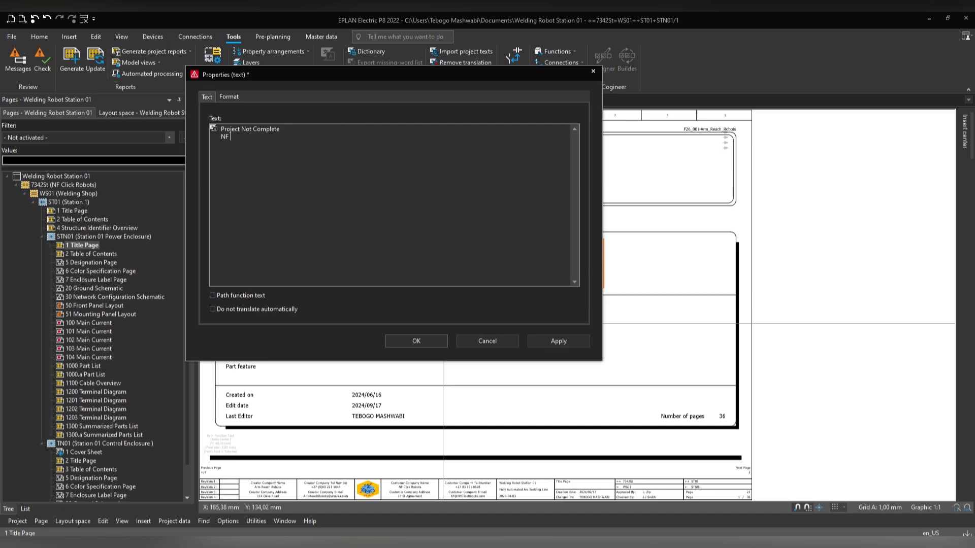
pyautogui.write('NF Clicks needs to')
pyautogui.press('BackSpace')
pyautogui.write('rawings')
pyautogui.write(' Robots needs to review')
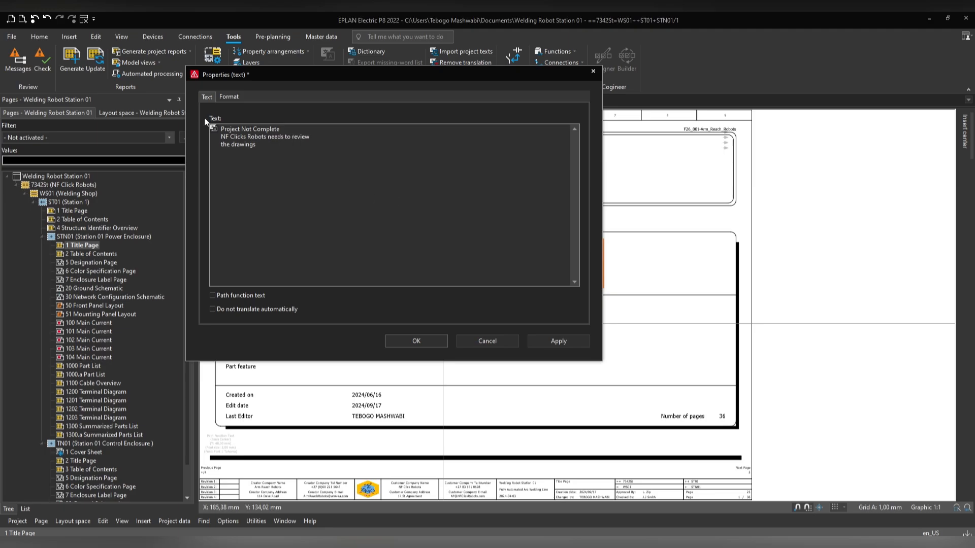
# Step: Format the new text with a 14,00 mm font size, Basis center alignment and red colour
pyautogui.click(231, 97)
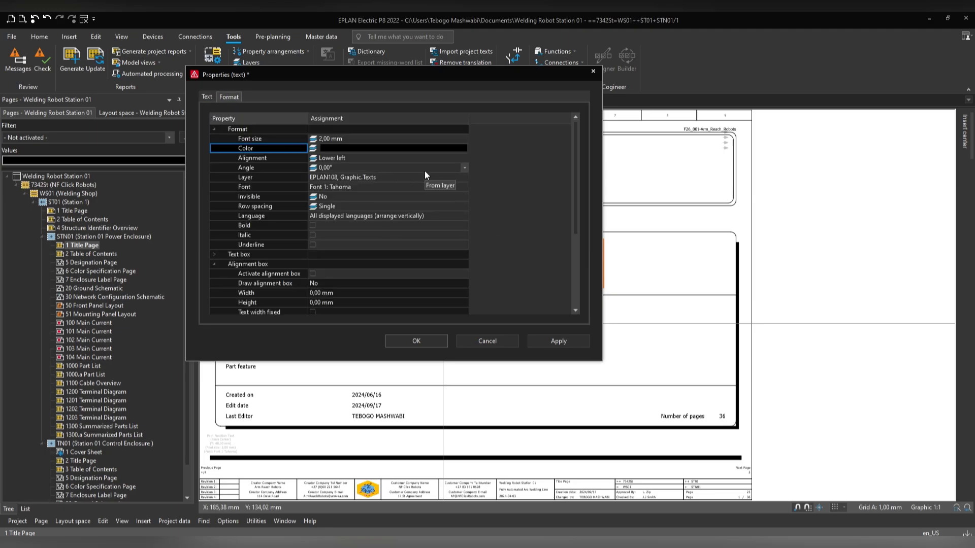
pyautogui.click(464, 138)
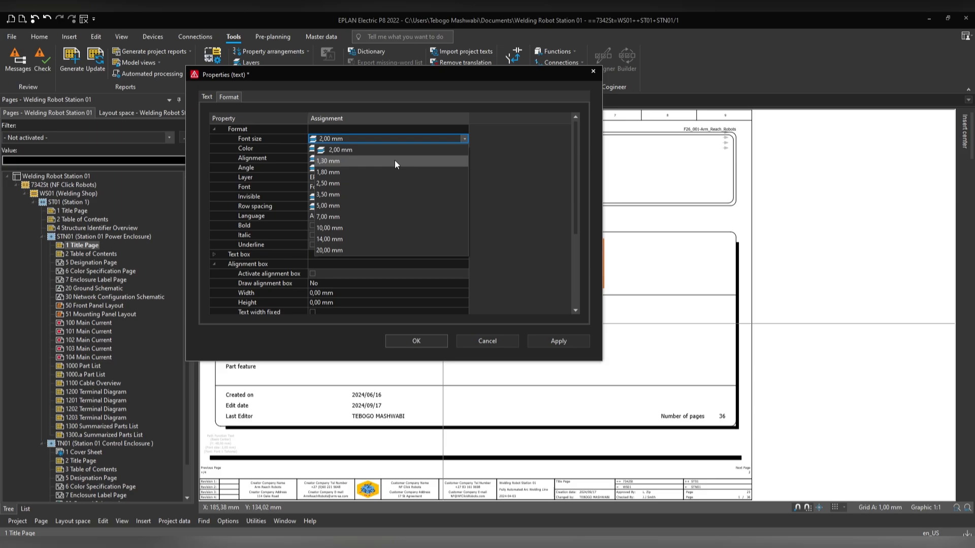
pyautogui.click(328, 243)
pyautogui.click(352, 160)
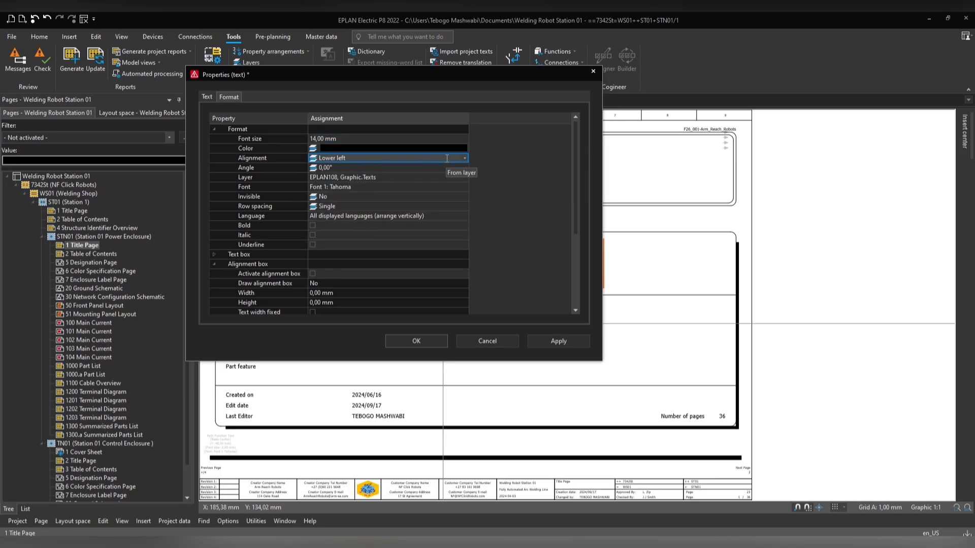
pyautogui.click(463, 159)
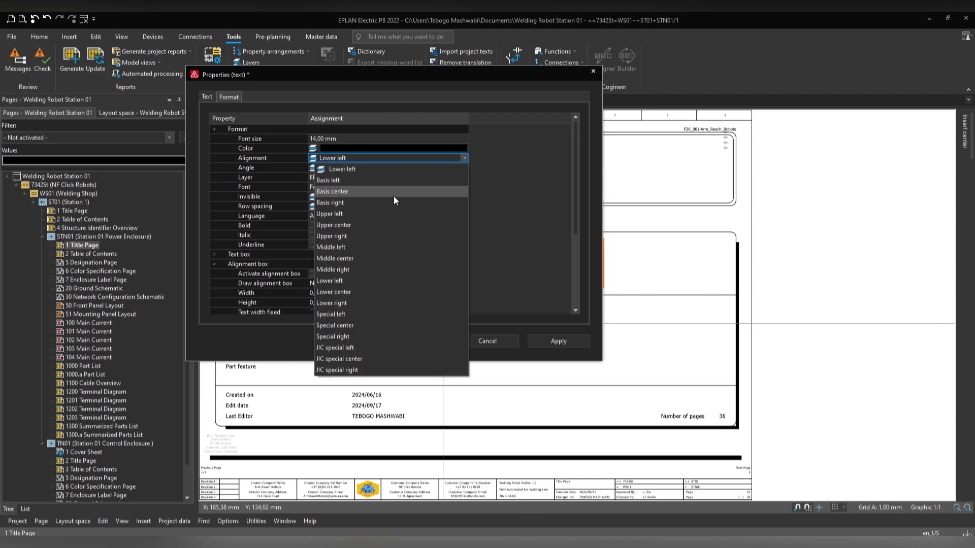
pyautogui.click(341, 191)
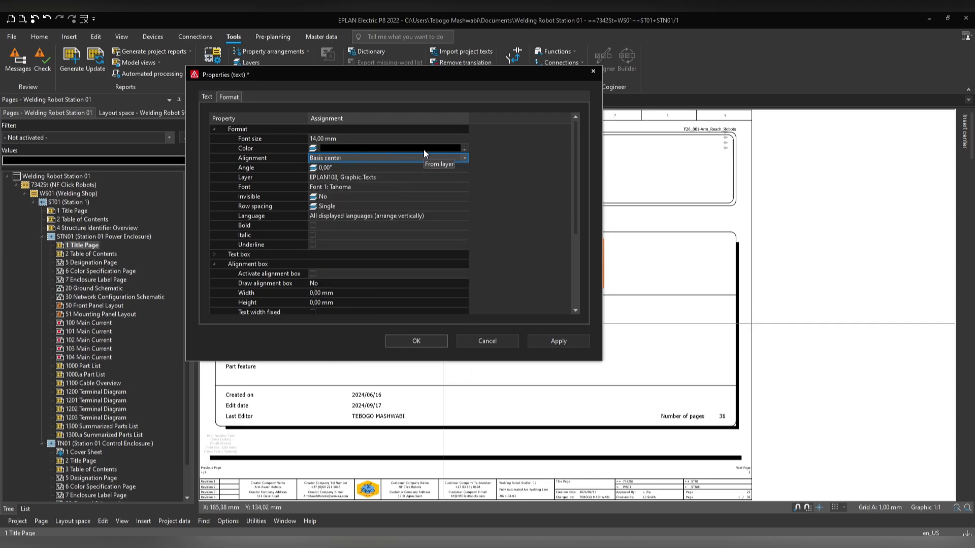
pyautogui.click(465, 148)
pyautogui.click(359, 205)
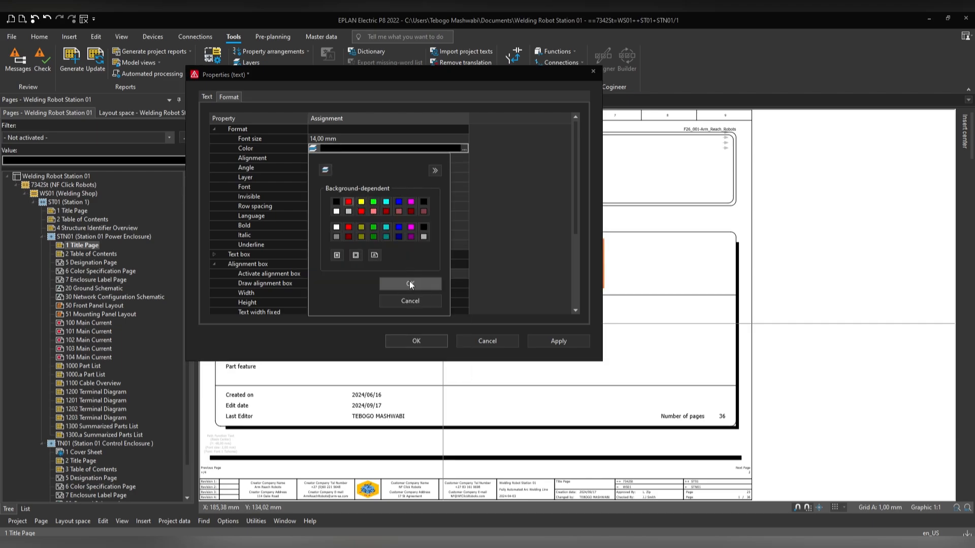
pyautogui.click(411, 281)
# Step: Accept the text and place it in the middle of the STN01 Title Page, below the project description
pyautogui.click(207, 97)
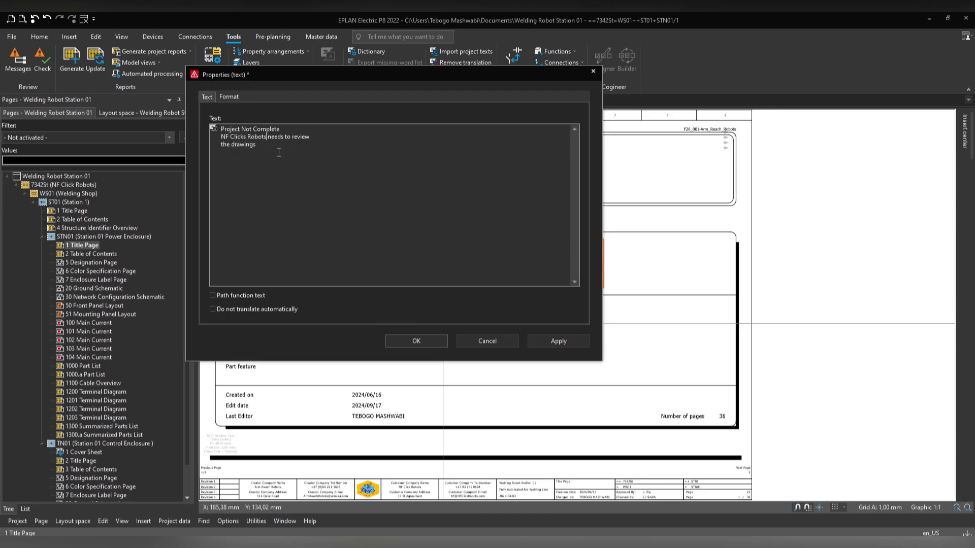
pyautogui.moveTo(257, 145); pyautogui.dragTo(212, 131)
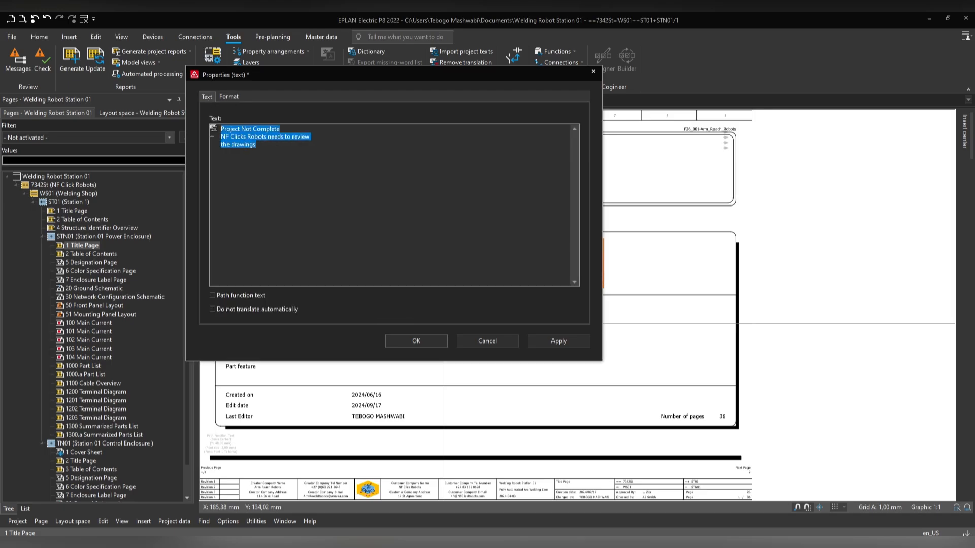
pyautogui.click(376, 236)
pyautogui.click(425, 337)
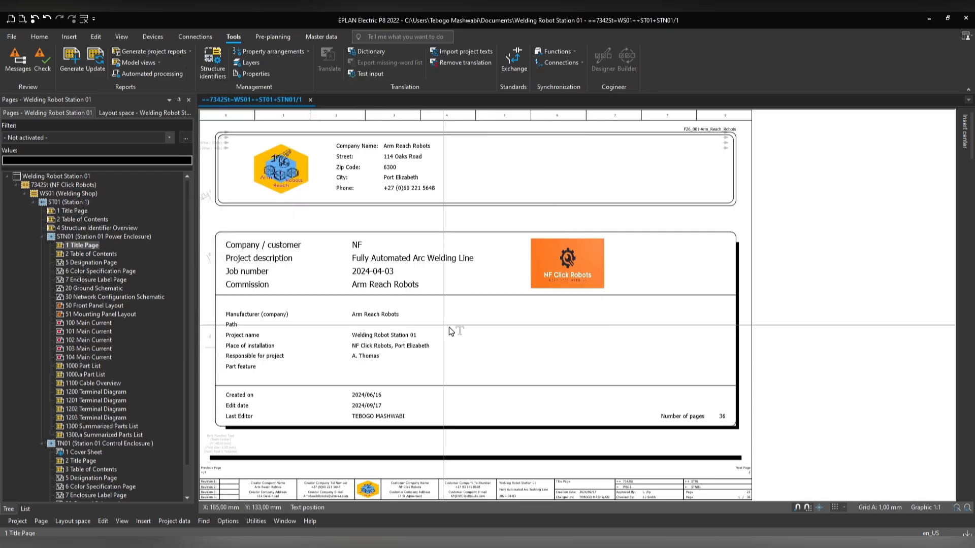
pyautogui.click(459, 286)
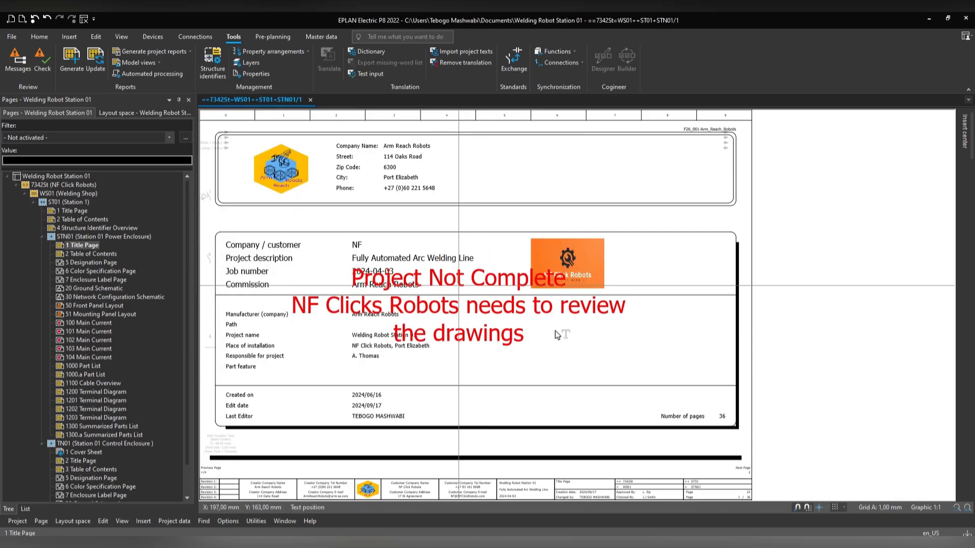
# Step: Rotate the red review note on the title page to an angle of 25°
pyautogui.doubleClick(556, 330)
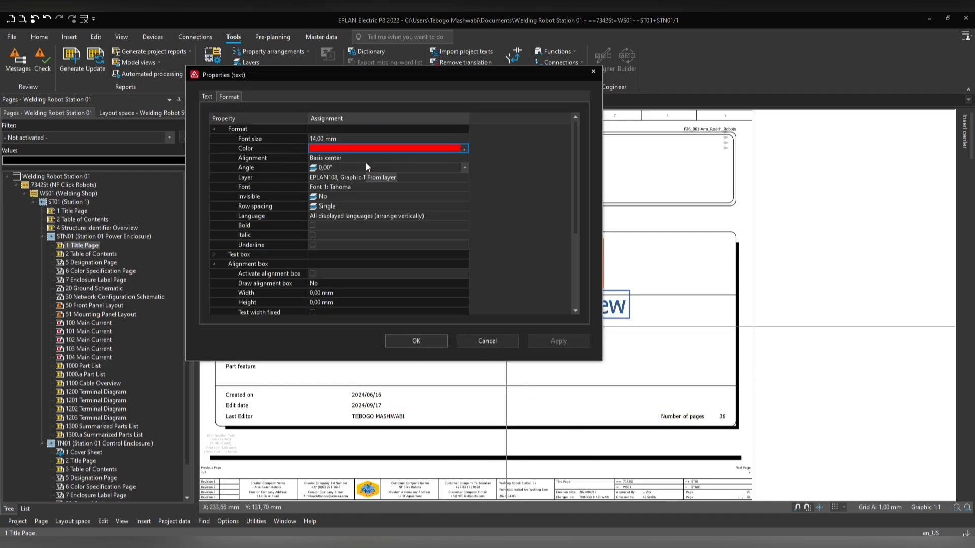
pyautogui.click(359, 167)
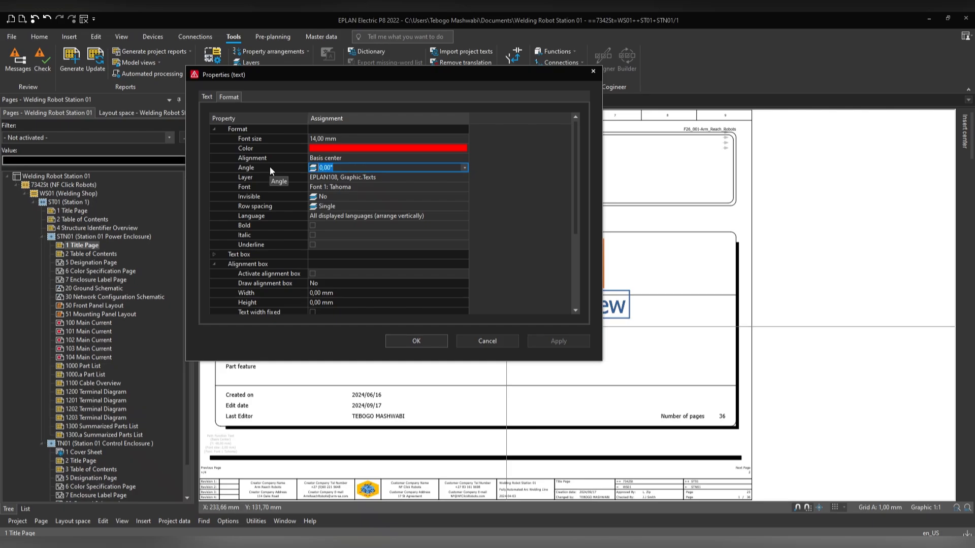
pyautogui.write('25')
pyautogui.press('Return')
pyautogui.press('Return')
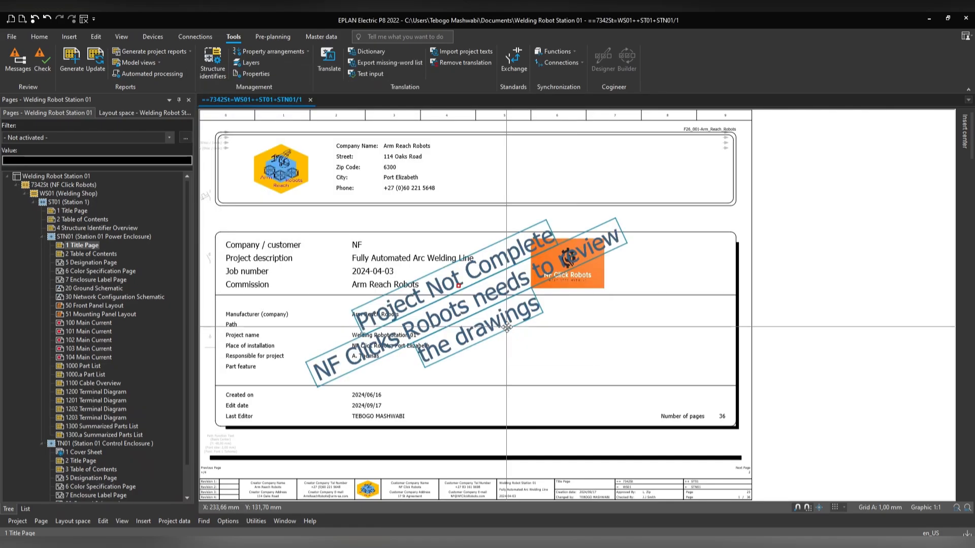
pyautogui.click(529, 361)
# Step: Move the rotated red review note slightly higher on the title page
pyautogui.scroll(-3, 538, 363)
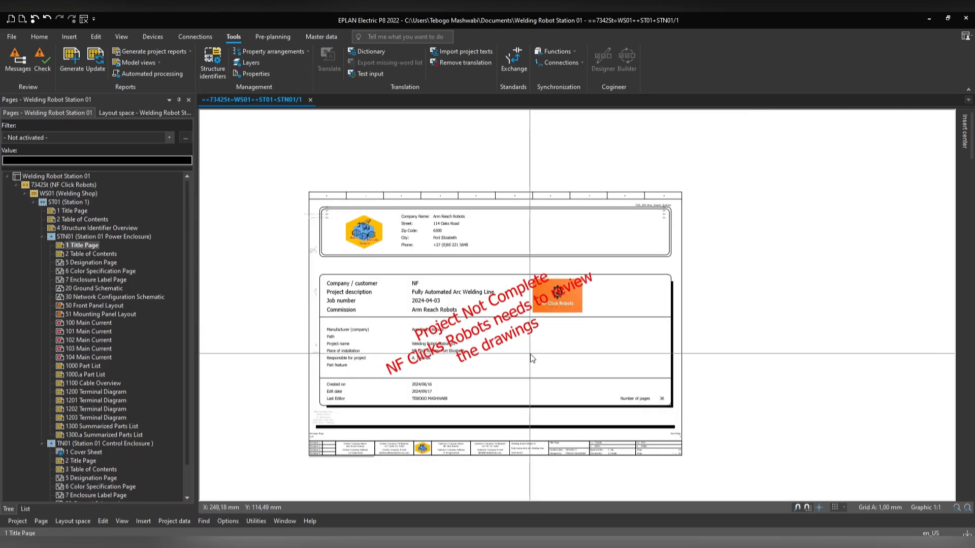
pyautogui.scroll(3, 512, 347)
pyautogui.moveTo(489, 358); pyautogui.dragTo(481, 331, button='middle')
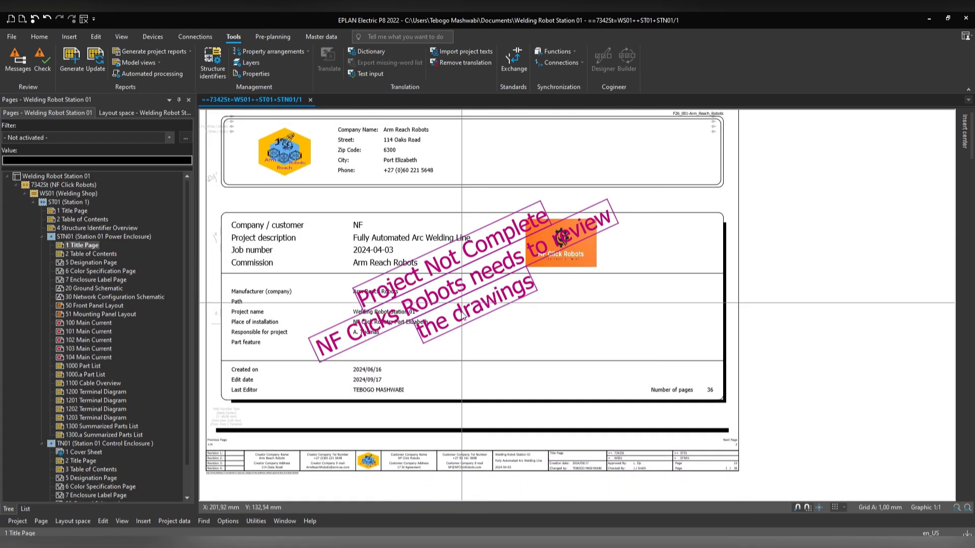
pyautogui.click(460, 311)
pyautogui.moveTo(461, 312); pyautogui.dragTo(458, 286)
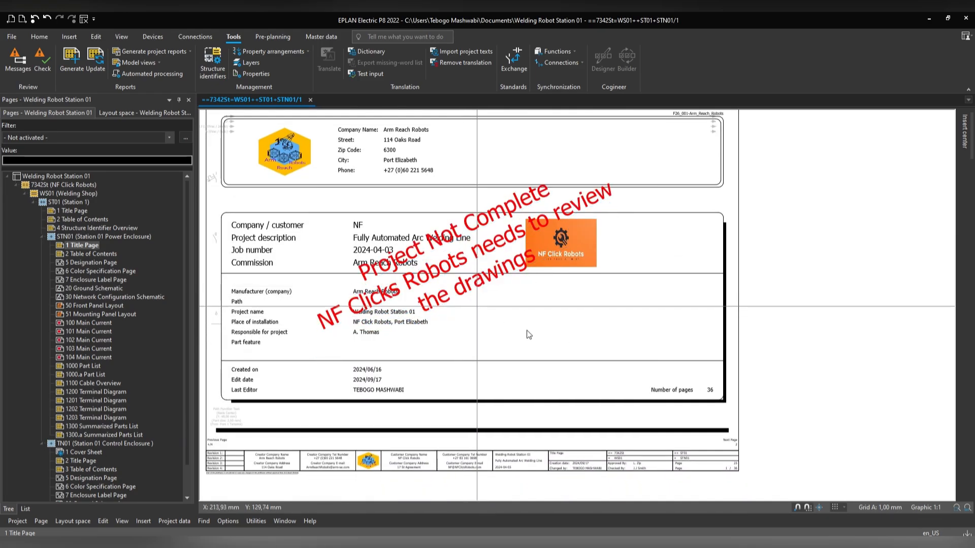
pyautogui.scroll(-1, 502, 336)
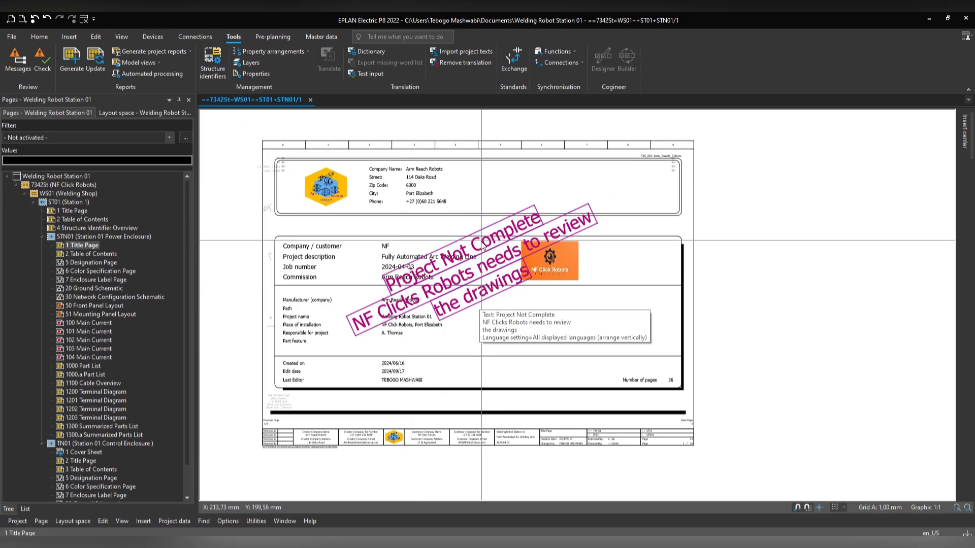
pyautogui.scroll(1, 480, 241)
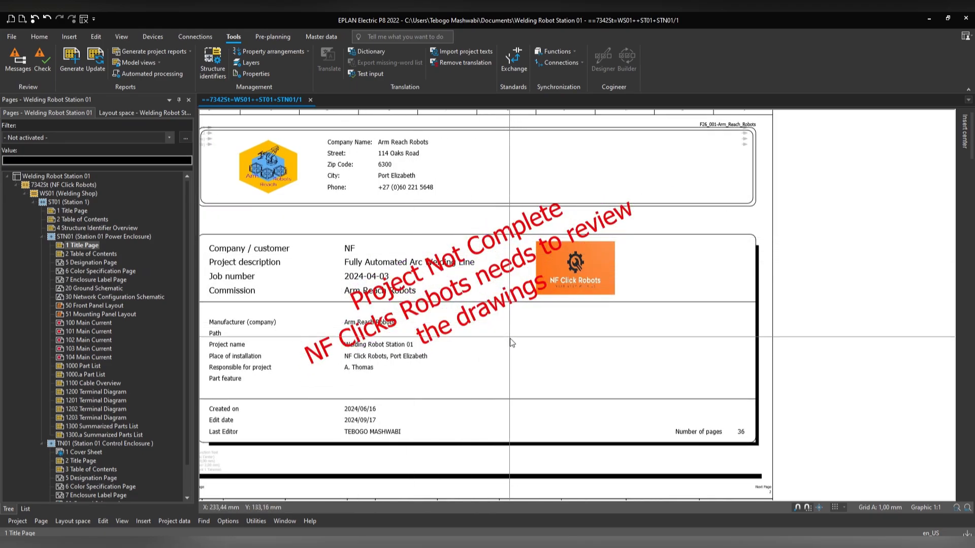
pyautogui.scroll(-1, 509, 343)
pyautogui.moveTo(509, 363); pyautogui.dragTo(509, 347, button='middle')
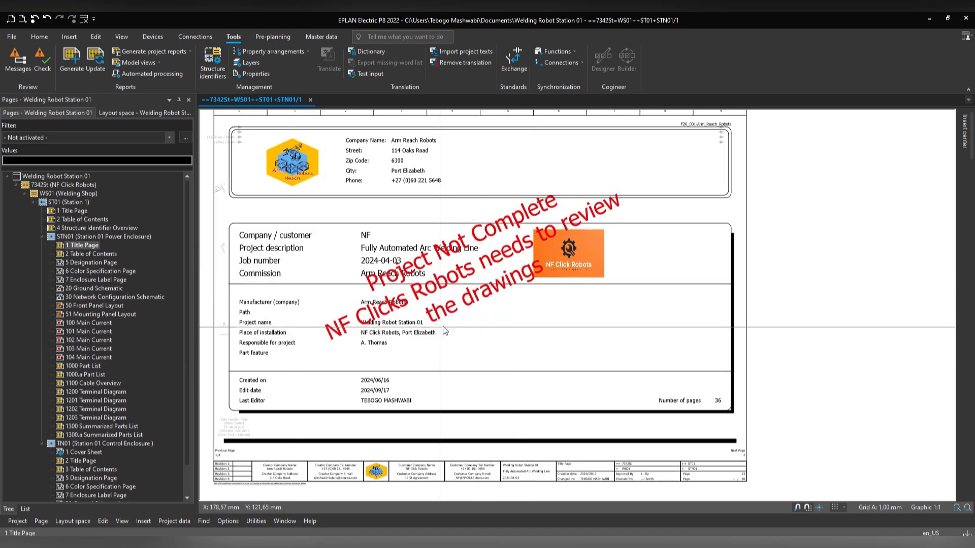
# Step: Update all reports of the Welding Robot Station 01 project
pyautogui.click(45, 175)
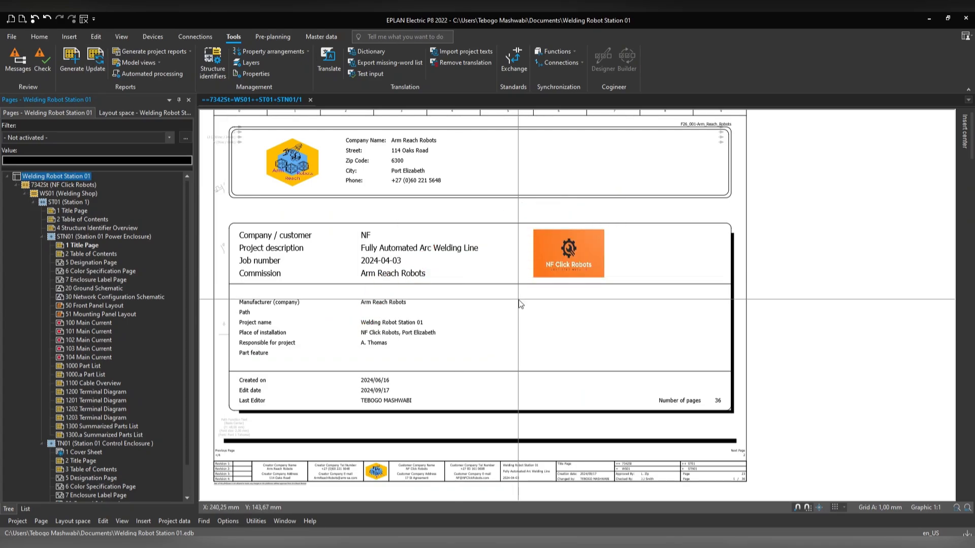
pyautogui.click(519, 302)
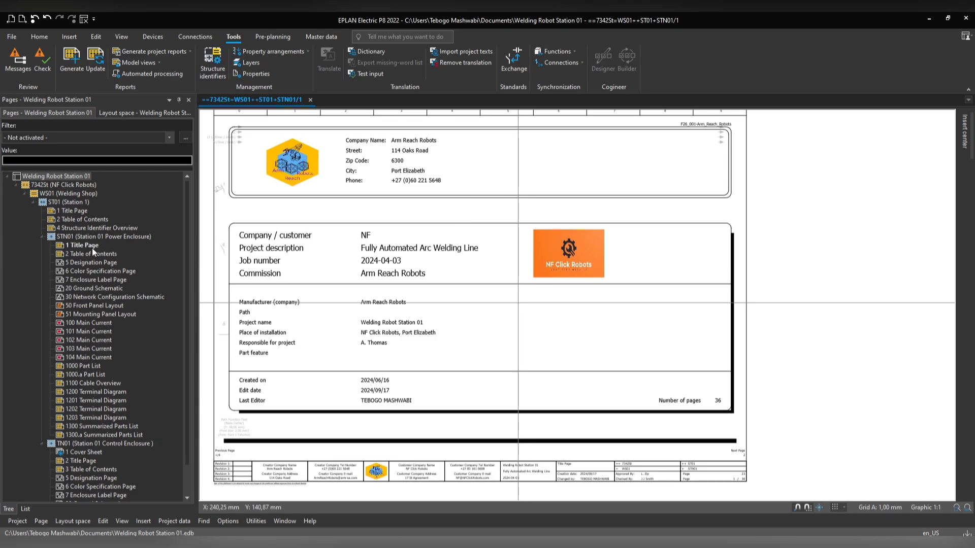
pyautogui.click(78, 246)
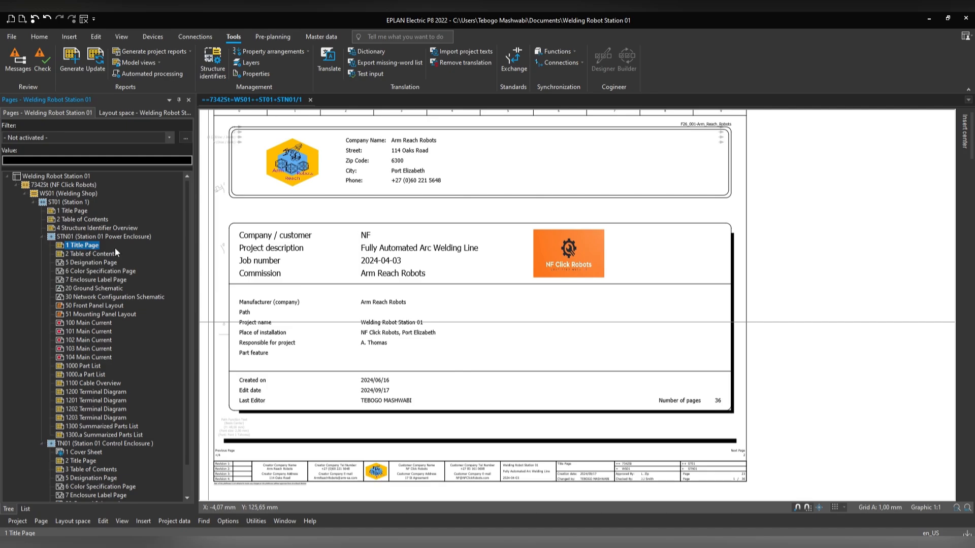
pyautogui.click(410, 285)
pyautogui.hotkey('ctrl', 'v')
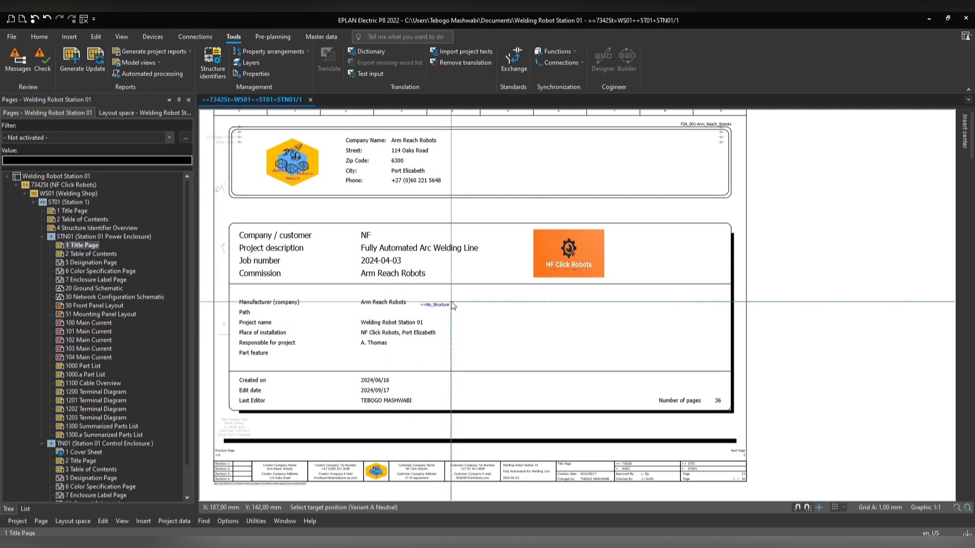
pyautogui.press('Escape')
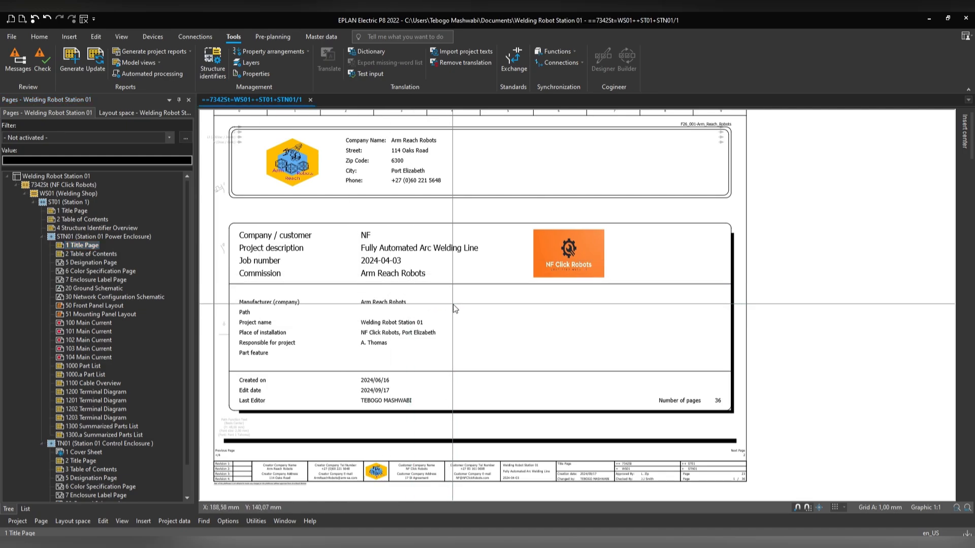
# Step: Insert the red review note again on the STN01 title page at an angle of 25°, across the project details
pyautogui.doubleClick(453, 303)
pyautogui.click(235, 98)
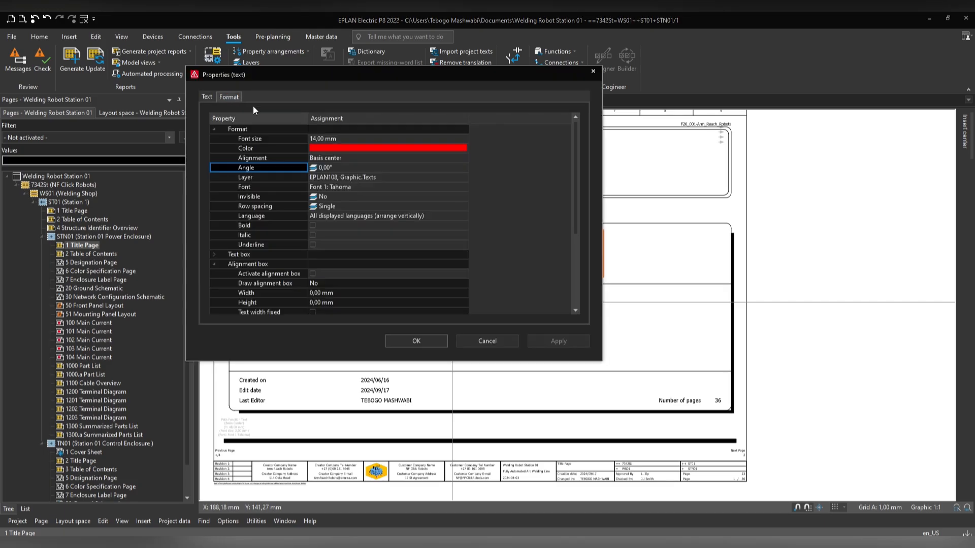
pyautogui.click(324, 167)
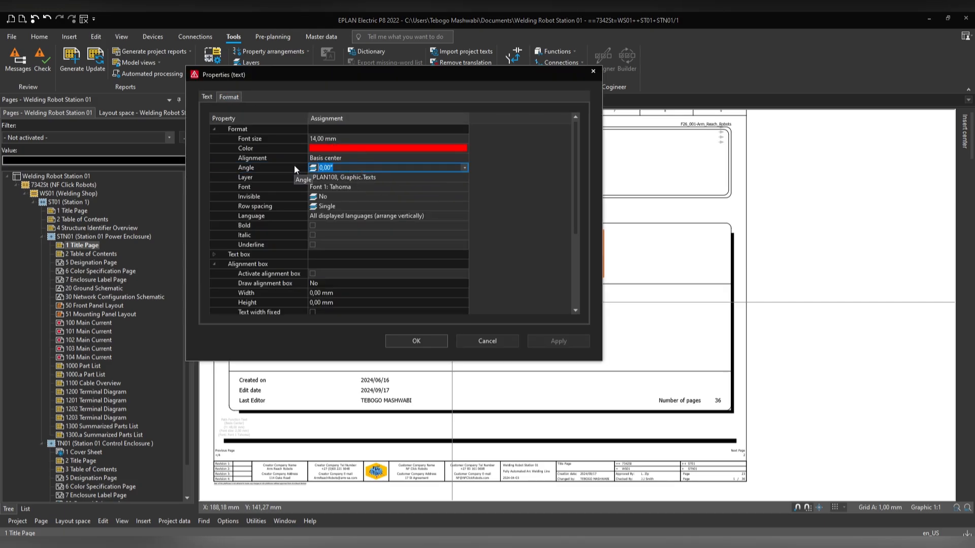
pyautogui.write('25')
pyautogui.press('Return')
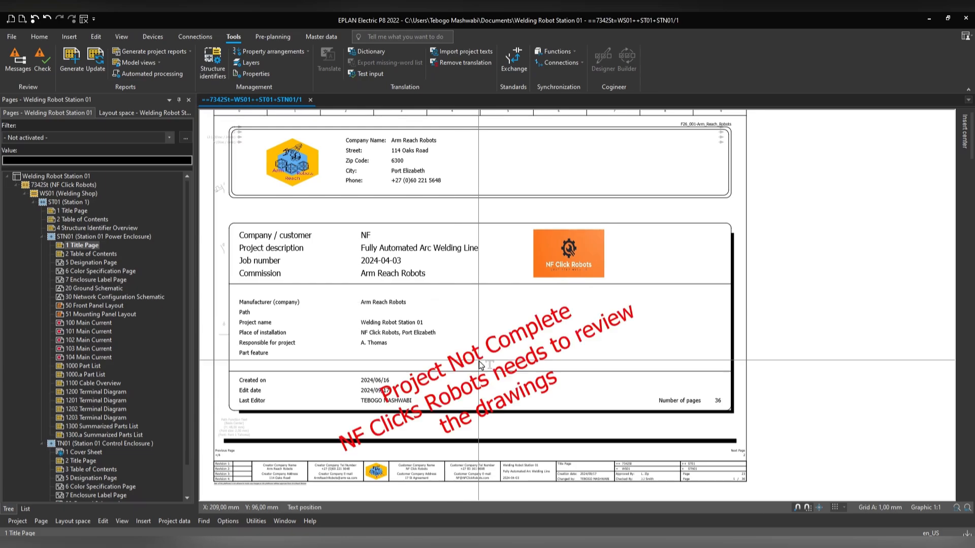
pyautogui.click(465, 284)
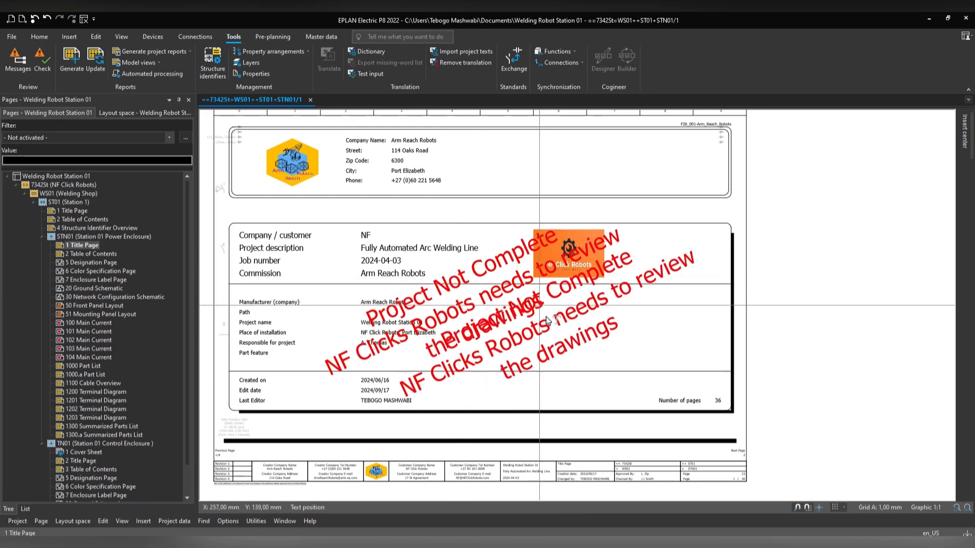
pyautogui.press('Escape')
# Step: Move the reinserted red review note slightly higher on the STN01 title page
pyautogui.click(77, 247)
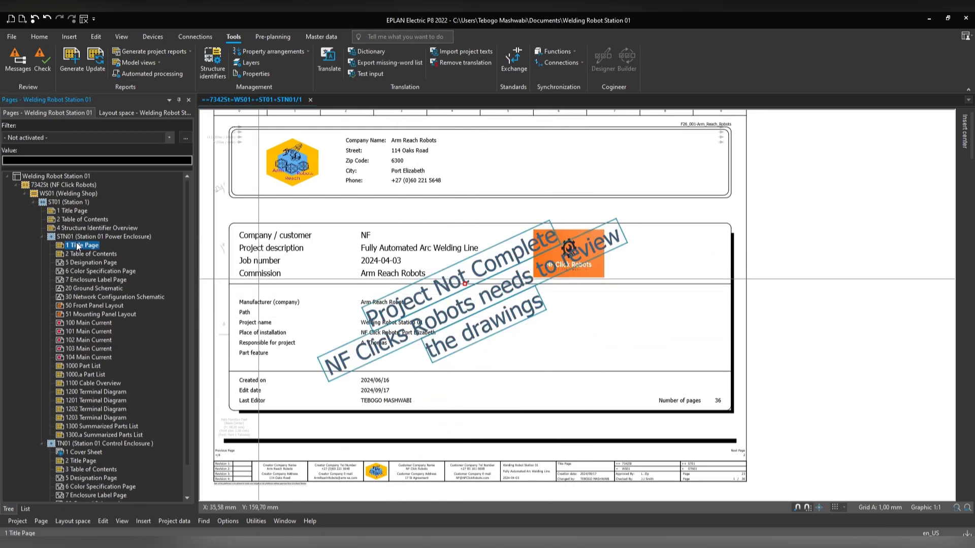
pyautogui.click(563, 369)
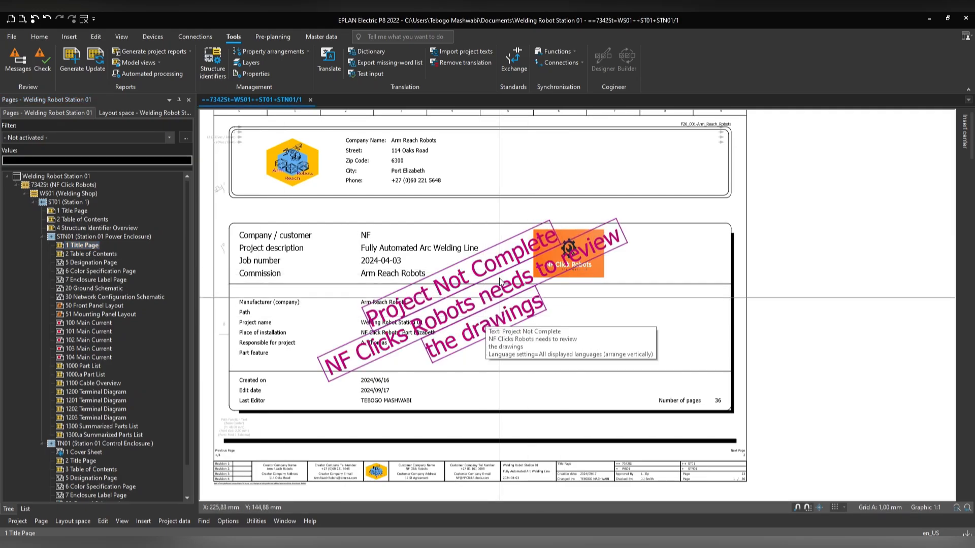
pyautogui.click(76, 246)
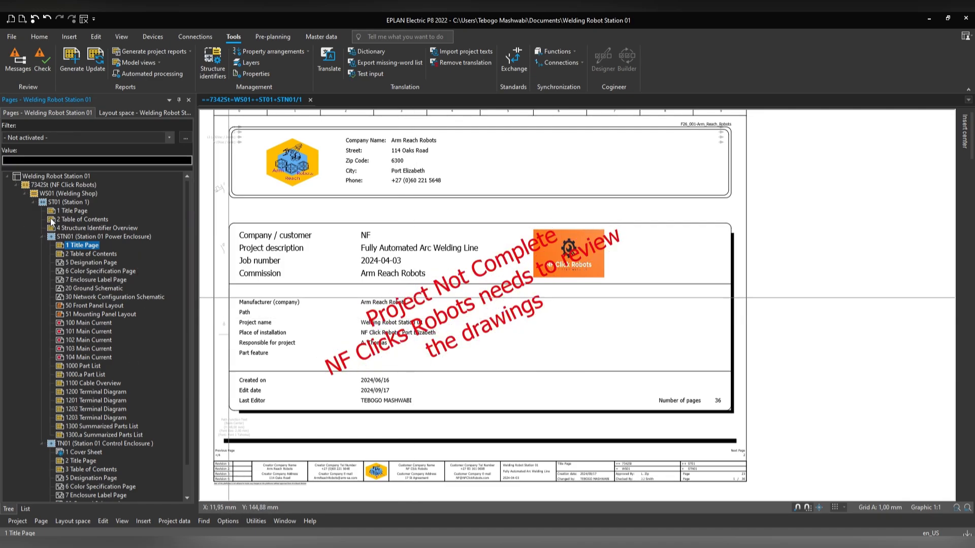
pyautogui.click(60, 176)
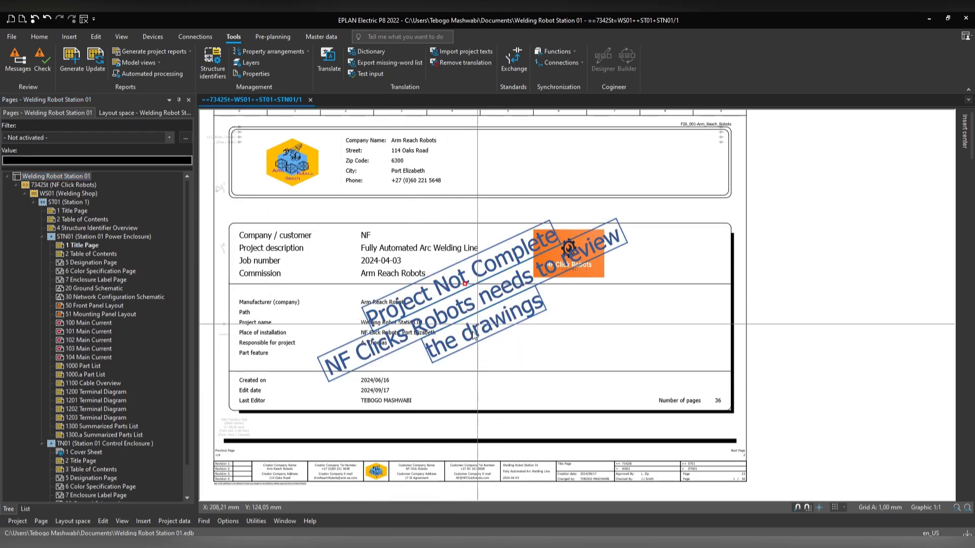
pyautogui.moveTo(479, 330)
pyautogui.mouseDown()
pyautogui.moveTo(473, 304)
pyautogui.moveTo(479, 328)
pyautogui.mouseUp()
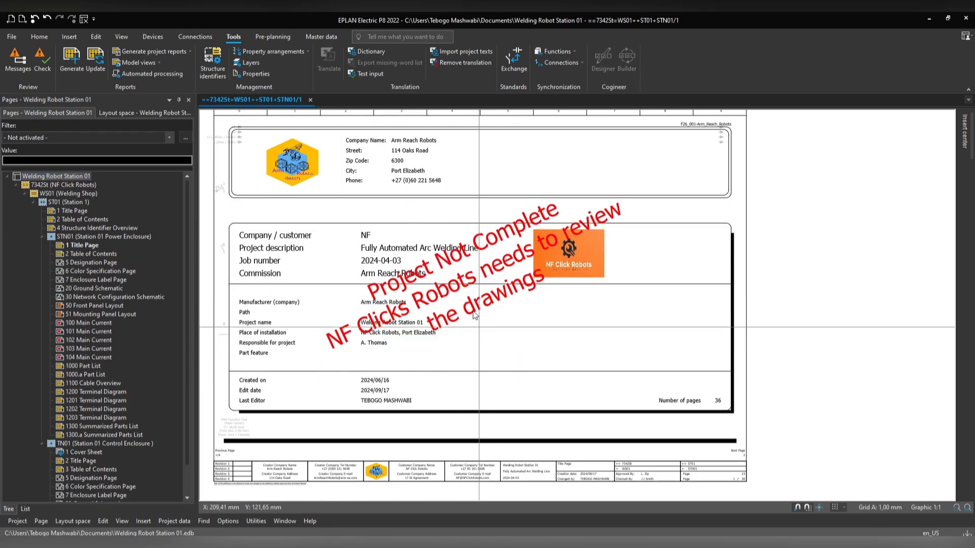
# Step: Open the project's generated reports and expand the title page / cover sheet report group
pyautogui.click(53, 177)
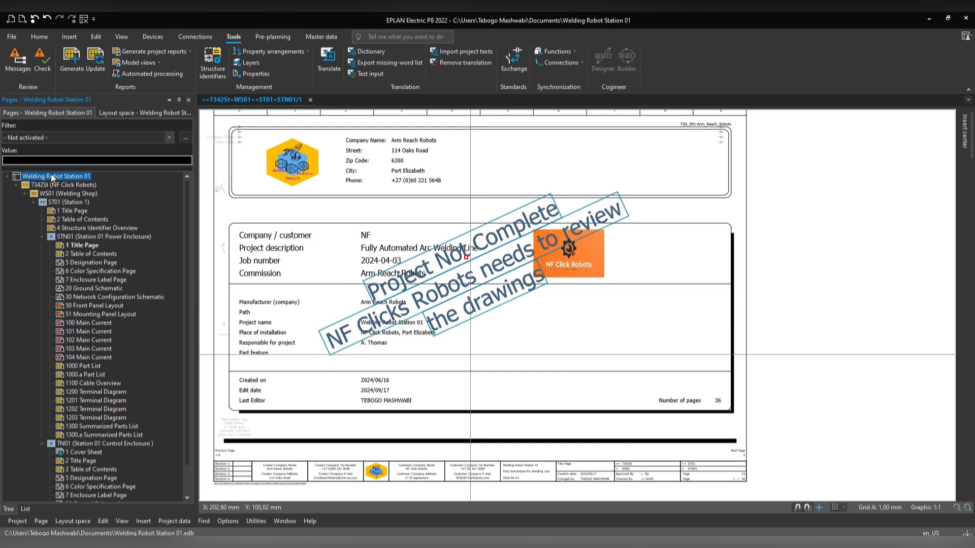
pyautogui.click(151, 51)
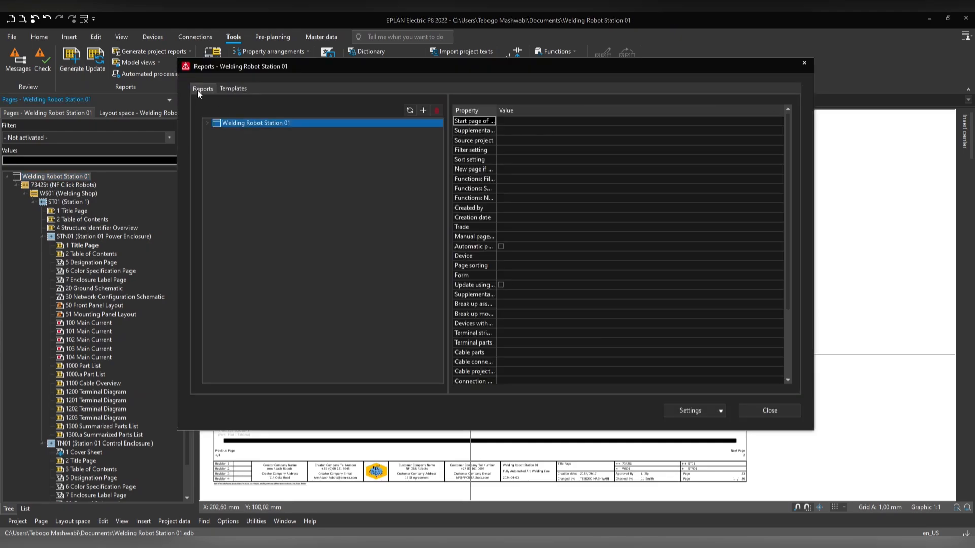
pyautogui.click(208, 123)
pyautogui.click(215, 132)
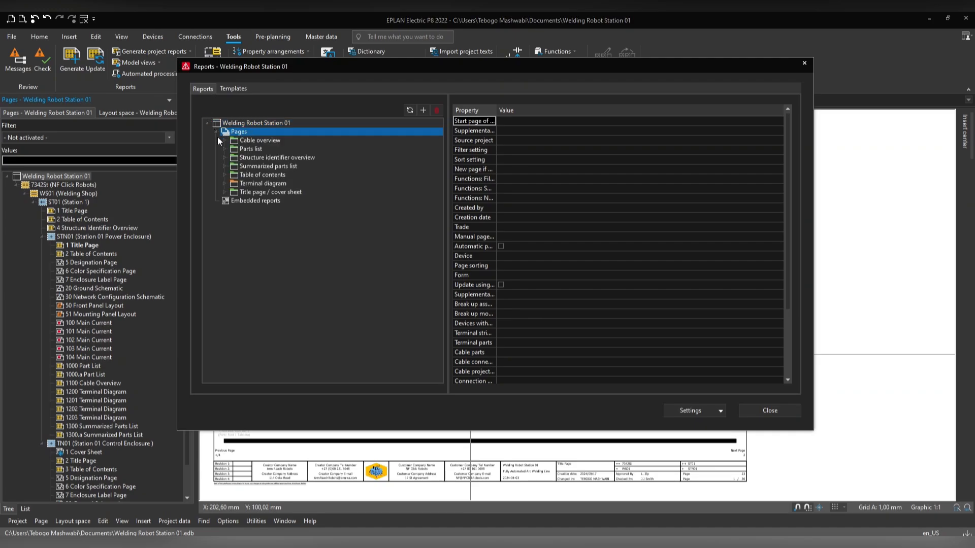
pyautogui.click(255, 192)
pyautogui.click(224, 192)
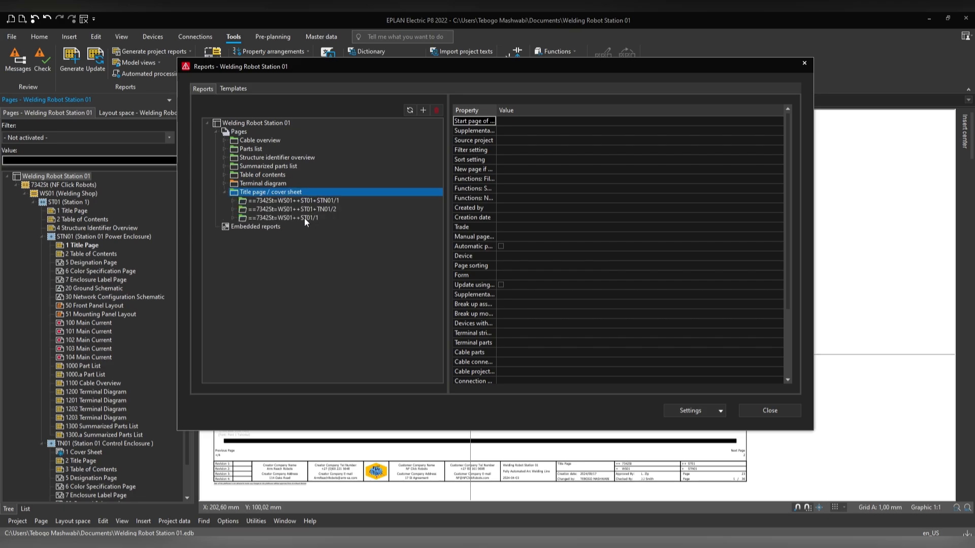
# Step: Freeze the report pages of the title page block for ==7342St=WS01++ST01+STN01/1
pyautogui.click(323, 200)
pyautogui.click(316, 209)
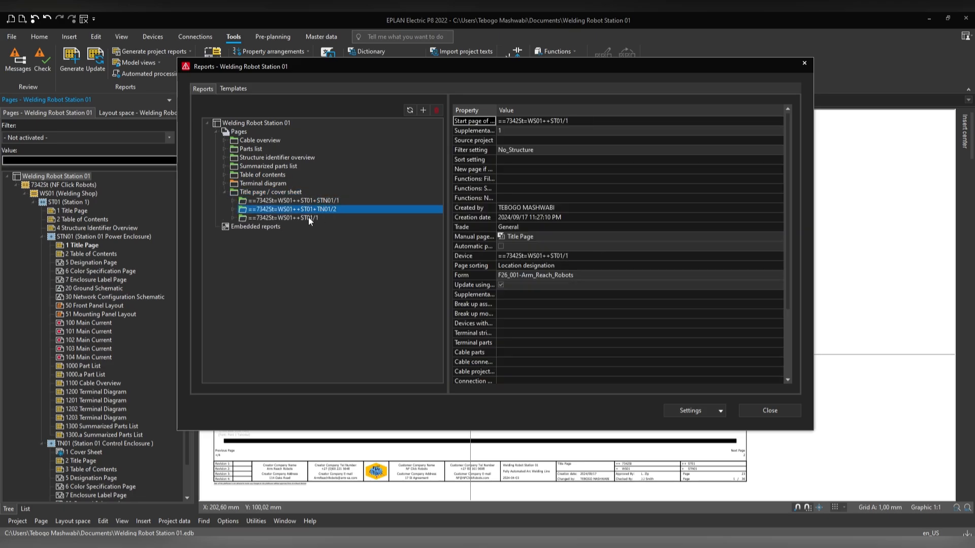
pyautogui.click(309, 217)
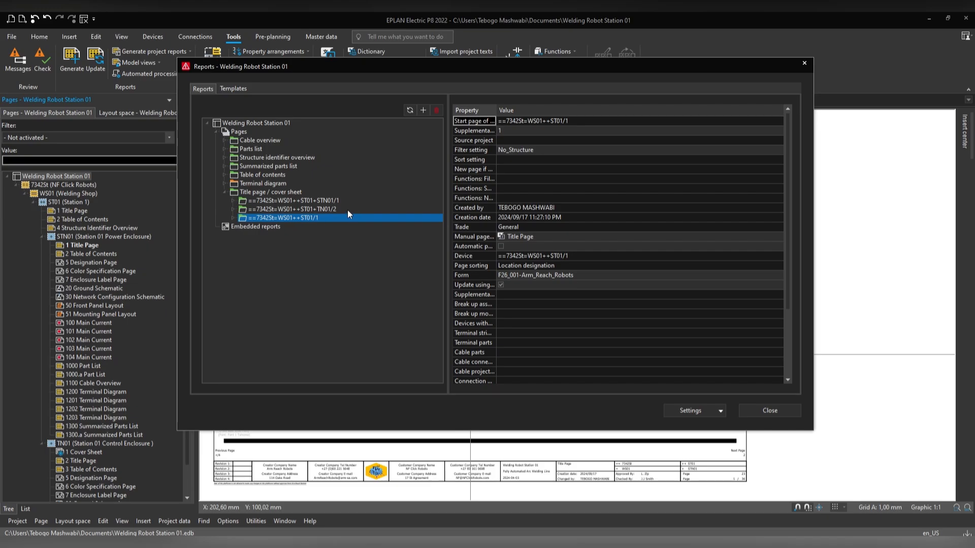
pyautogui.click(325, 201)
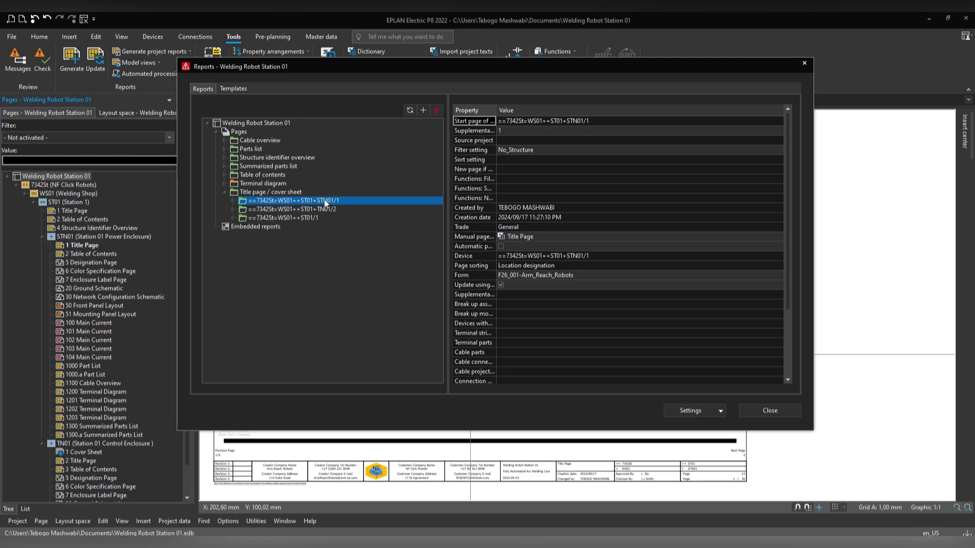
pyautogui.rightClick(257, 205)
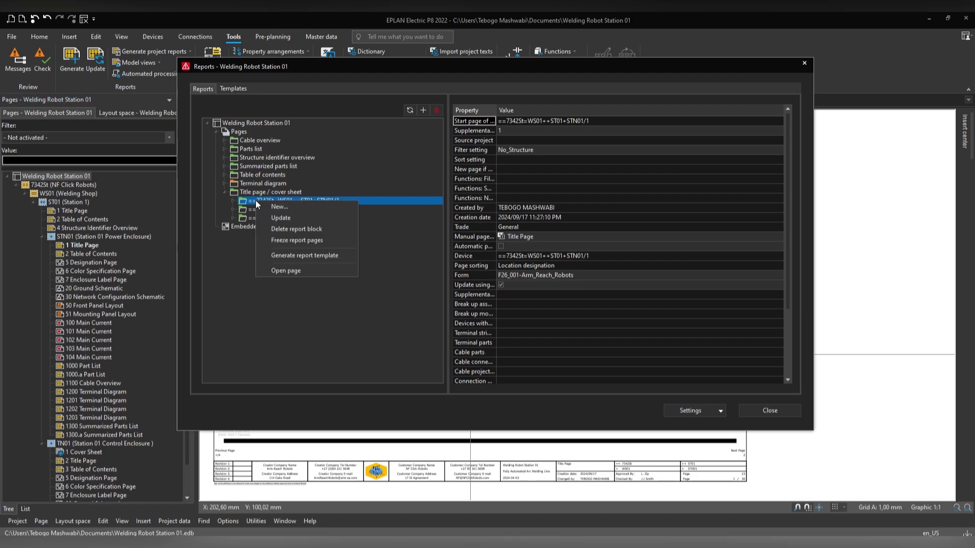
pyautogui.click(313, 242)
pyautogui.click(546, 261)
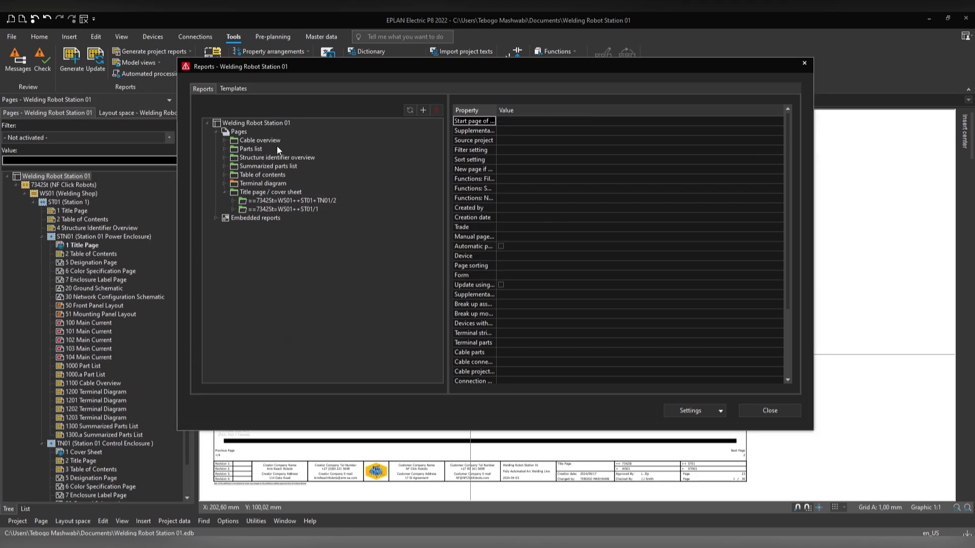
# Step: Close the reports overview and update the reports of the entire Welding Robot Station 01 project again
pyautogui.click(266, 124)
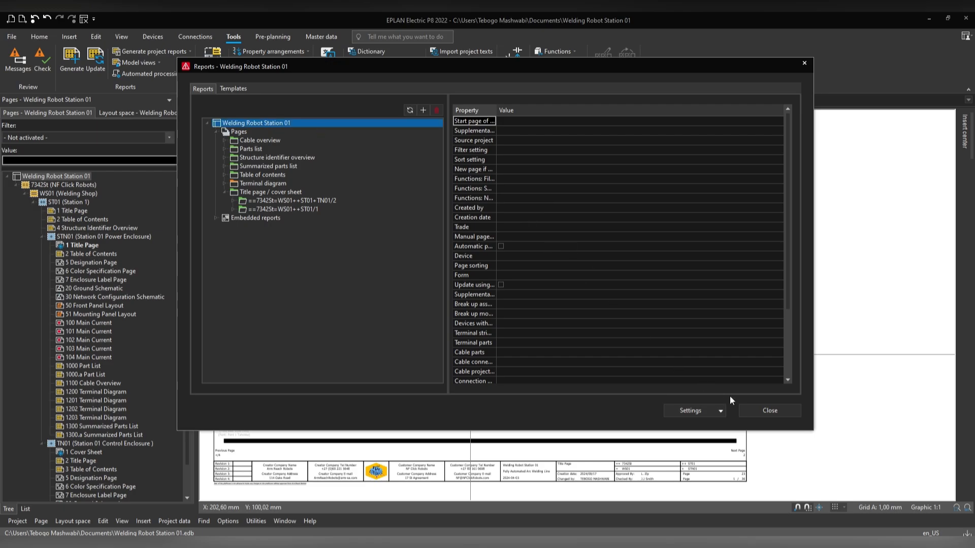
pyautogui.click(765, 411)
pyautogui.click(57, 183)
pyautogui.click(58, 177)
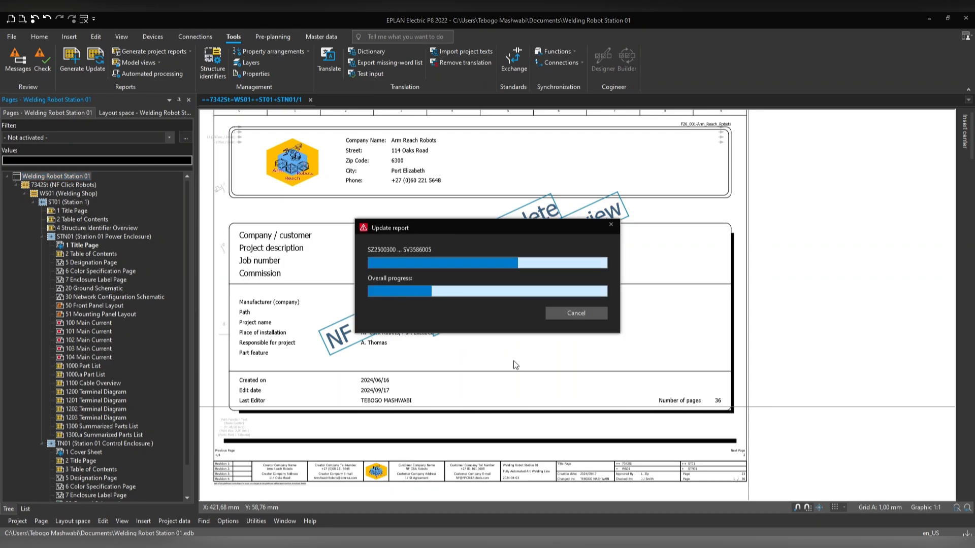
pyautogui.moveTo(608, 359); pyautogui.dragTo(434, 239)
pyautogui.click(502, 345)
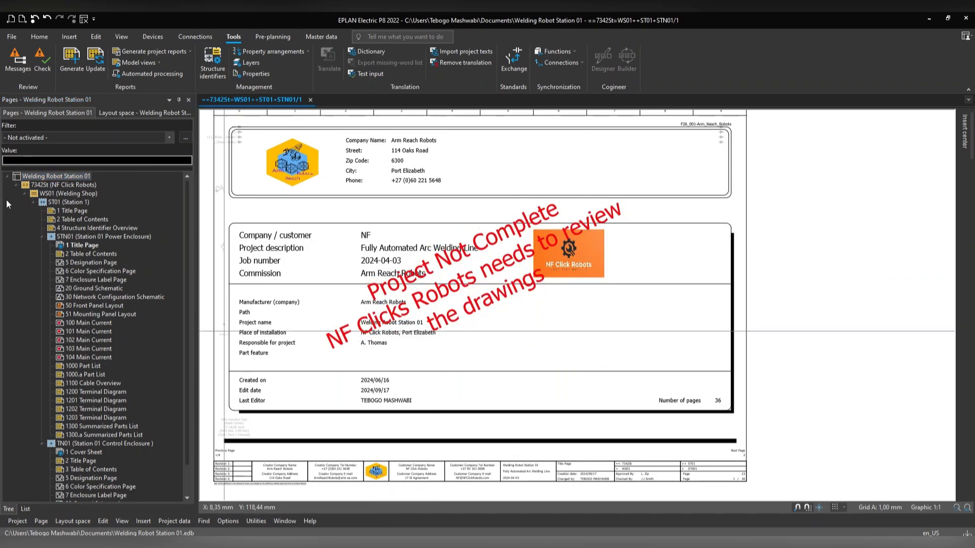
pyautogui.click(53, 176)
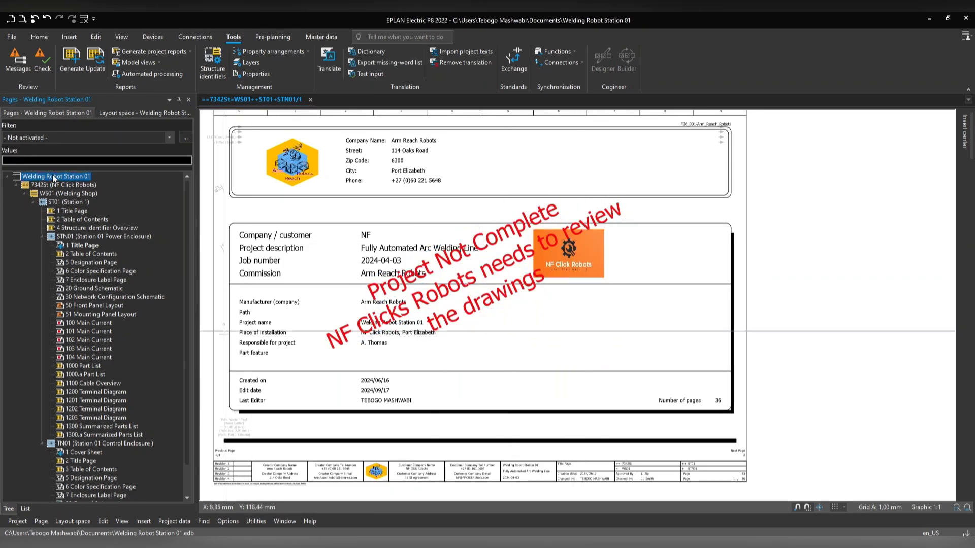
pyautogui.click(635, 339)
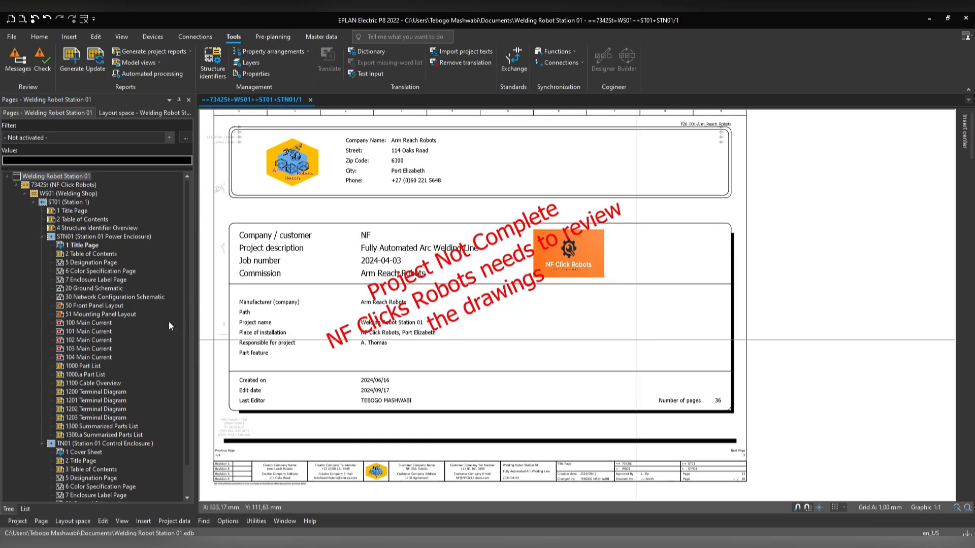
# Step: Delete the frozen Title Page from the Station 01 Power Enclosure
pyautogui.click(76, 245)
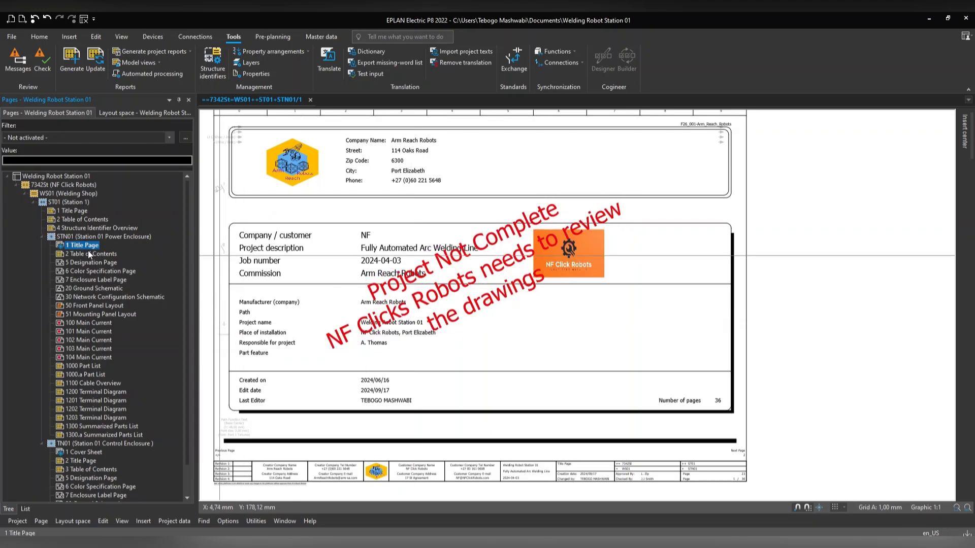
pyautogui.press('Delete')
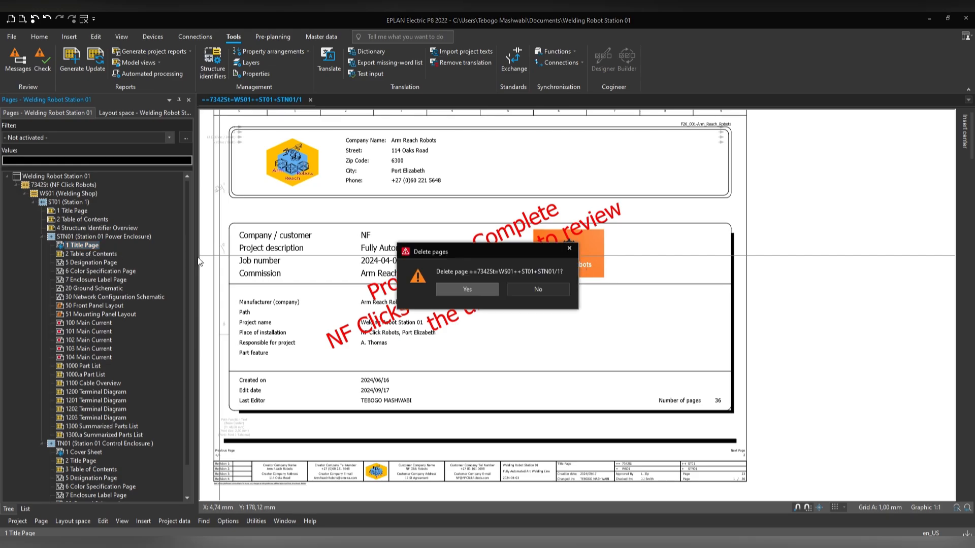
pyautogui.click(477, 291)
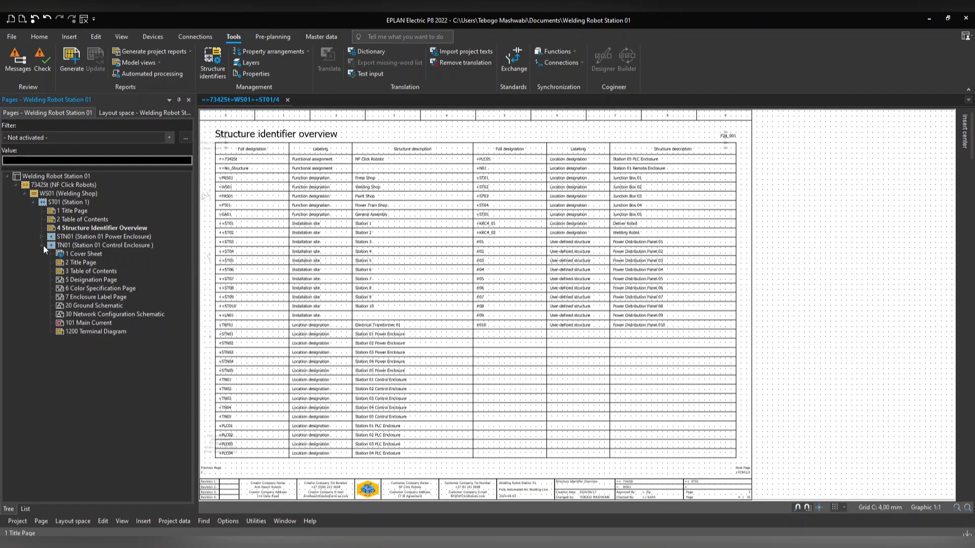
# Step: Delete the Cover Sheet page from the Station 01 Control Enclosure
pyautogui.click(79, 254)
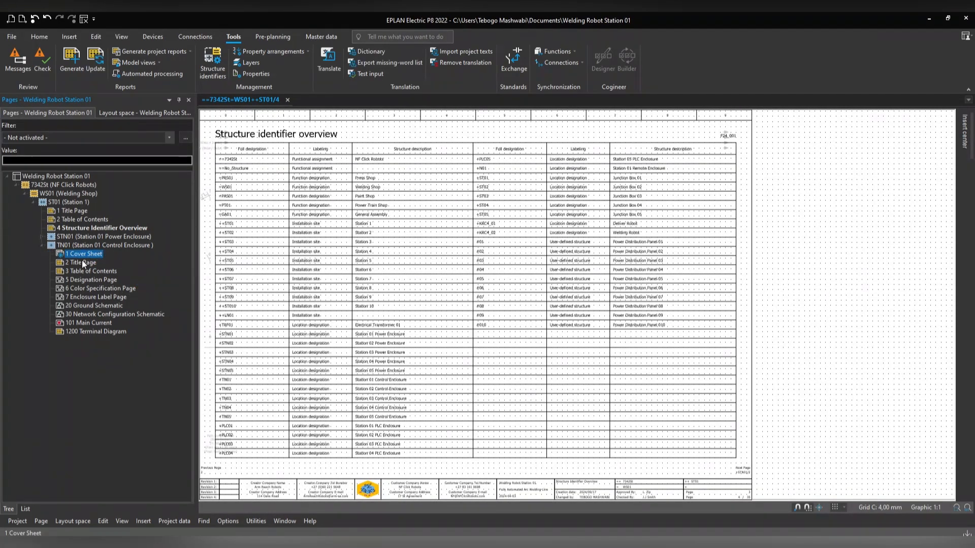
pyautogui.press('Delete')
pyautogui.press('Return')
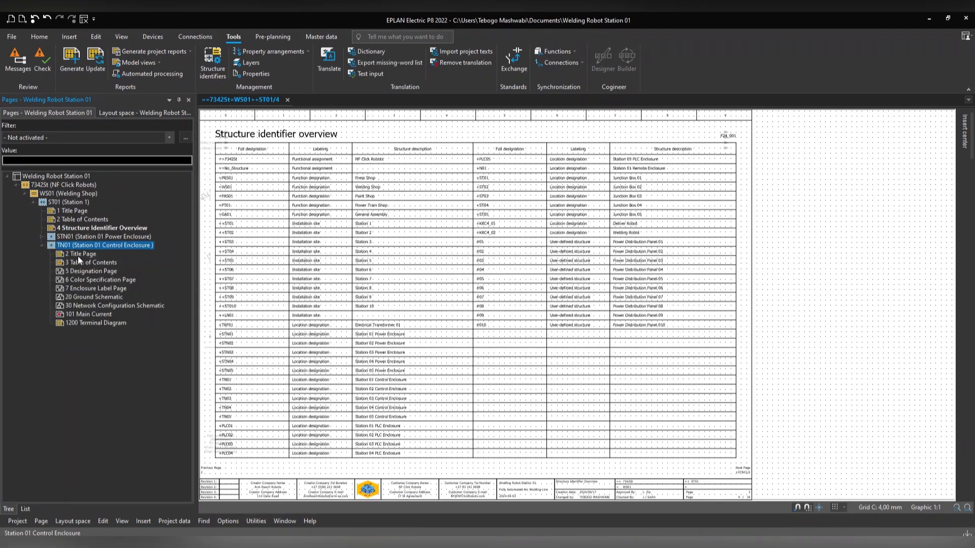
# Step: Expand the Station 01 Power Enclosure and check the title pages and first pages listed for both enclosures
pyautogui.click(41, 236)
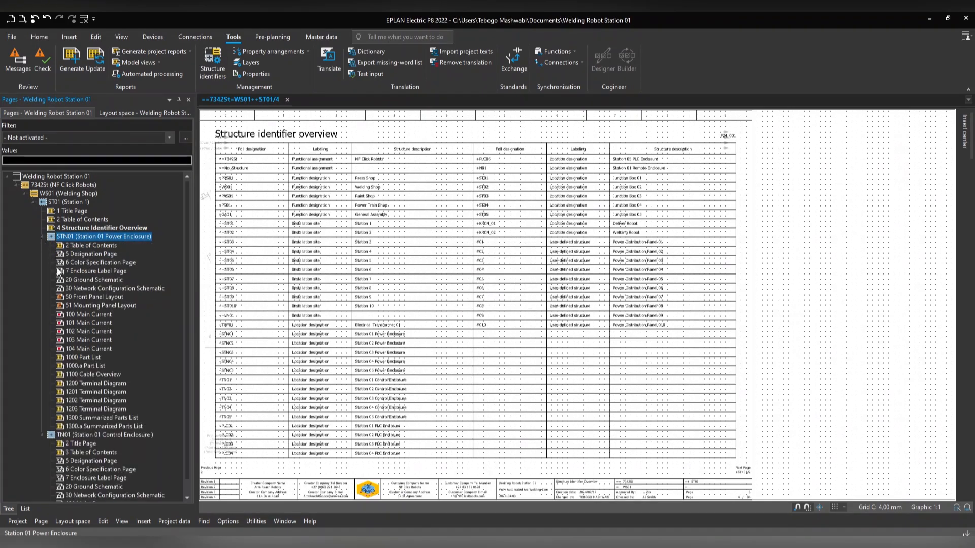
pyautogui.scroll(-1, 60, 298)
pyautogui.click(75, 428)
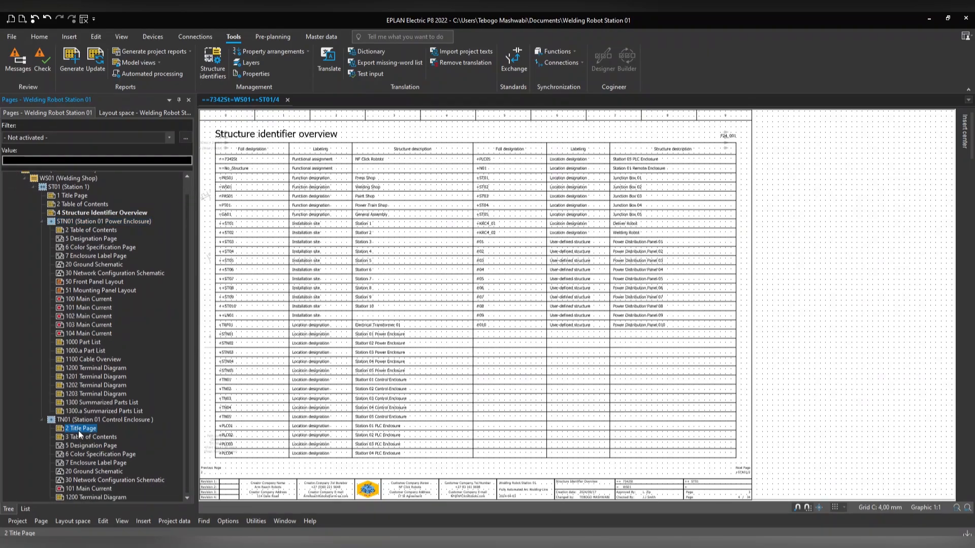
pyautogui.scroll(1, 80, 434)
# Step: Generate all reports of the Welding Robot Station 01 project from its report templates and close the reports overview
pyautogui.click(71, 176)
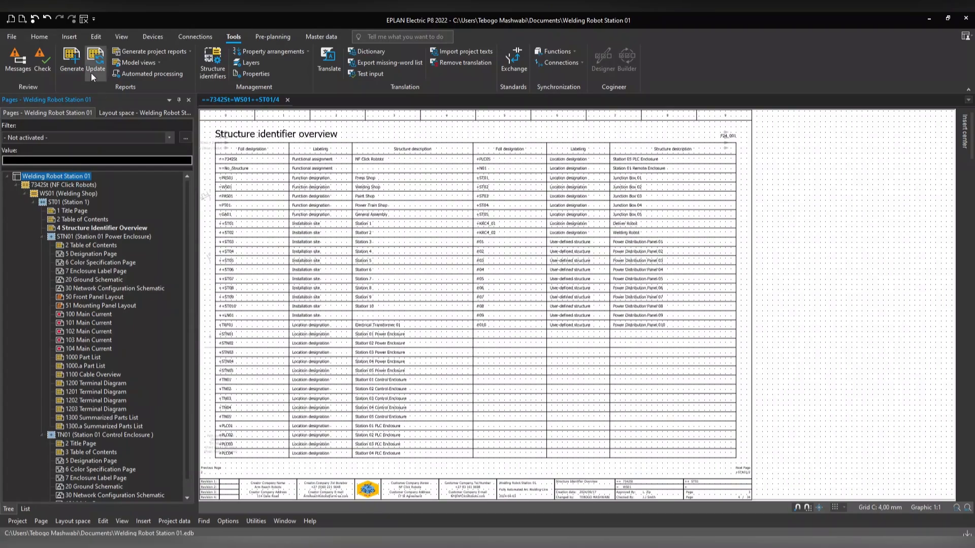
pyautogui.click(69, 57)
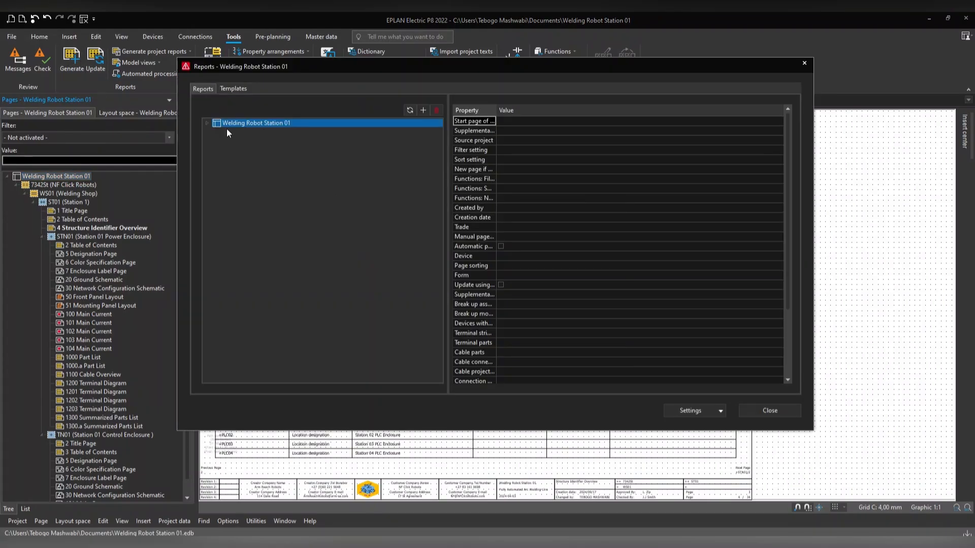
pyautogui.click(205, 123)
pyautogui.click(235, 89)
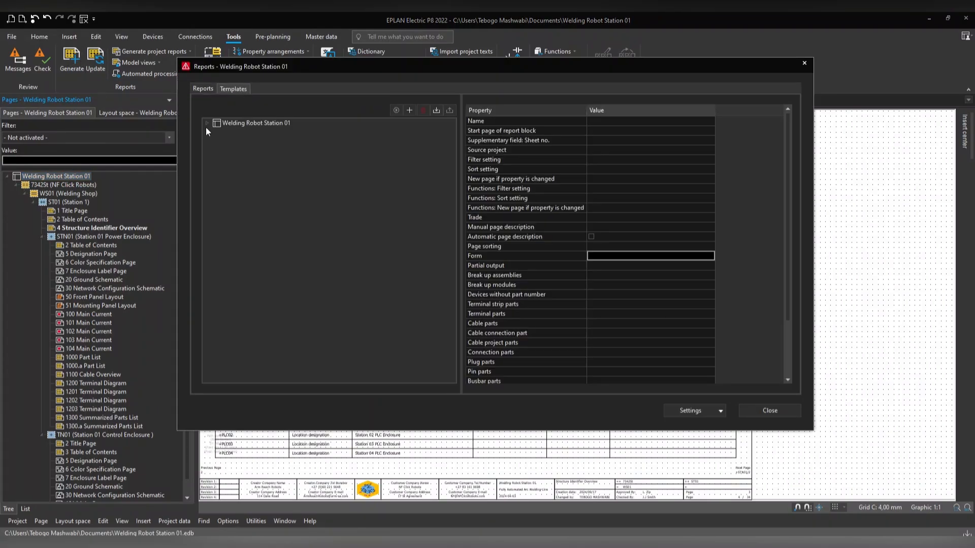
pyautogui.click(207, 123)
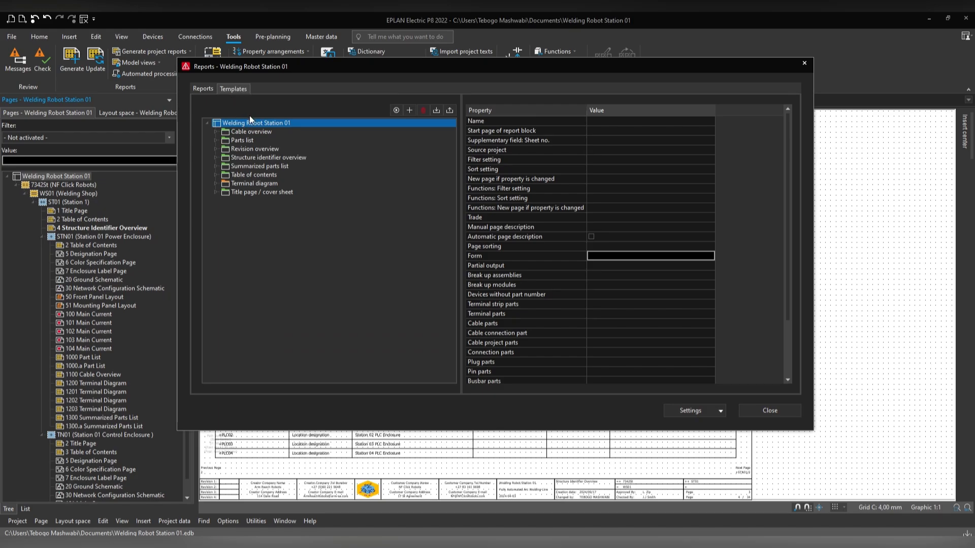
pyautogui.click(396, 110)
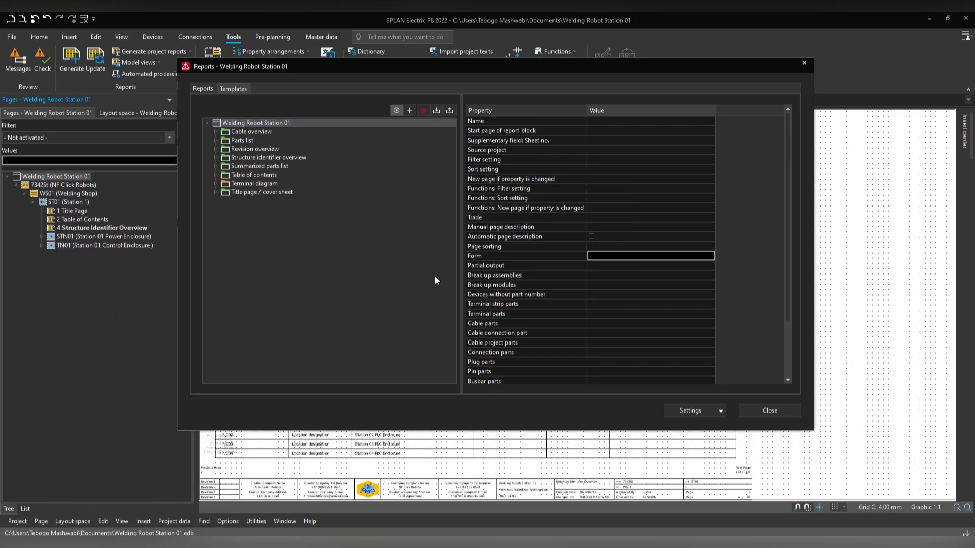
pyautogui.click(760, 410)
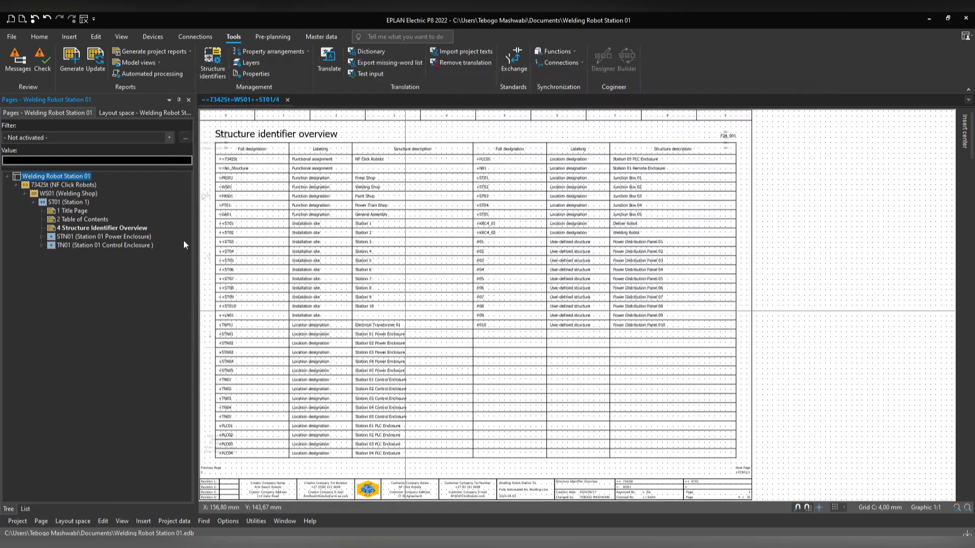
# Step: Expand the Station 01 Power and Control Enclosures and check the Title Page in each
pyautogui.click(41, 237)
pyautogui.click(74, 246)
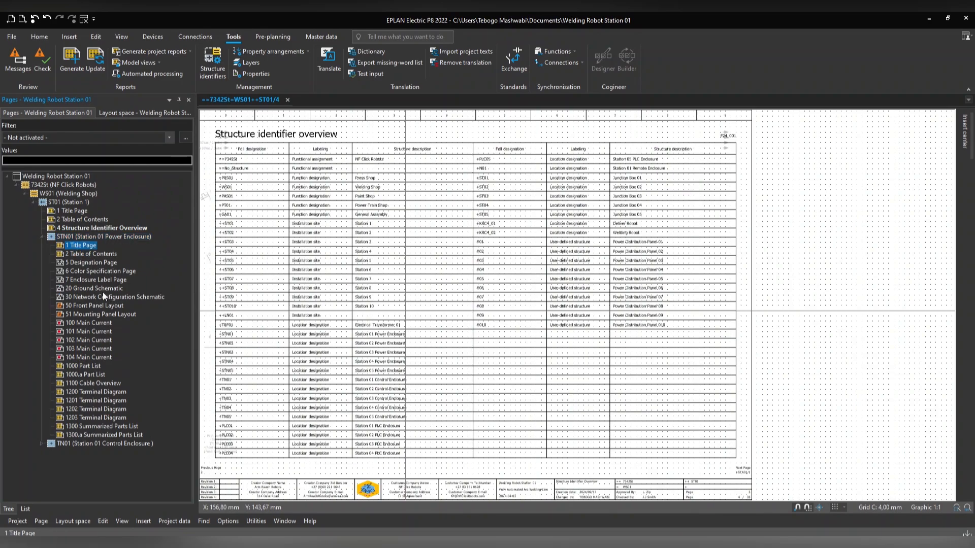
pyautogui.click(45, 441)
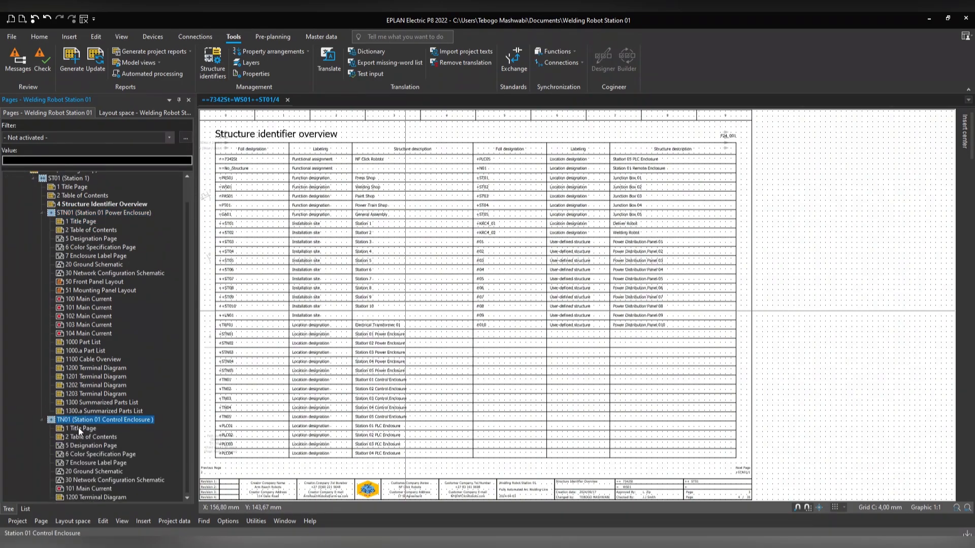
pyautogui.click(78, 428)
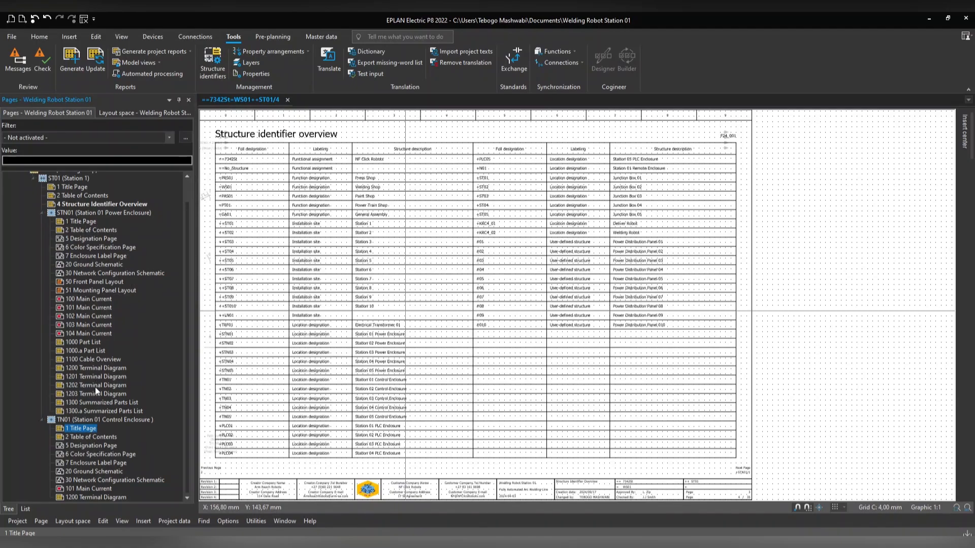
pyautogui.scroll(1, 87, 389)
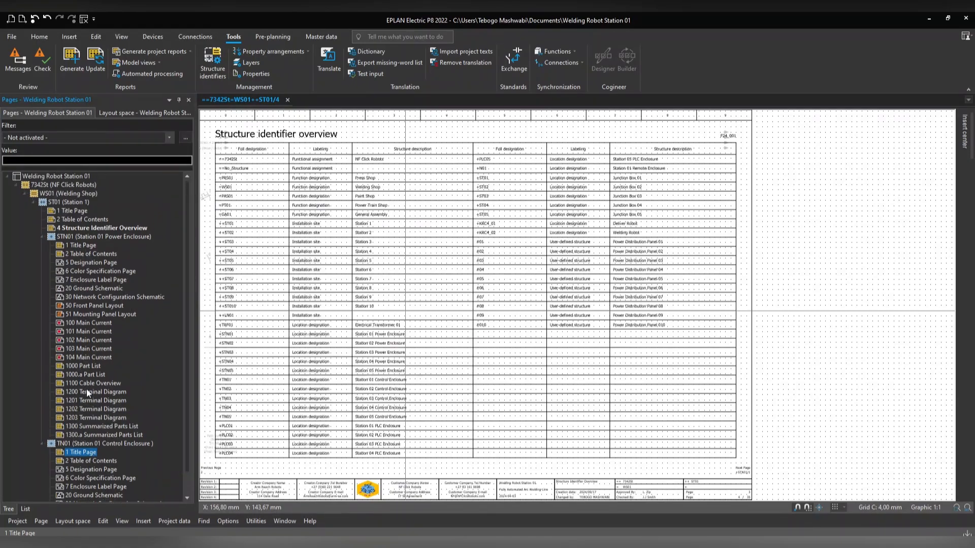
# Step: Open the 1000 Part List page of the Station 01 Power Enclosure and examine how its following report pages are numbered
pyautogui.click(85, 366)
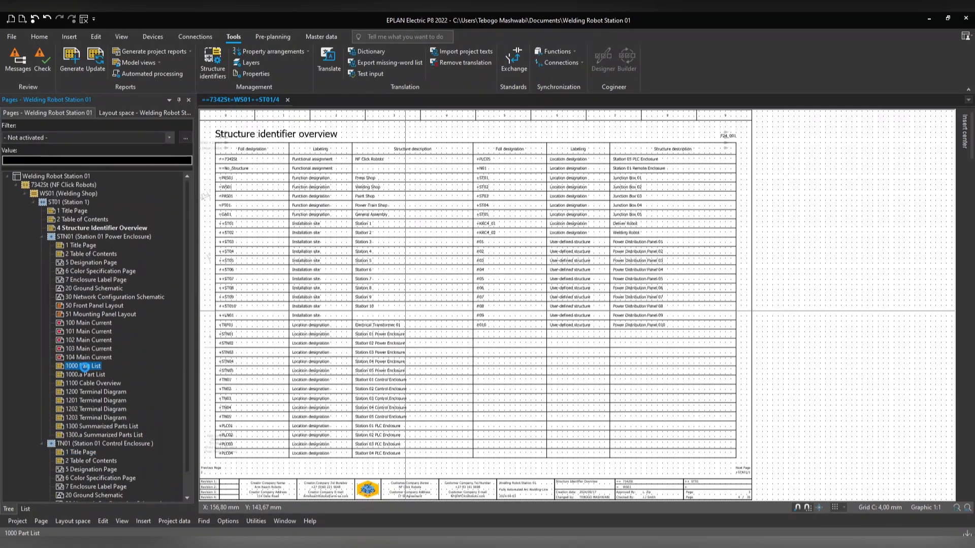
pyautogui.doubleClick(84, 366)
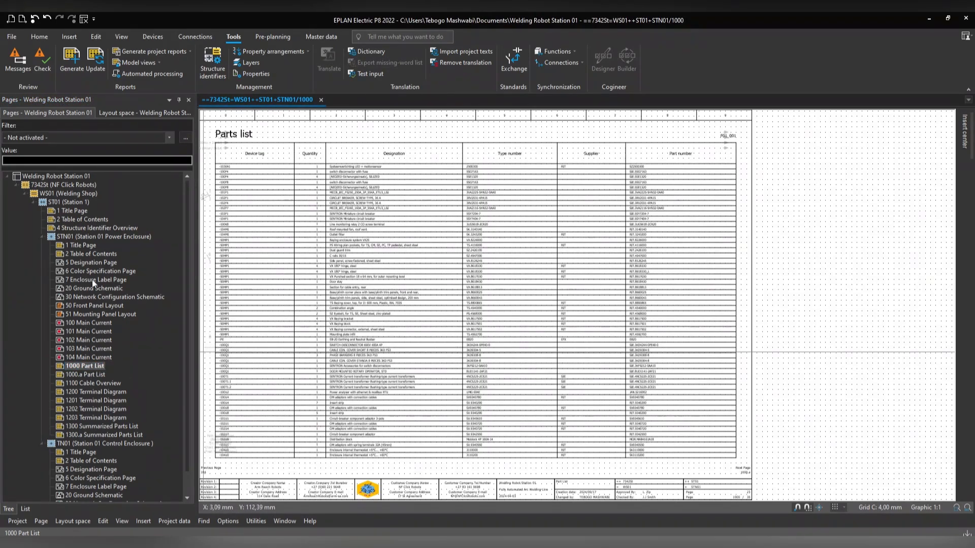
pyautogui.click(76, 368)
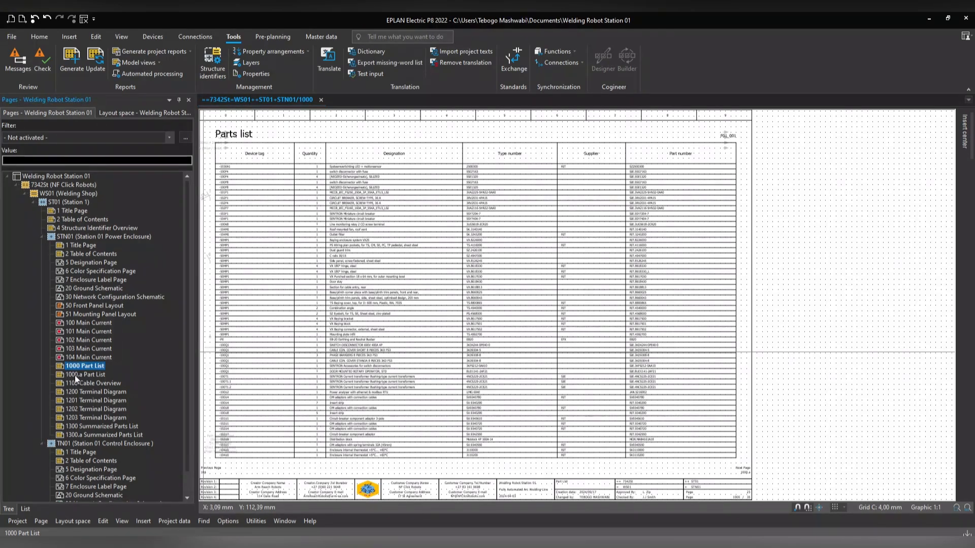
pyautogui.click(76, 375)
pyautogui.click(80, 393)
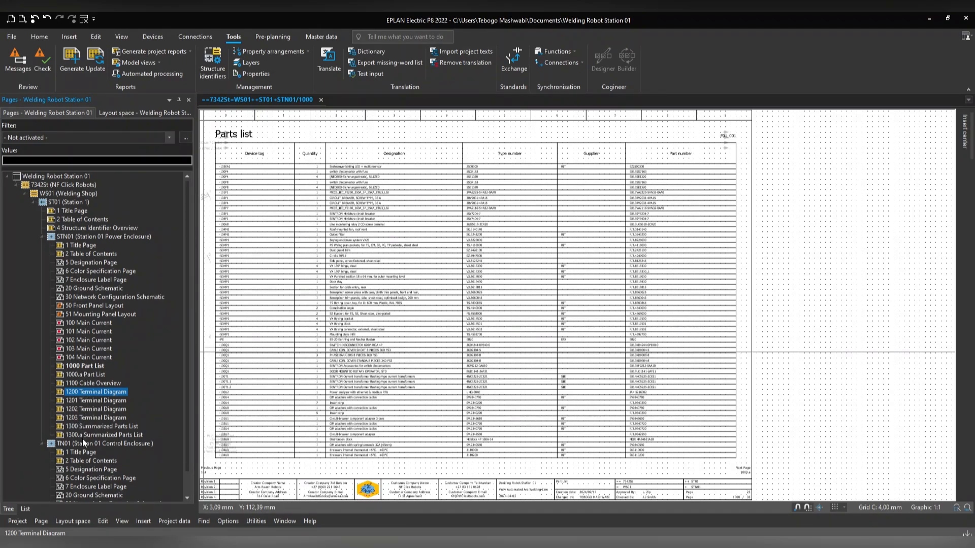
pyautogui.click(87, 367)
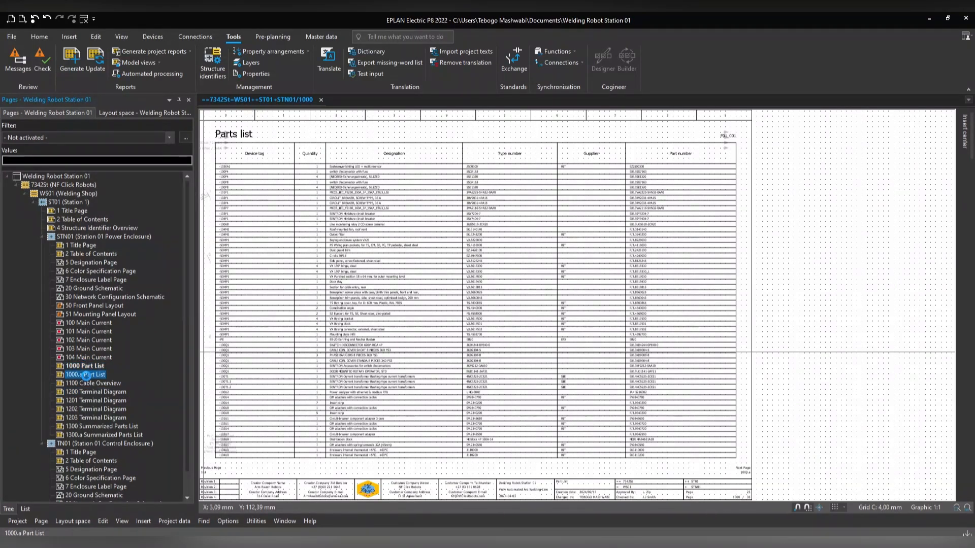
pyautogui.click(89, 375)
# Step: Open the settings for the Welding Robot Station 01 project and search for the "Output to pages" report settings
pyautogui.click(61, 177)
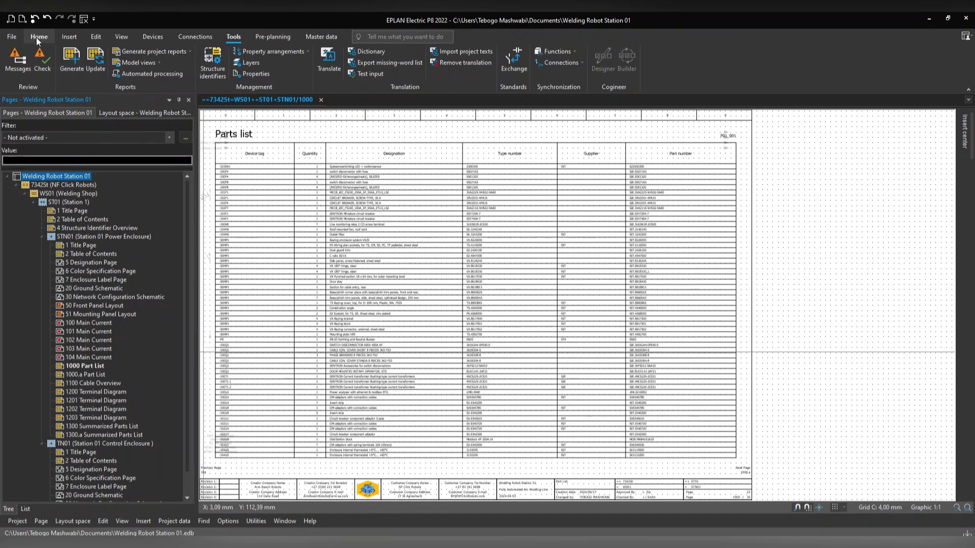
pyautogui.click(12, 36)
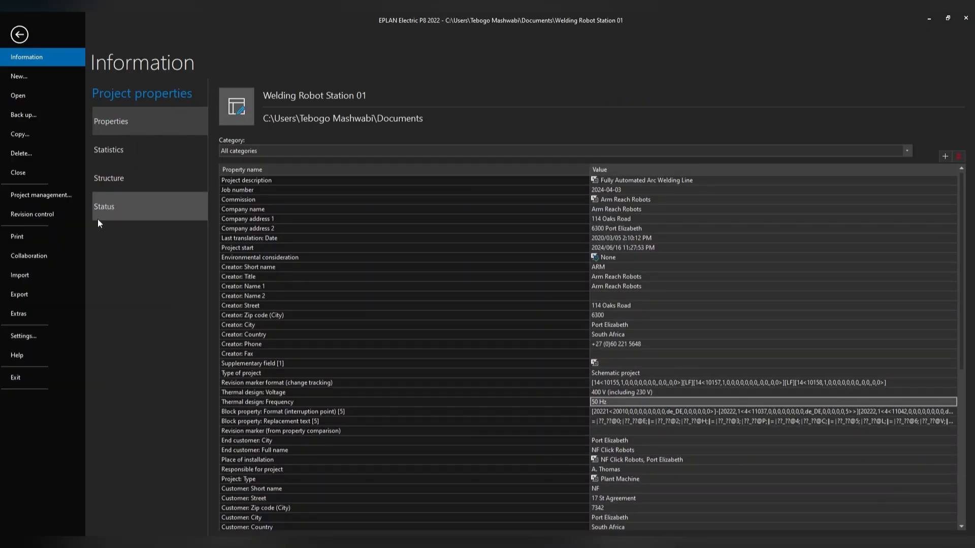
pyautogui.click(36, 335)
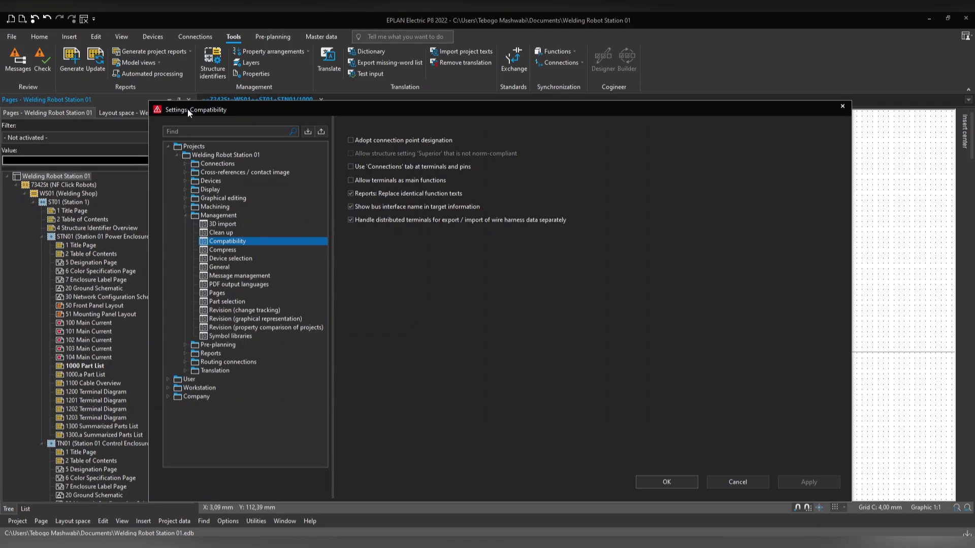
pyautogui.click(192, 133)
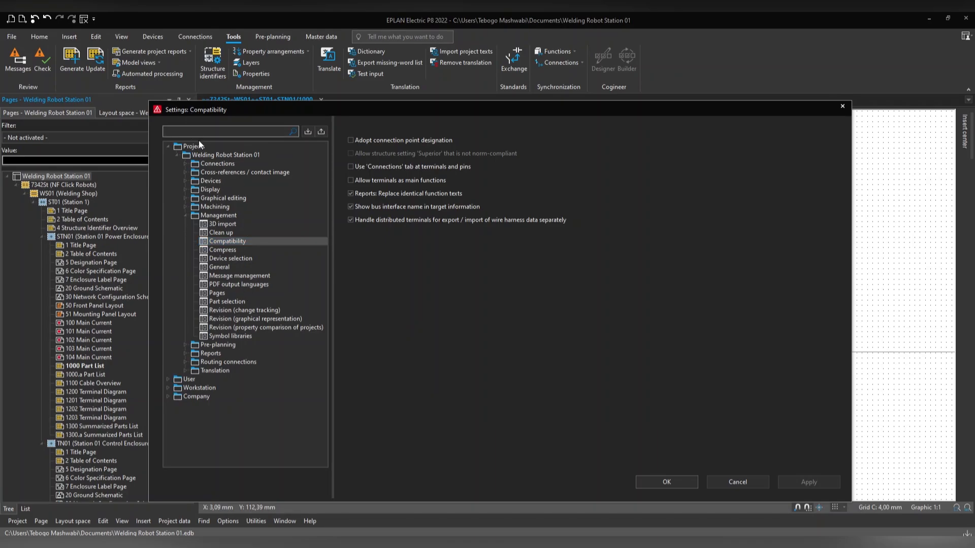
pyautogui.write('ou')
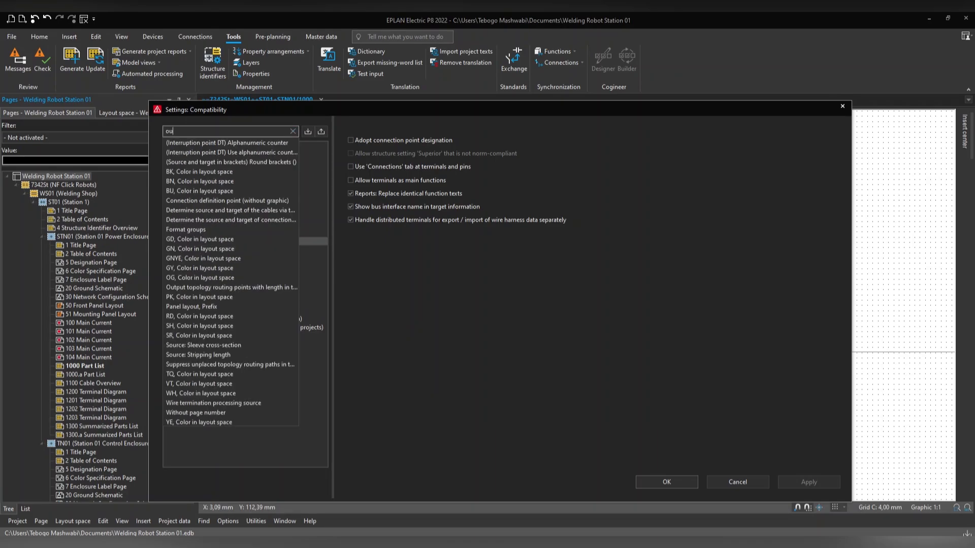
pyautogui.write('tput t')
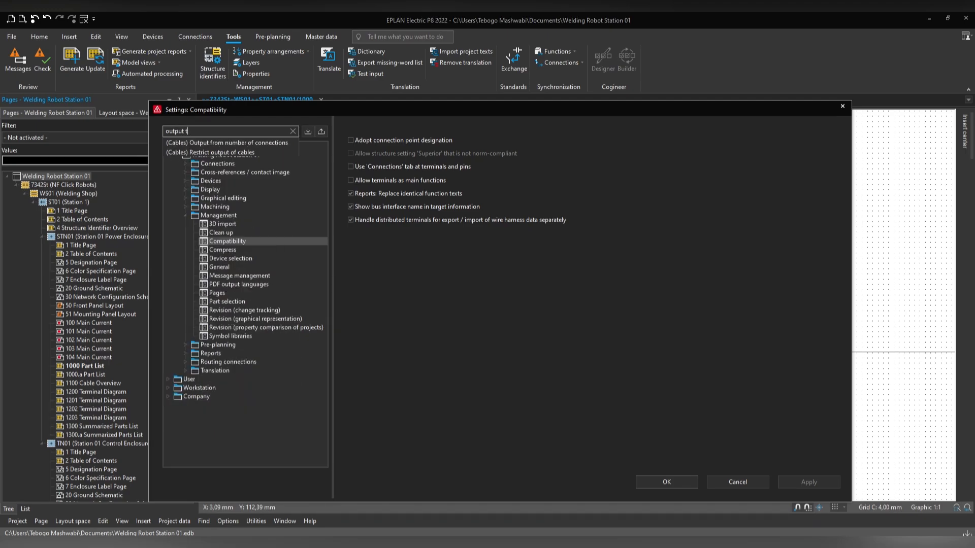
pyautogui.write('o page')
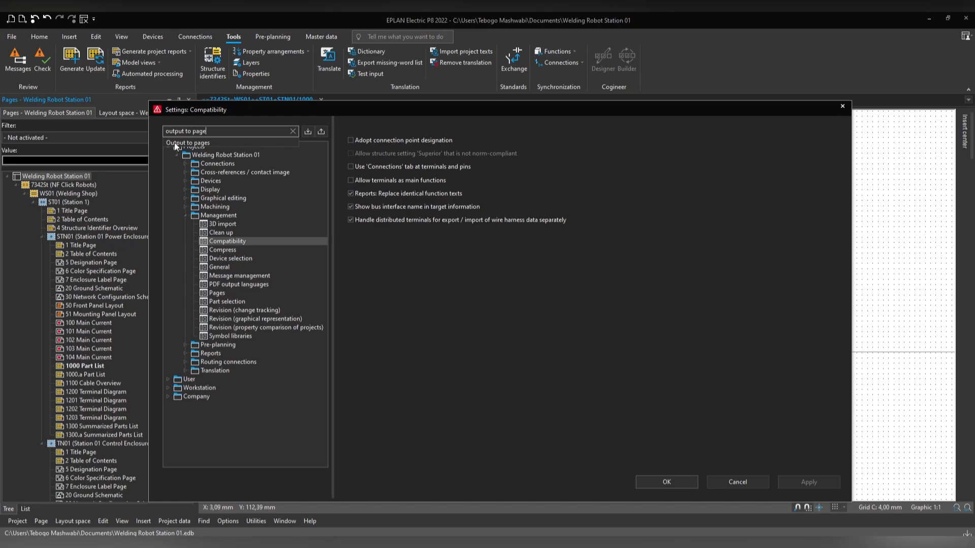
pyautogui.click(187, 143)
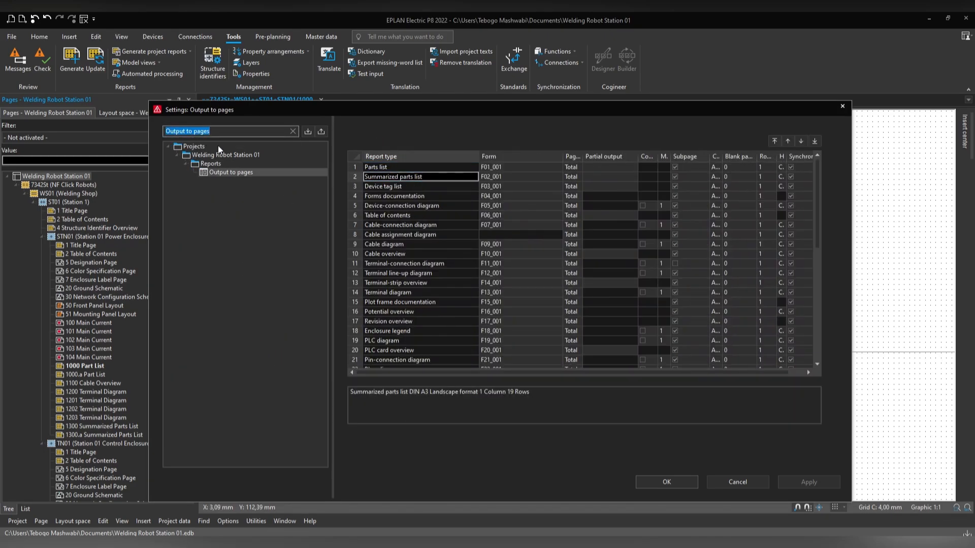
# Step: Enlarge the settings dialog and its report table, and look through the output settings of the report types
pyautogui.moveTo(472, 105); pyautogui.dragTo(472, 40)
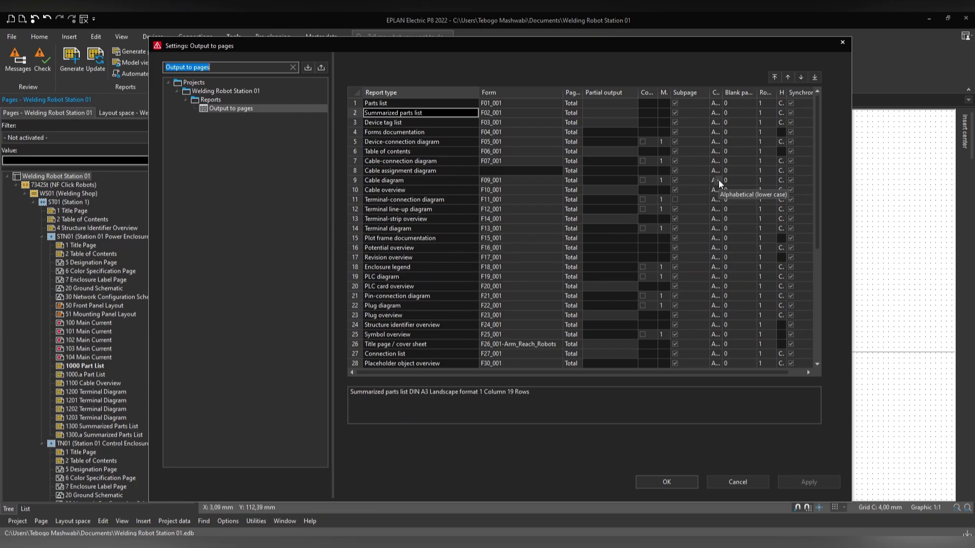
pyautogui.moveTo(852, 181); pyautogui.dragTo(936, 181)
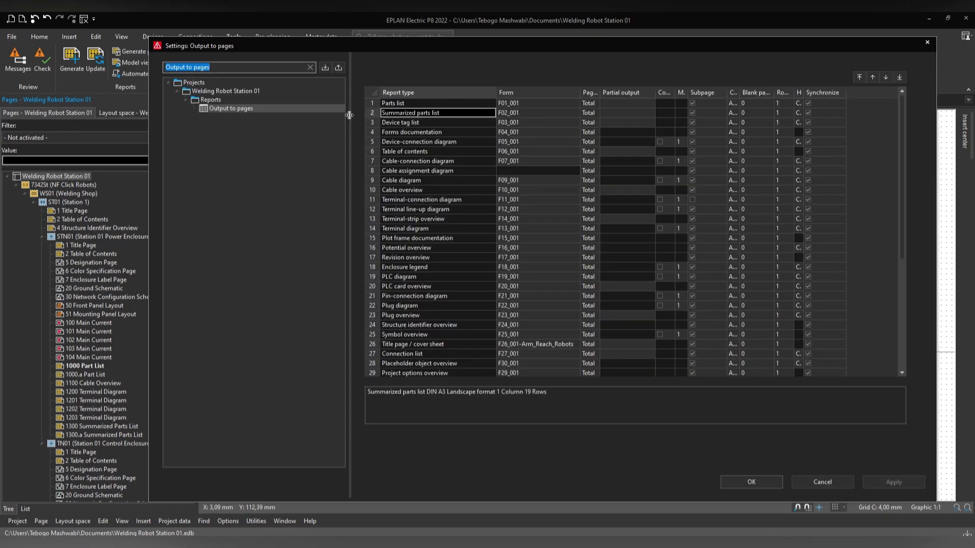
pyautogui.moveTo(348, 115); pyautogui.dragTo(278, 115)
pyautogui.scroll(-5, 354, 148)
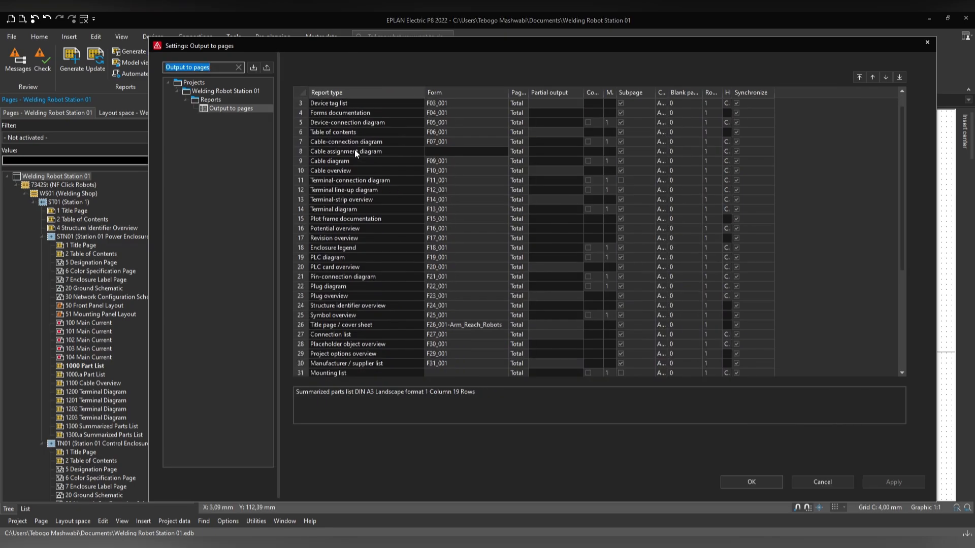
pyautogui.scroll(-1, 359, 198)
pyautogui.scroll(7, 363, 216)
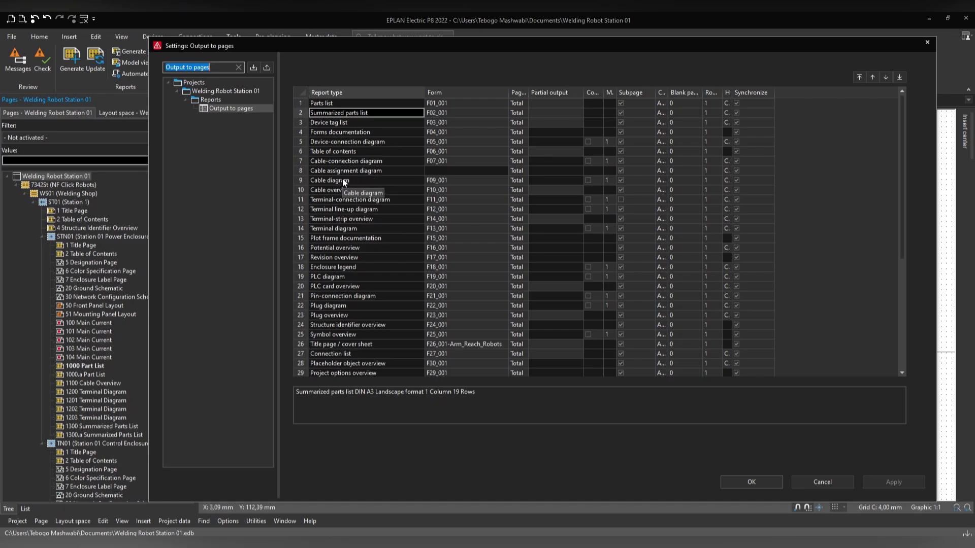
# Step: Turn off the Subpage option for Parts list and Summarized parts list, apply the settings and update the connections
pyautogui.click(299, 103)
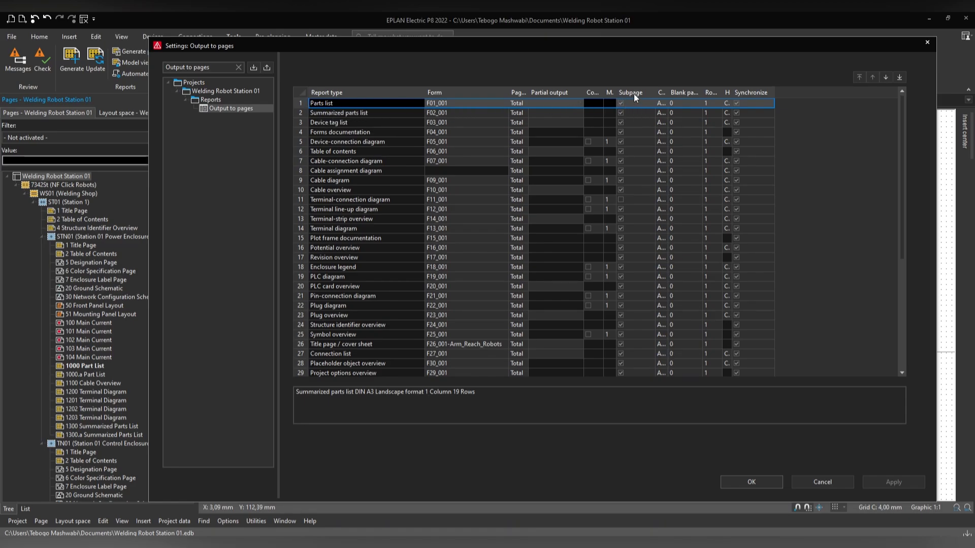
pyautogui.click(619, 104)
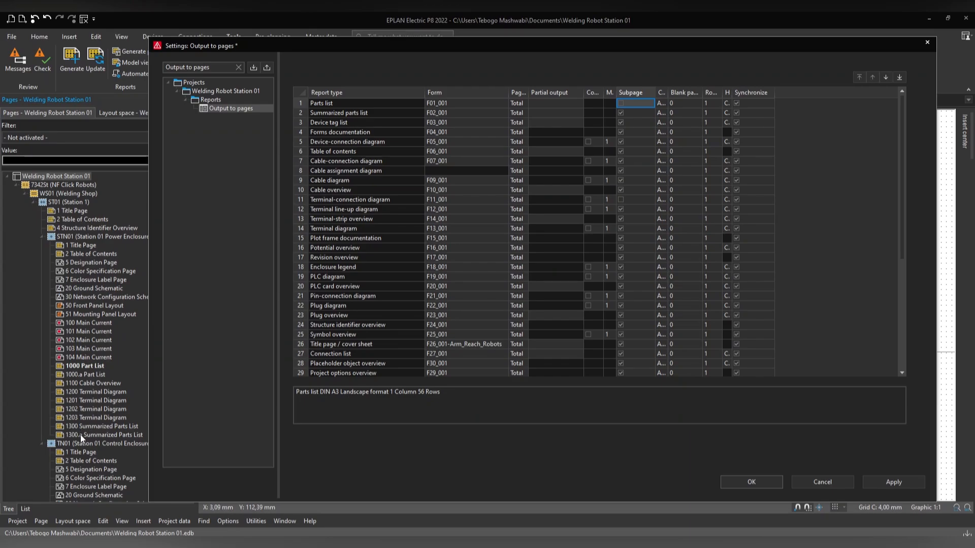
pyautogui.click(303, 114)
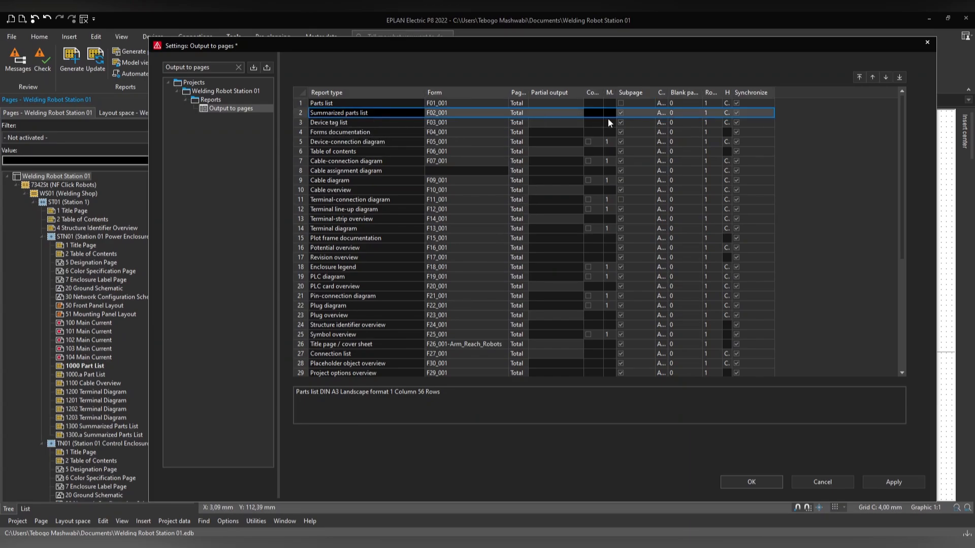
pyautogui.click(621, 113)
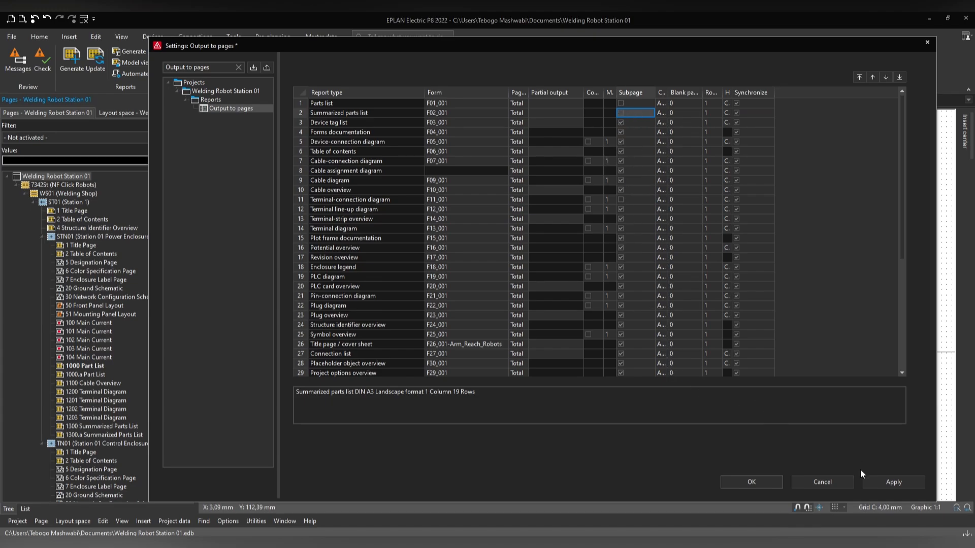
pyautogui.click(888, 478)
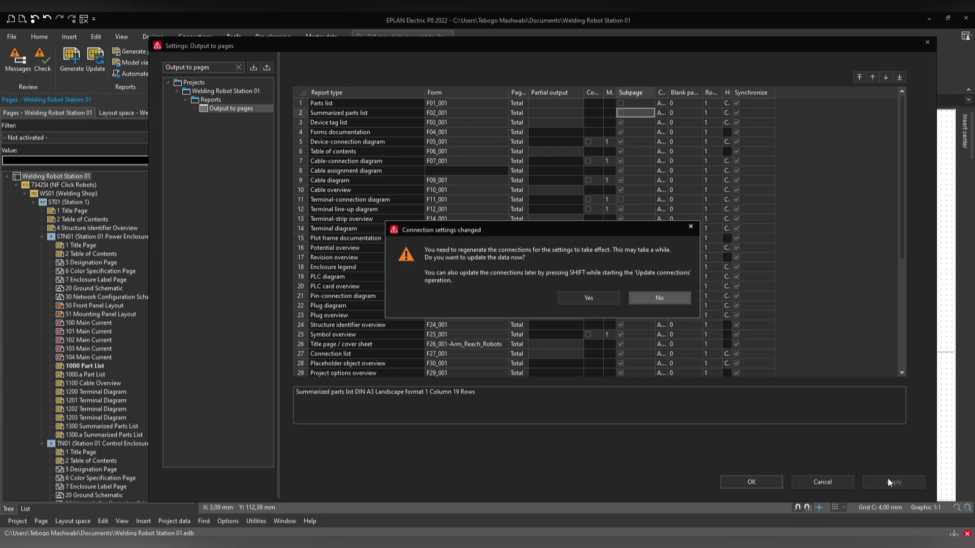
pyautogui.click(583, 297)
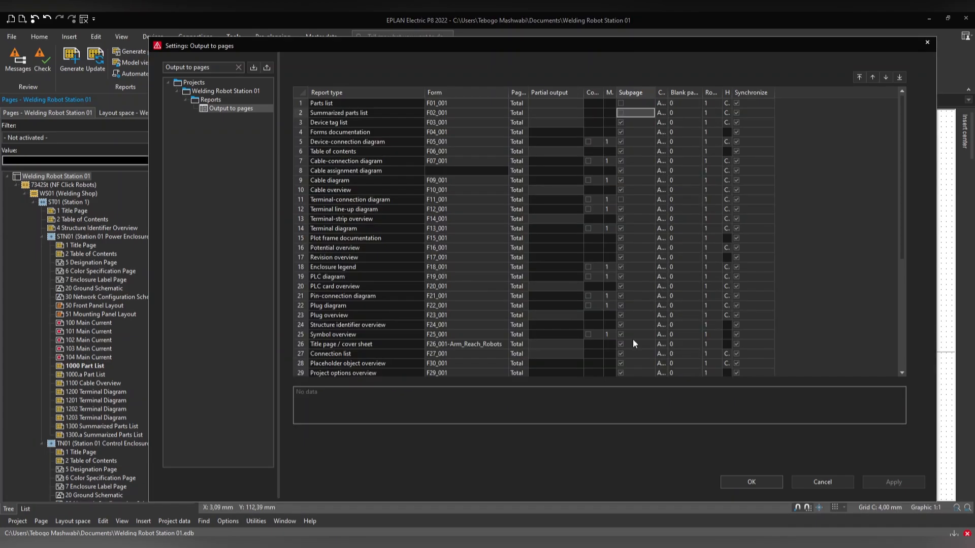
# Step: Confirm the page output settings and update all reports of the Welding Robot Station 01 project
pyautogui.click(752, 481)
pyautogui.click(575, 297)
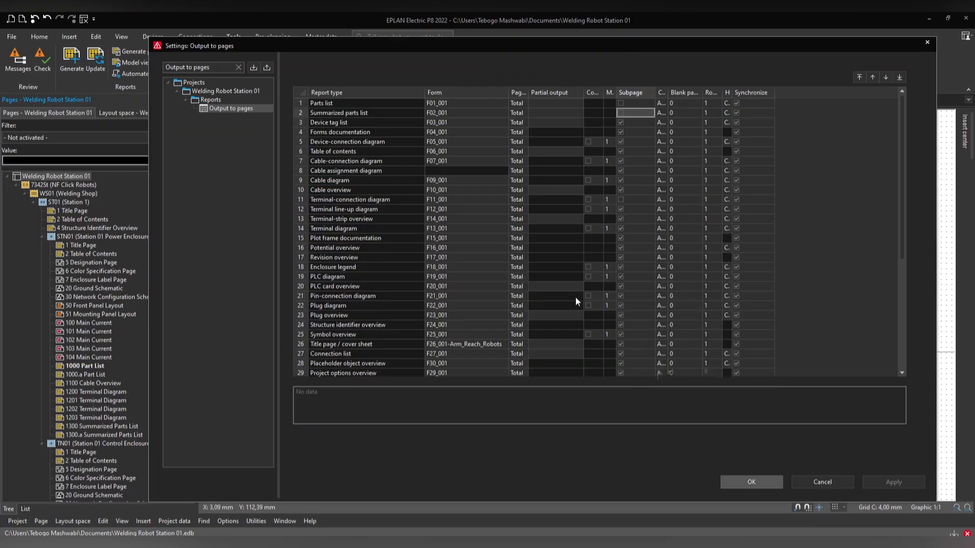
pyautogui.click(94, 71)
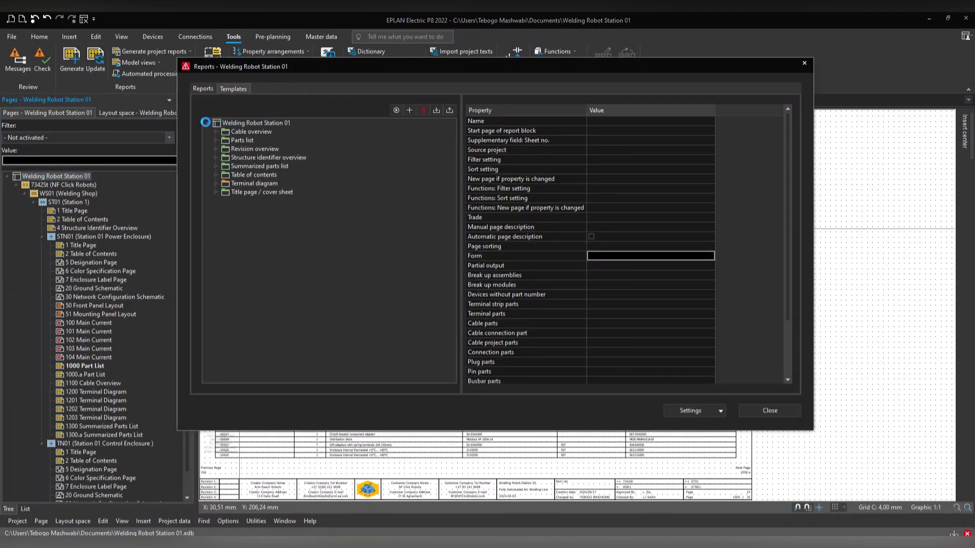
pyautogui.click(396, 110)
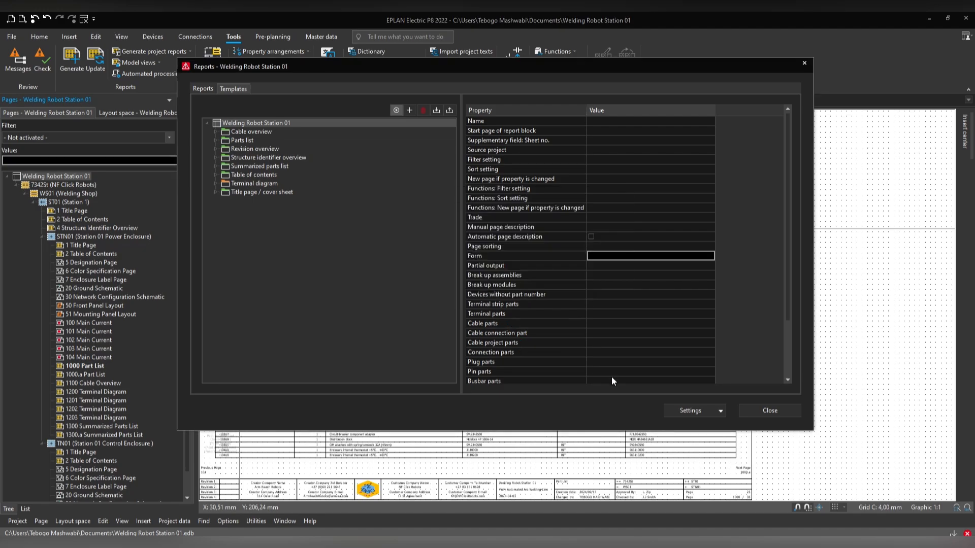
pyautogui.click(760, 410)
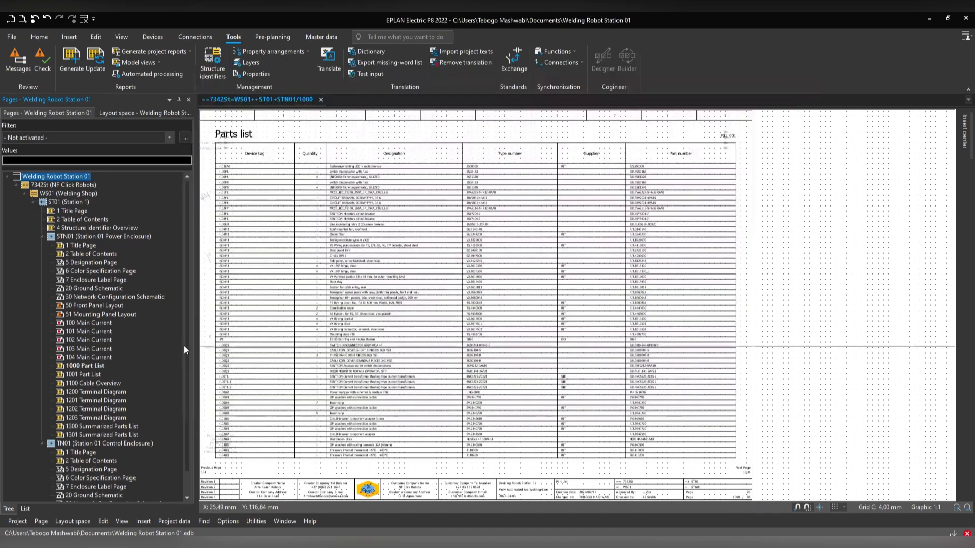
# Step: Open the 1001 Part List and the 1300 and 1301 Summarized Parts List pages of the Station 01 Power Enclosure to check their numbering and contents
pyautogui.click(83, 374)
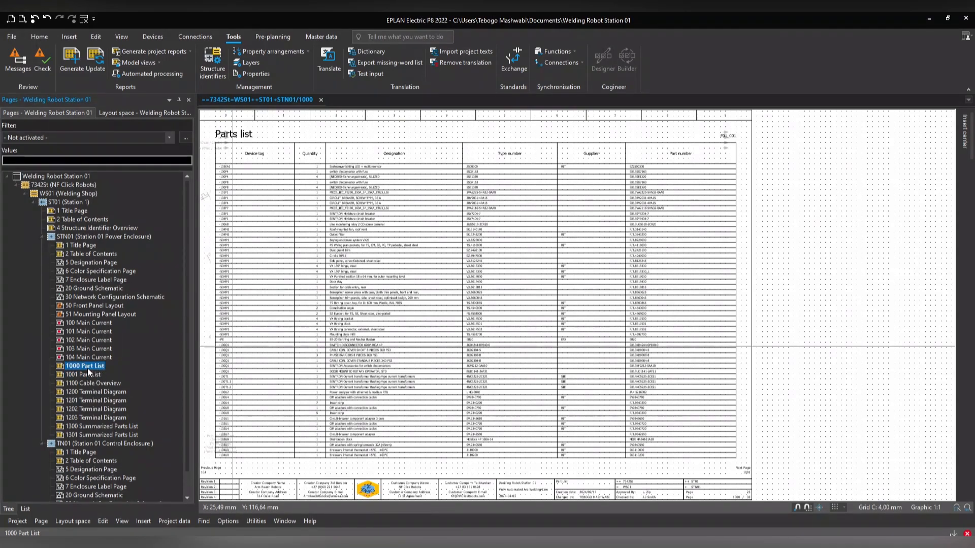
pyautogui.click(96, 374)
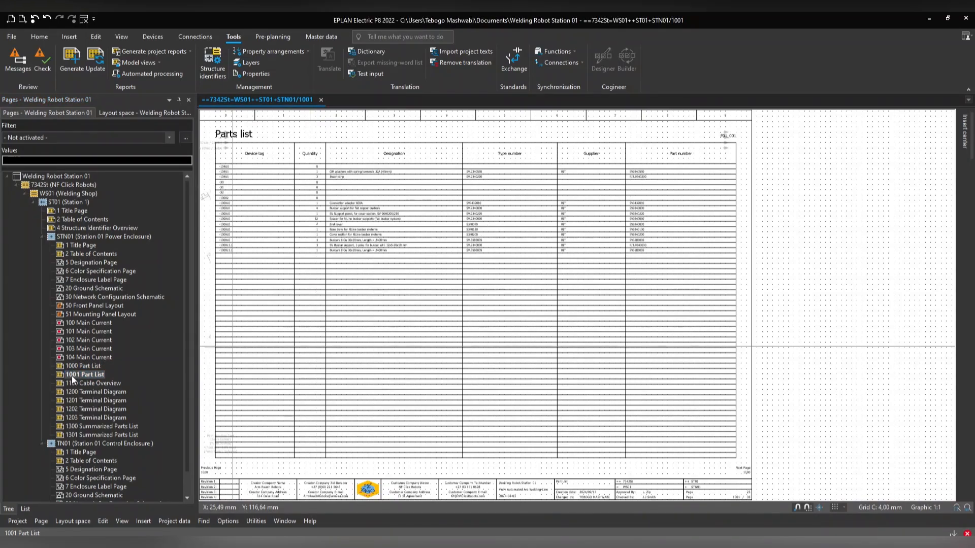
pyautogui.click(91, 434)
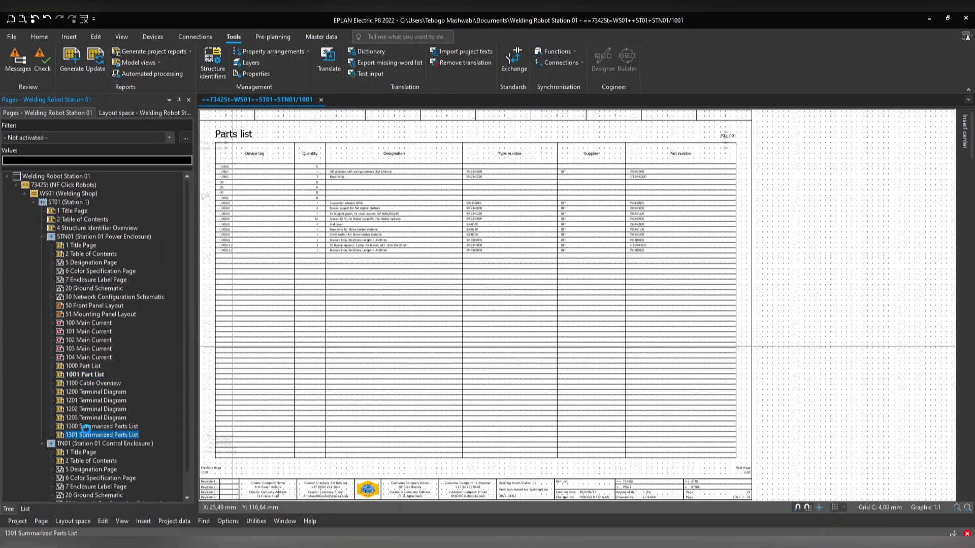
pyautogui.click(121, 427)
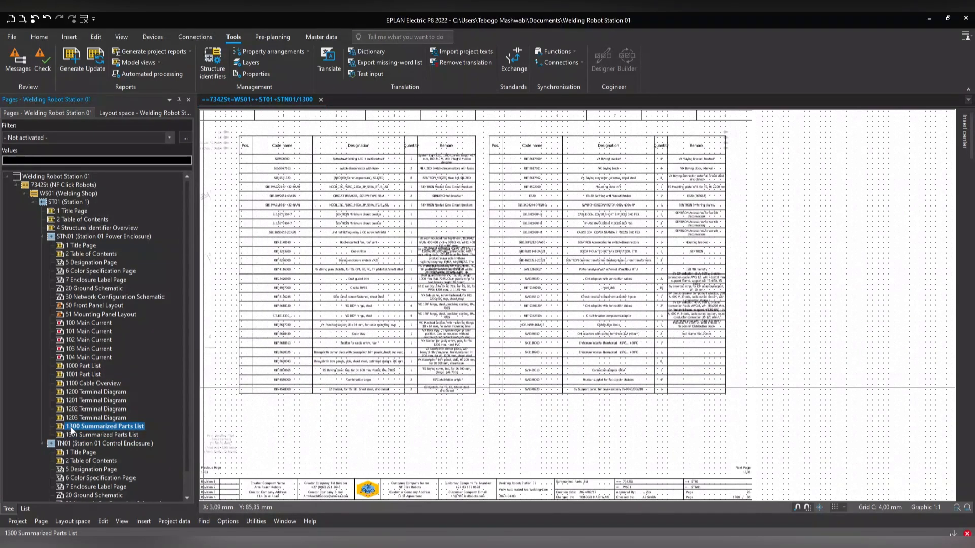
pyautogui.click(86, 435)
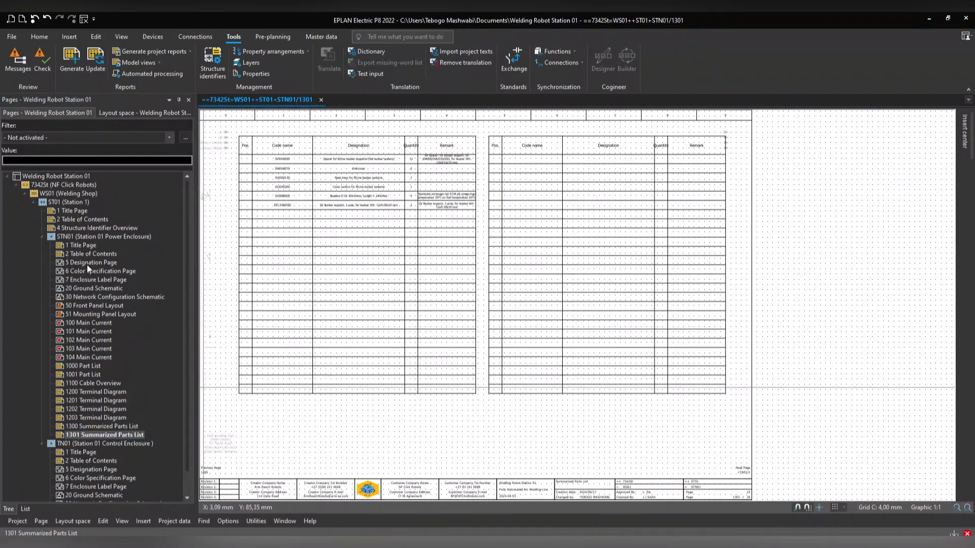
pyautogui.scroll(-1, 84, 363)
pyautogui.scroll(1, 87, 471)
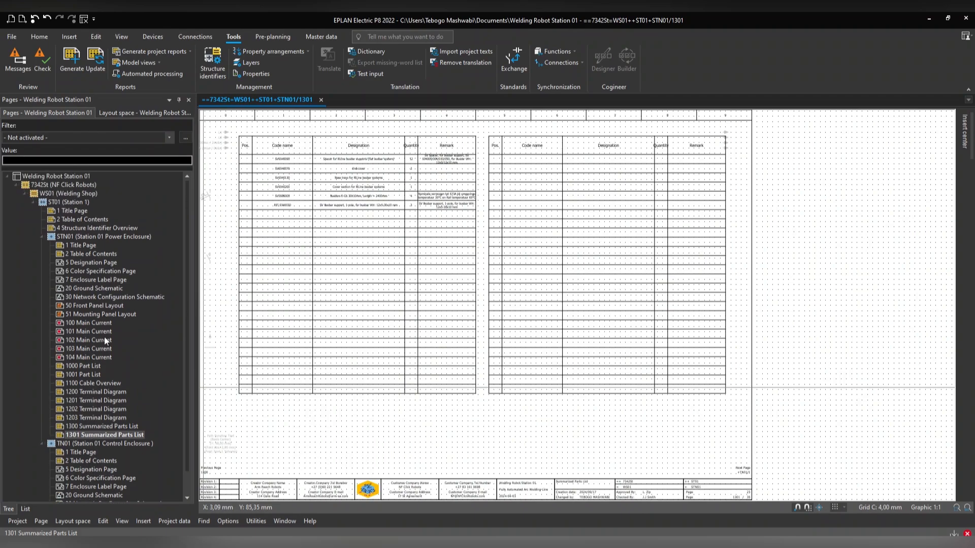